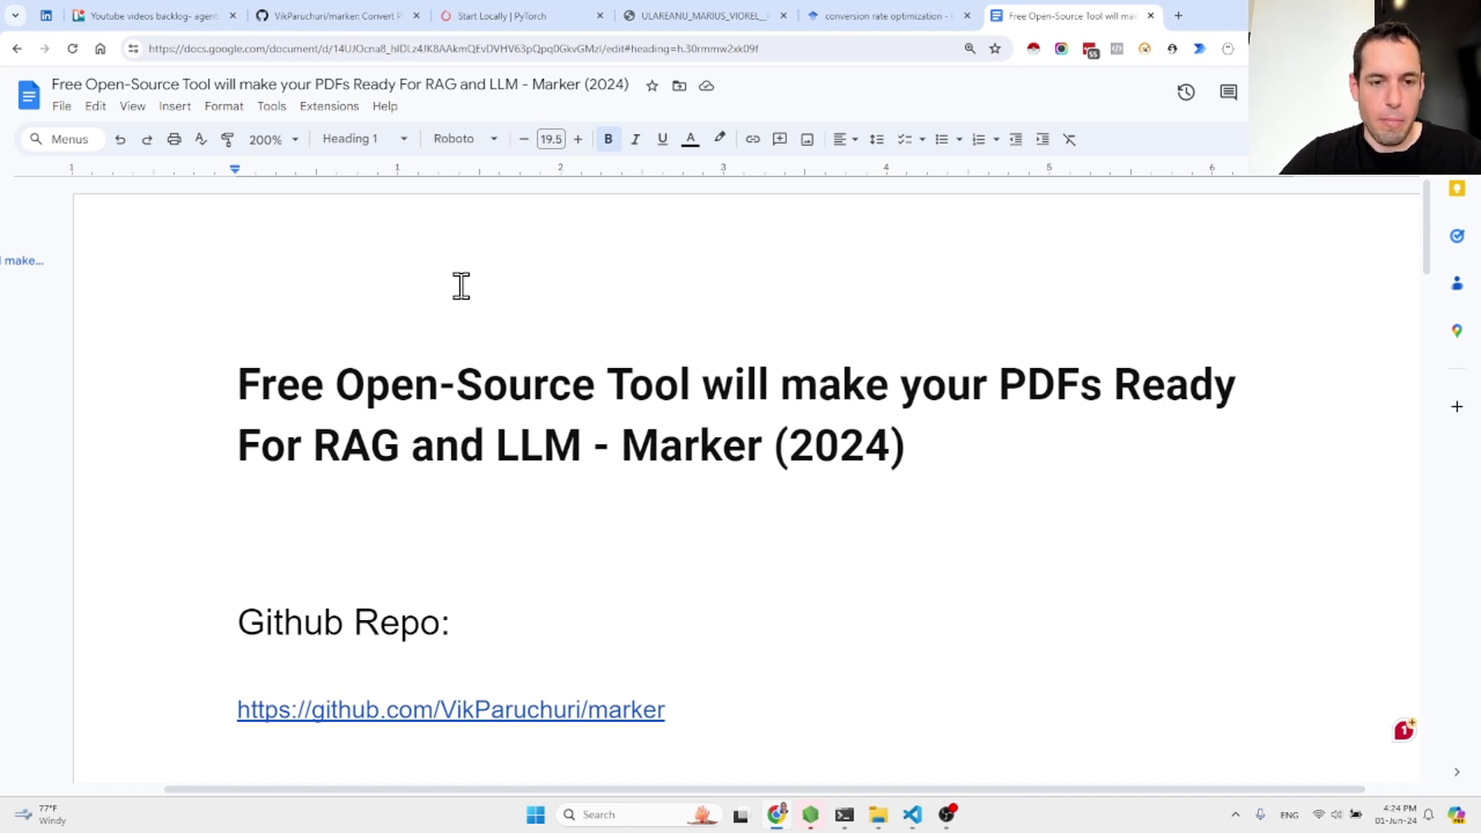
# Move the Marker GitHub repo tab into its own window, then return to the Marker notes doc.
pyautogui.moveTo(344, 2)
pyautogui.mouseDown()
pyautogui.moveTo(365, 60)
pyautogui.moveTo(401, 54)
pyautogui.mouseUp()
pyautogui.click(442, 47)
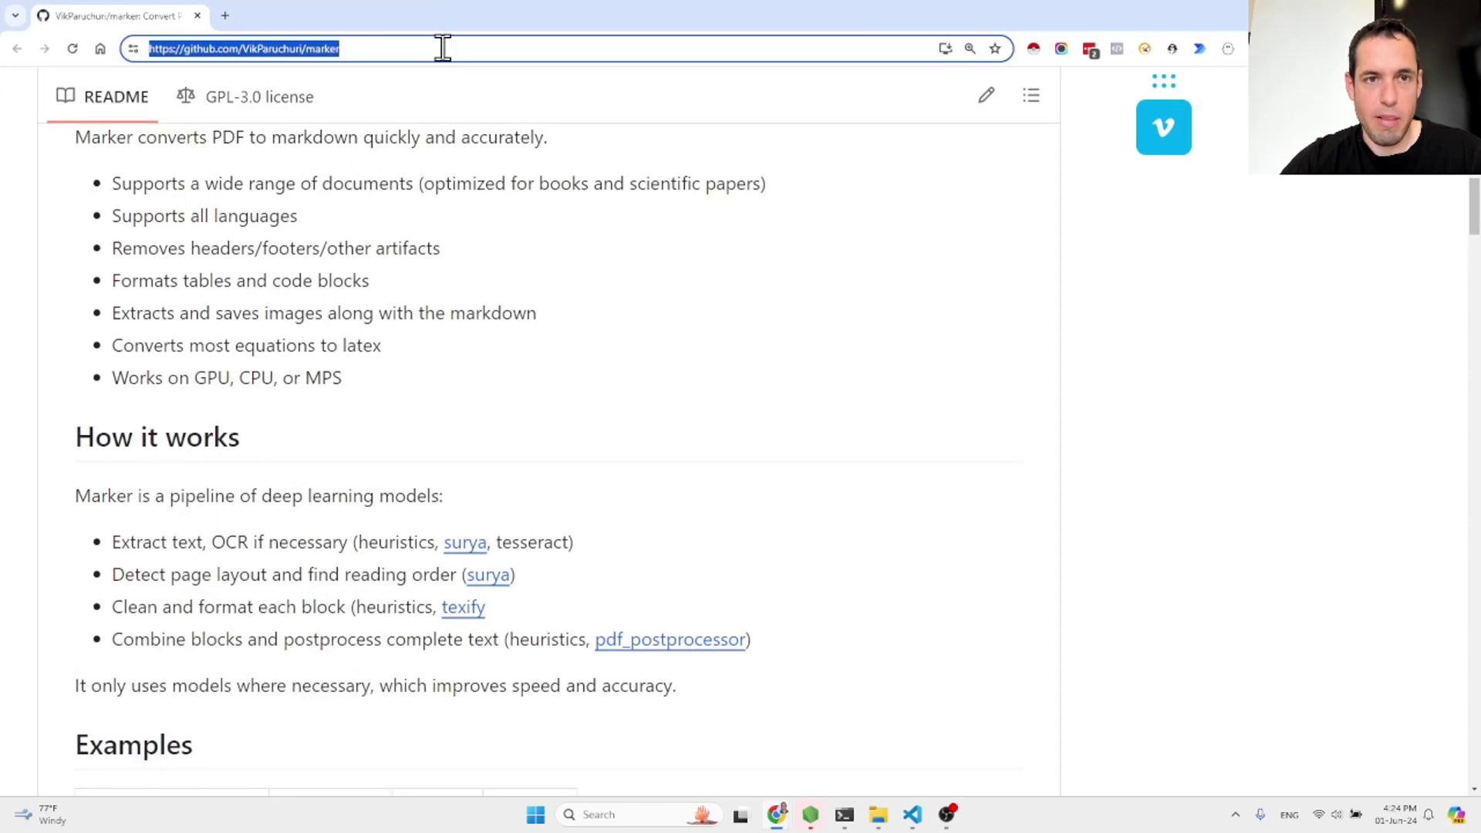
pyautogui.hotkey('alt', 'Tab')
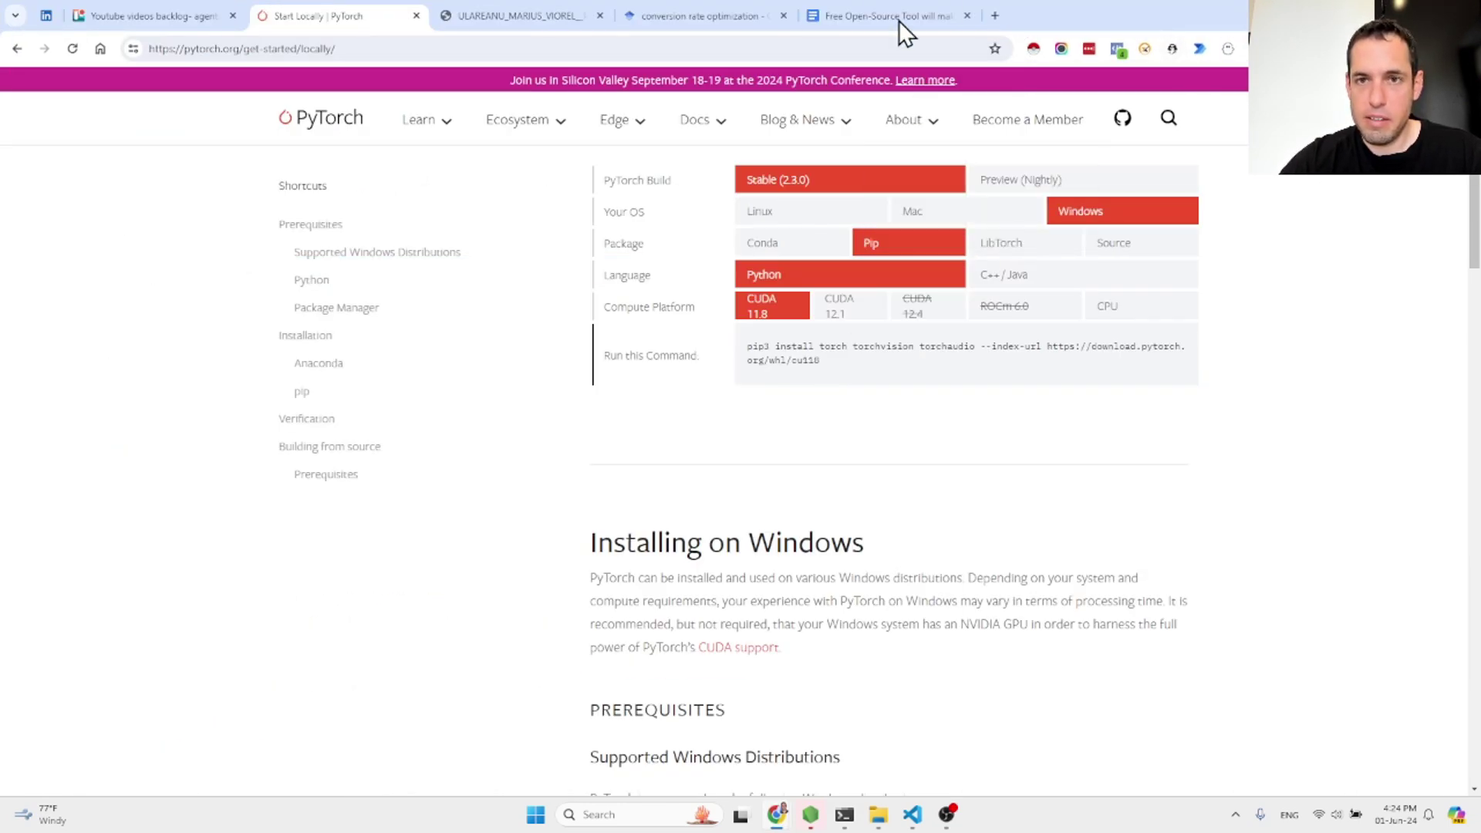
pyautogui.click(899, 20)
# Scroll the notes down to the Marker GitHub repo link and bring up its link preview.
pyautogui.scroll(-2, 618, 704)
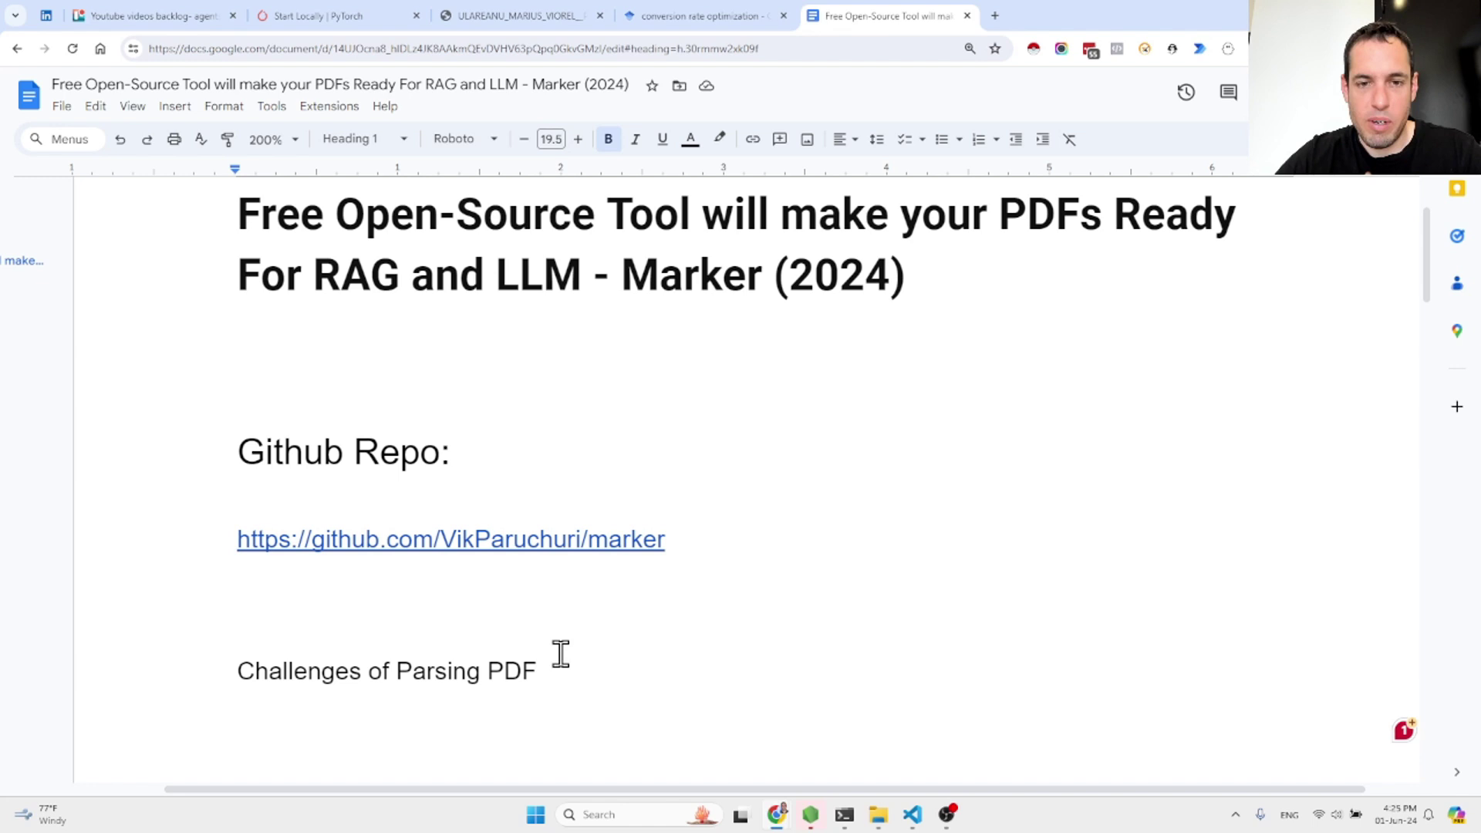
pyautogui.scroll(-2, 555, 661)
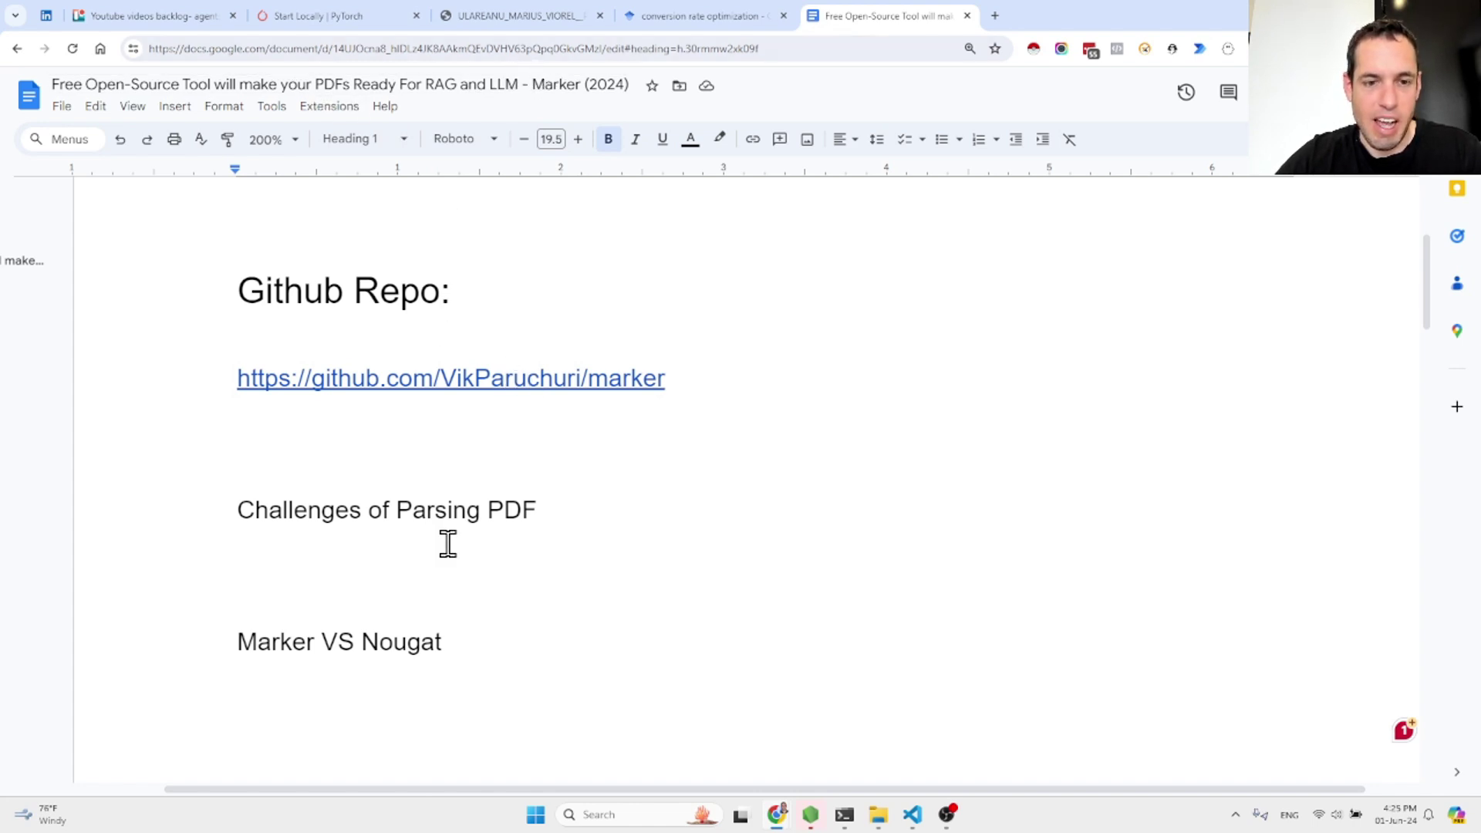
pyautogui.click(544, 382)
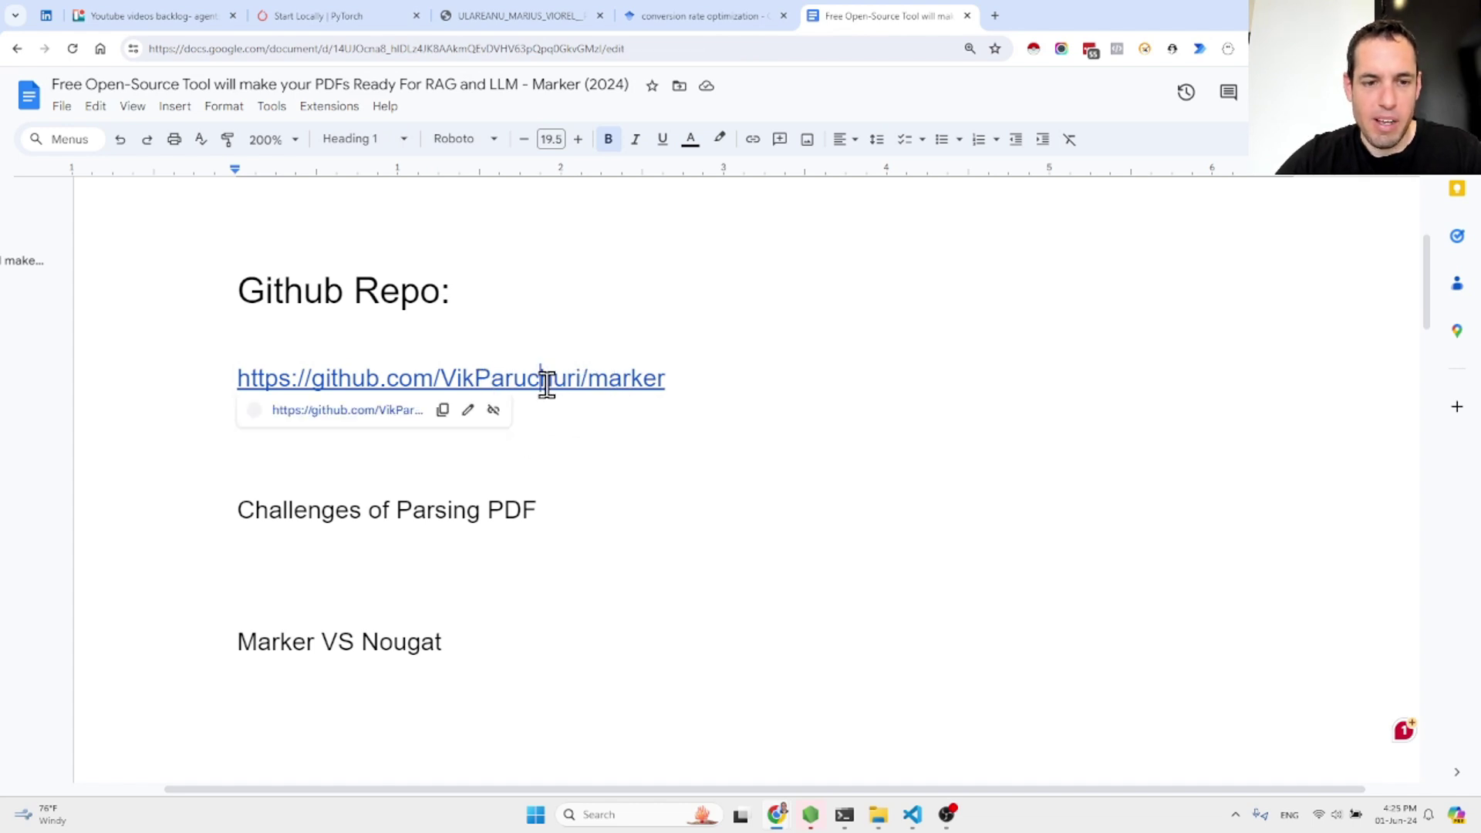
# Open the Marker repo in a new tab, scroll to the README feature list, and select 'MPS'.
pyautogui.click(395, 412)
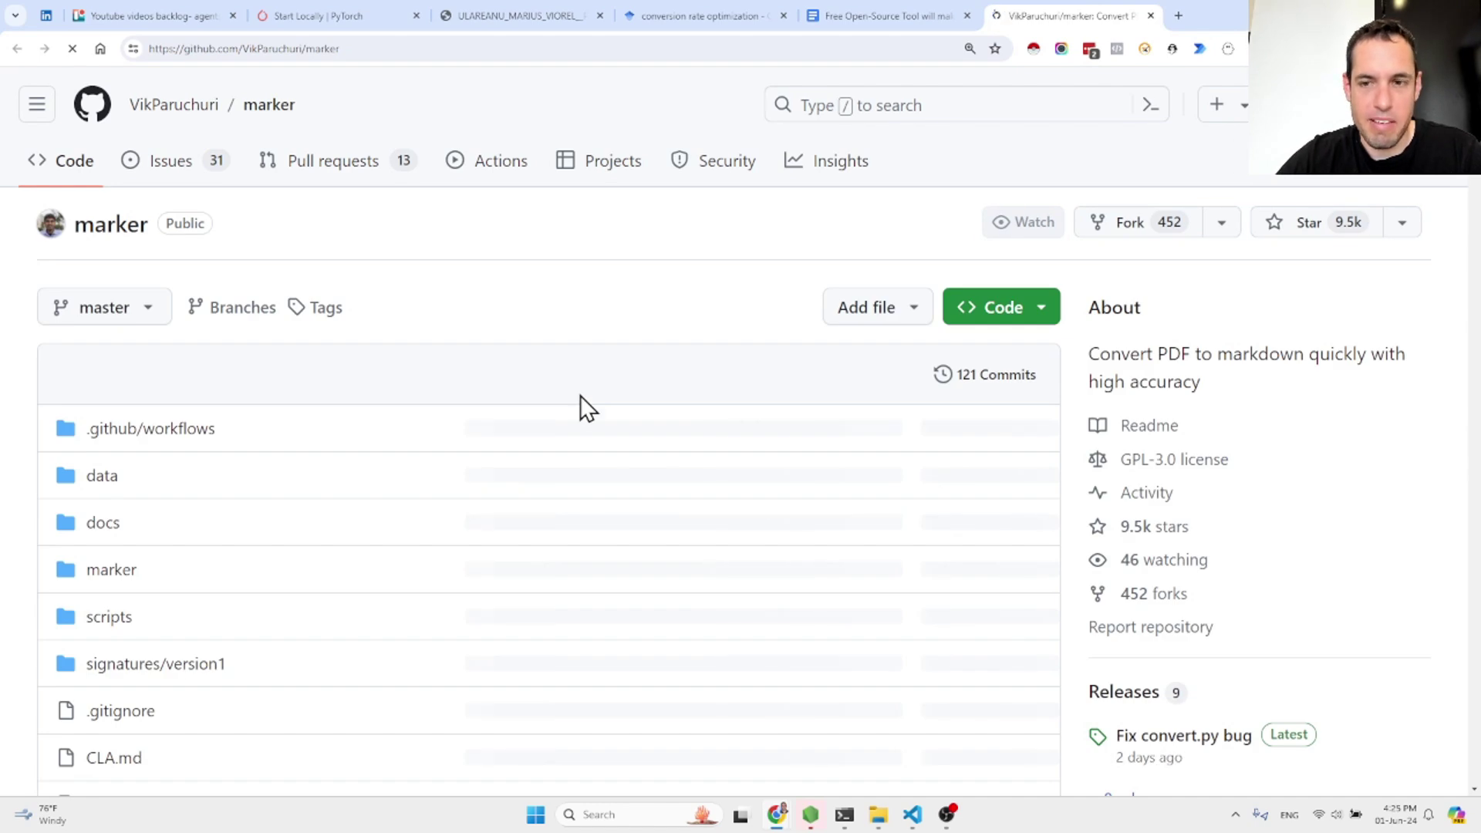
pyautogui.scroll(-7, 580, 395)
pyautogui.scroll(-7, 580, 397)
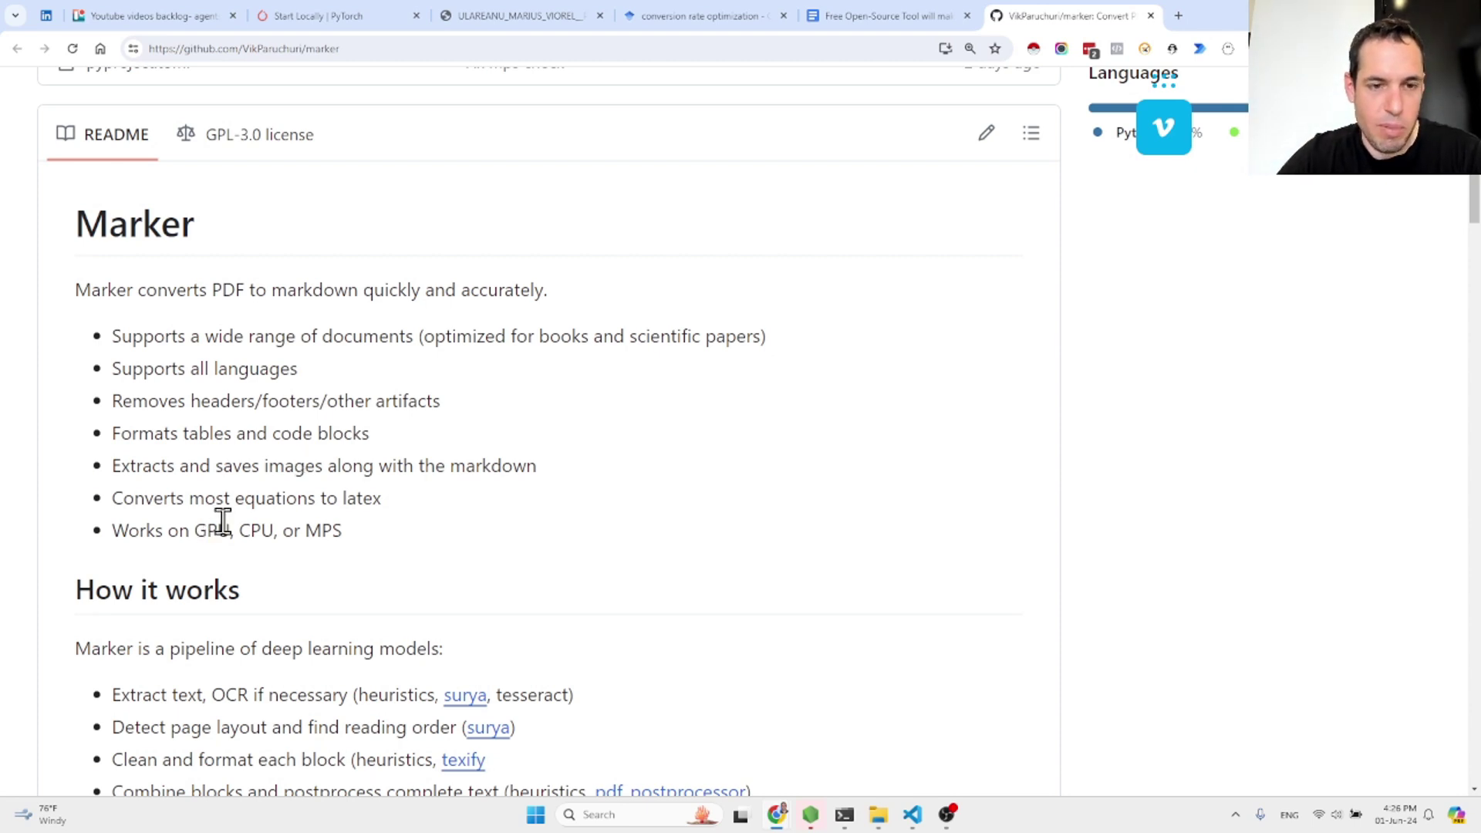
pyautogui.doubleClick(330, 532)
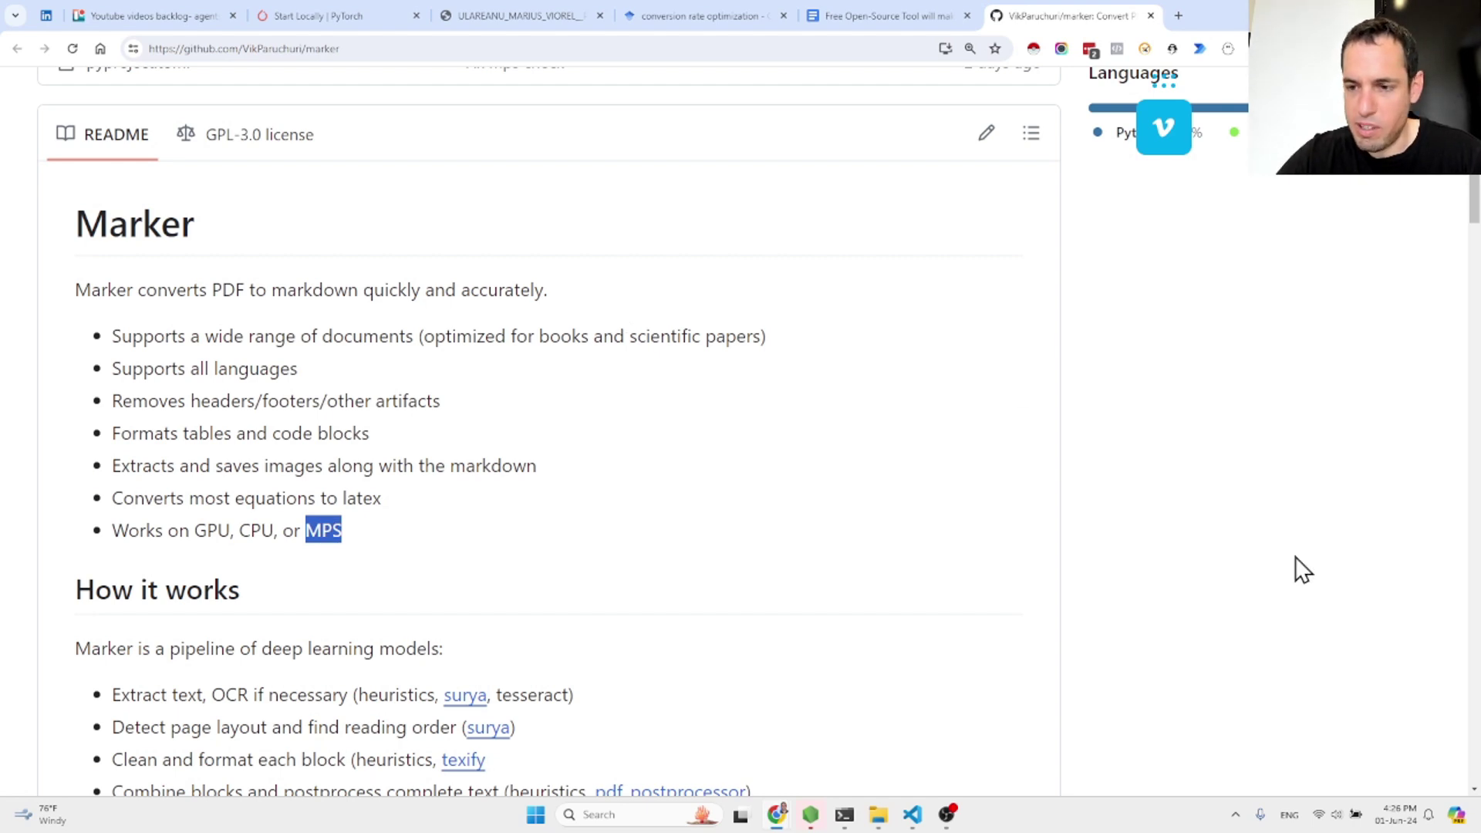
# Open chatgpt.com in a new tab and ask 'gpu,cpu what is mps?'.
pyautogui.click(1178, 14)
pyautogui.write('what')
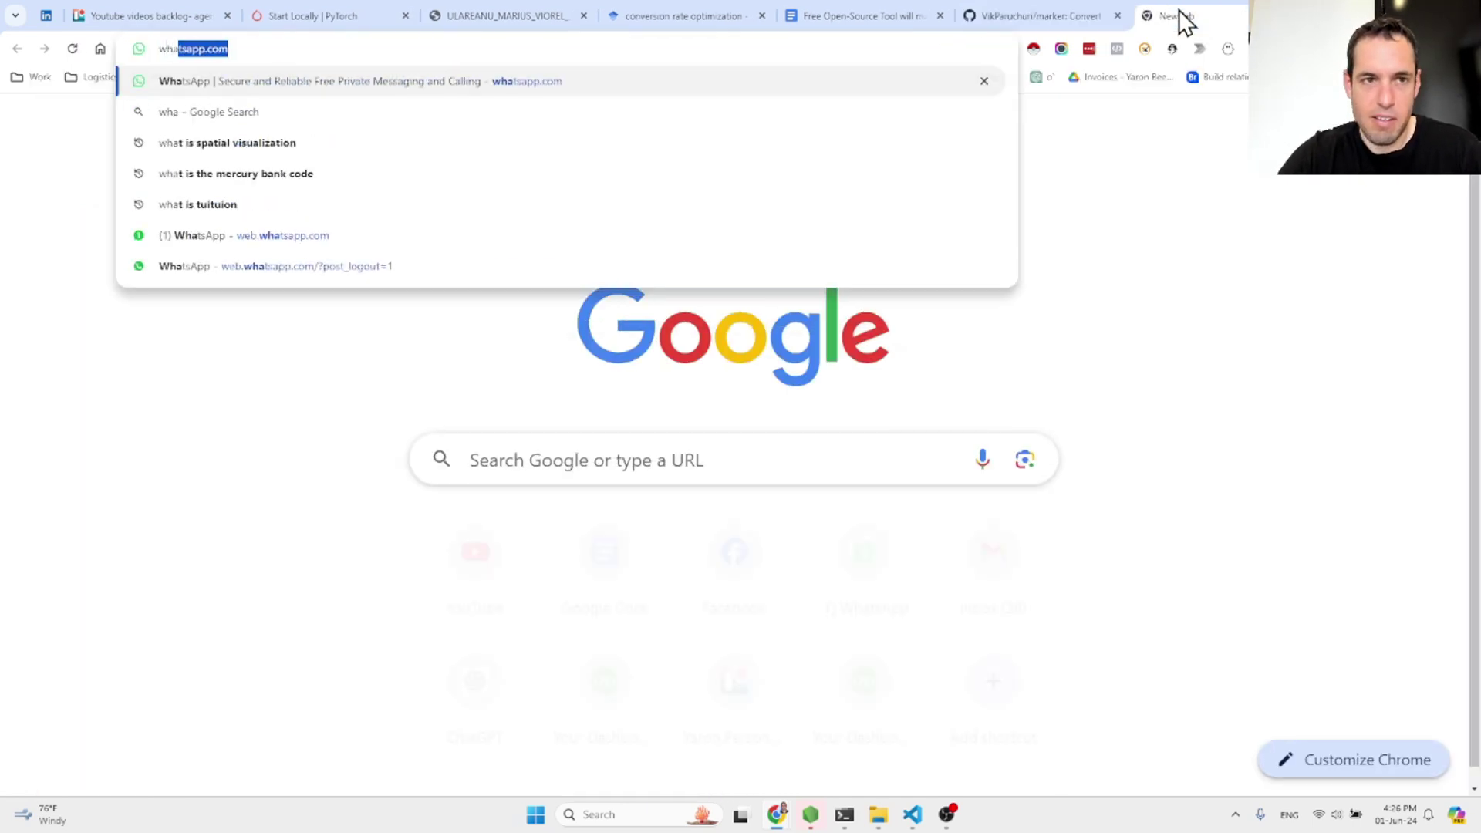
pyautogui.press('BackSpace')
pyautogui.press('BackSpace')
pyautogui.press('BackSpace')
pyautogui.press('BackSpace')
pyautogui.press('BackSpace')
pyautogui.write('chat')
pyautogui.press('Return')
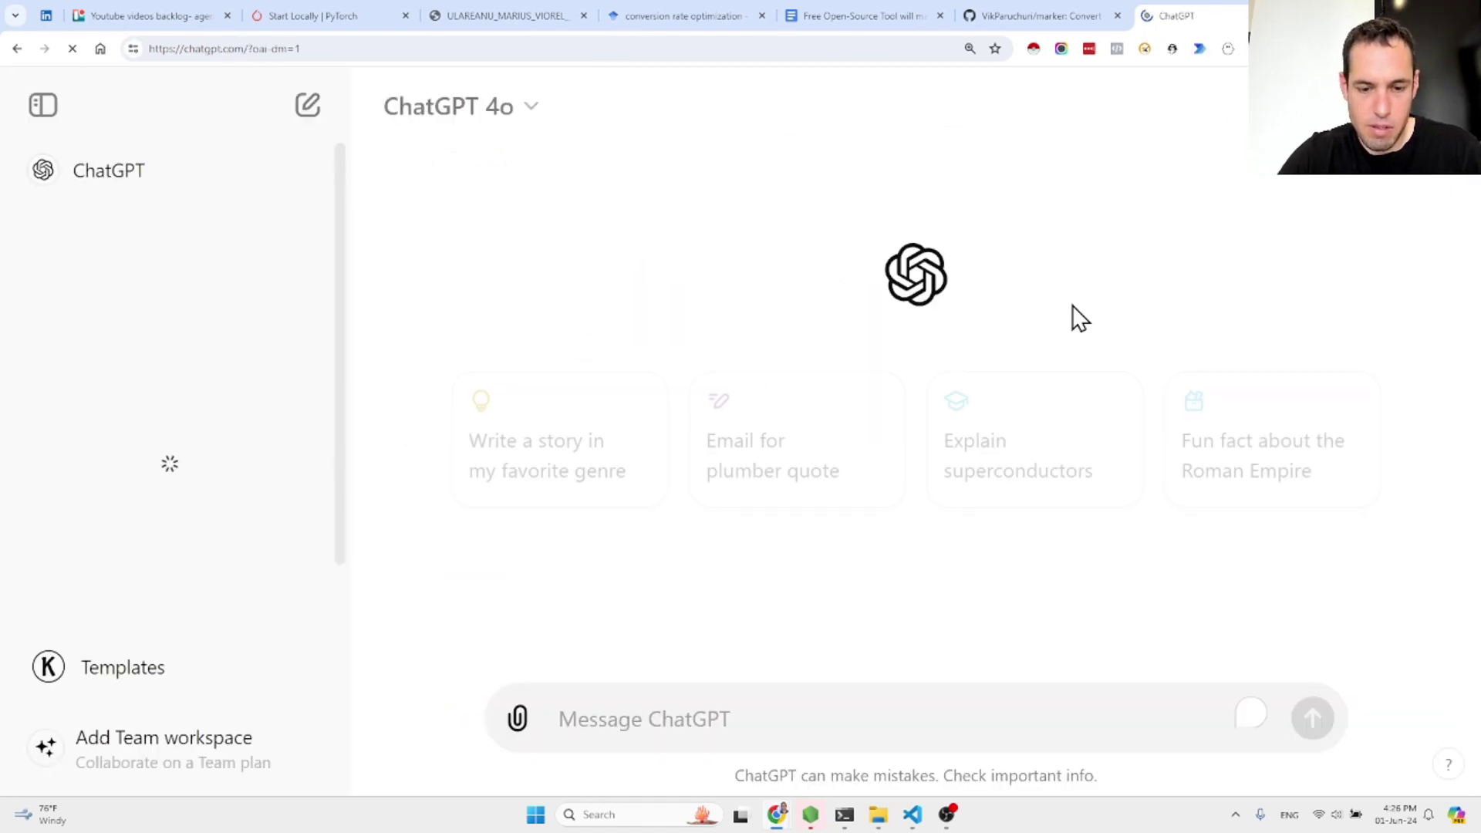
pyautogui.write('gpu,cpu ')
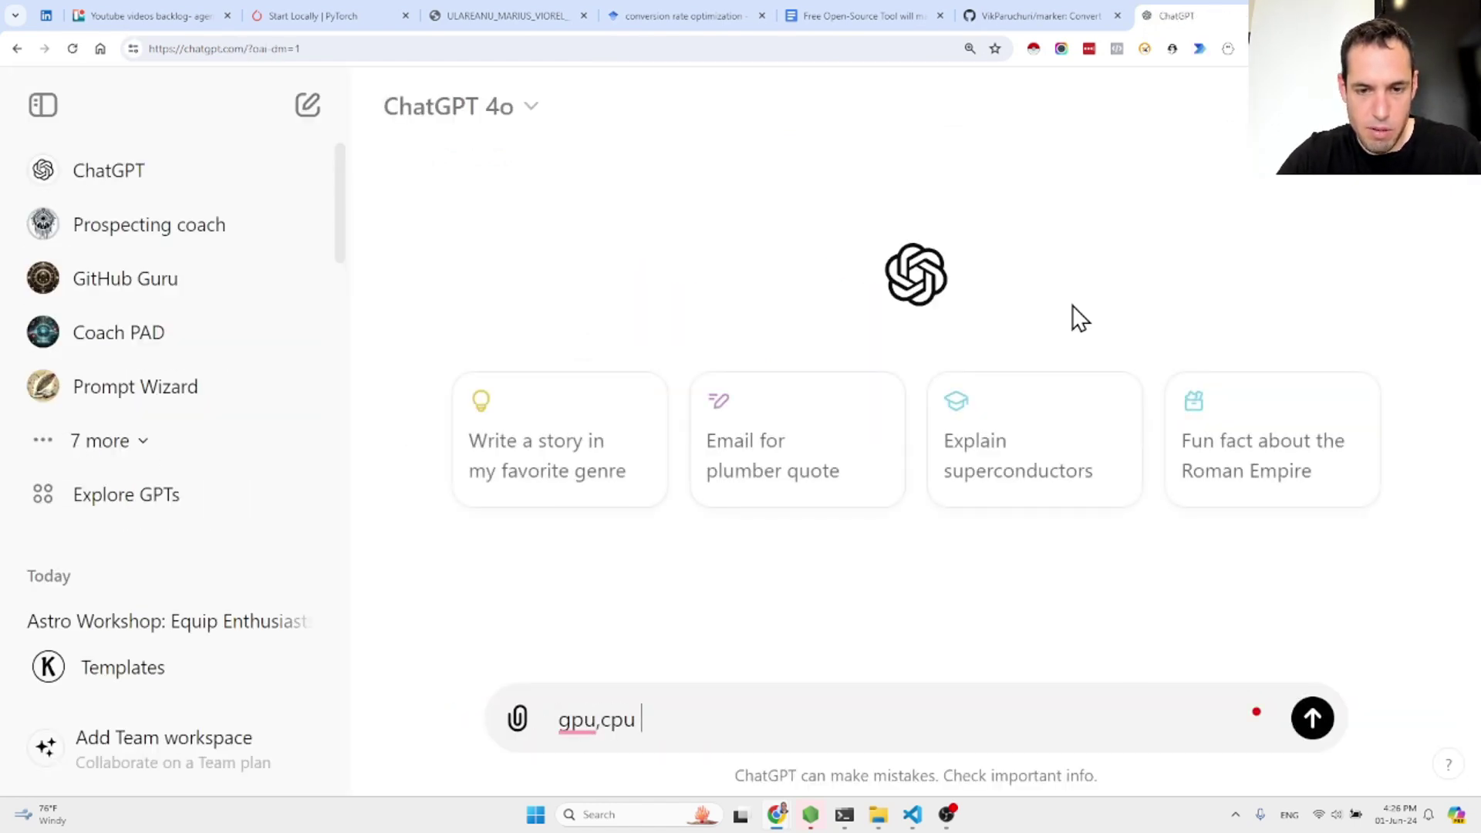
pyautogui.write('what is mpy')
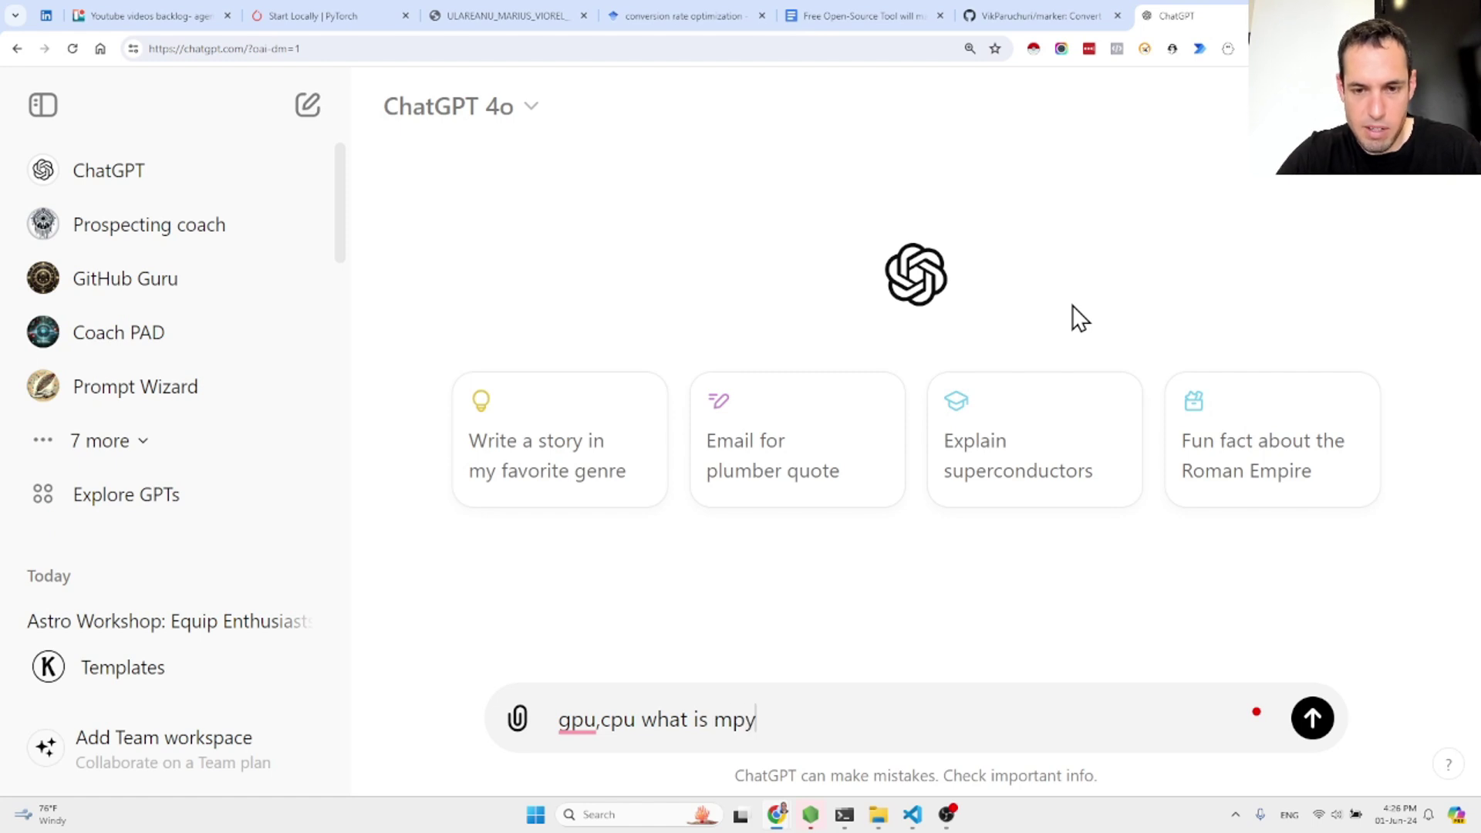
pyautogui.press('BackSpace')
pyautogui.write('s?')
pyautogui.press('Return')
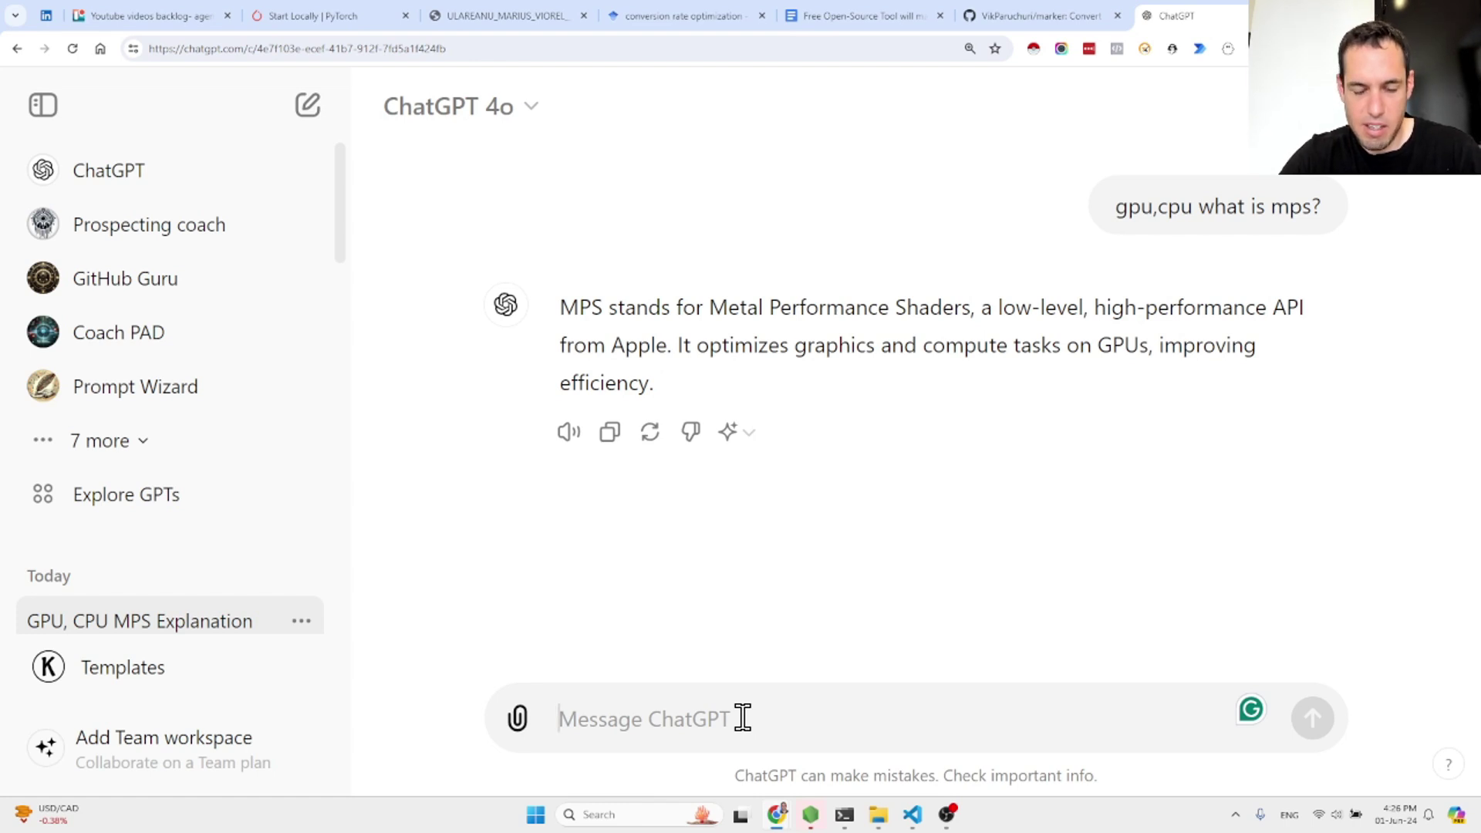
# Reply to ChatGPT: 'Not sure youre correct its in the context of GPU and CPU'.
pyautogui.write('I')
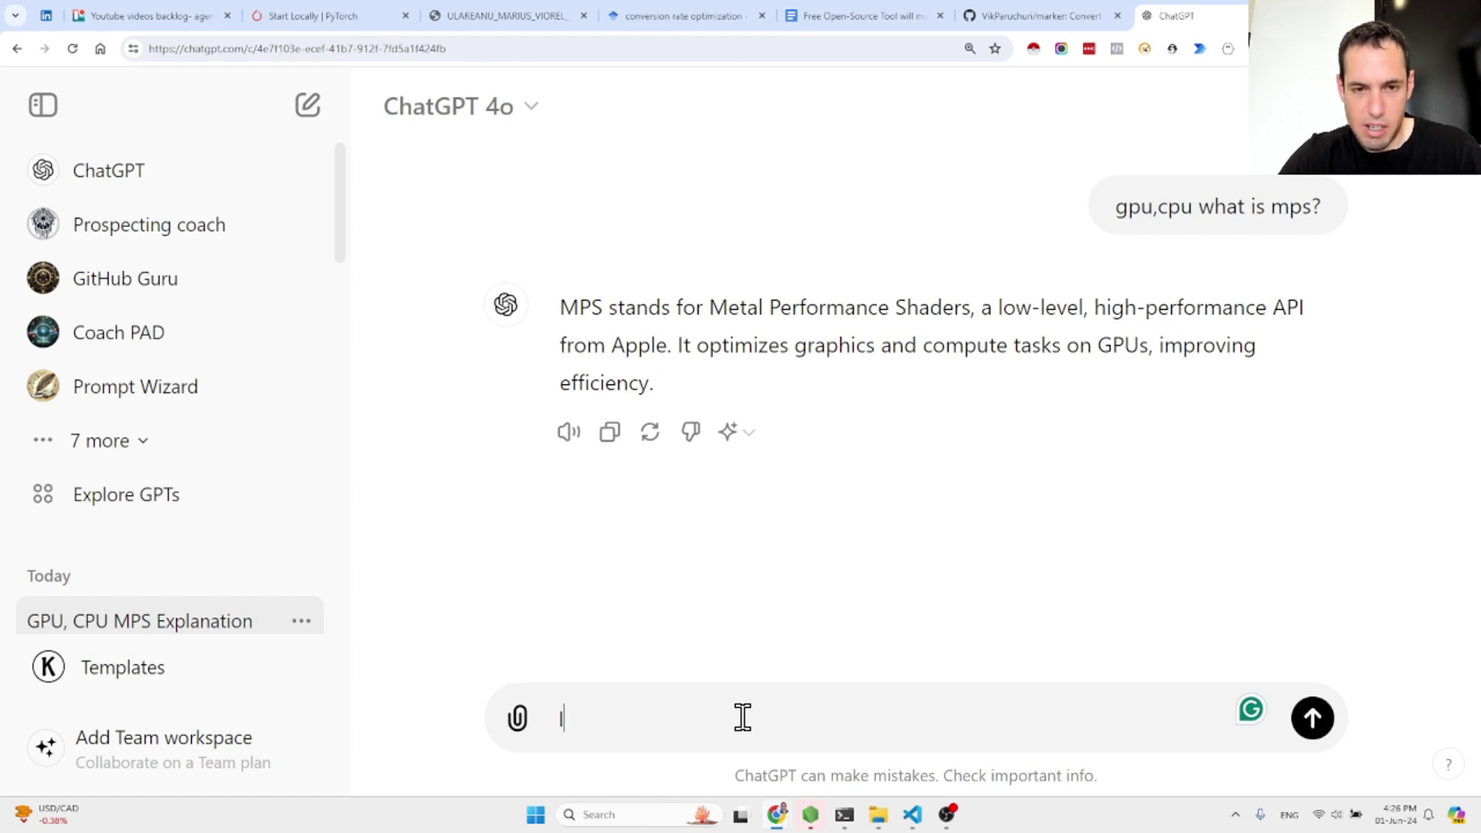
pyautogui.write(' hav')
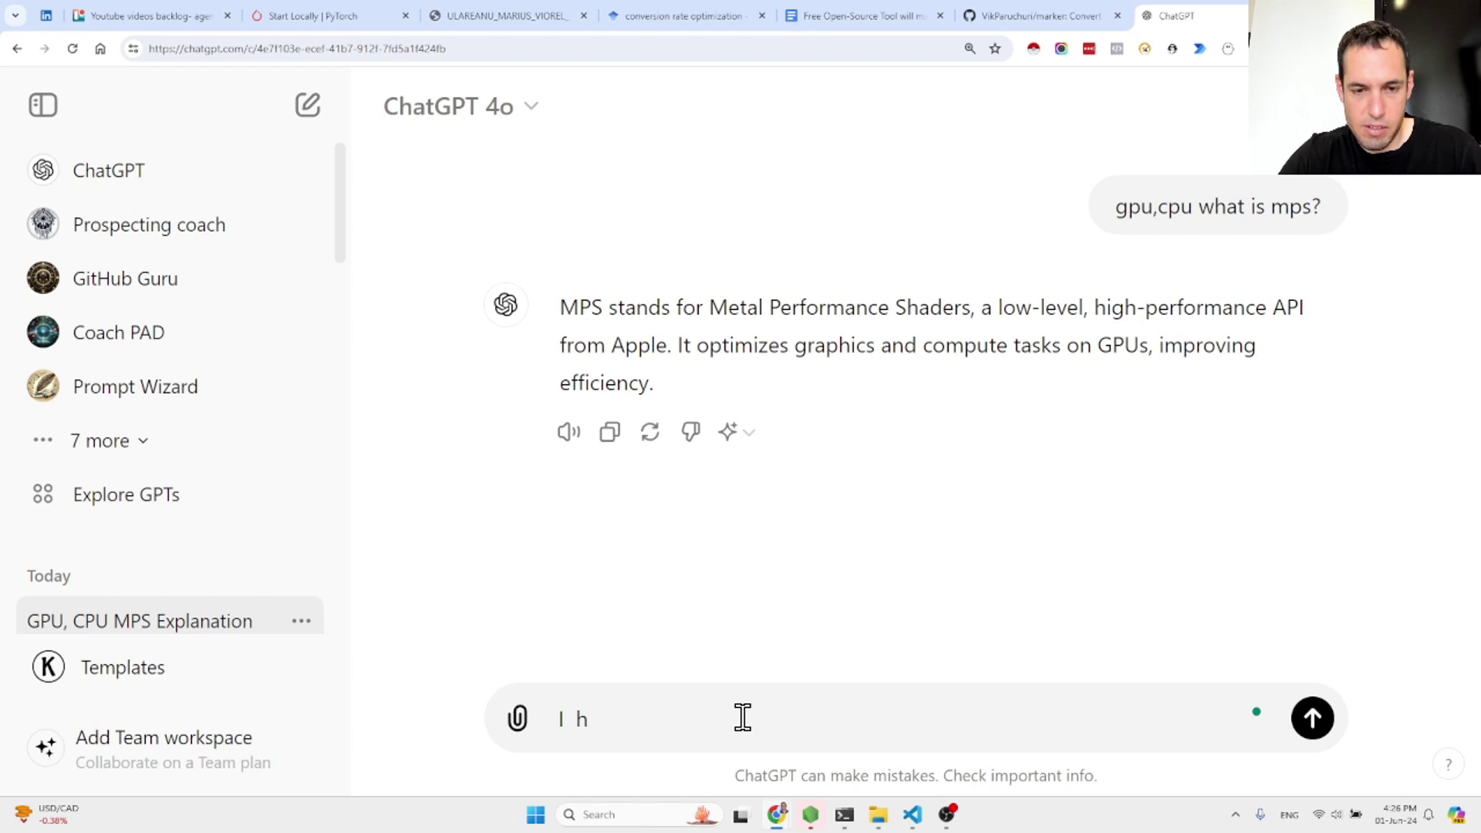
pyautogui.press('BackSpace')
pyautogui.press('BackSpace')
pyautogui.press('BackSpace')
pyautogui.write('Not sure youre cr')
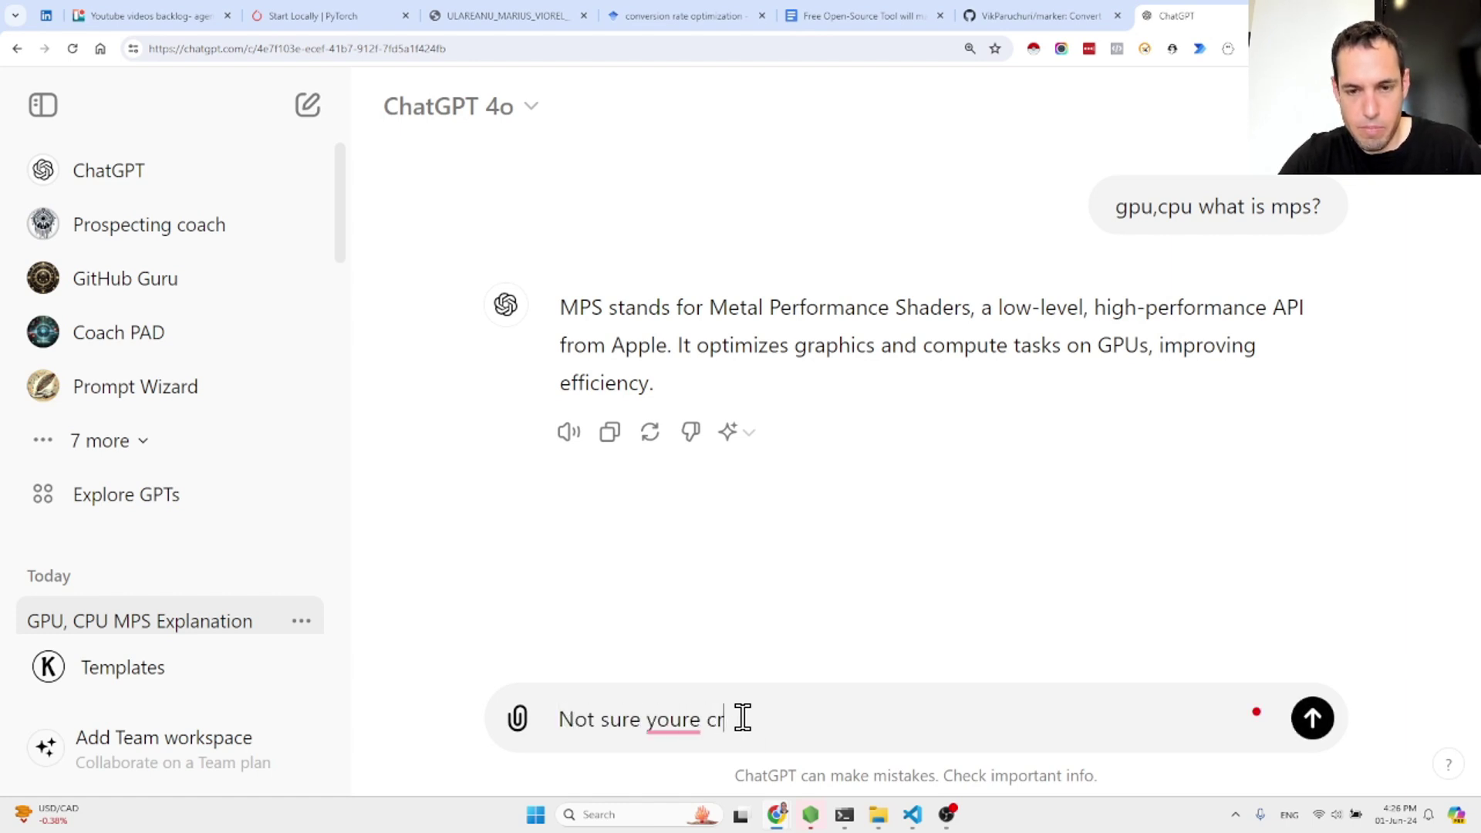
pyautogui.write('o')
pyautogui.press('BackSpace')
pyautogui.press('BackSpace')
pyautogui.write('orrec')
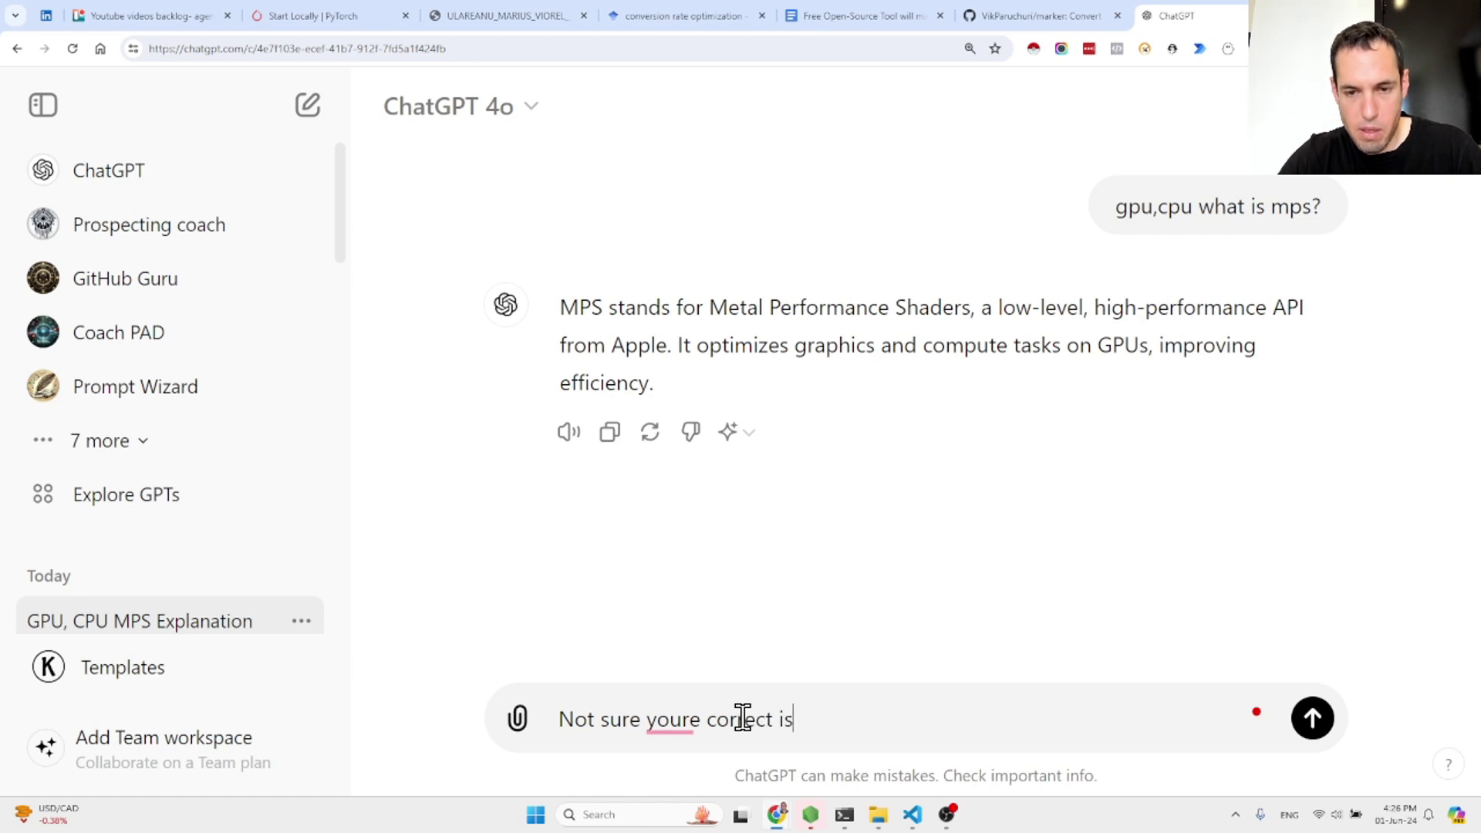
pyautogui.write('t its in the')
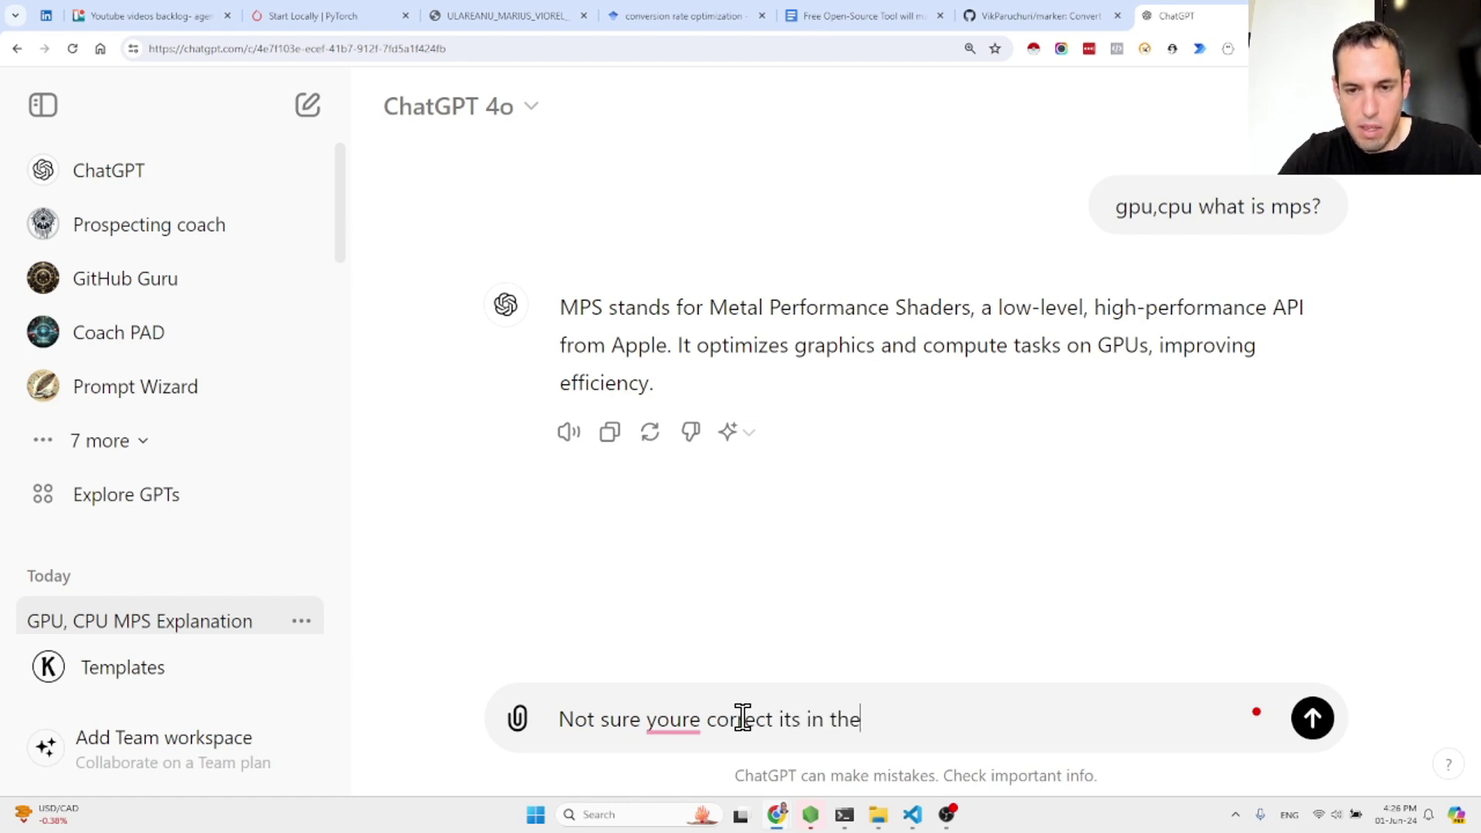
pyautogui.write(' context of GP')
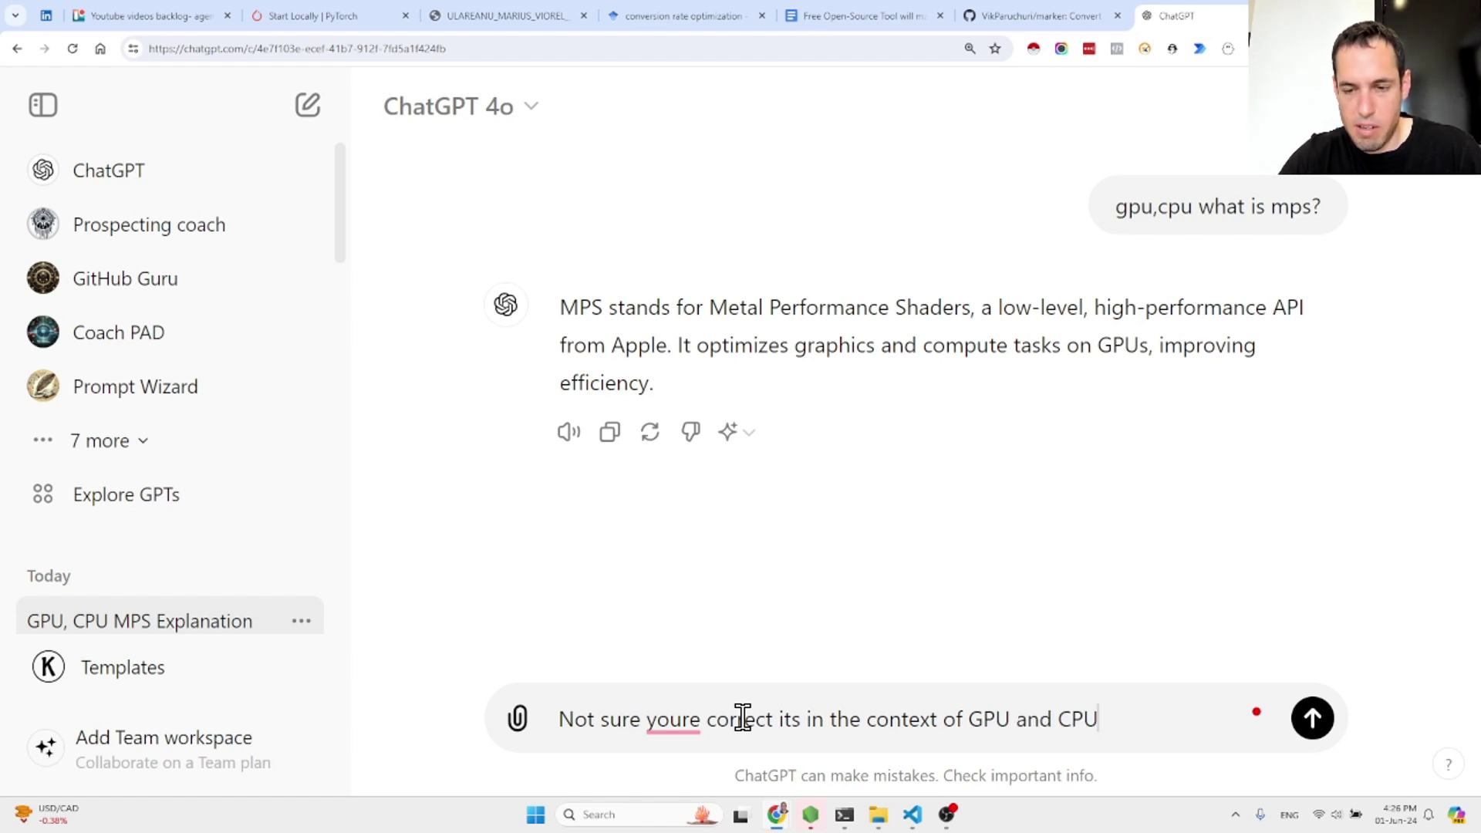
pyautogui.write('U and CPU')
pyautogui.press('Return')
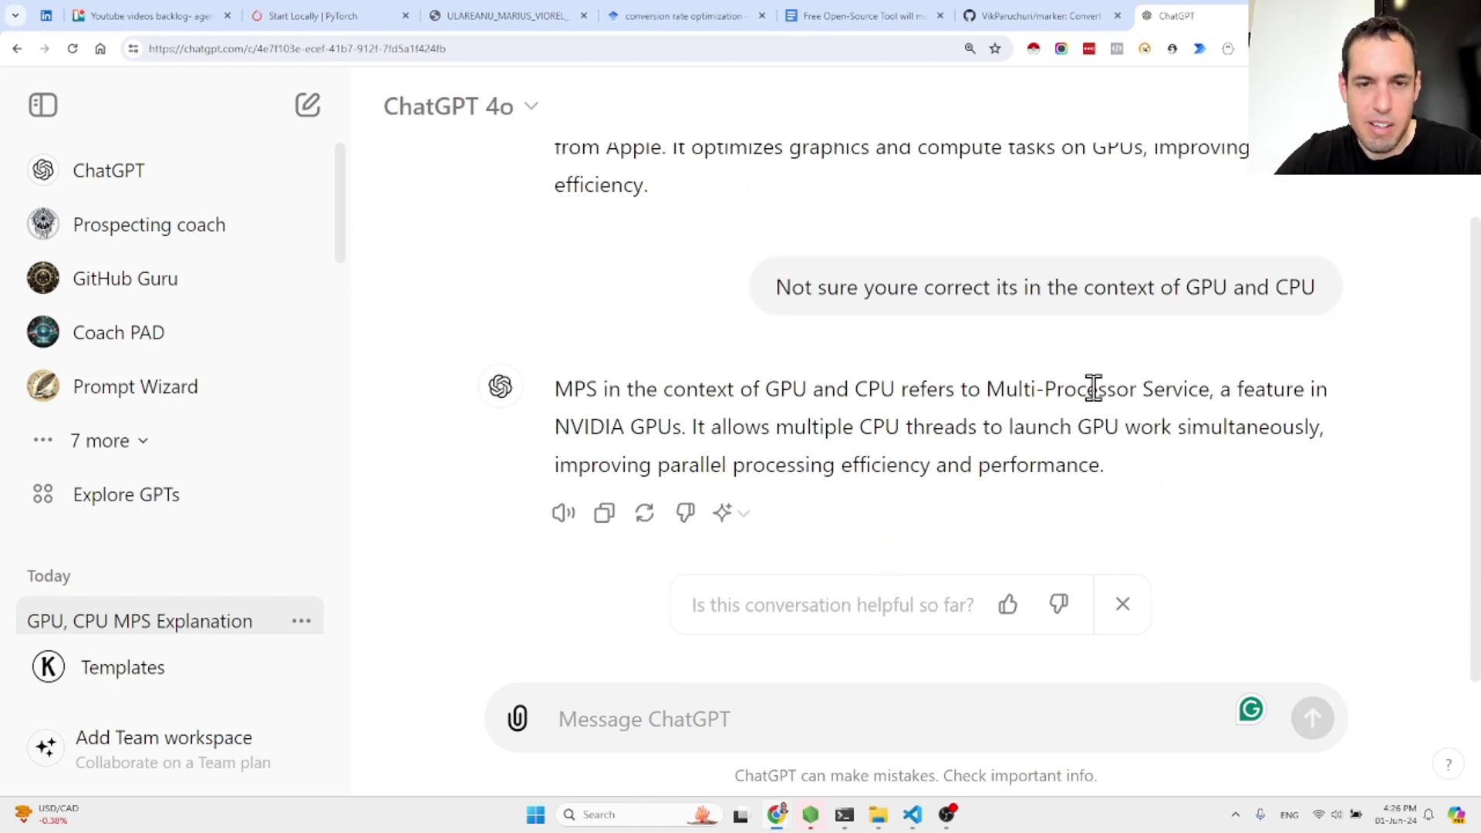
# Read through ChatGPT's answer, then go back to the Marker GitHub README.
pyautogui.scroll(3, 988, 390)
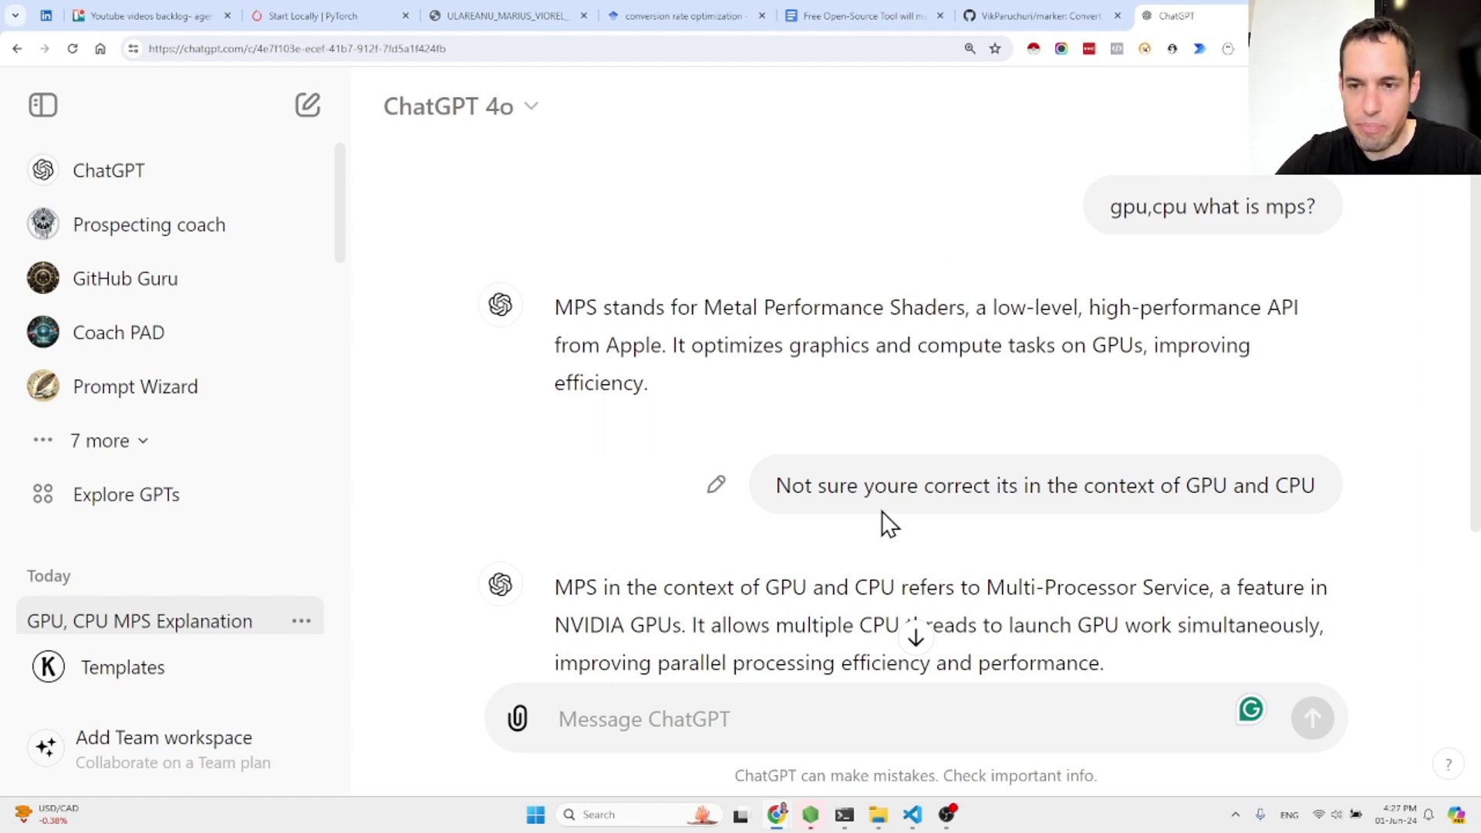
pyautogui.scroll(-2, 881, 510)
pyautogui.scroll(2, 994, 309)
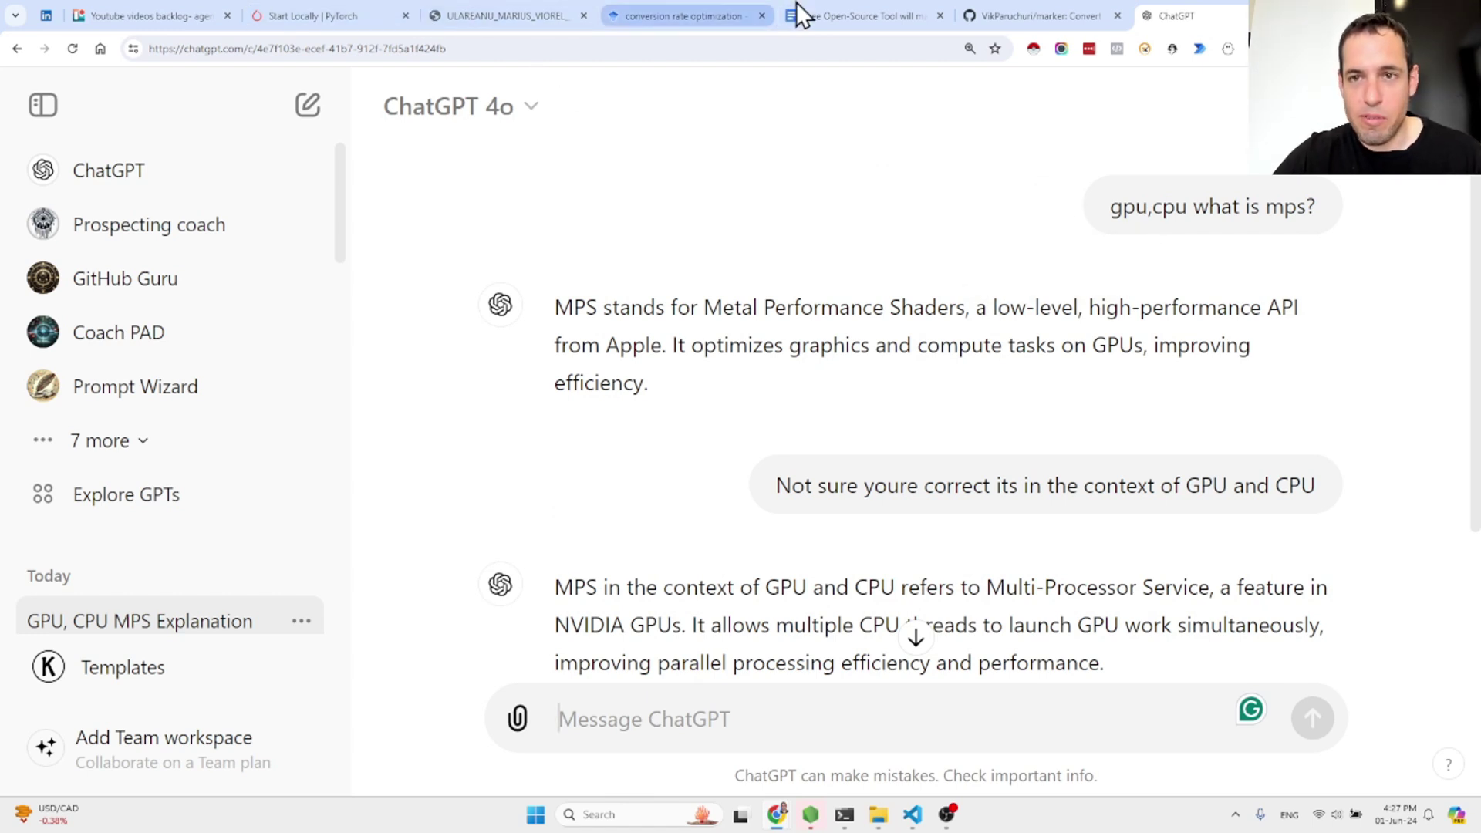
pyautogui.click(1017, 4)
# Scroll the README past licensing, Hosted API and Community down to the five-item Limitations list.
pyautogui.scroll(-2, 340, 586)
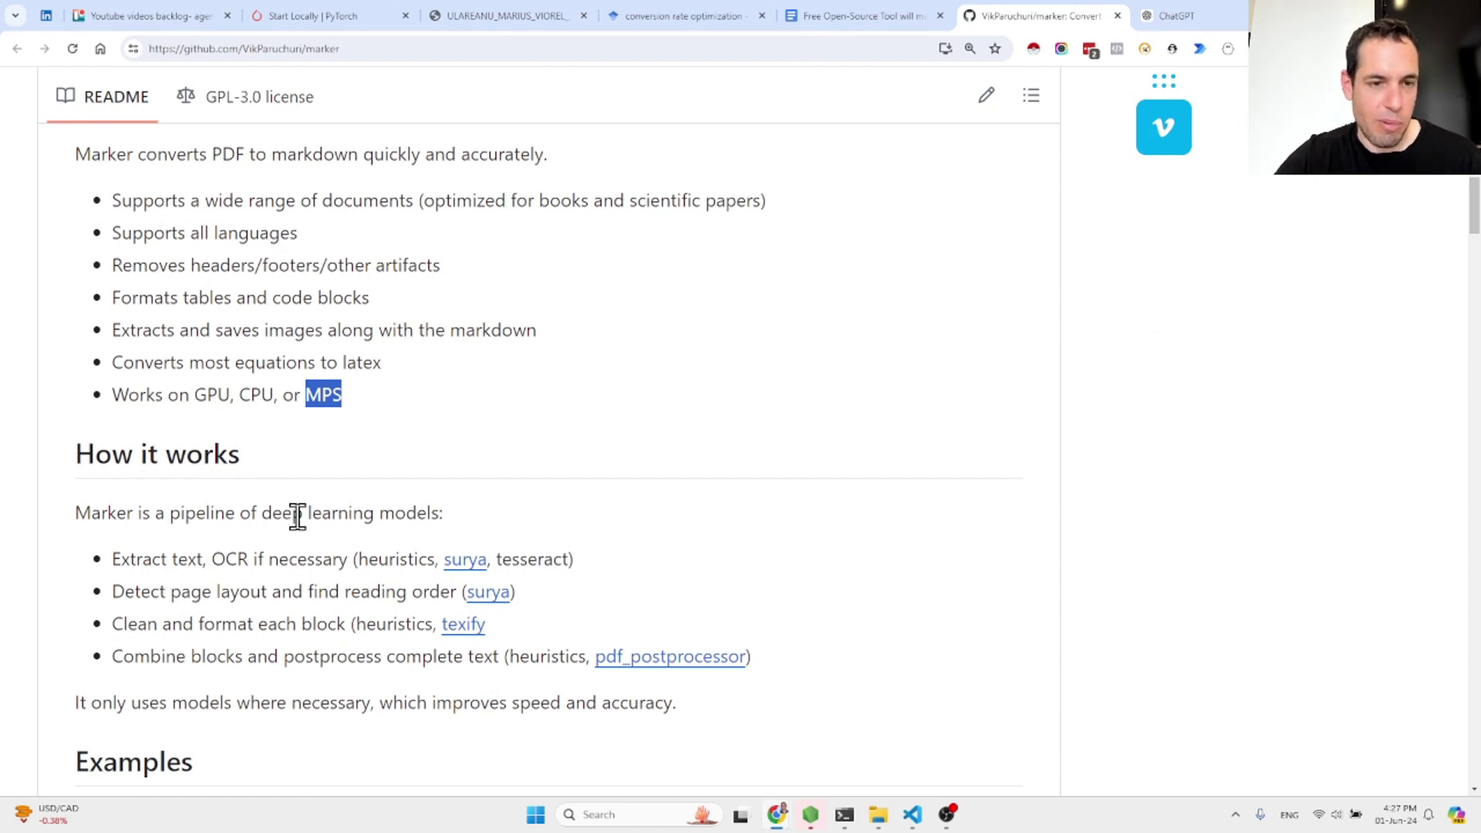
pyautogui.scroll(-1, 298, 517)
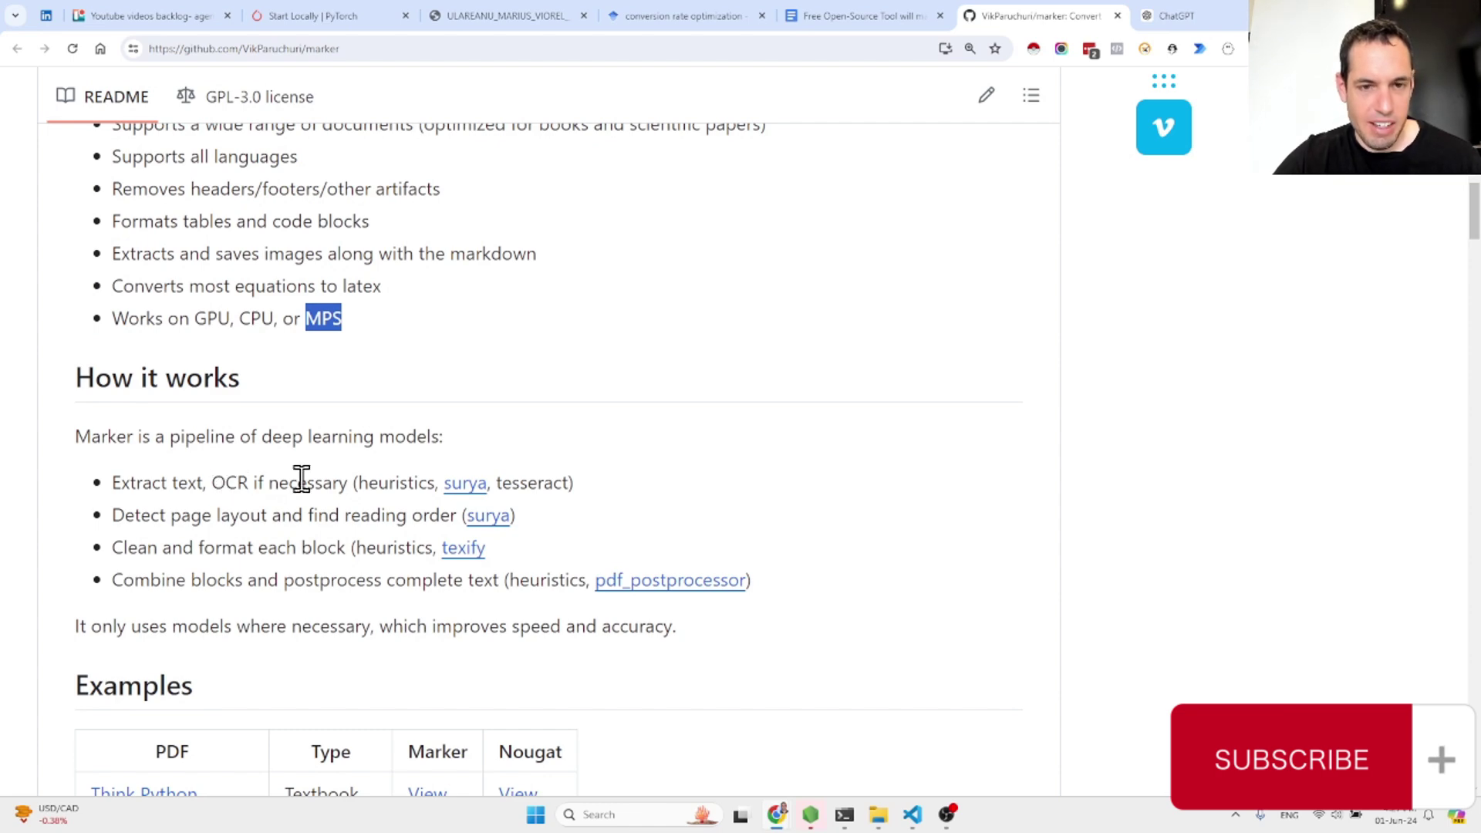
pyautogui.scroll(-4, 364, 516)
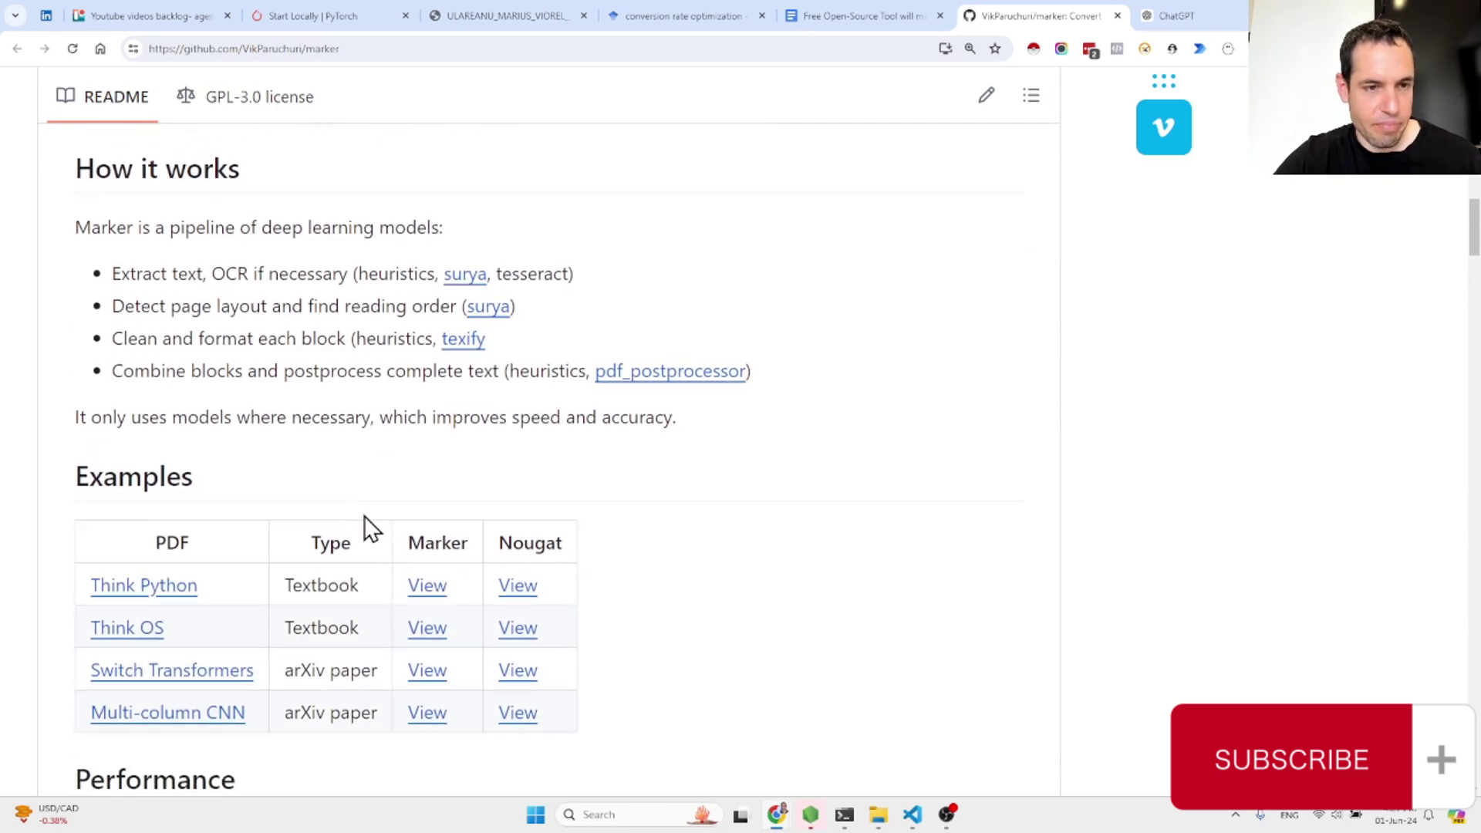
pyautogui.scroll(-6, 364, 515)
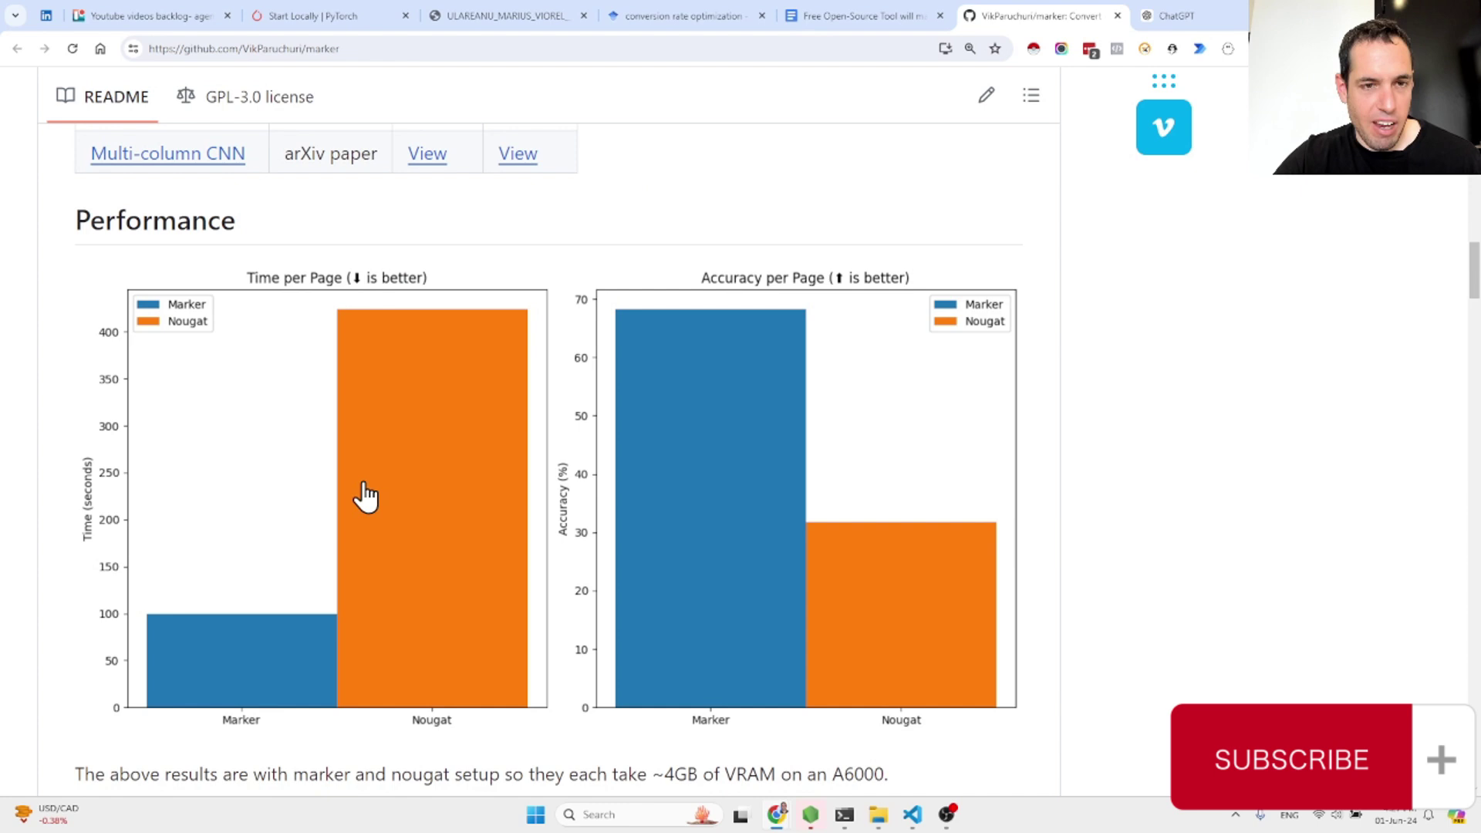
pyautogui.scroll(-1, 364, 496)
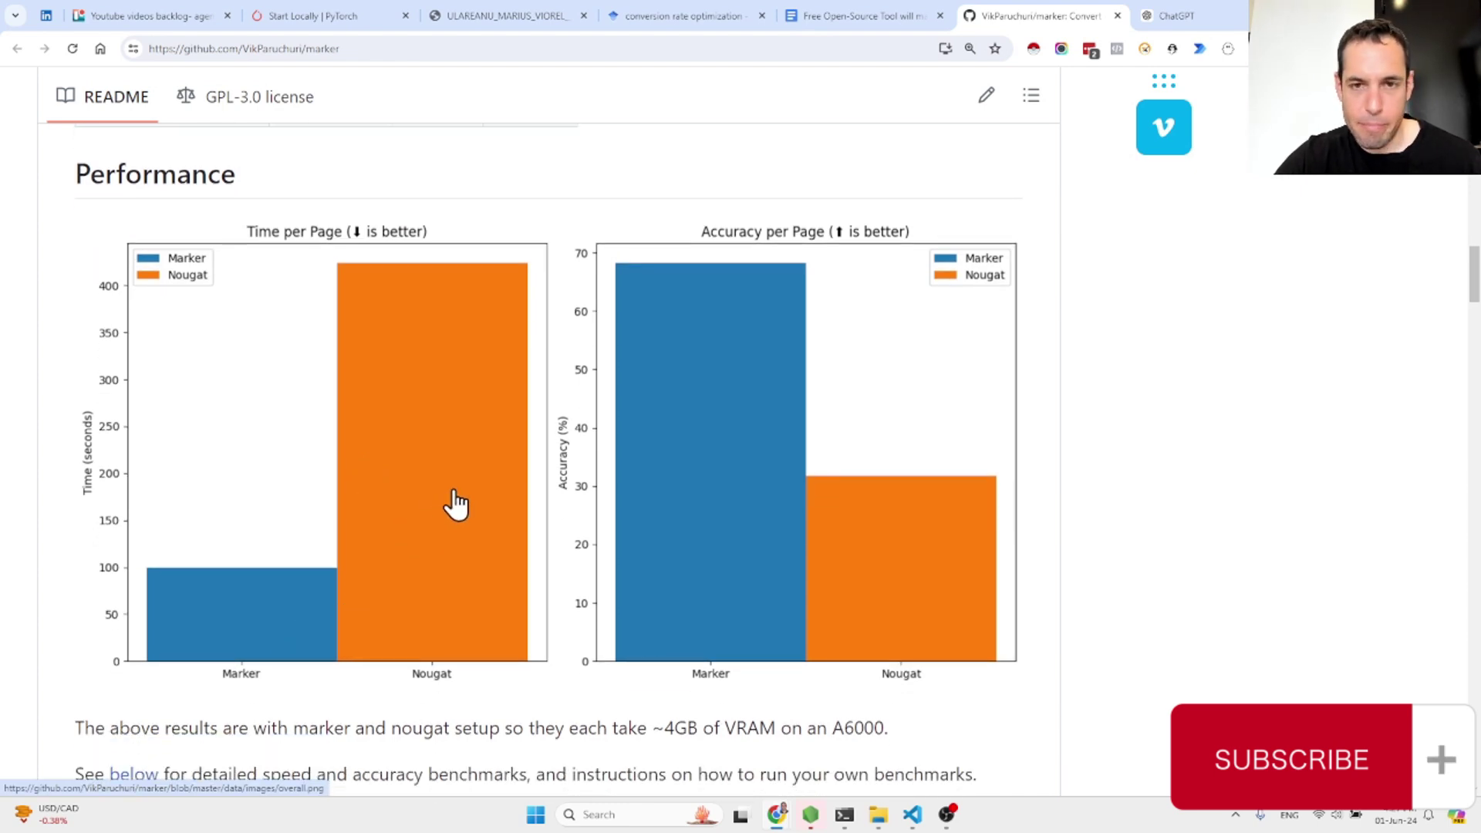
pyautogui.scroll(-1, 456, 505)
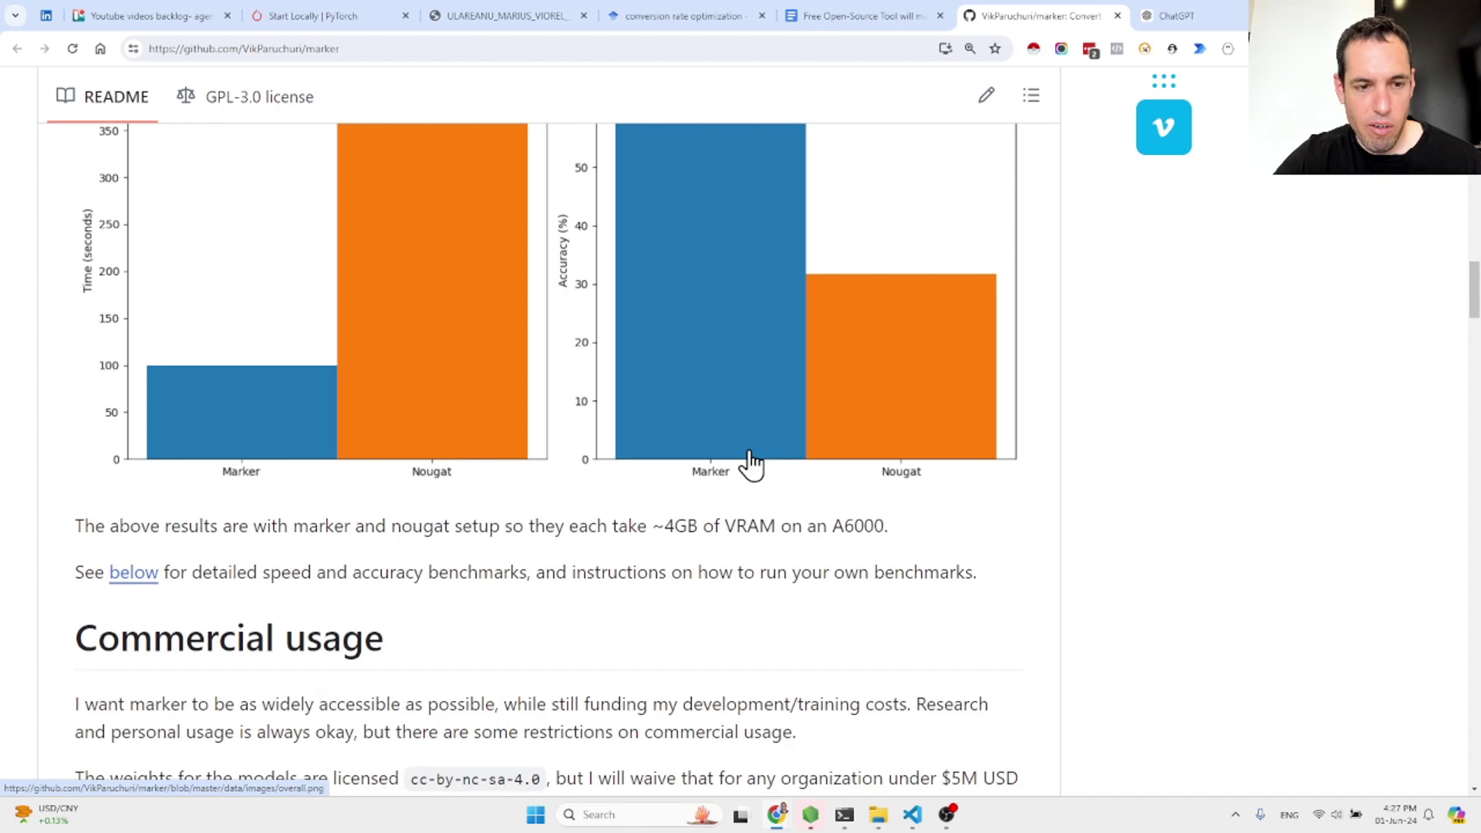
pyautogui.scroll(-4, 750, 462)
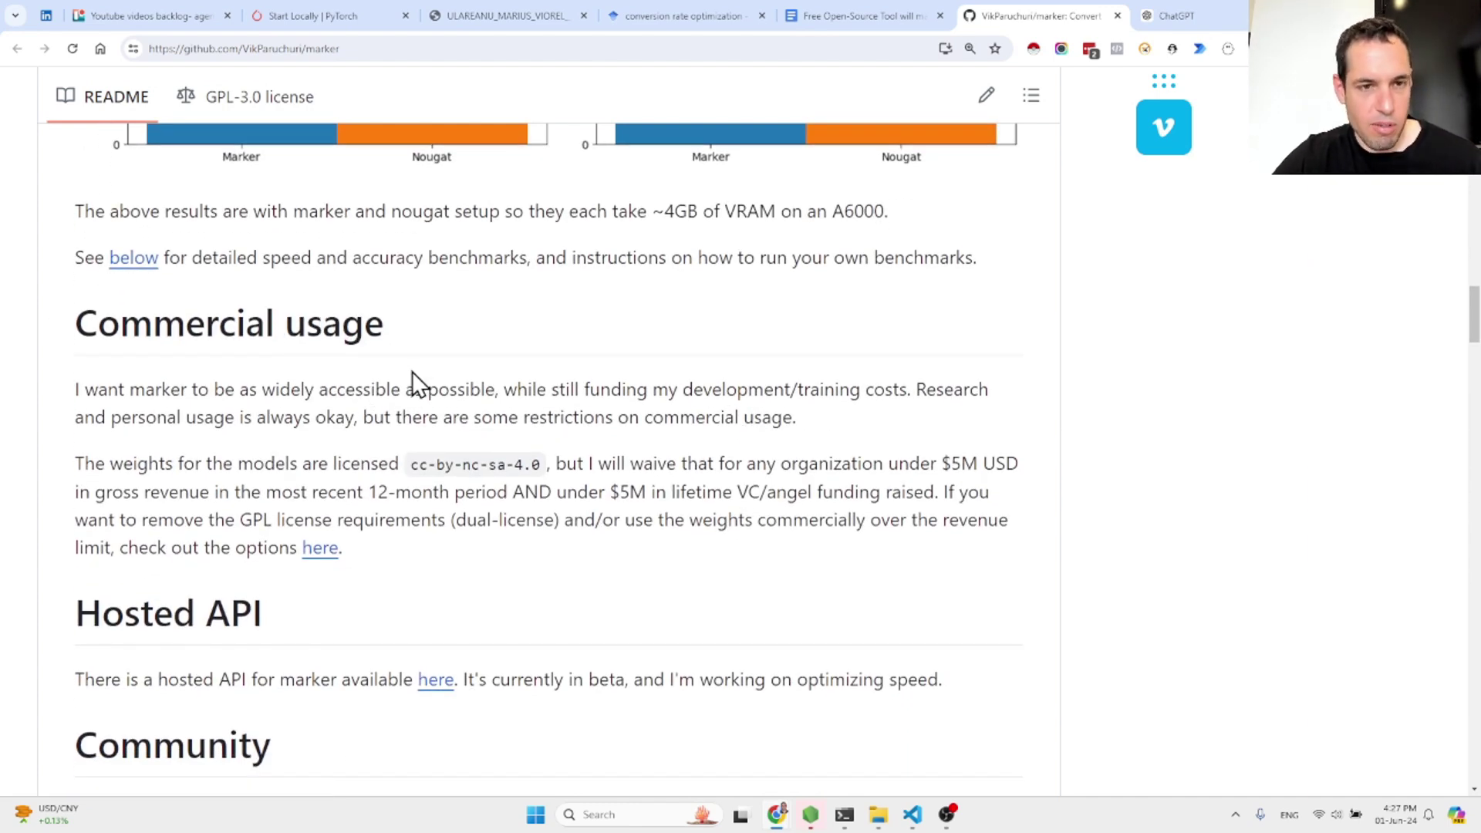
pyautogui.scroll(-2, 441, 445)
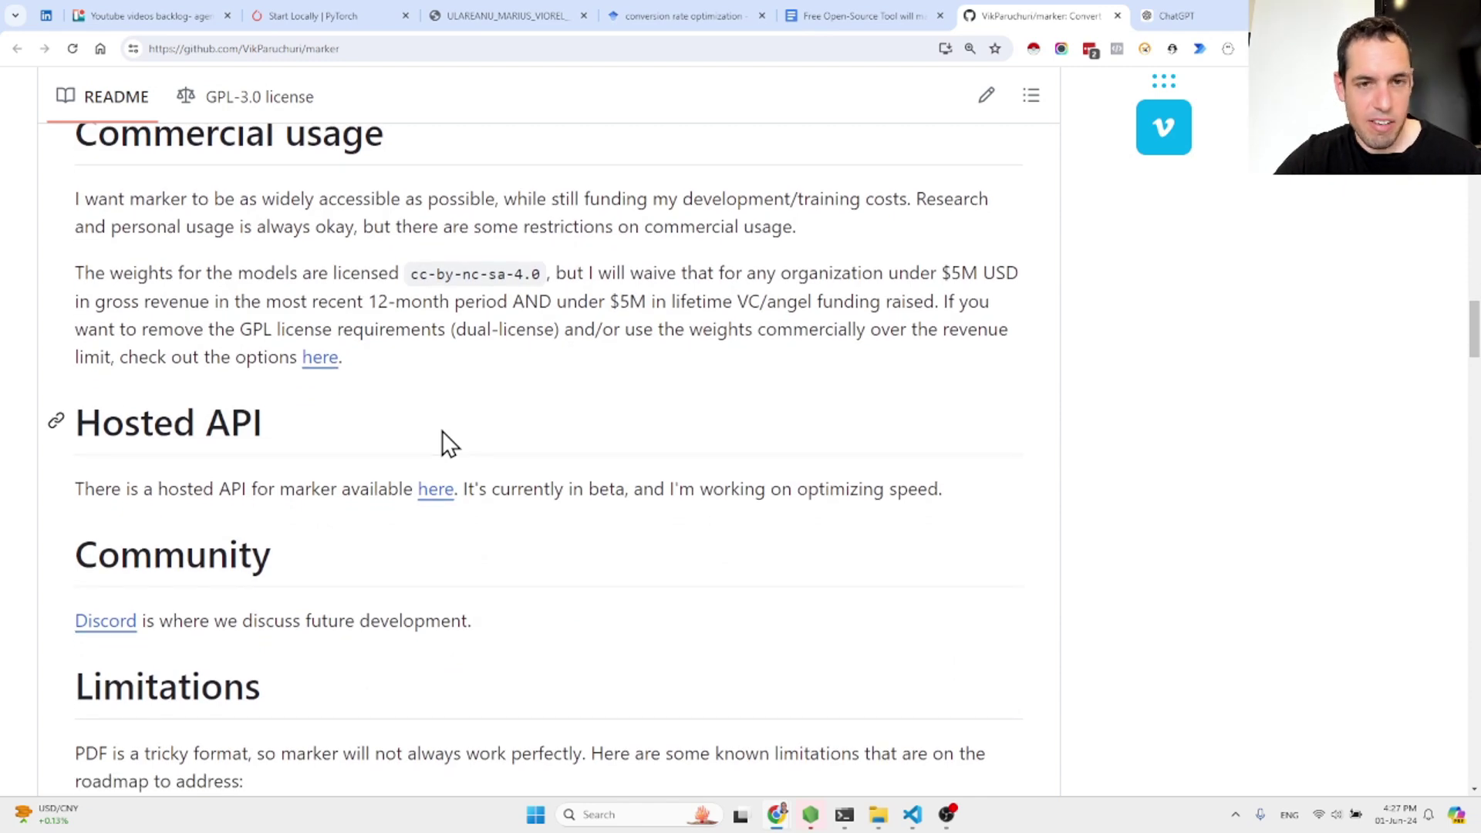
pyautogui.scroll(-2, 442, 432)
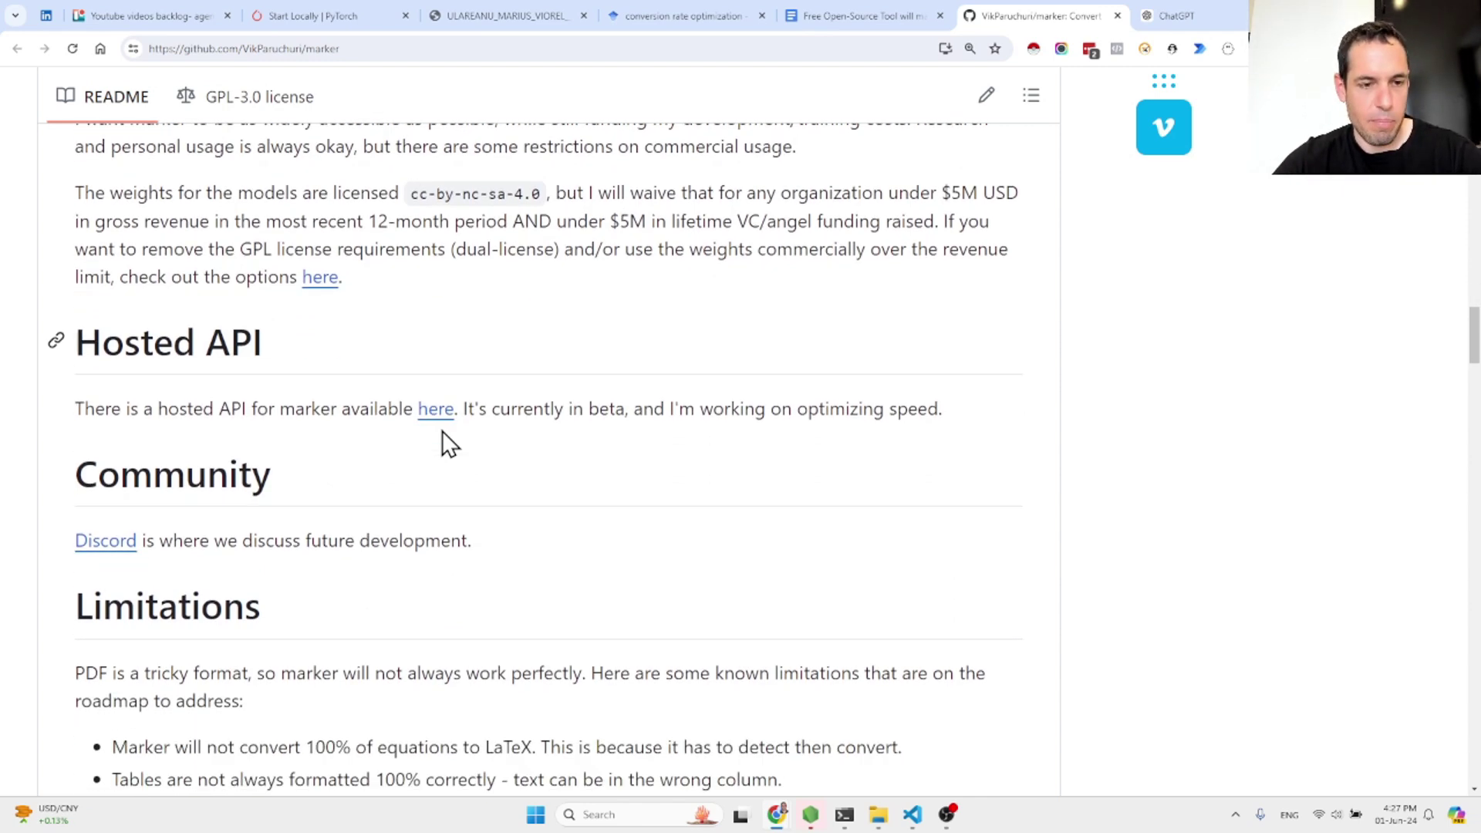
pyautogui.scroll(2, 282, 507)
pyautogui.scroll(-2, 288, 518)
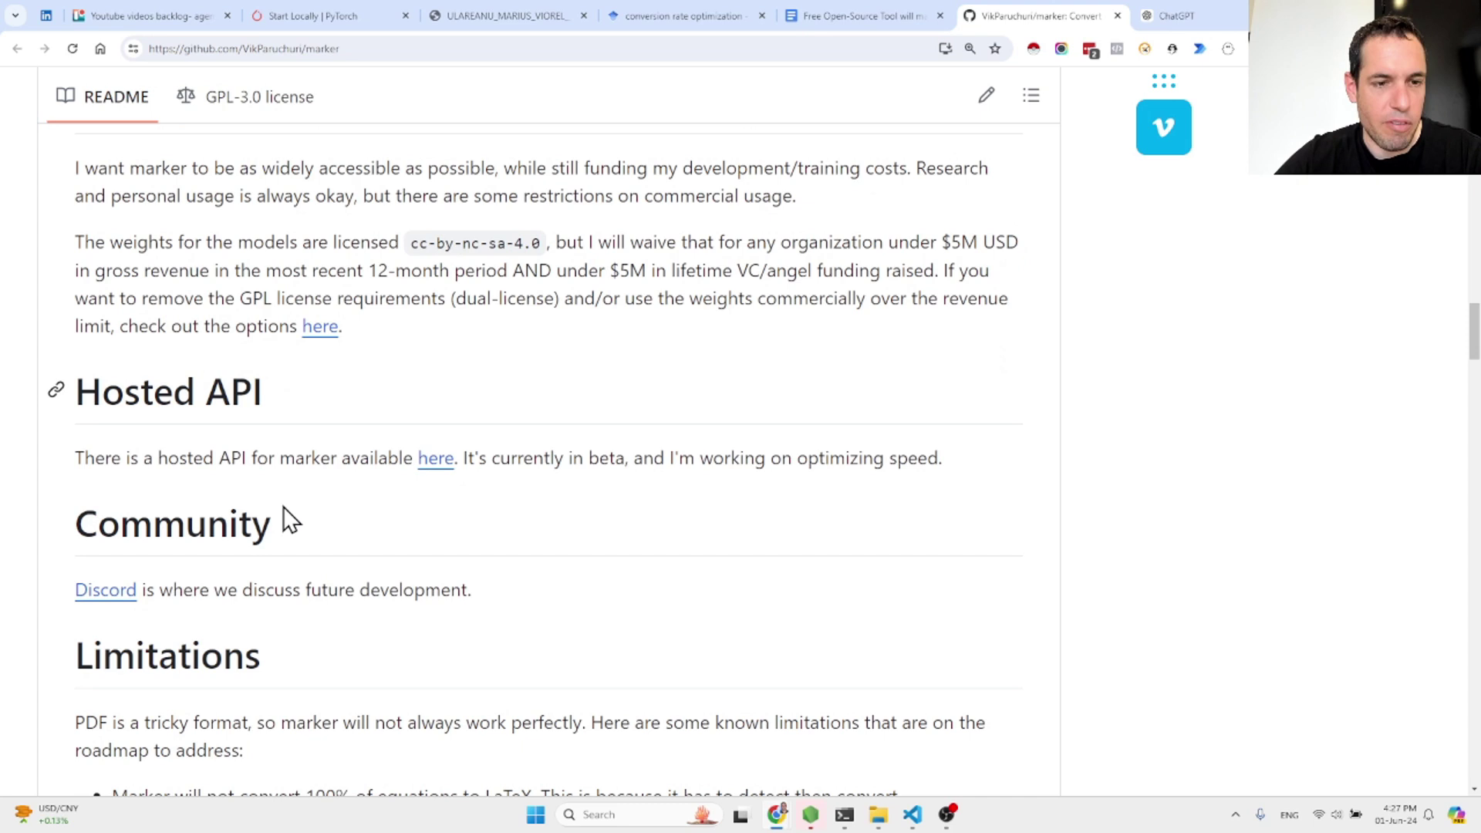
# Scroll to the Installation section showing Python 3.9+, PyTorch and 'pip install marker-pdf'.
pyautogui.scroll(-2, 309, 575)
pyautogui.scroll(-1, 307, 561)
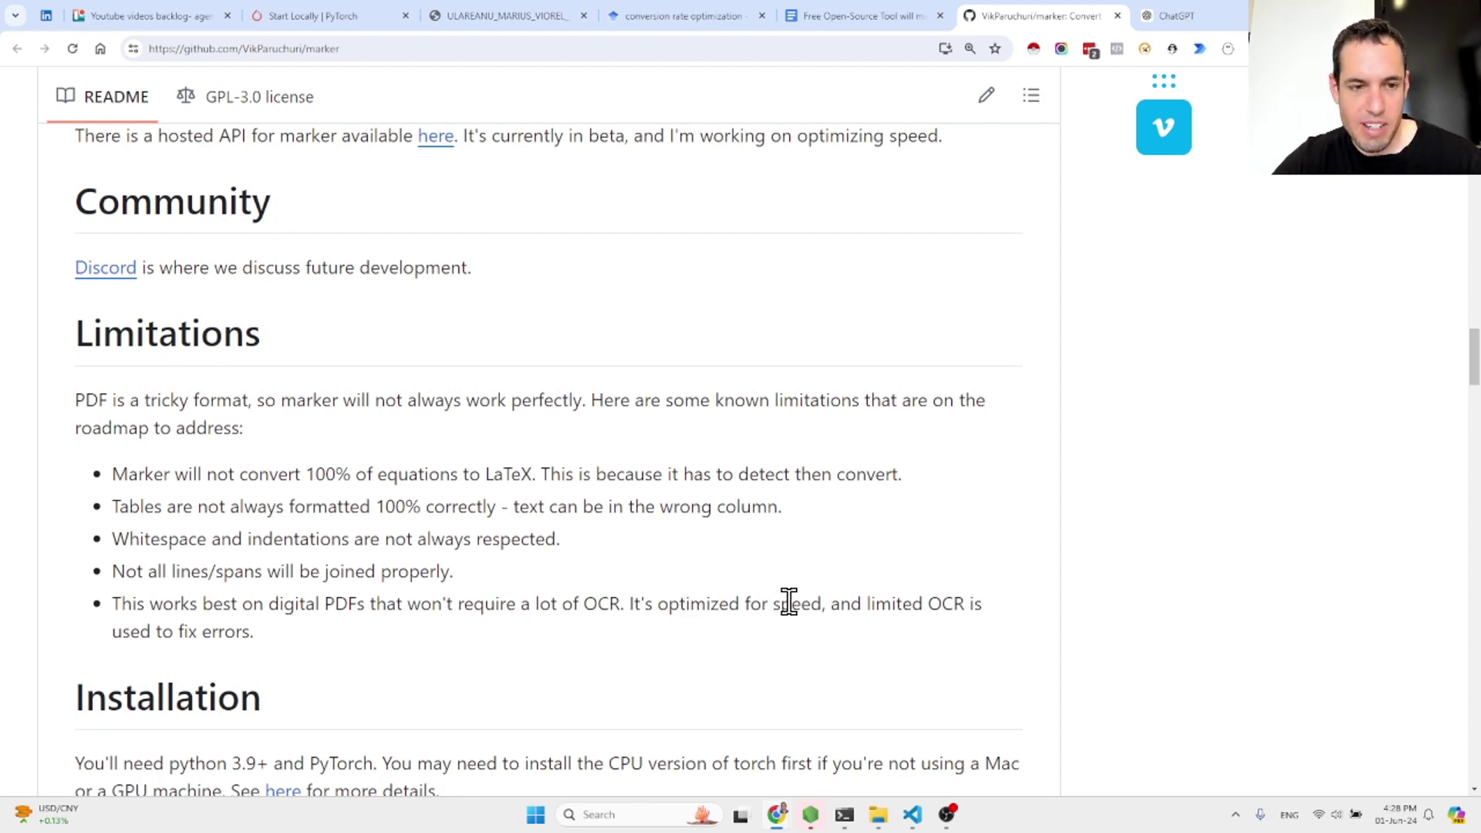
pyautogui.scroll(-1, 788, 602)
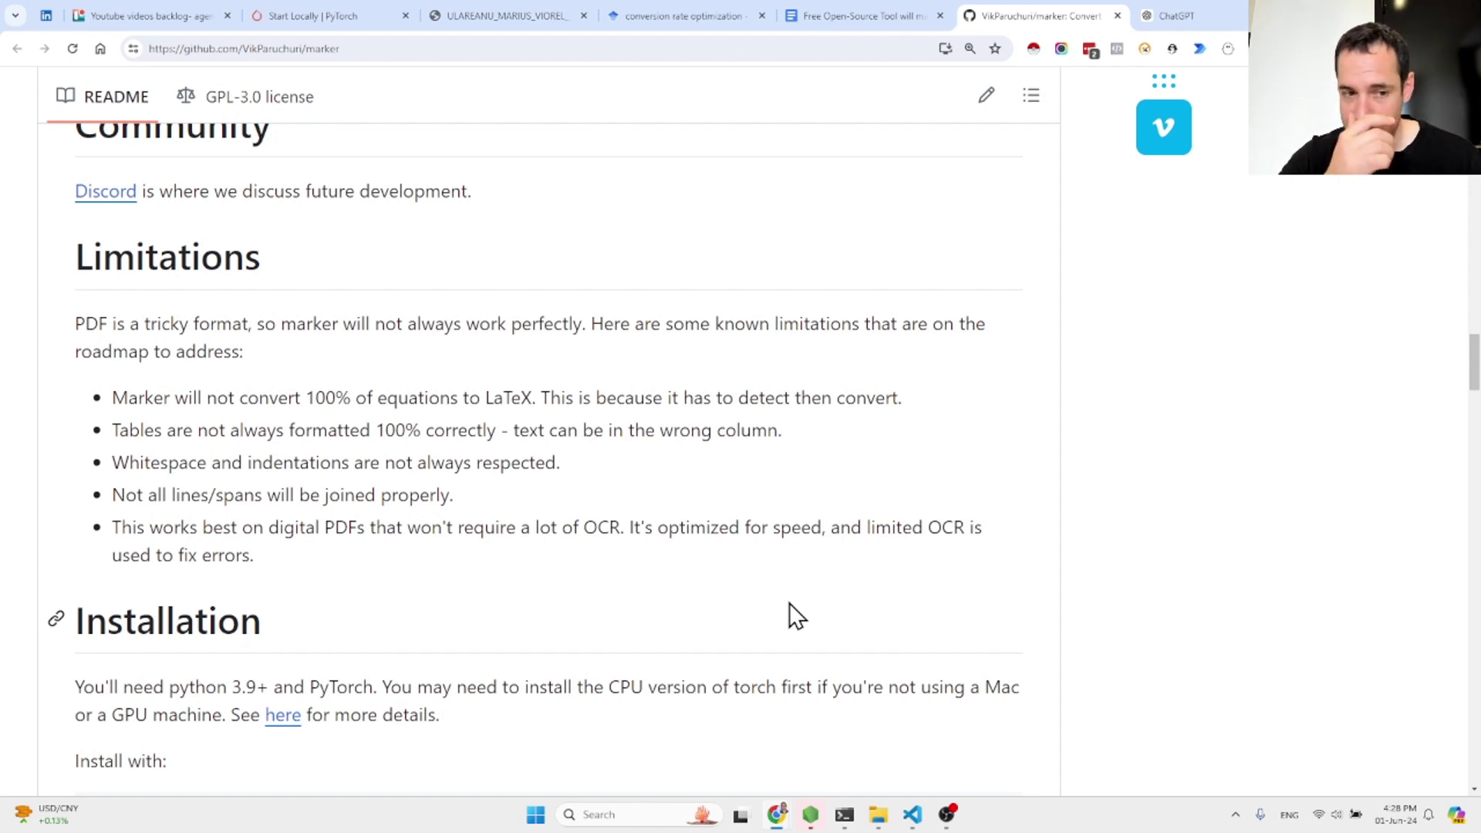
pyautogui.scroll(-1, 789, 603)
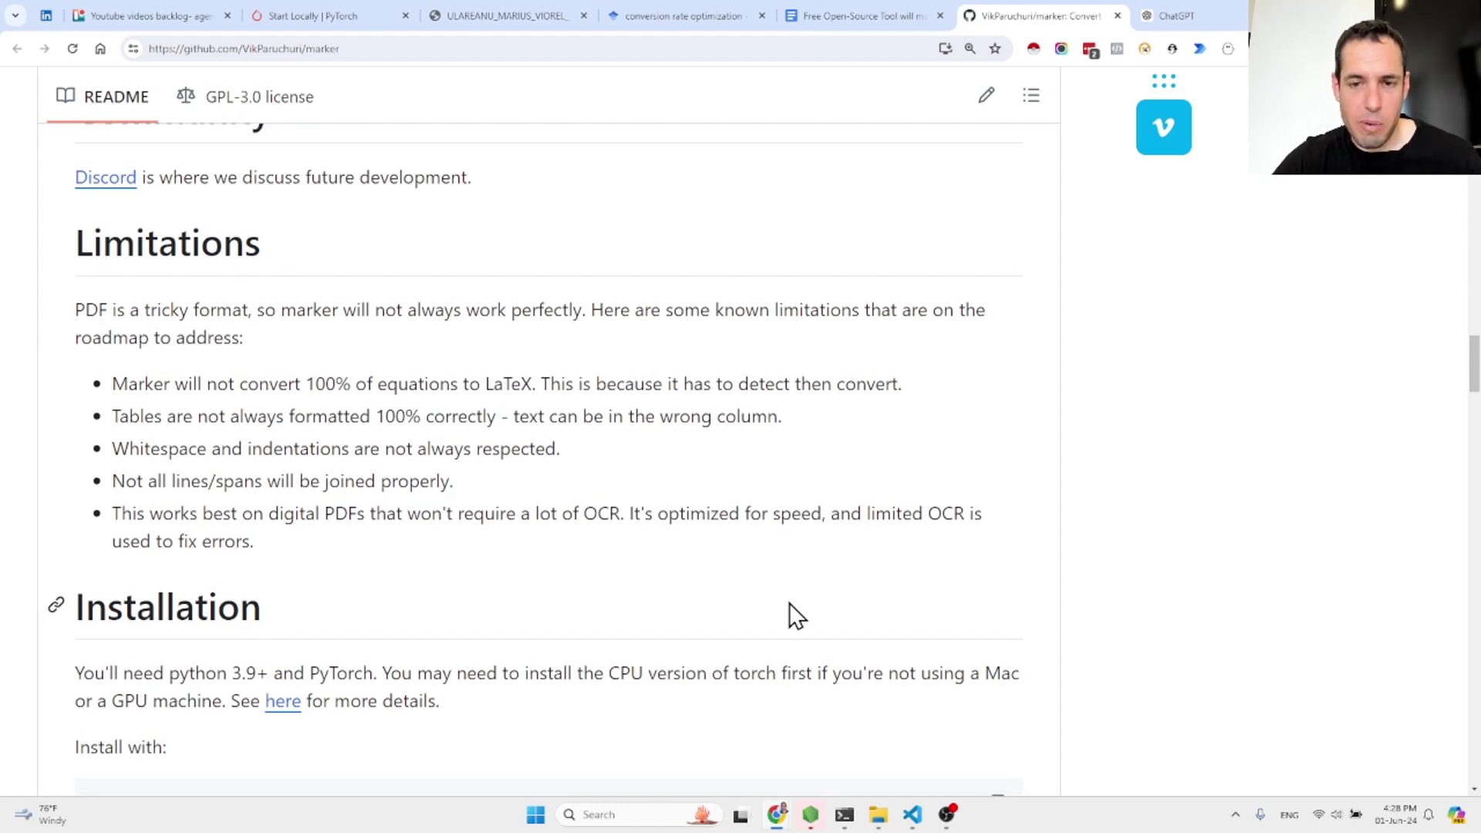
pyautogui.scroll(-1, 789, 603)
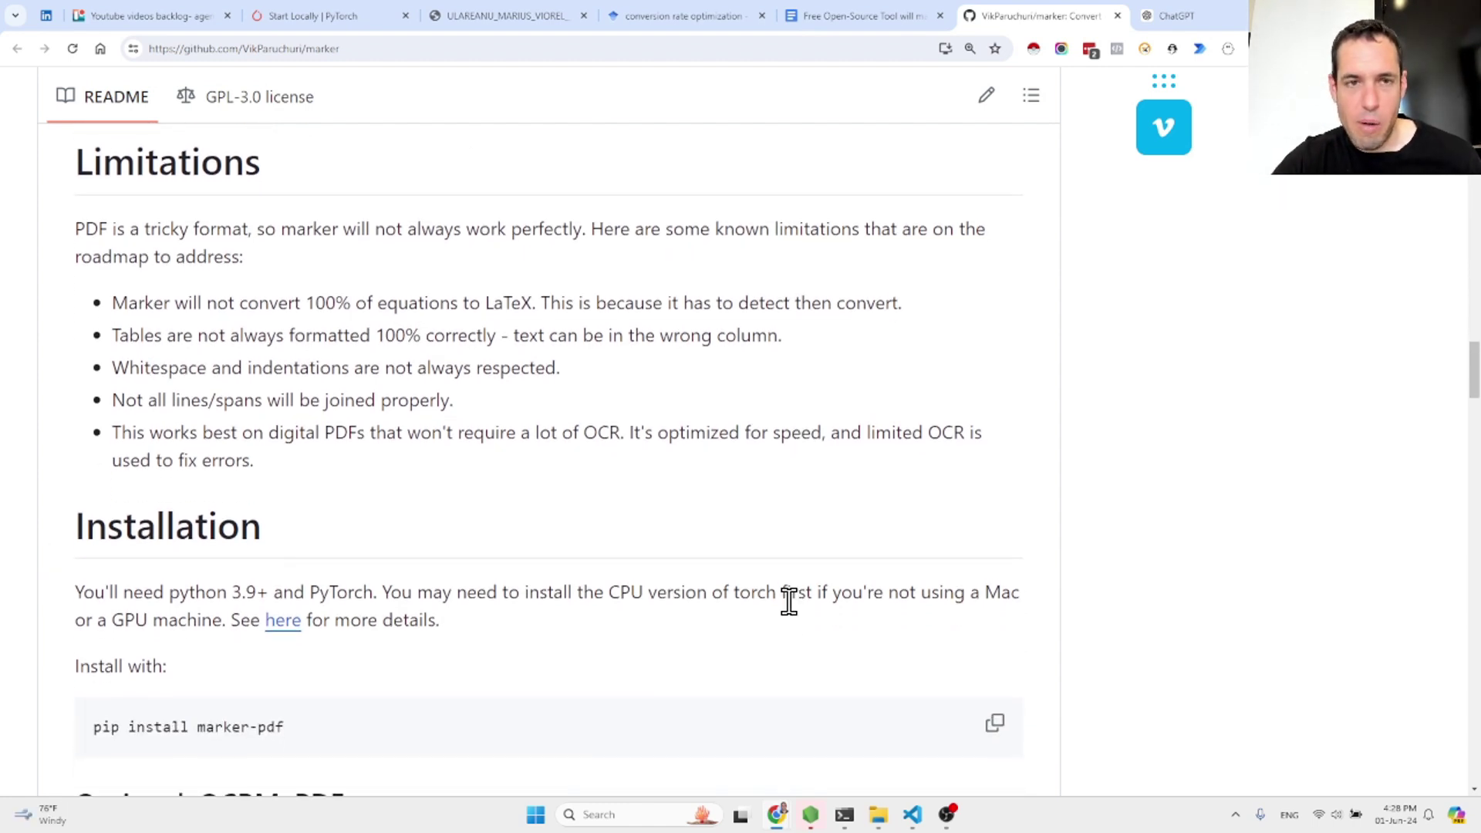
# Back in the notes, skim the Parsing and Nougat passages down to the Installation heading.
pyautogui.click(841, 4)
pyautogui.doubleClick(458, 515)
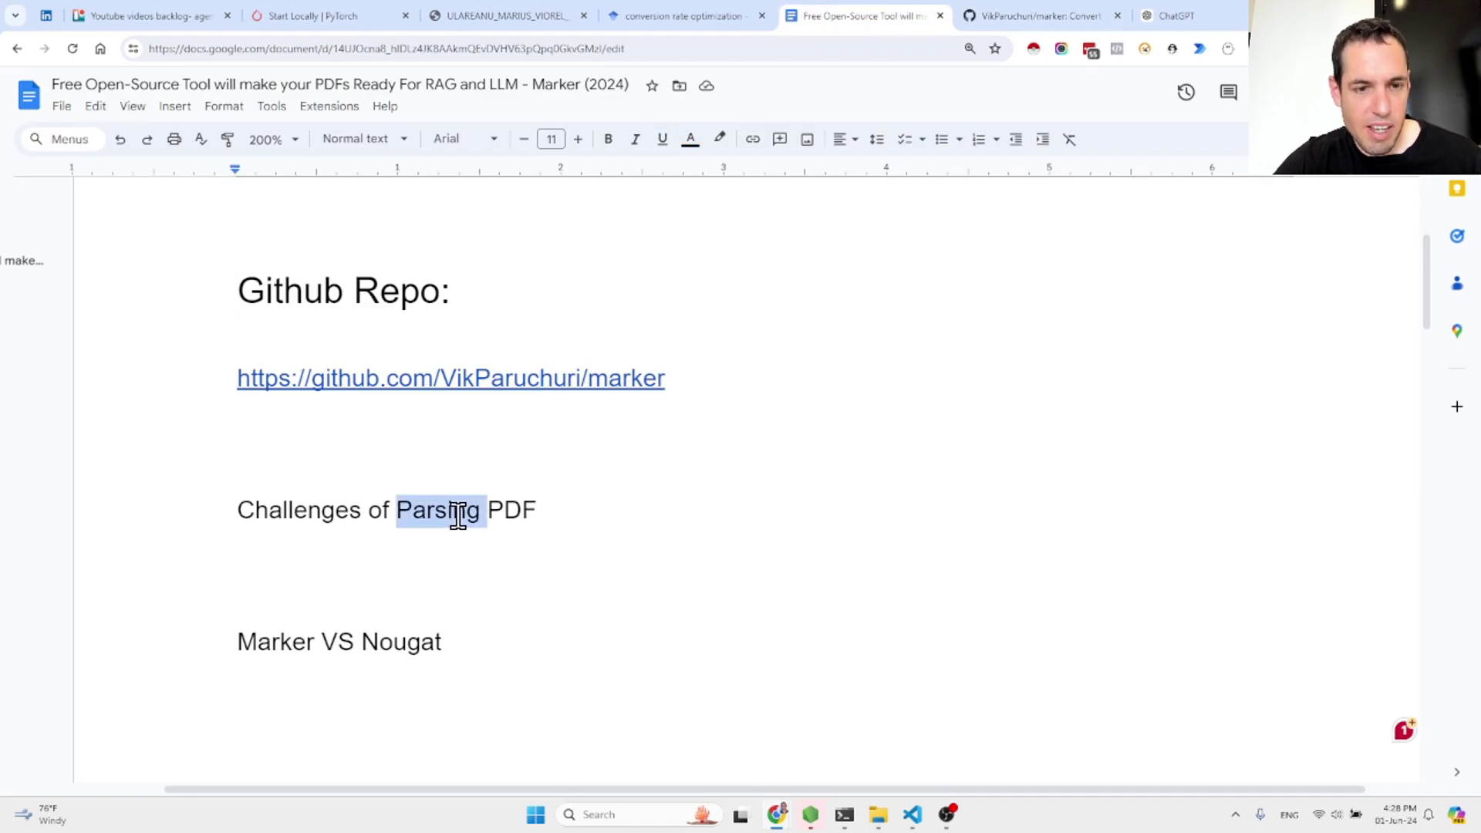
pyautogui.doubleClick(399, 643)
pyautogui.scroll(-4, 400, 643)
pyautogui.click(397, 554)
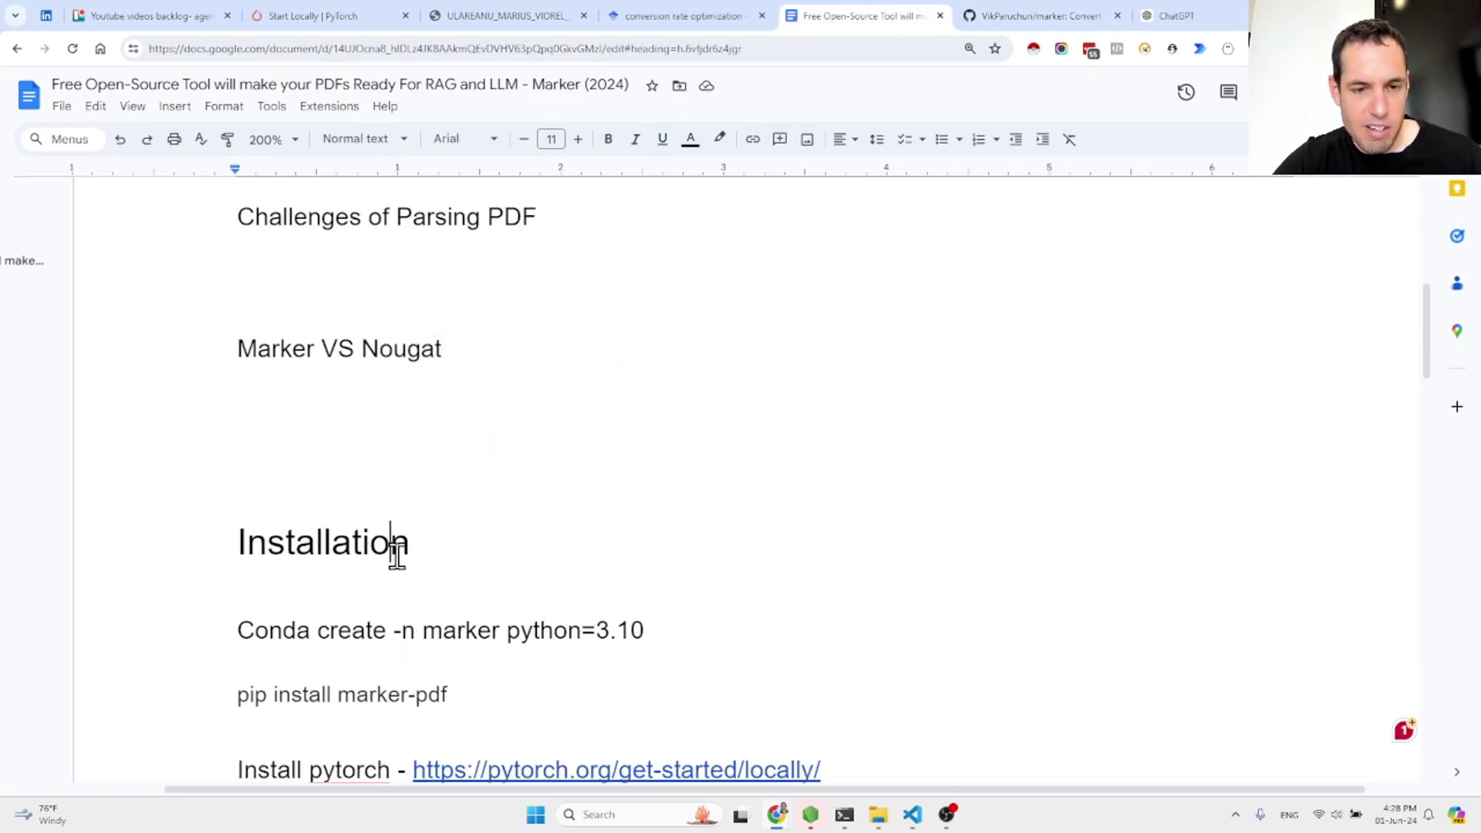
pyautogui.scroll(-1, 396, 555)
pyautogui.click(1080, 15)
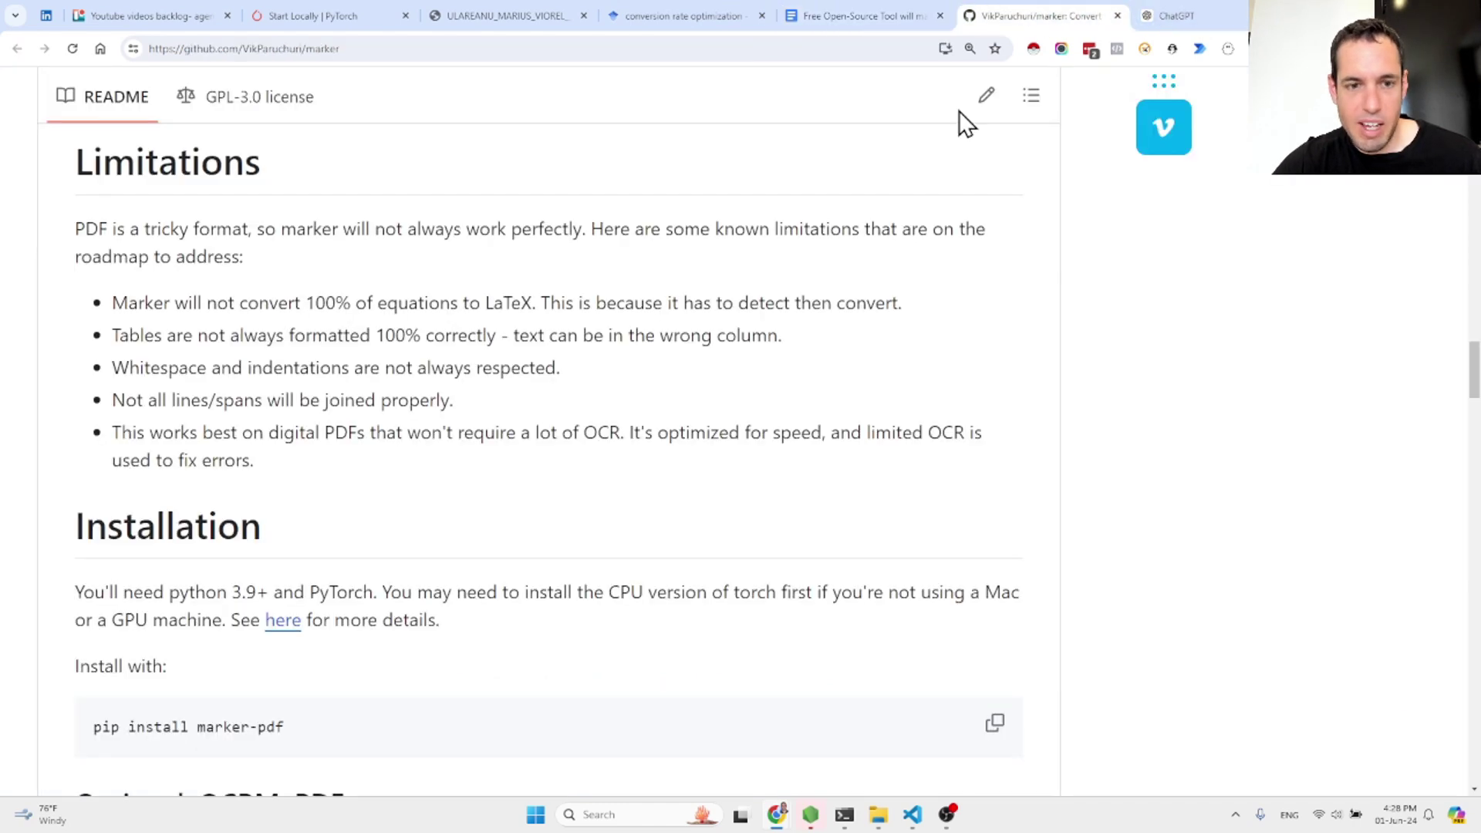
pyautogui.click(826, 16)
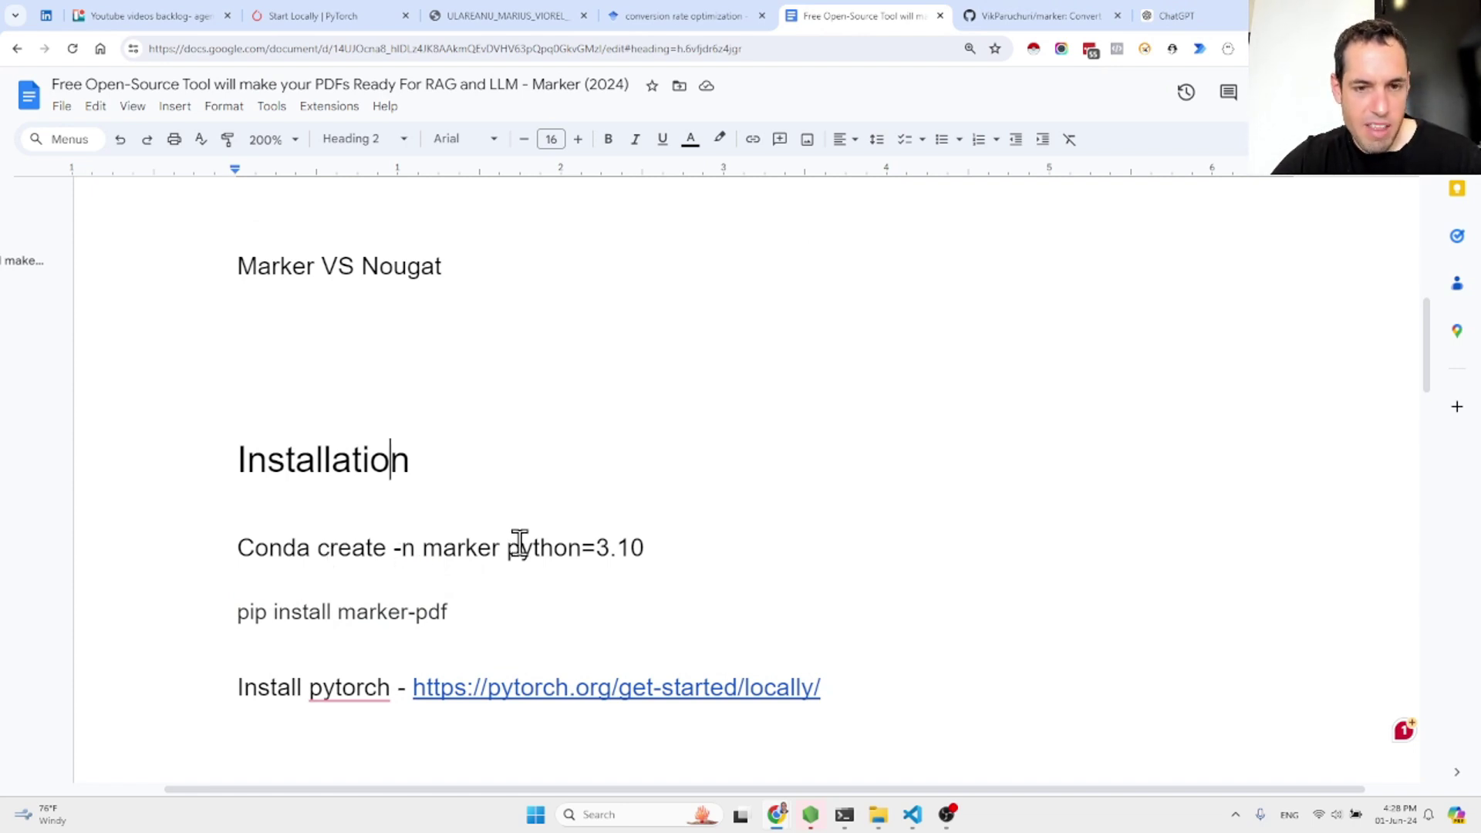
# Open the notes' pytorch.org install link in a new tab from its link preview.
pyautogui.scroll(-1, 373, 613)
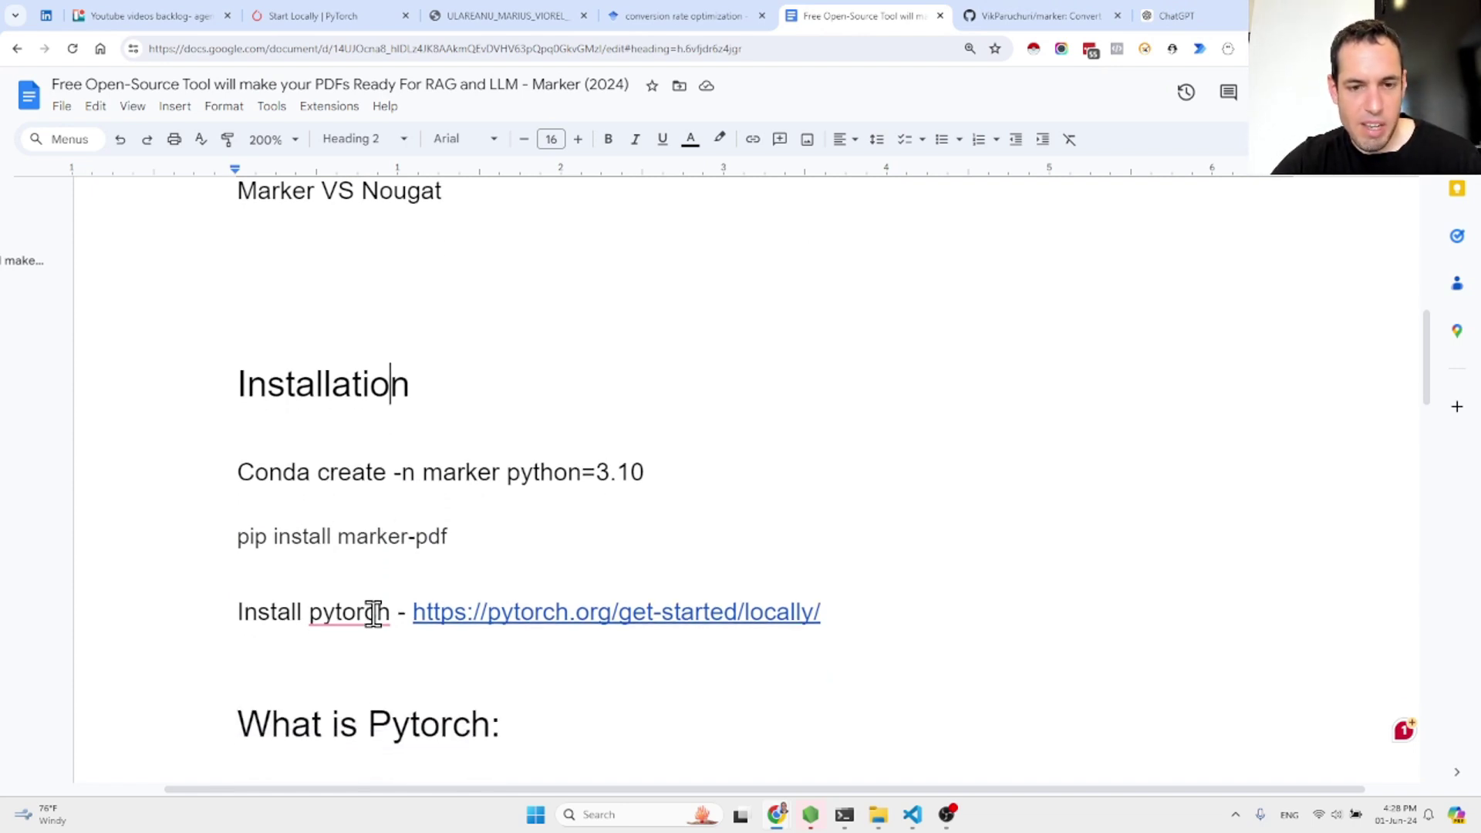
pyautogui.click(546, 607)
pyautogui.click(512, 644)
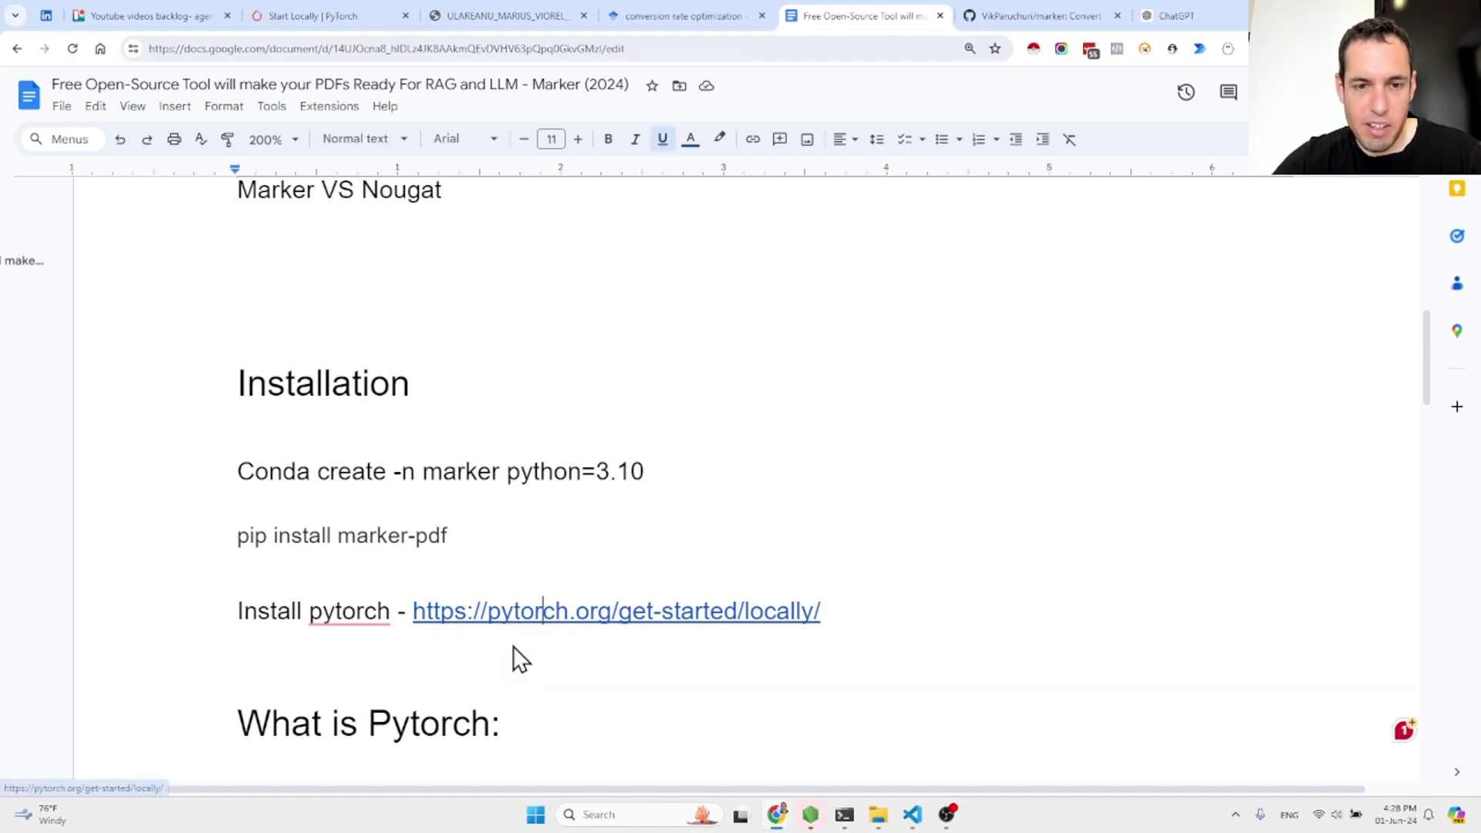
# On the PyTorch page, keep Pip as the package and select the pip3 install command for CUDA 11.8.
pyautogui.click(942, 14)
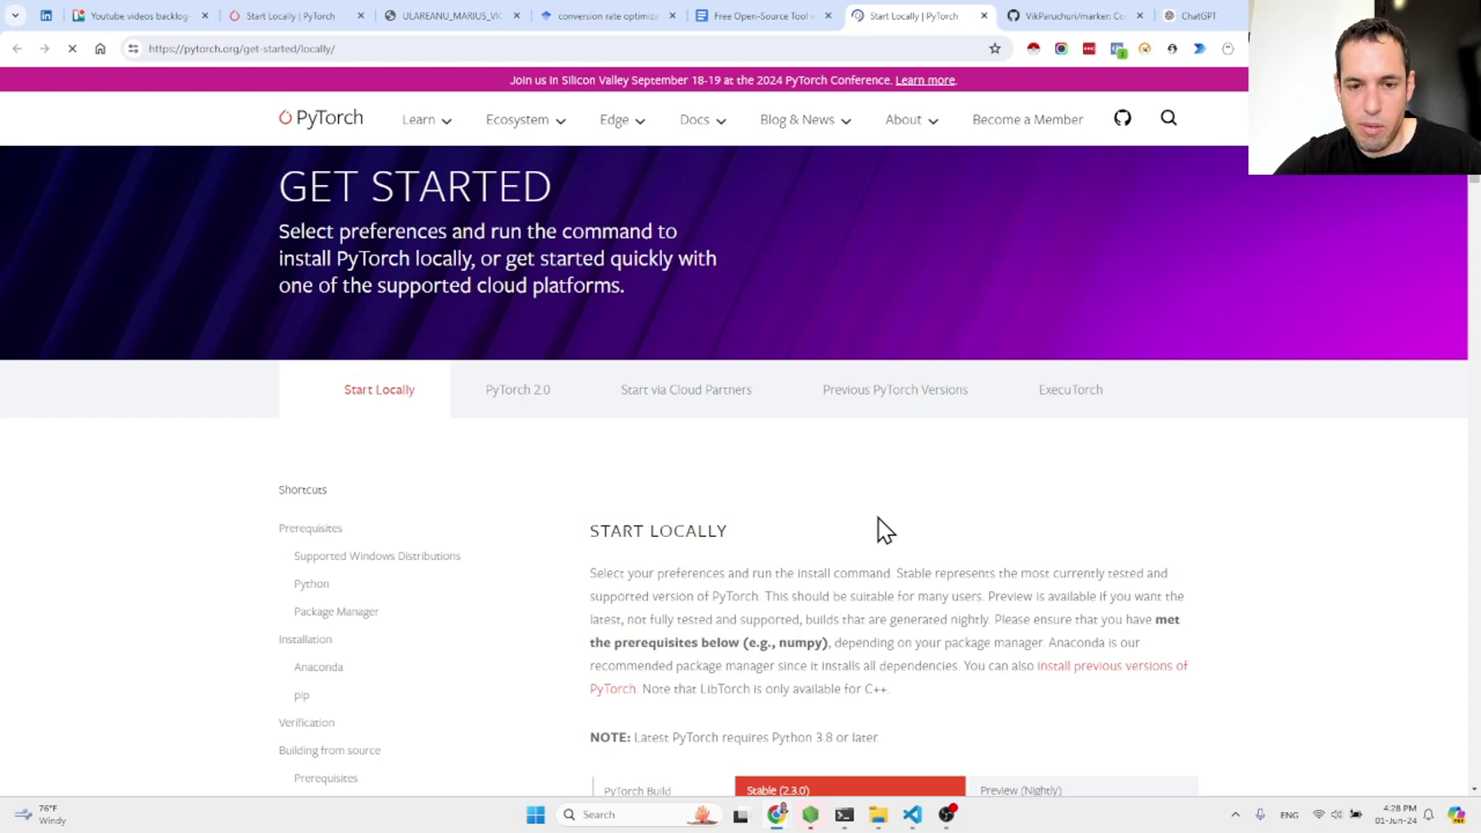
pyautogui.scroll(-5, 878, 517)
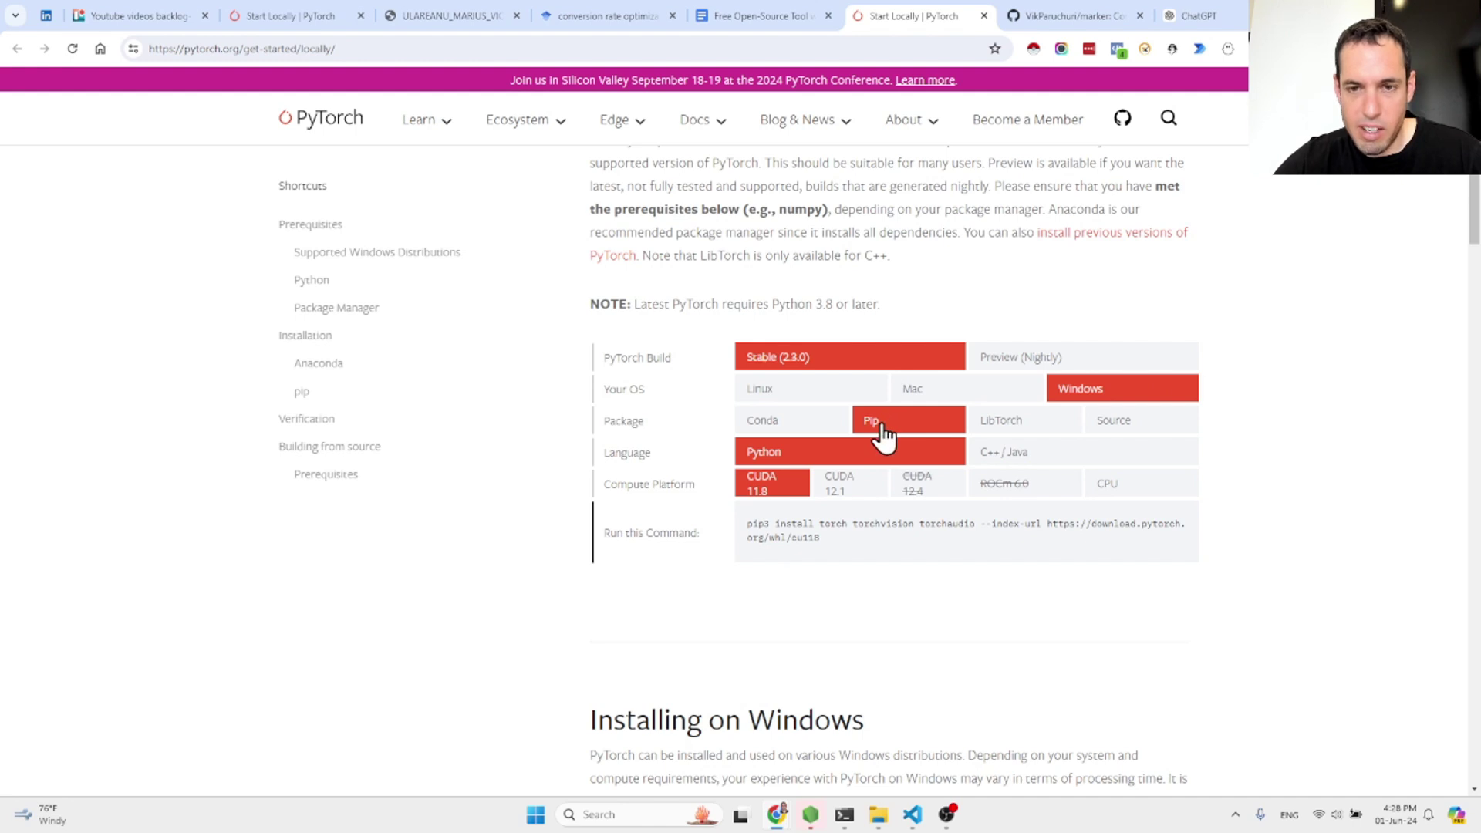
pyautogui.tripleClick(854, 533)
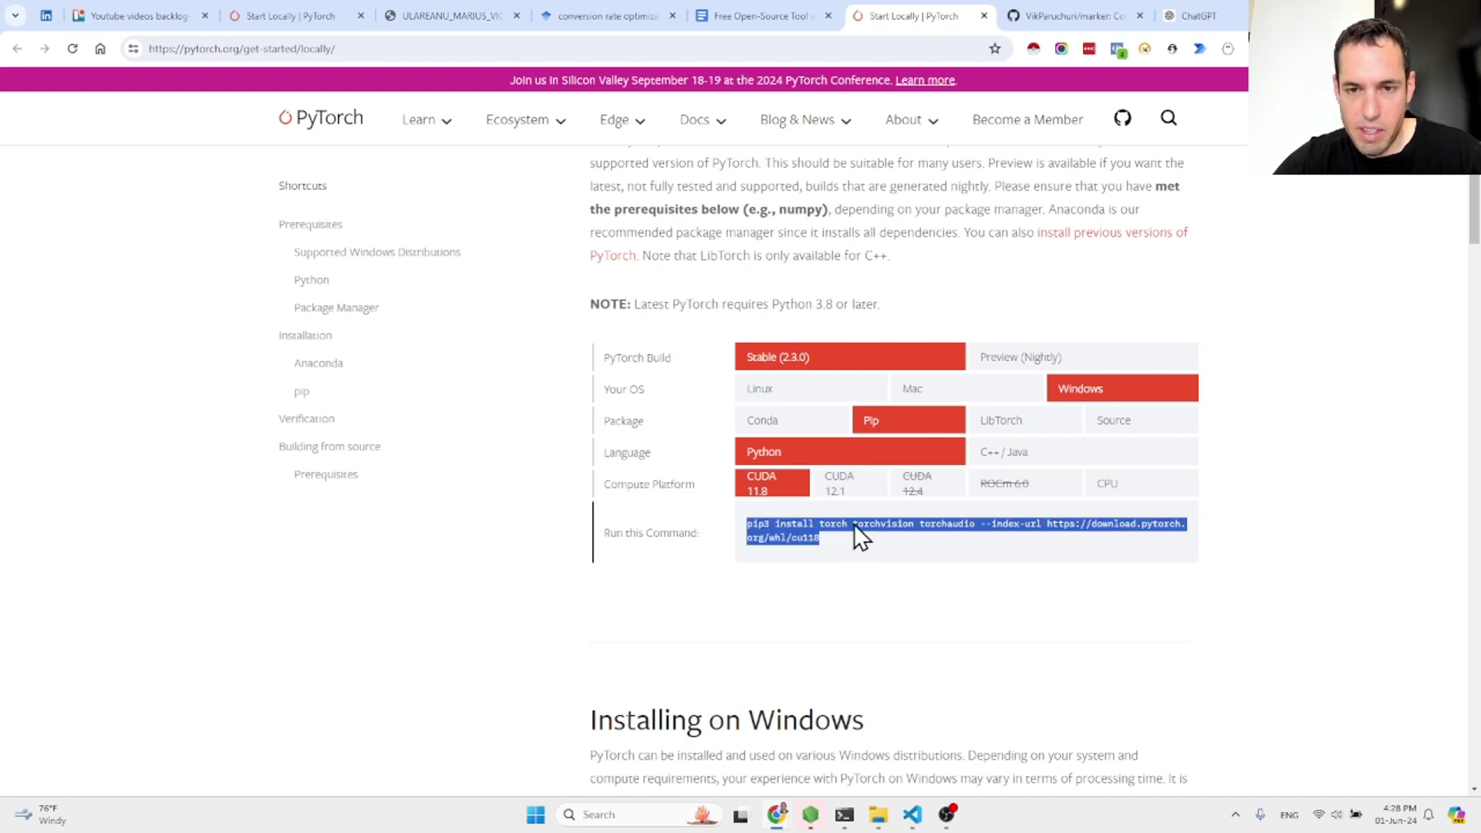
pyautogui.click(1014, 422)
pyautogui.click(904, 428)
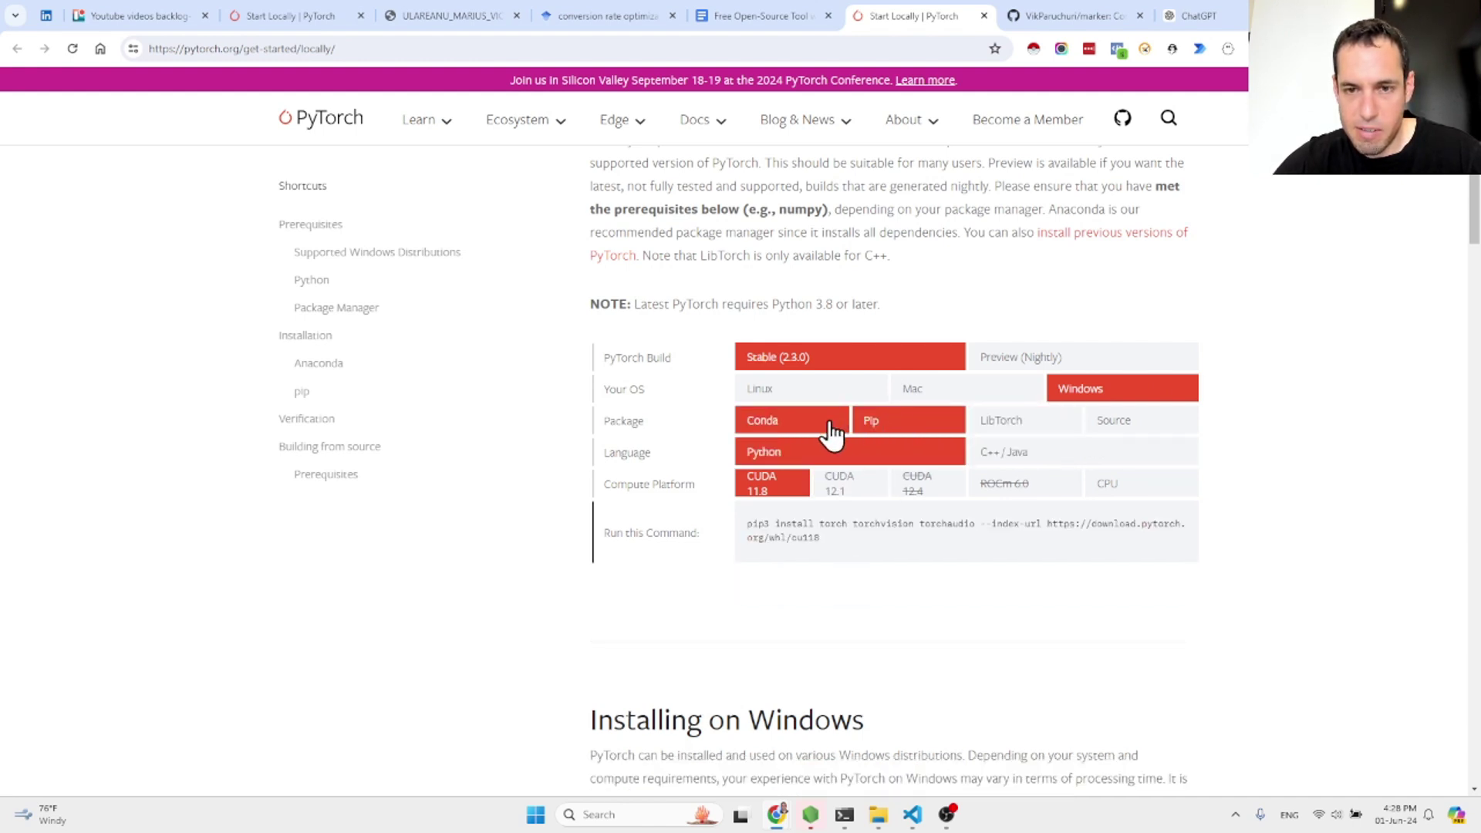
pyautogui.tripleClick(831, 535)
# Return to the notes and scroll through 'What is Pytorch' and the cats-and-dogs example to the end.
pyautogui.click(791, 14)
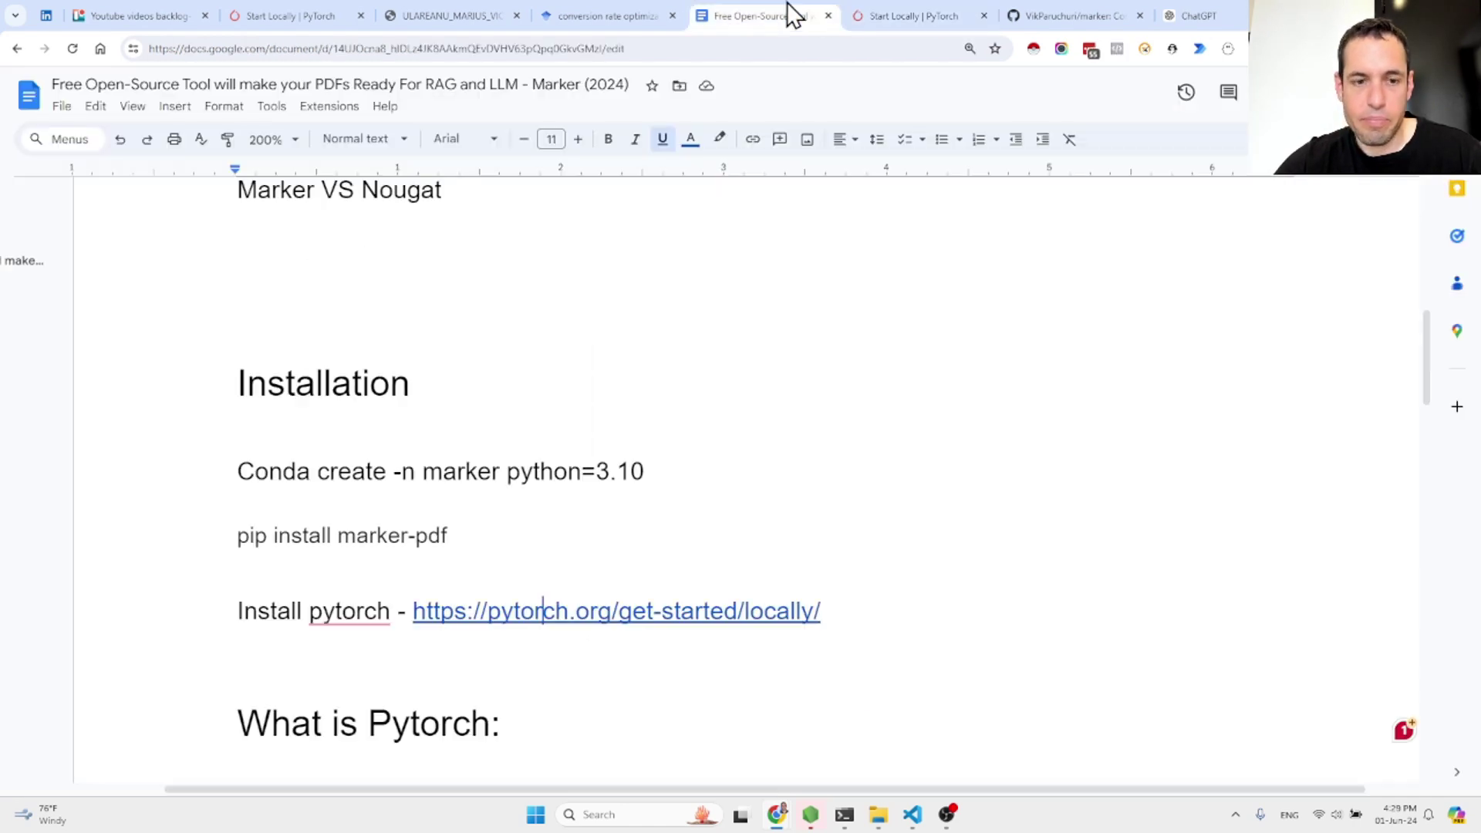
pyautogui.scroll(-6, 650, 536)
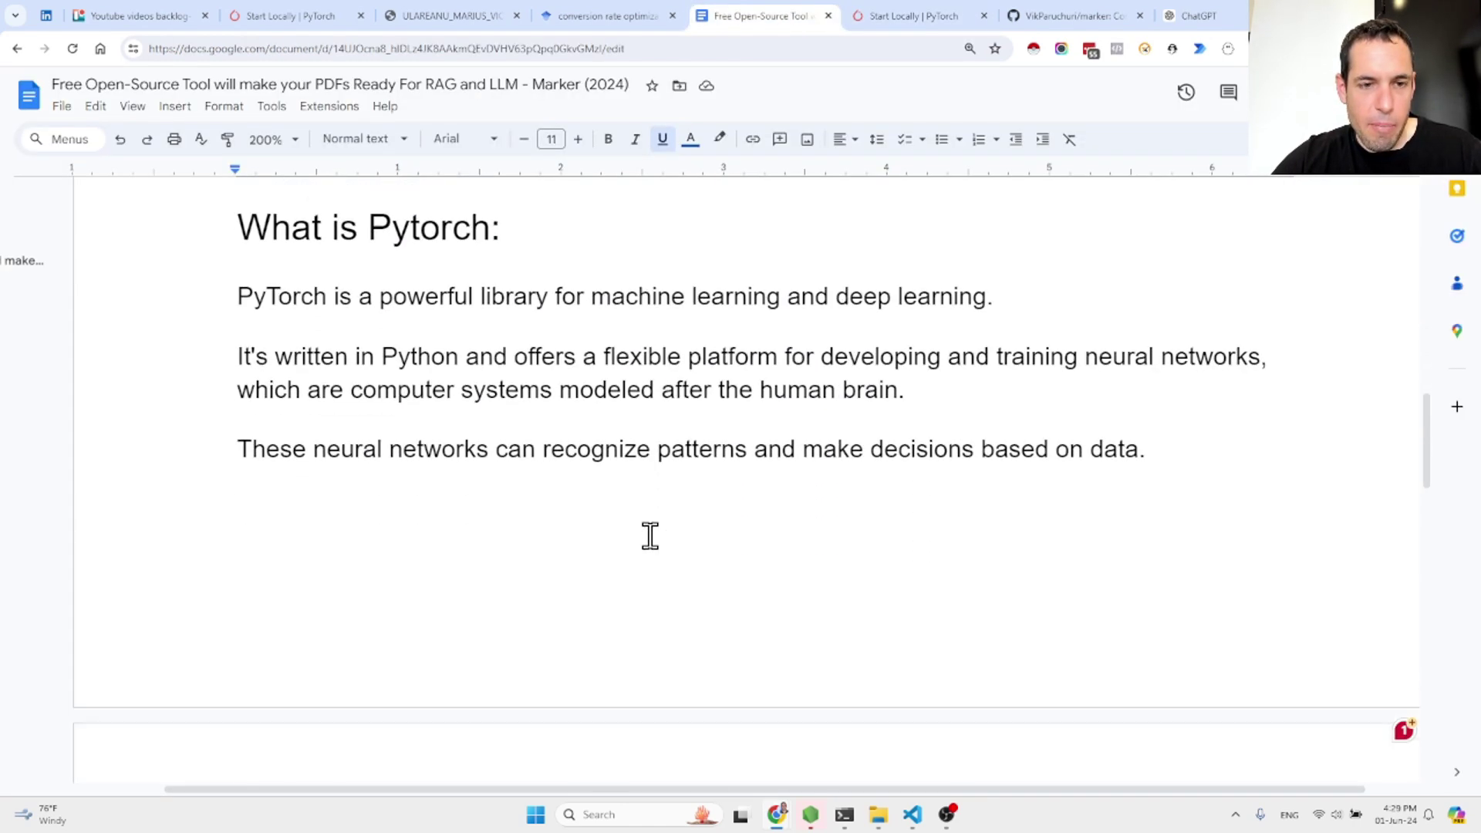
pyautogui.scroll(-1, 650, 536)
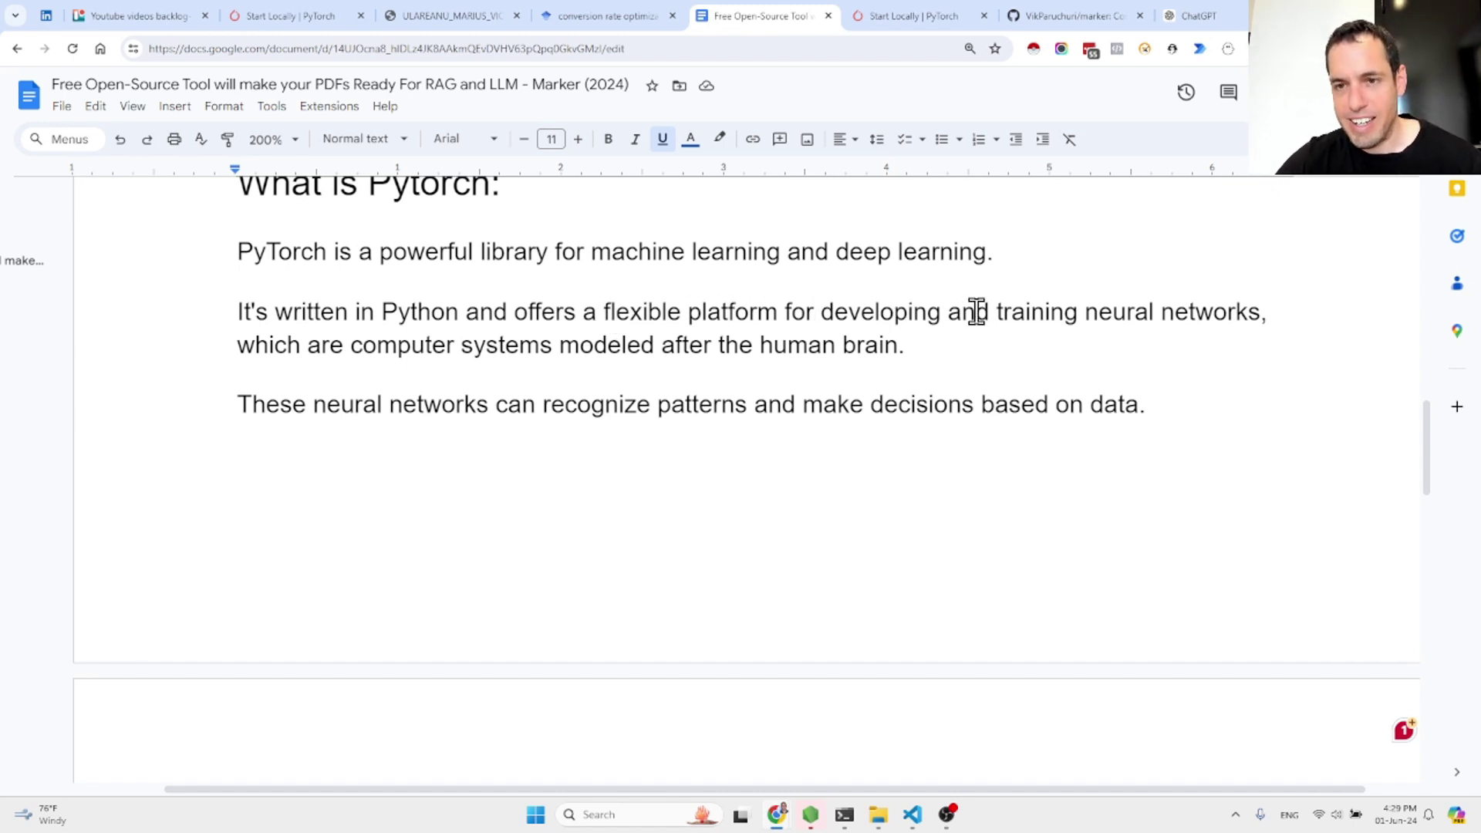
pyautogui.scroll(-4, 1092, 314)
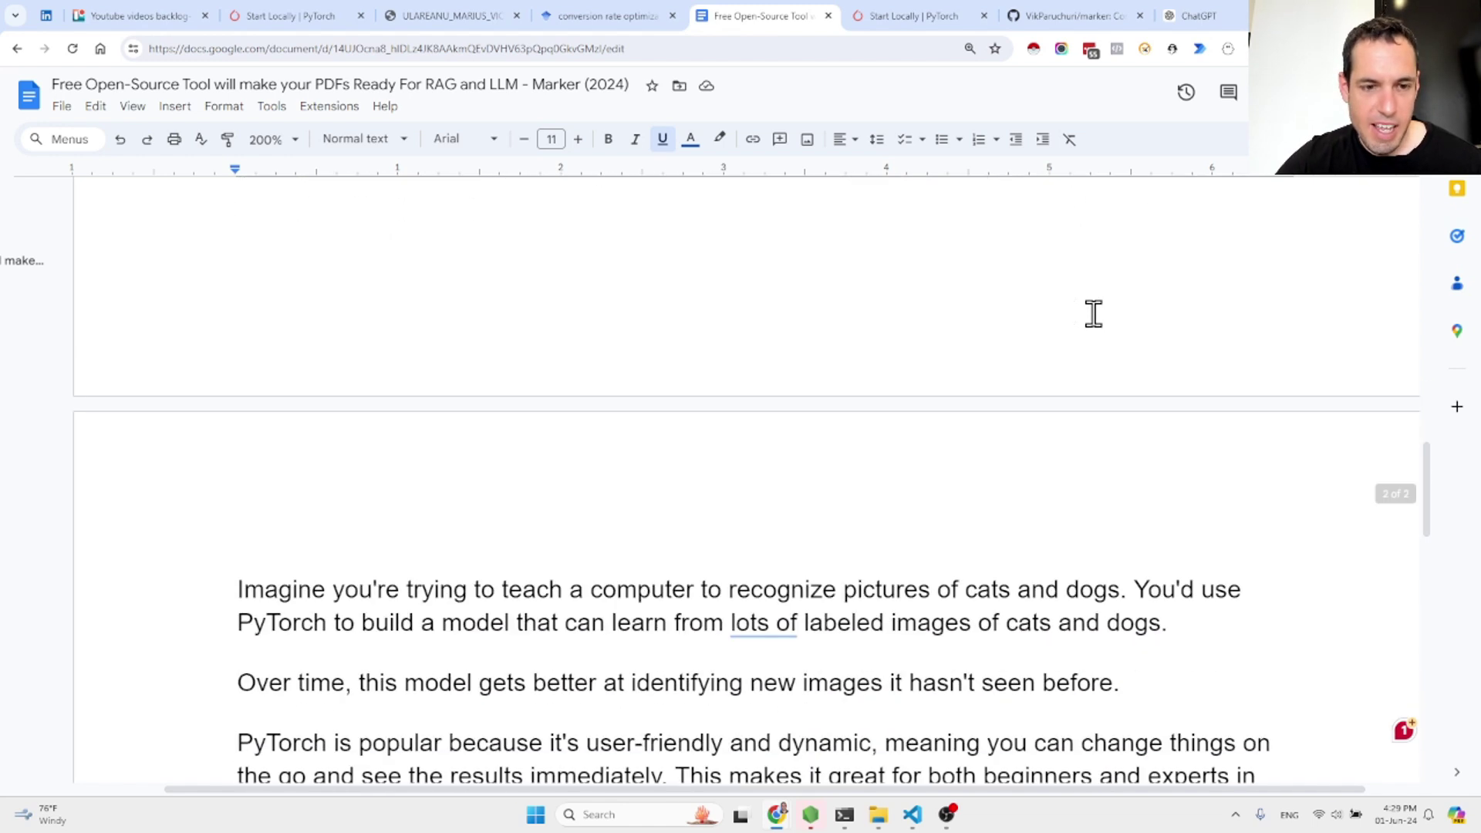
pyautogui.scroll(-5, 1092, 313)
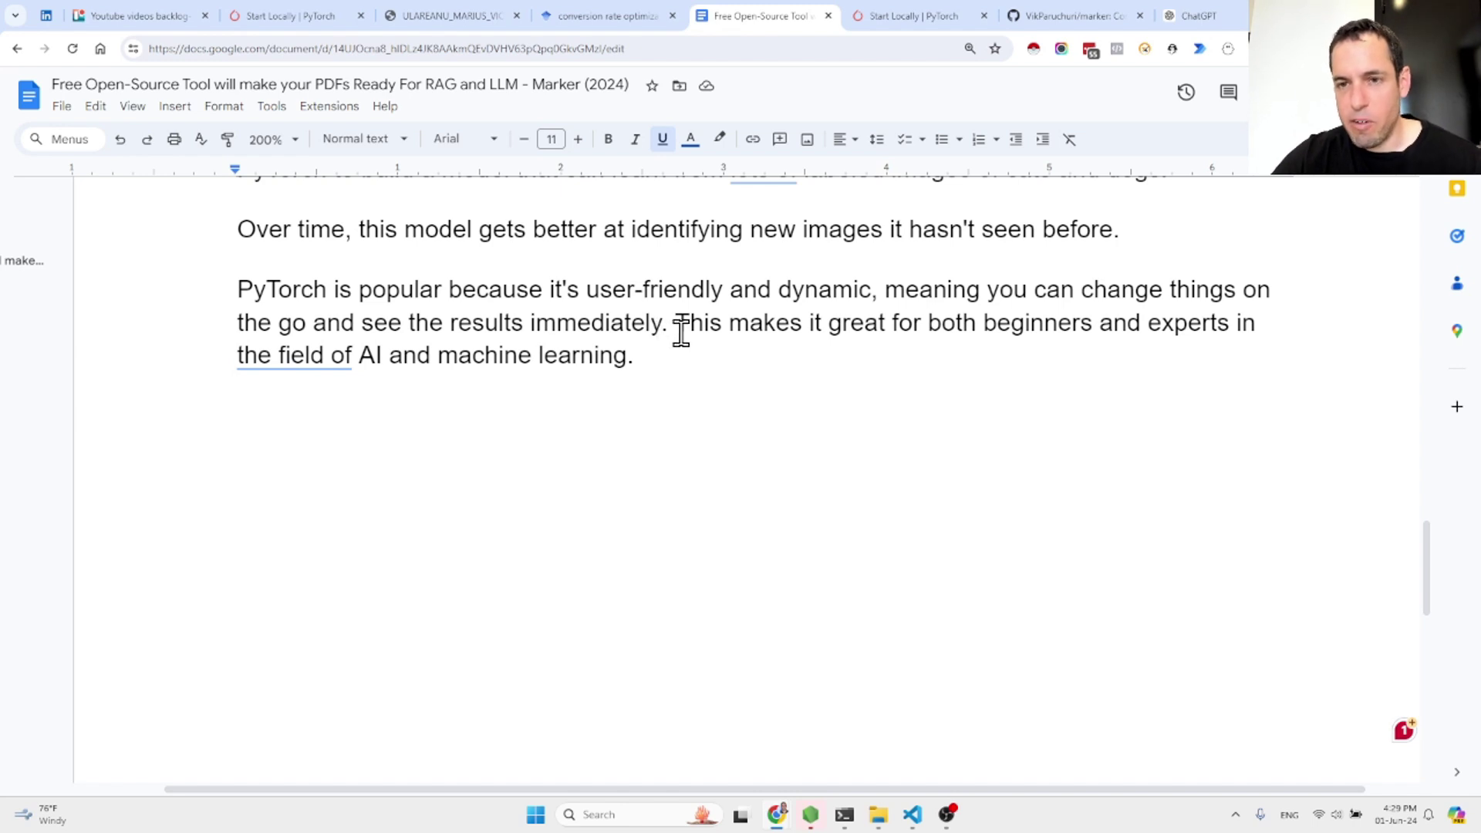
pyautogui.scroll(-3, 681, 334)
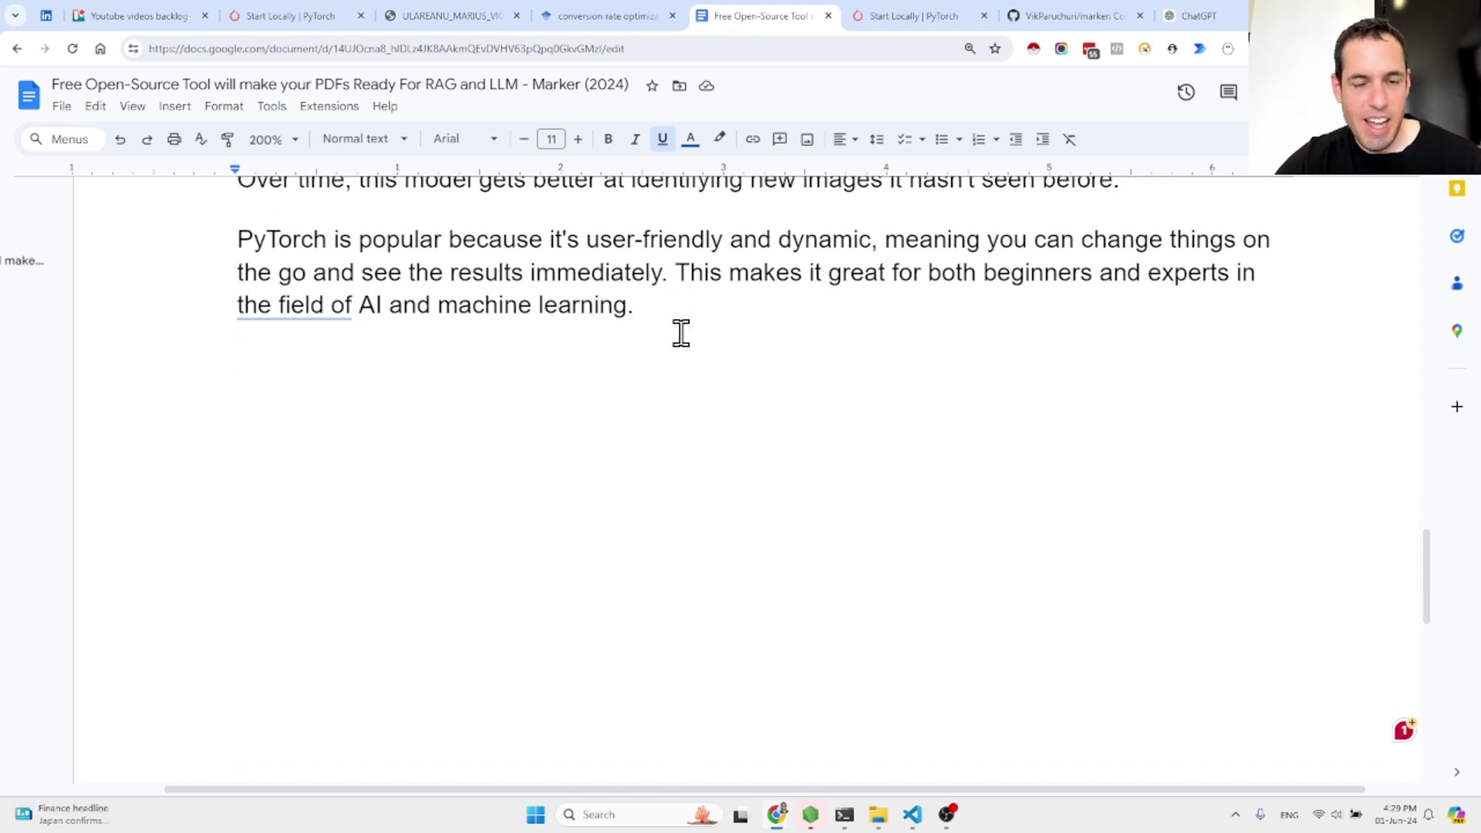
pyautogui.scroll(-2, 681, 333)
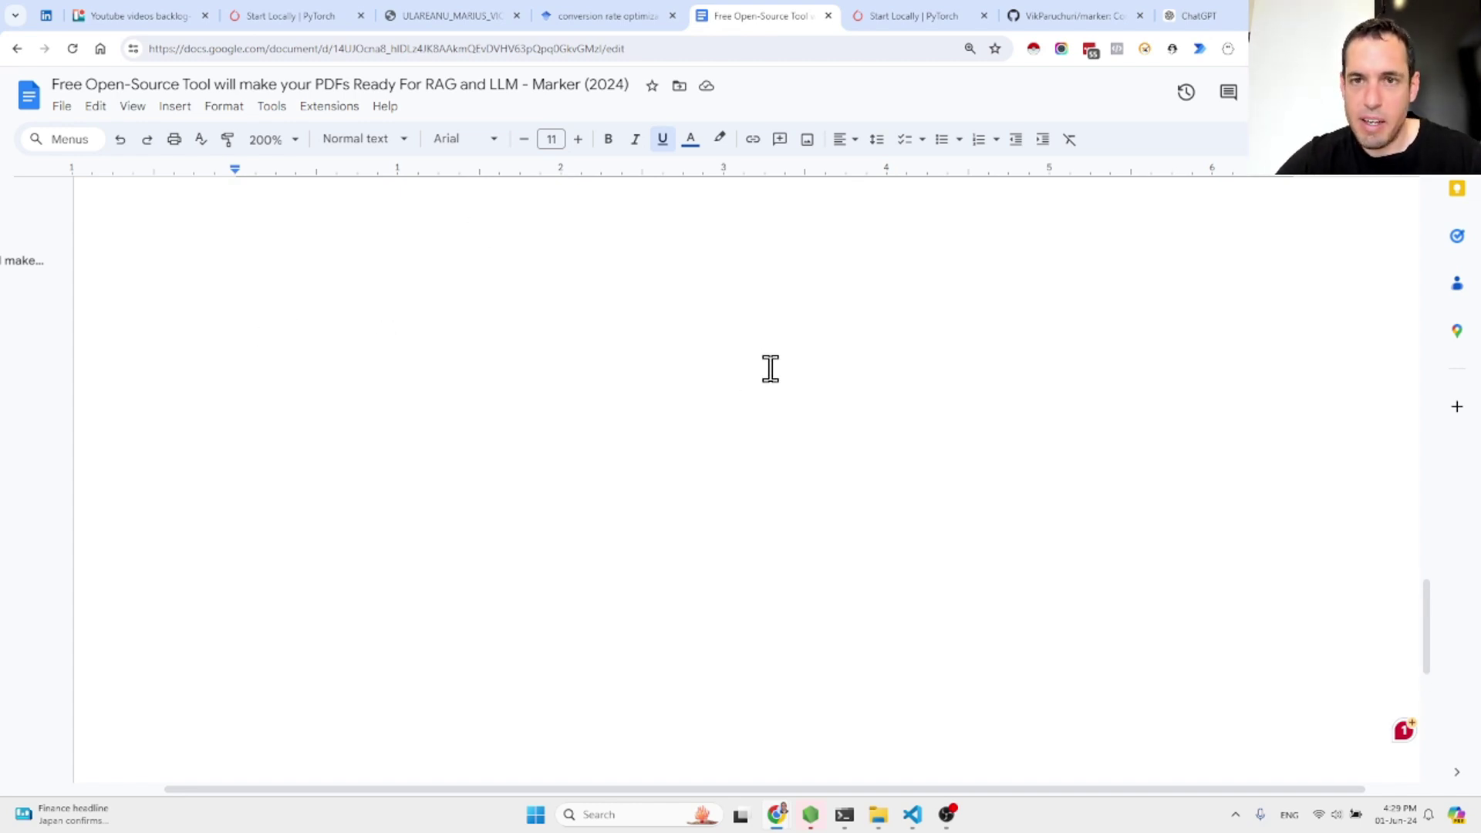
# Back on the Marker README, scroll to the 'Convert a single file' command.
pyautogui.click(1044, 14)
pyautogui.scroll(-2, 563, 468)
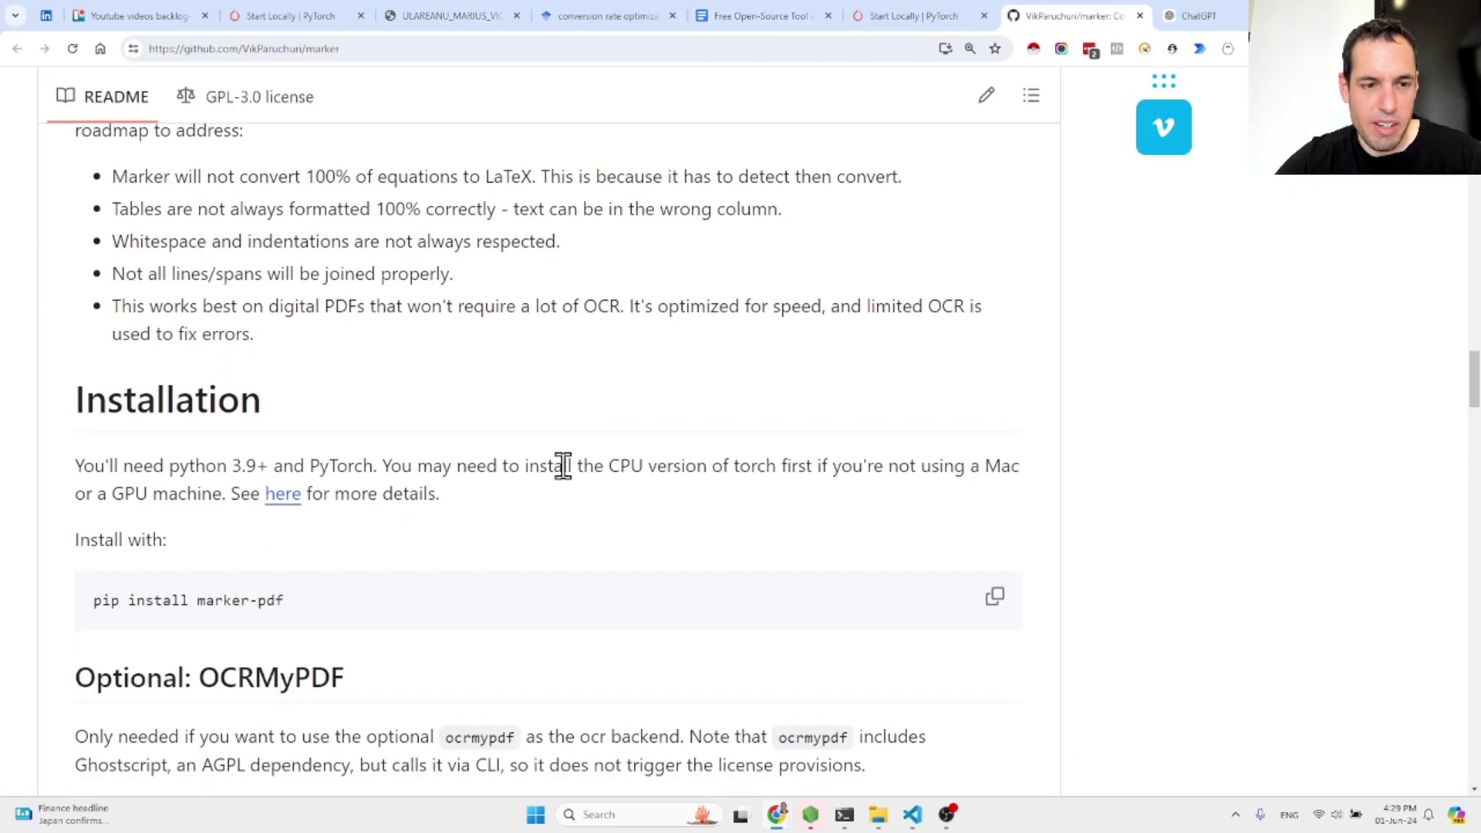
pyautogui.scroll(-12, 563, 466)
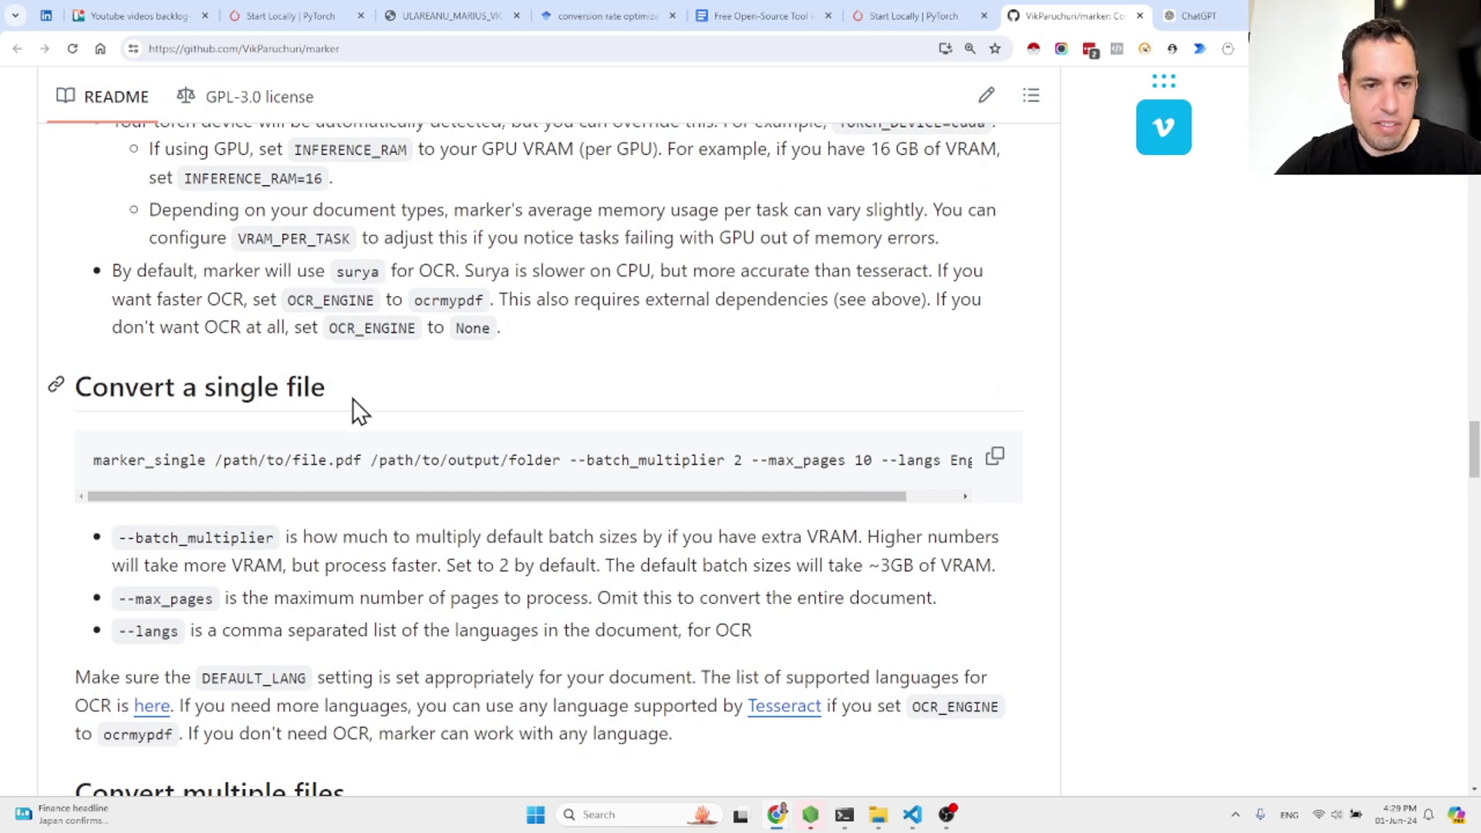
# Open the bodybuilding strength-development paper PDF from the Downloads folder.
pyautogui.moveTo(876, 817)
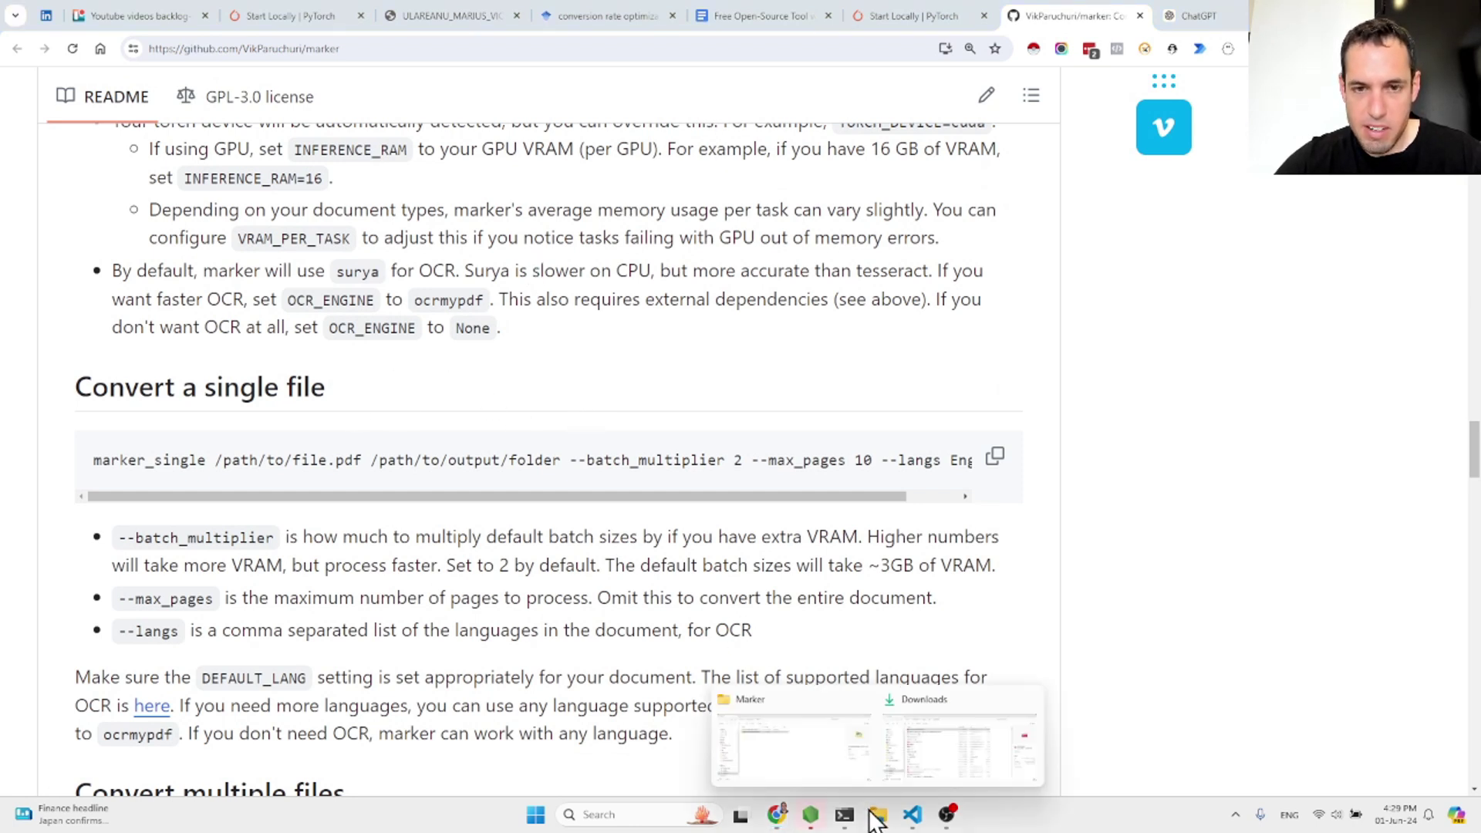
pyautogui.click(911, 729)
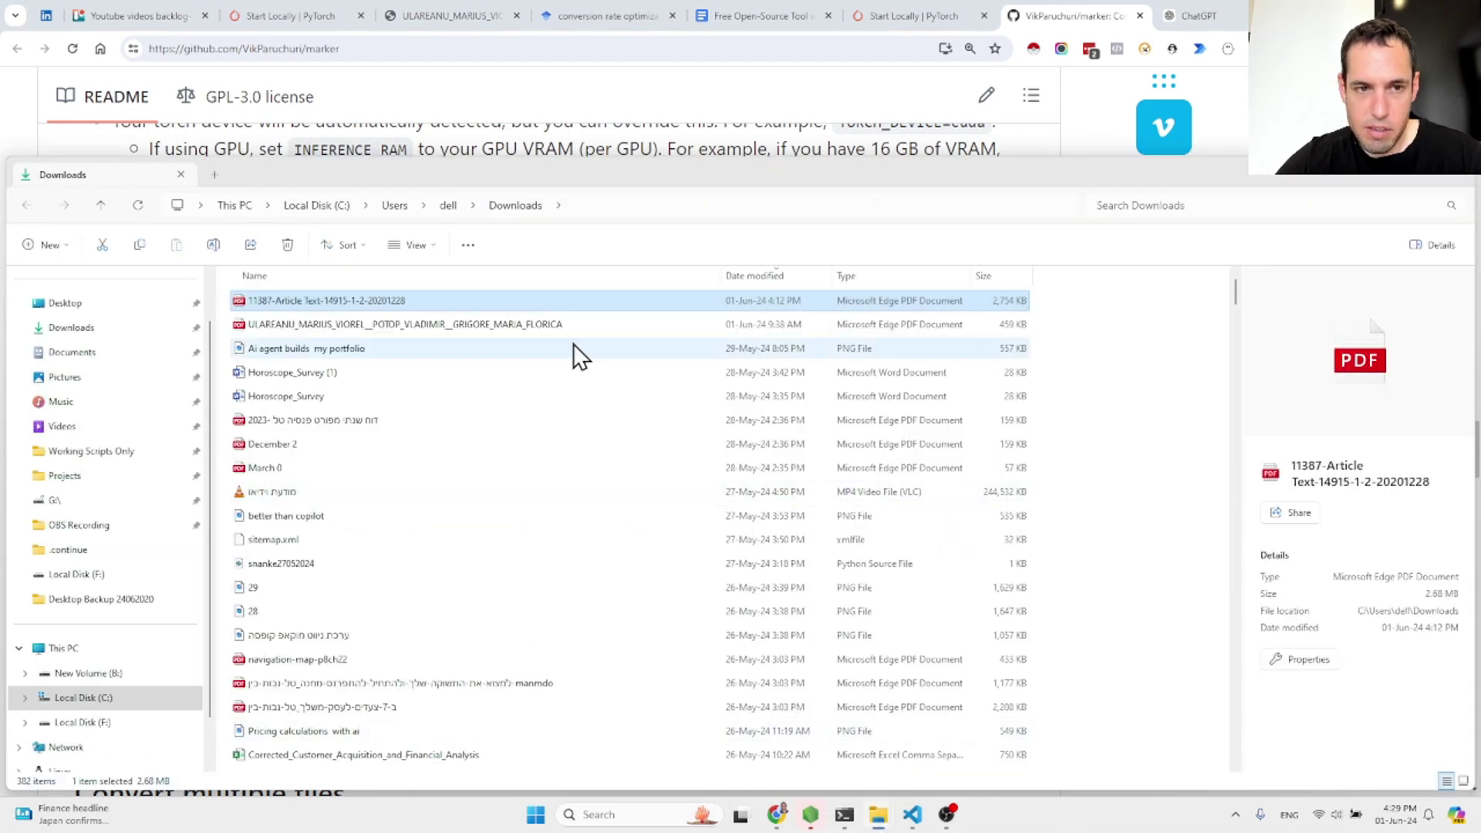
pyautogui.click(531, 323)
pyautogui.doubleClick(530, 324)
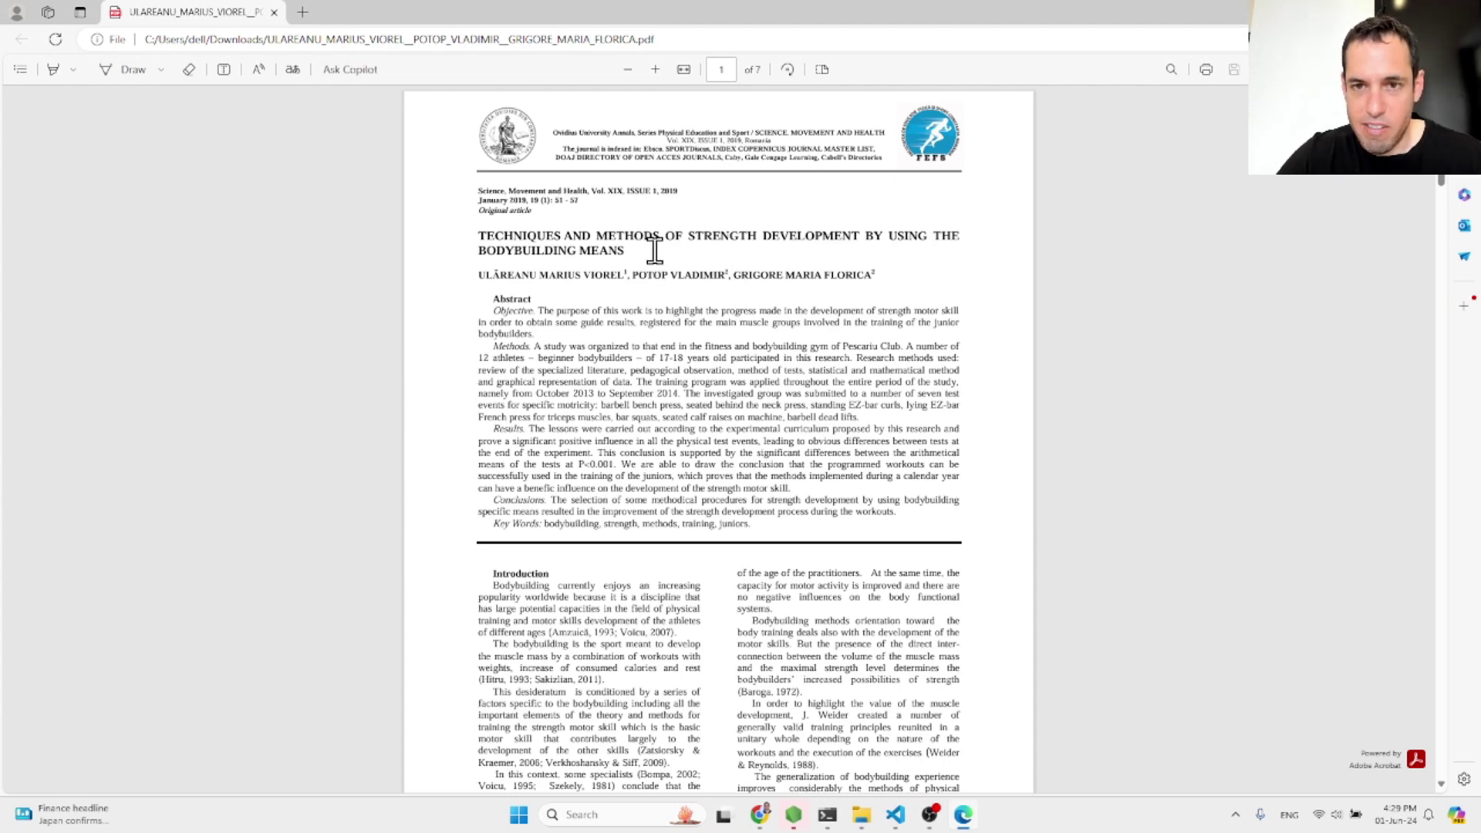
# Zoom in and scroll through all 7 pages of the sample paper PDF in Edge.
pyautogui.hotkey('ctrl', '+')
pyautogui.hotkey('ctrl', '+')
pyautogui.hotkey('ctrl', '+')
pyautogui.hotkey('ctrl', '+')
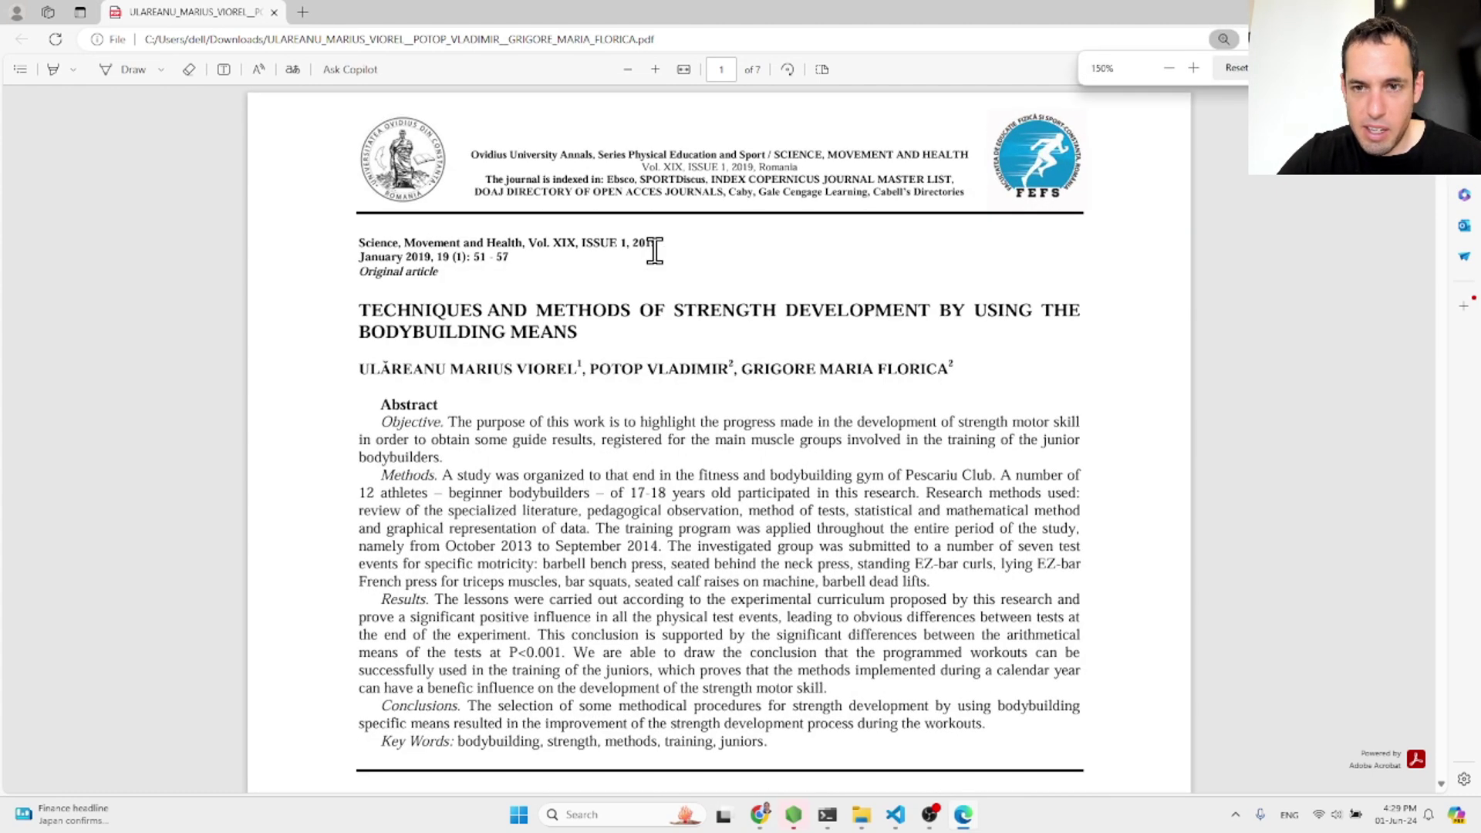
pyautogui.scroll(-3, 655, 251)
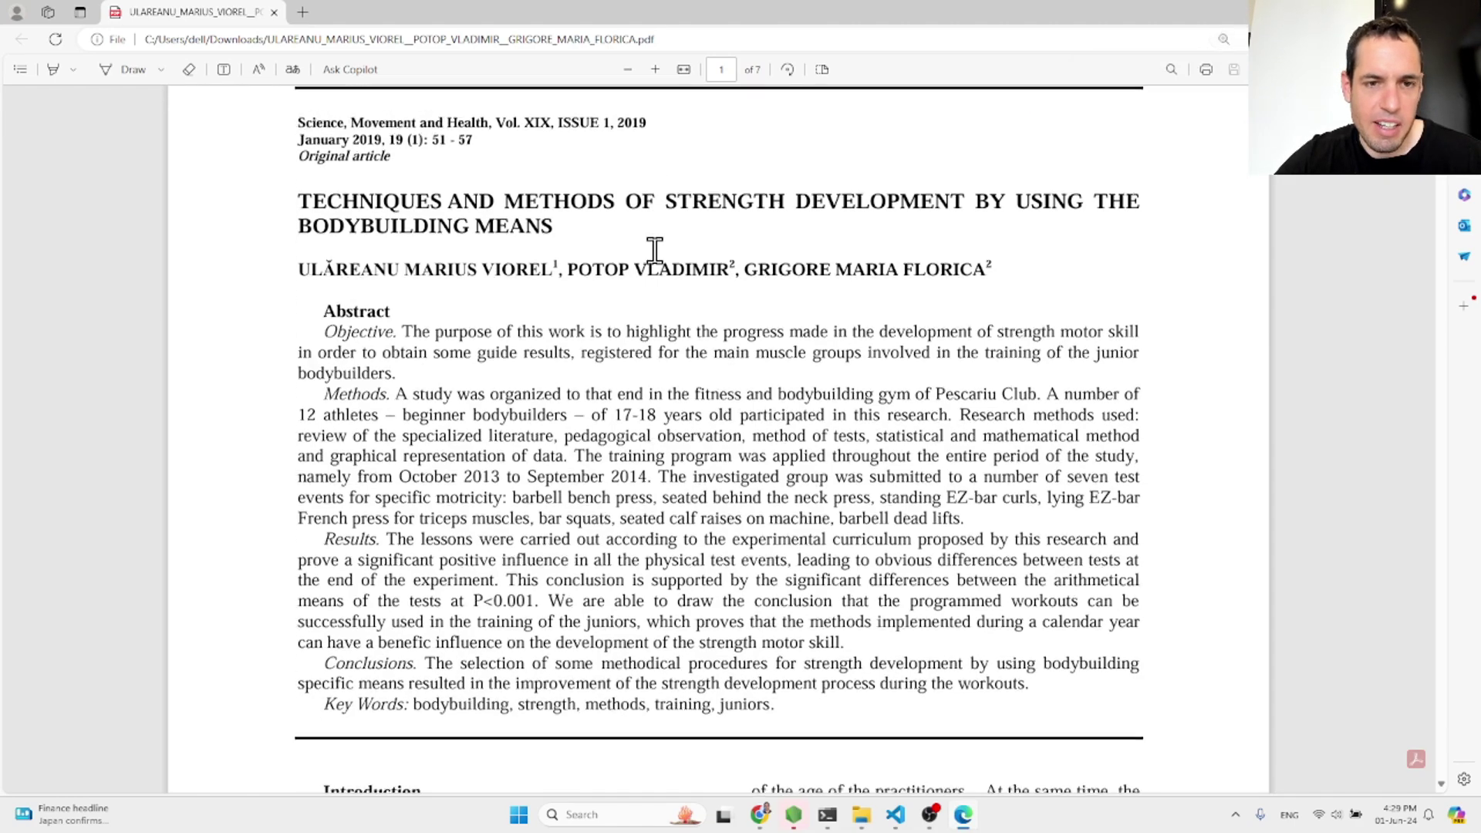
pyautogui.scroll(-15, 400, 270)
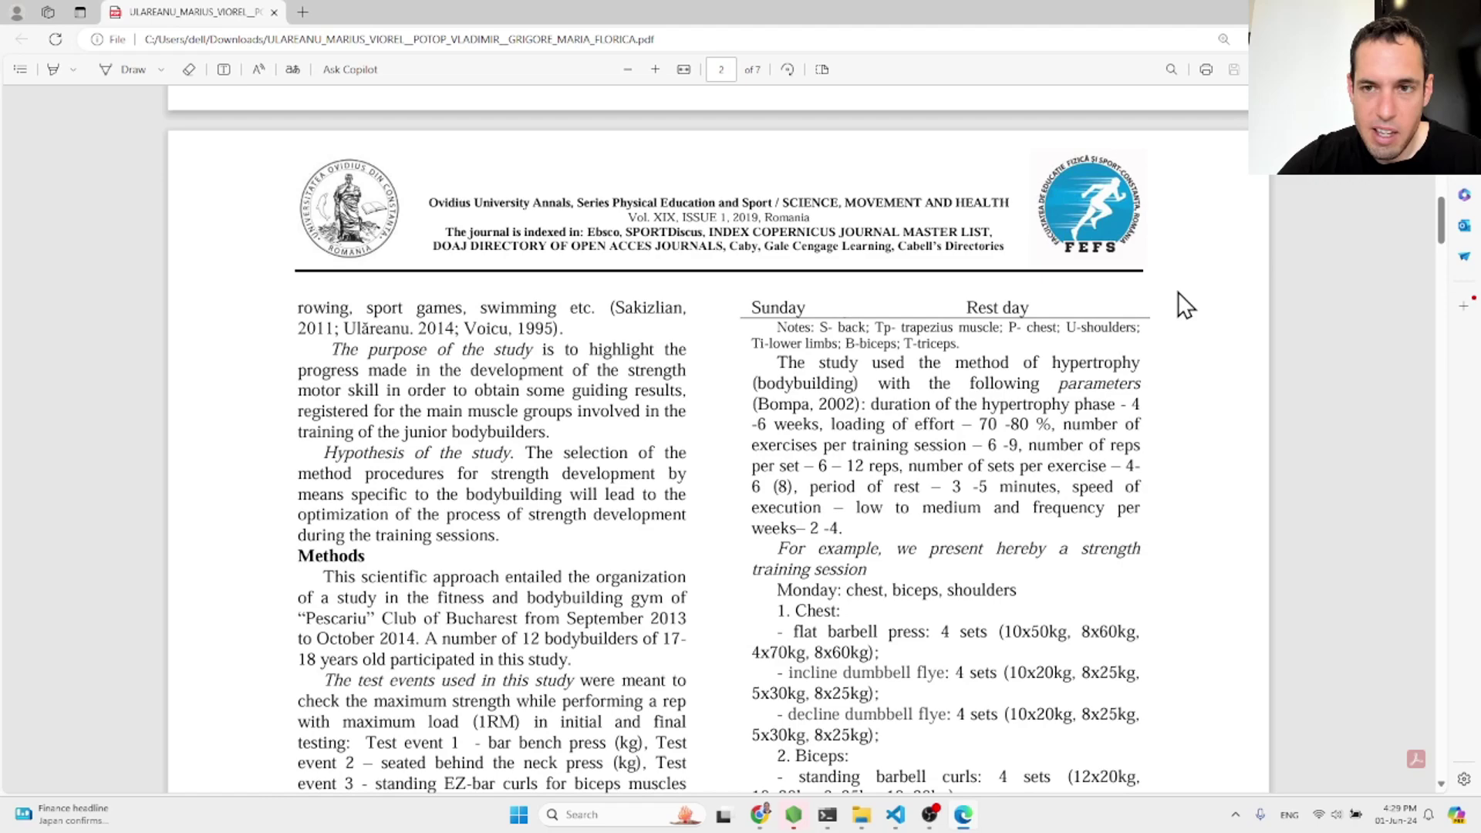
pyautogui.scroll(-6, 1038, 274)
pyautogui.scroll(-4, 1038, 273)
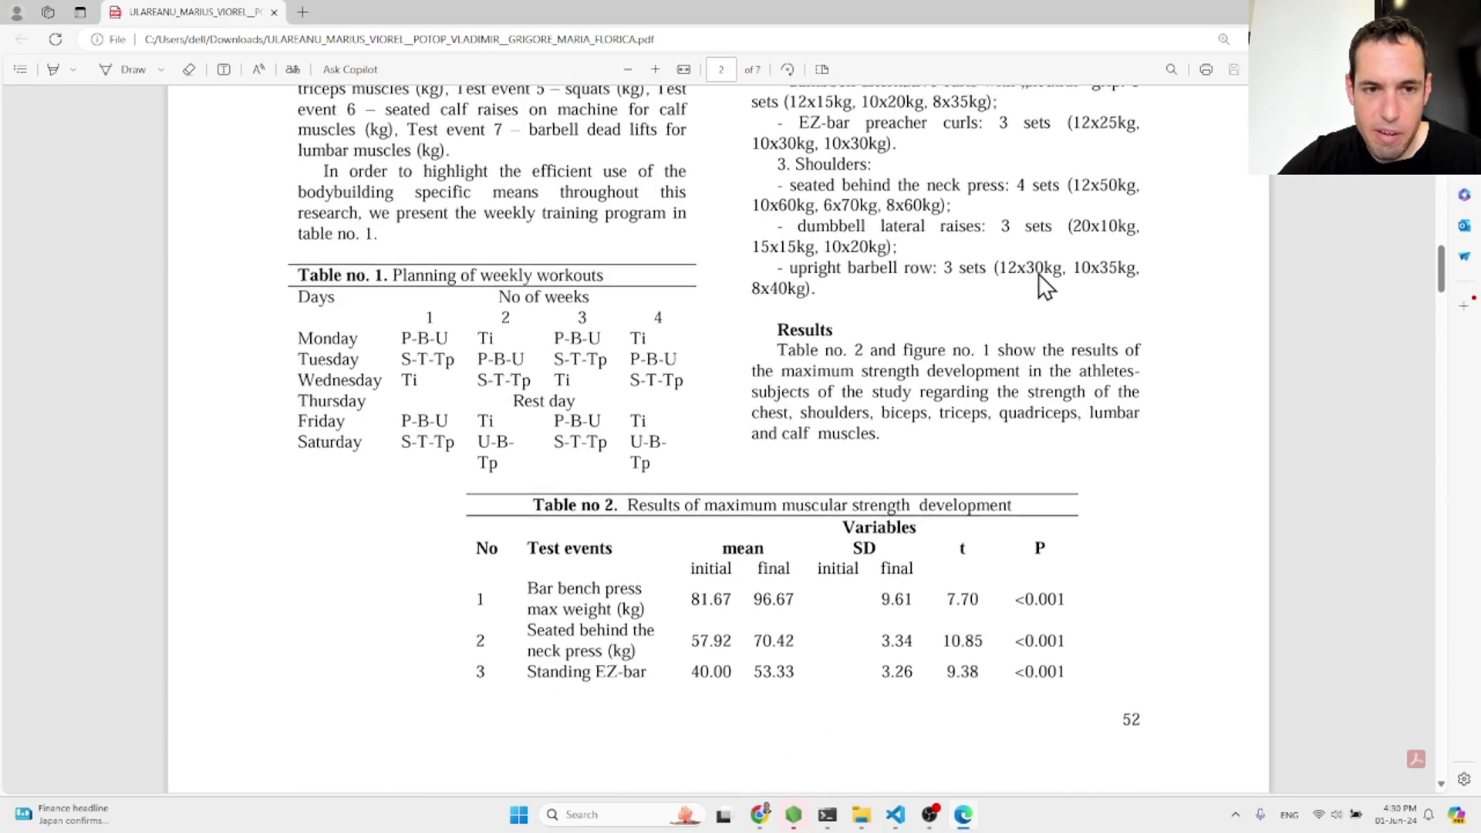
pyautogui.scroll(-7, 593, 489)
pyautogui.scroll(-7, 592, 488)
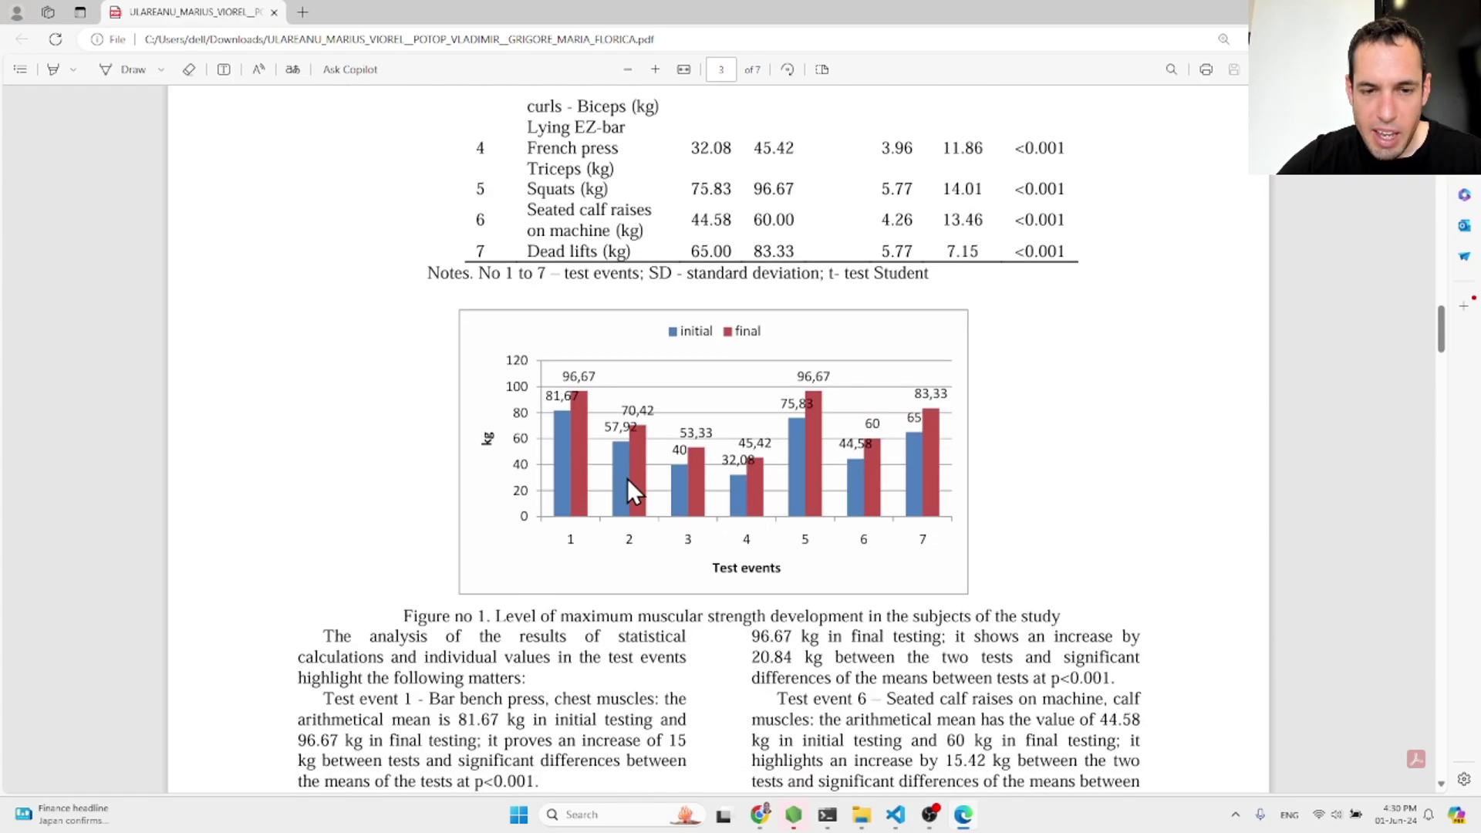
pyautogui.scroll(-10, 627, 487)
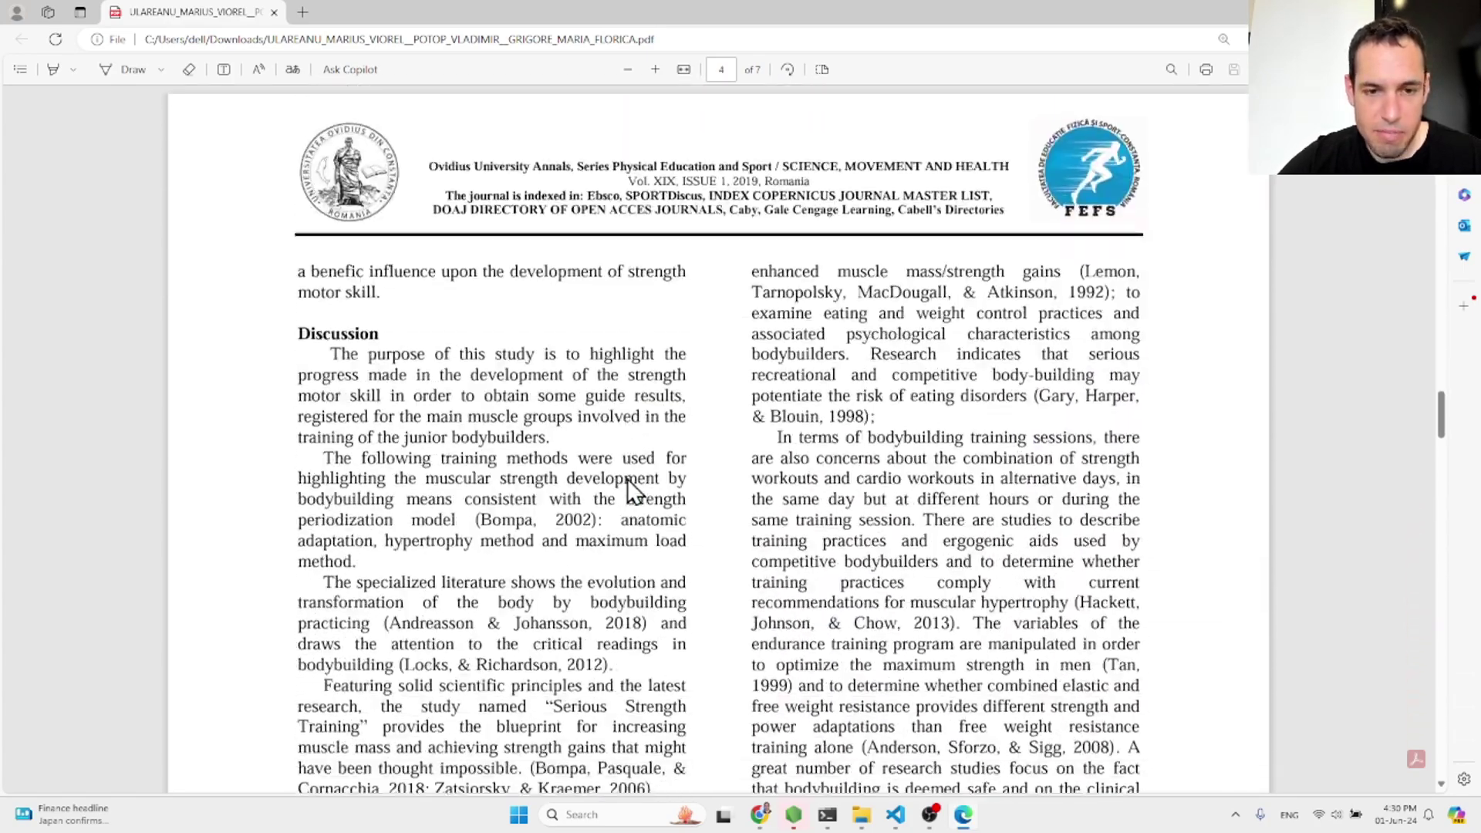
pyautogui.scroll(-15, 631, 487)
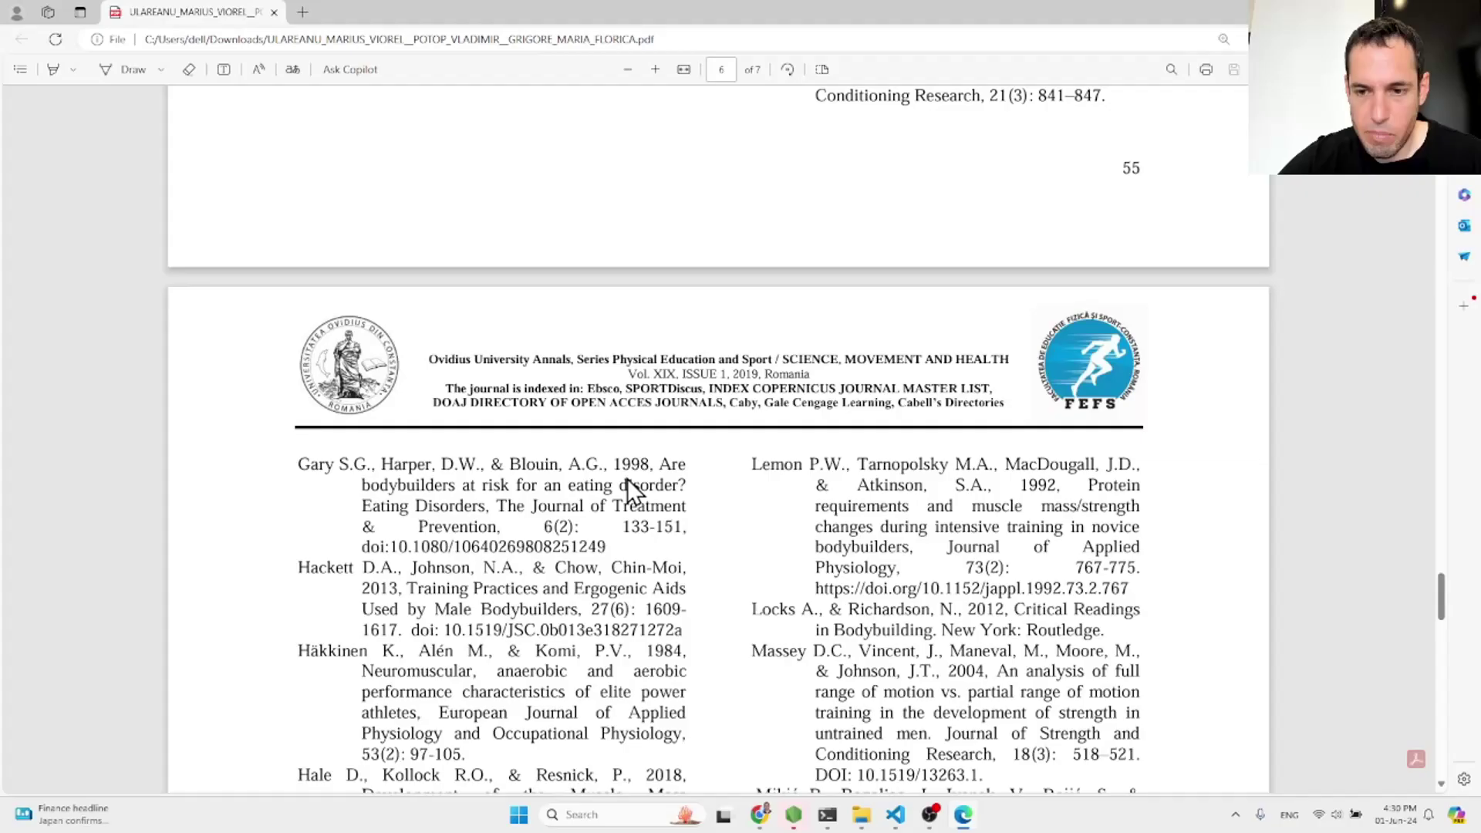
pyautogui.scroll(-15, 627, 478)
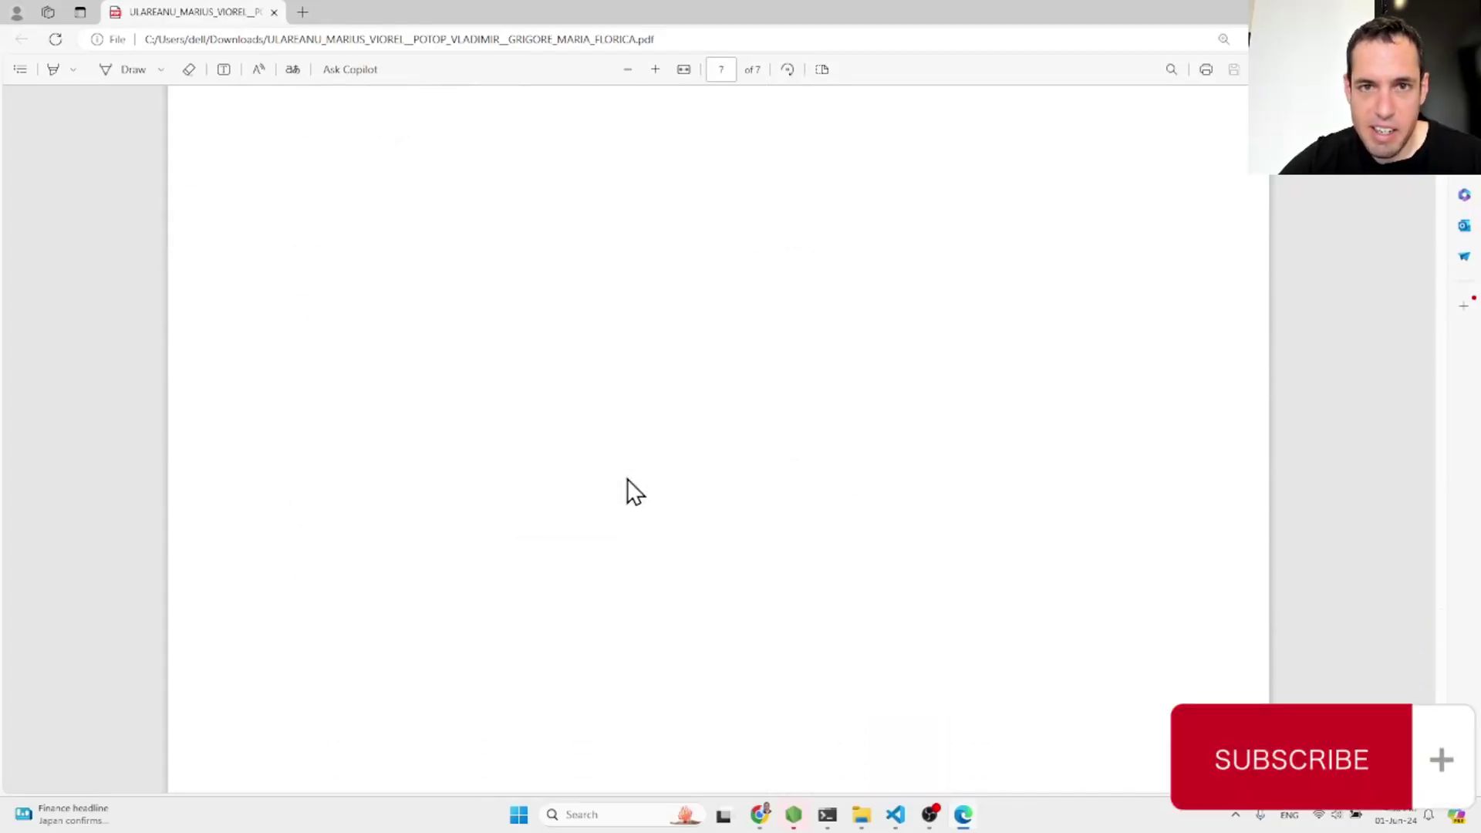
pyautogui.scroll(20, 627, 478)
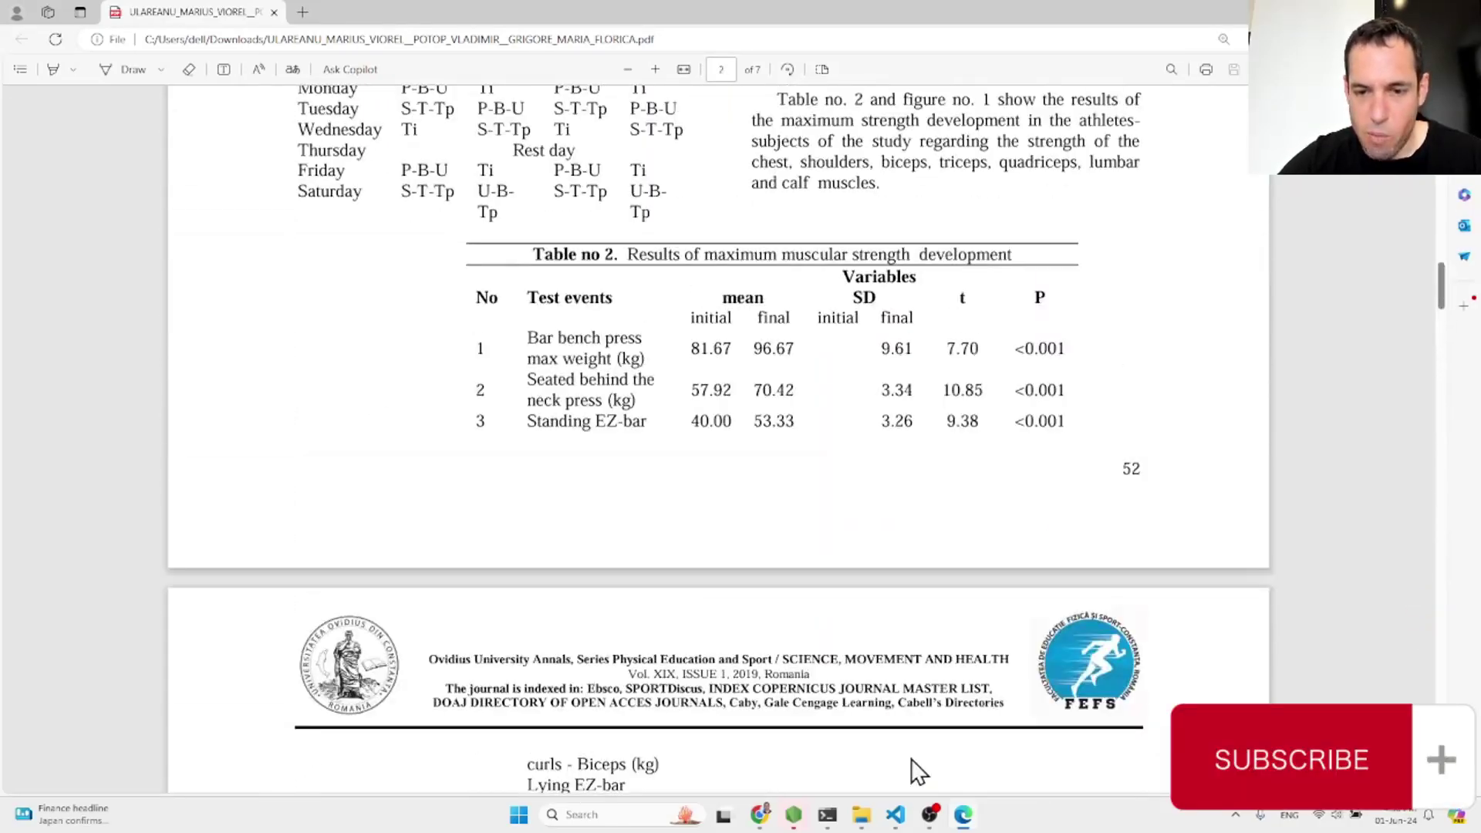
# Close the Edge PDF window and return to the Marker GitHub README.
pyautogui.click(829, 816)
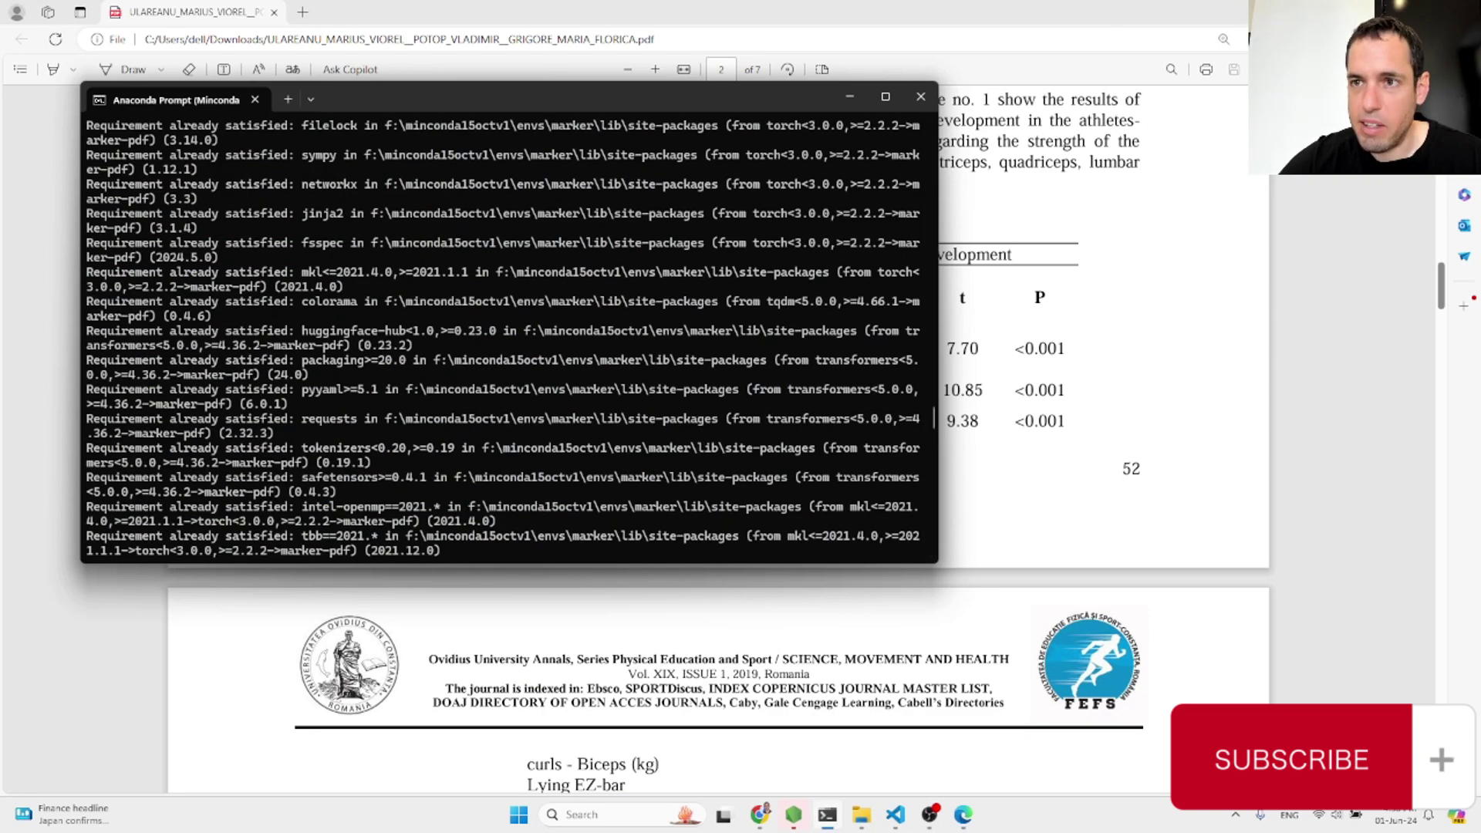
pyautogui.click(1111, 13)
pyautogui.hotkey('ctrl', 'w')
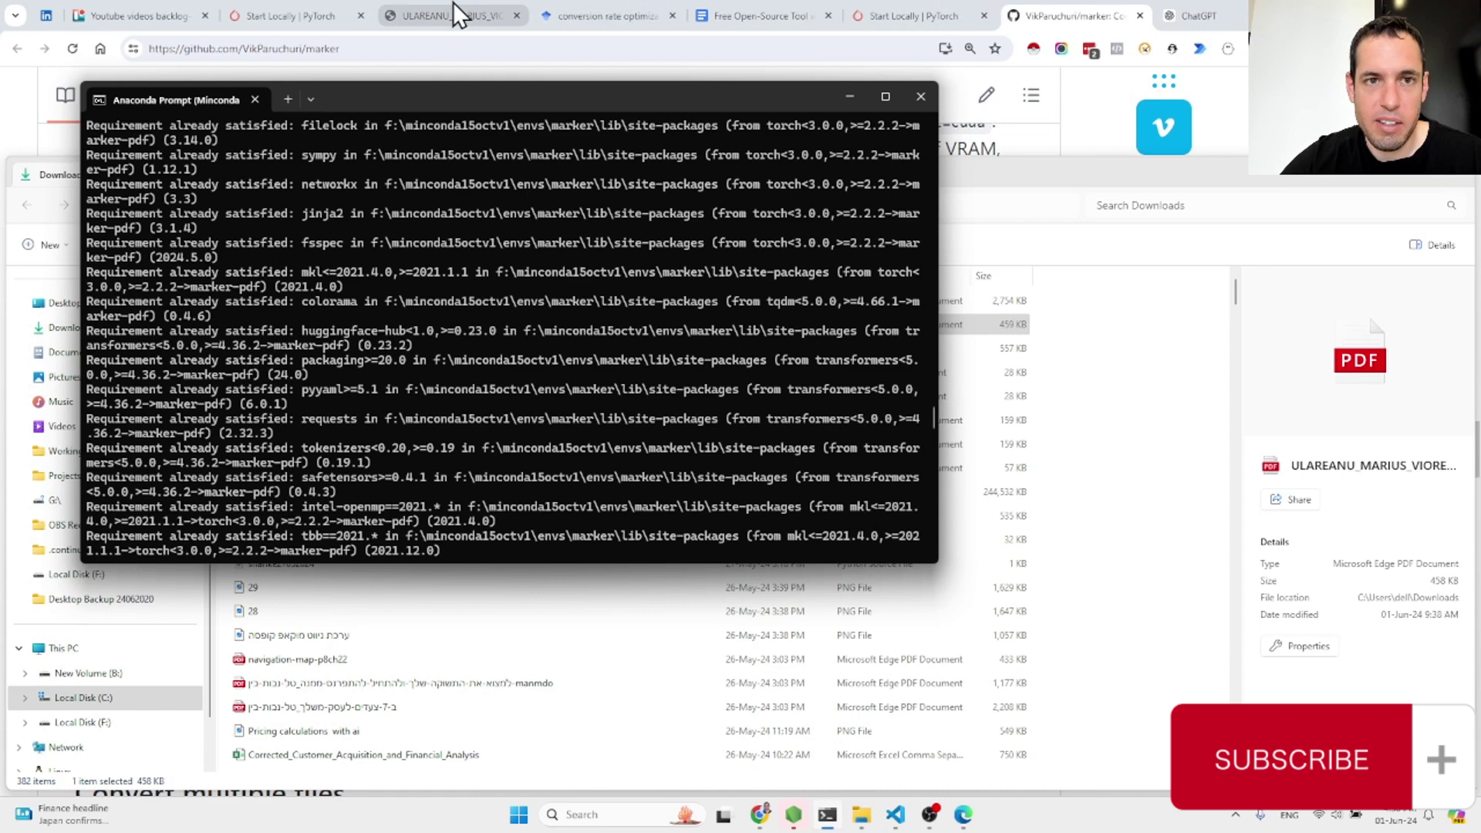
pyautogui.click(1233, 132)
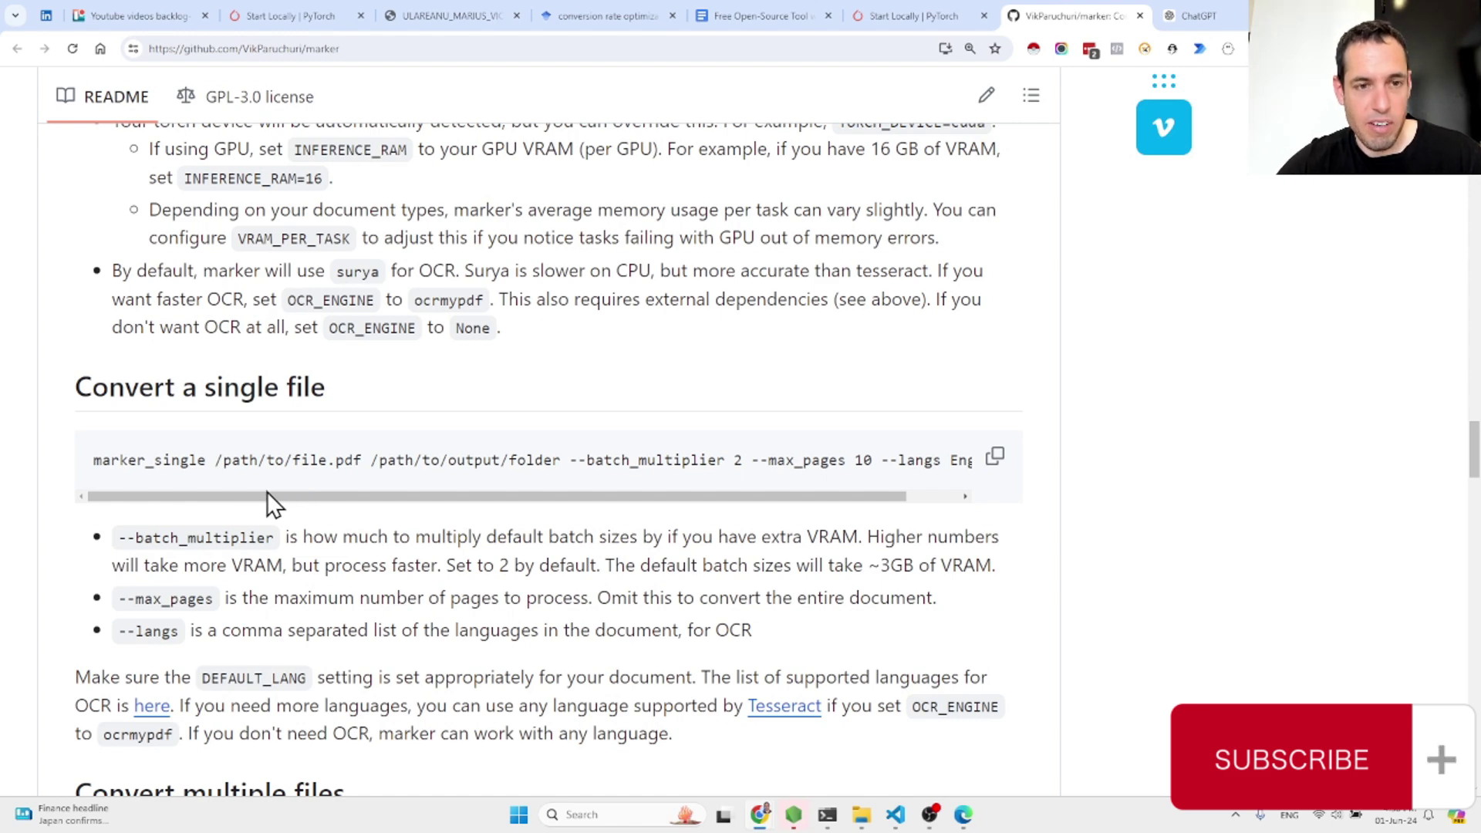
# Copy the full marker_single command from the 'Convert a single file' code block.
pyautogui.scroll(-2, 331, 497)
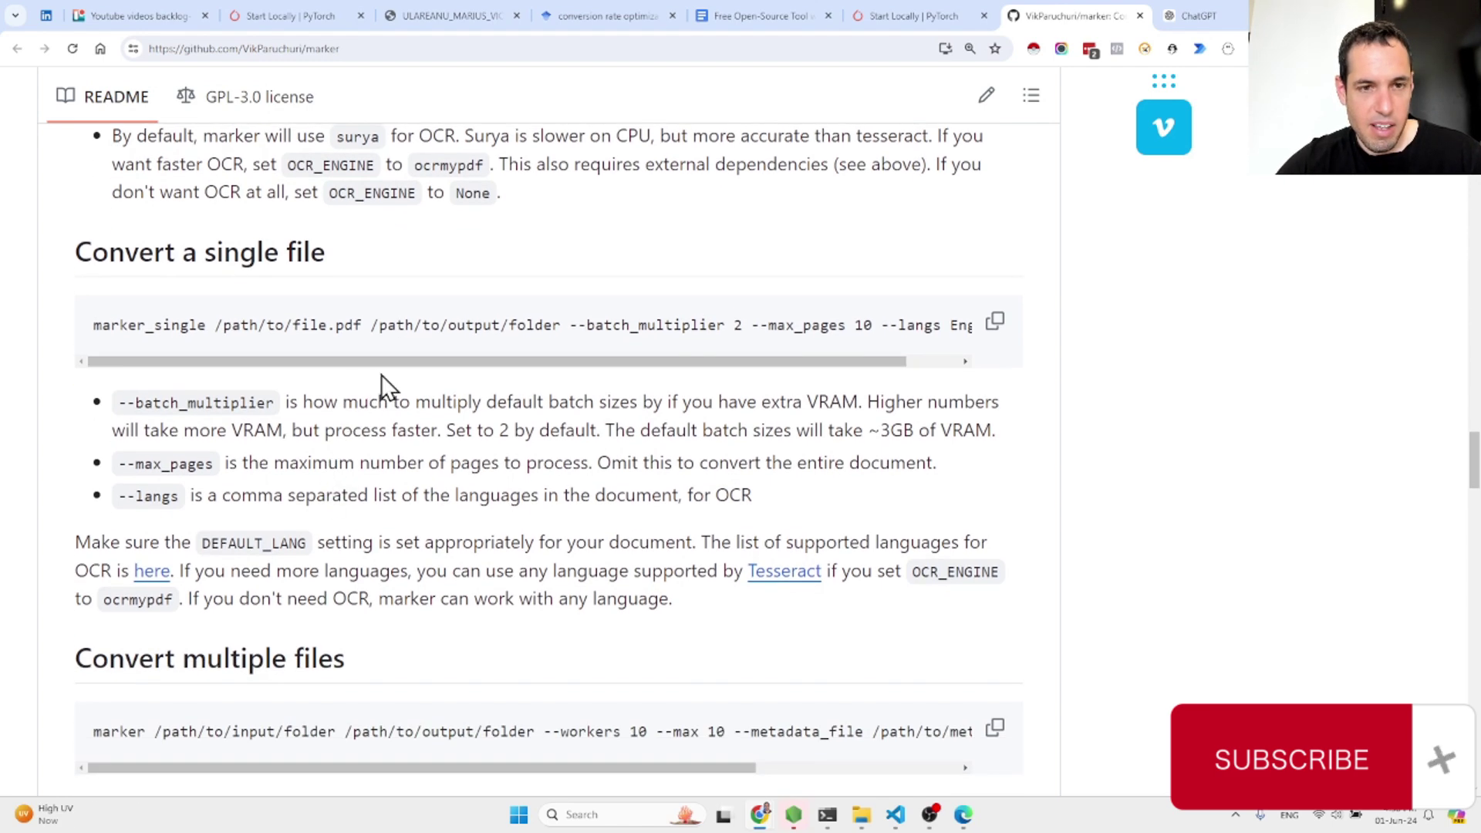
pyautogui.tripleClick(435, 333)
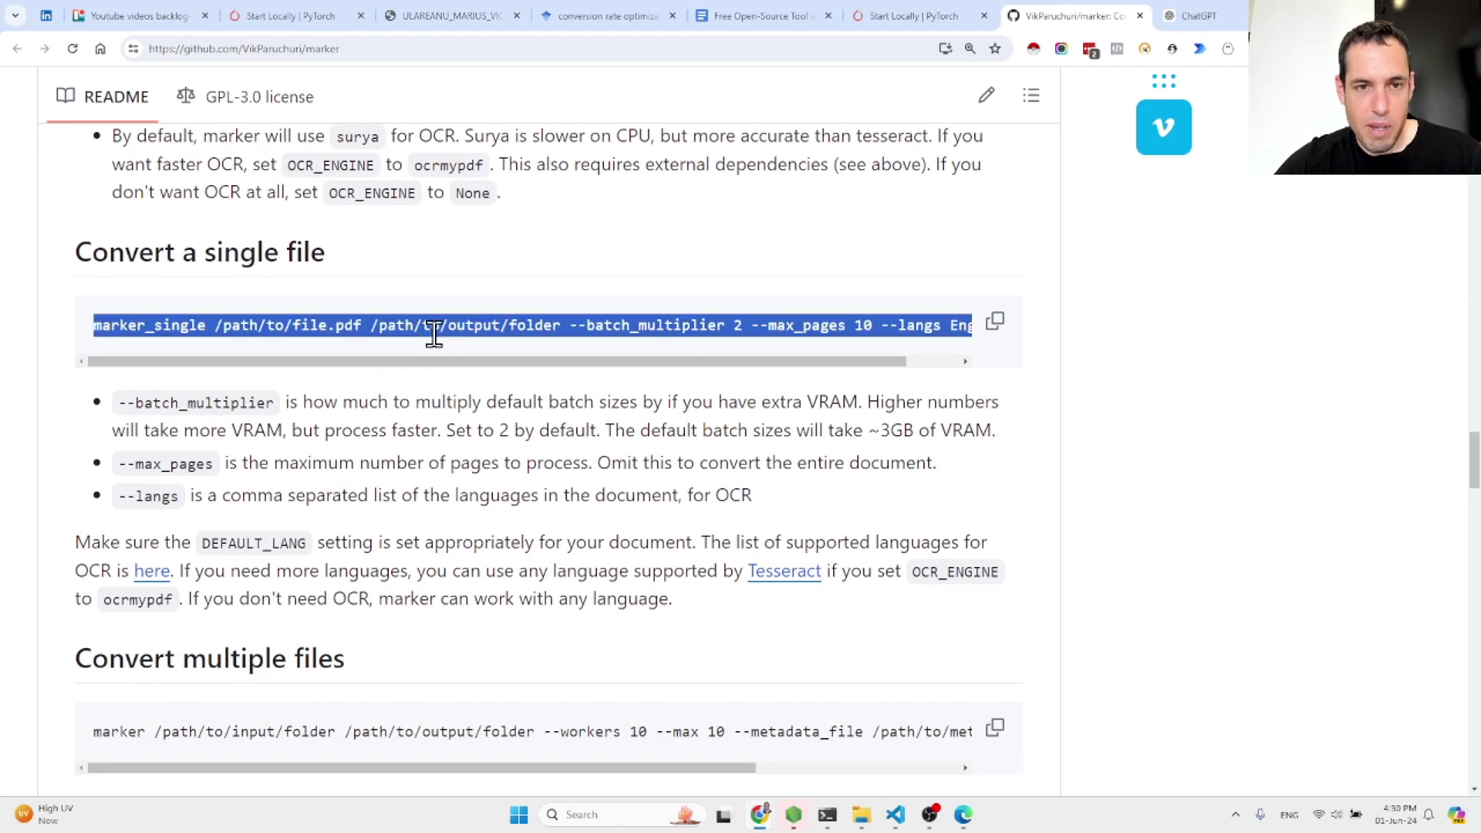
pyautogui.click(387, 325)
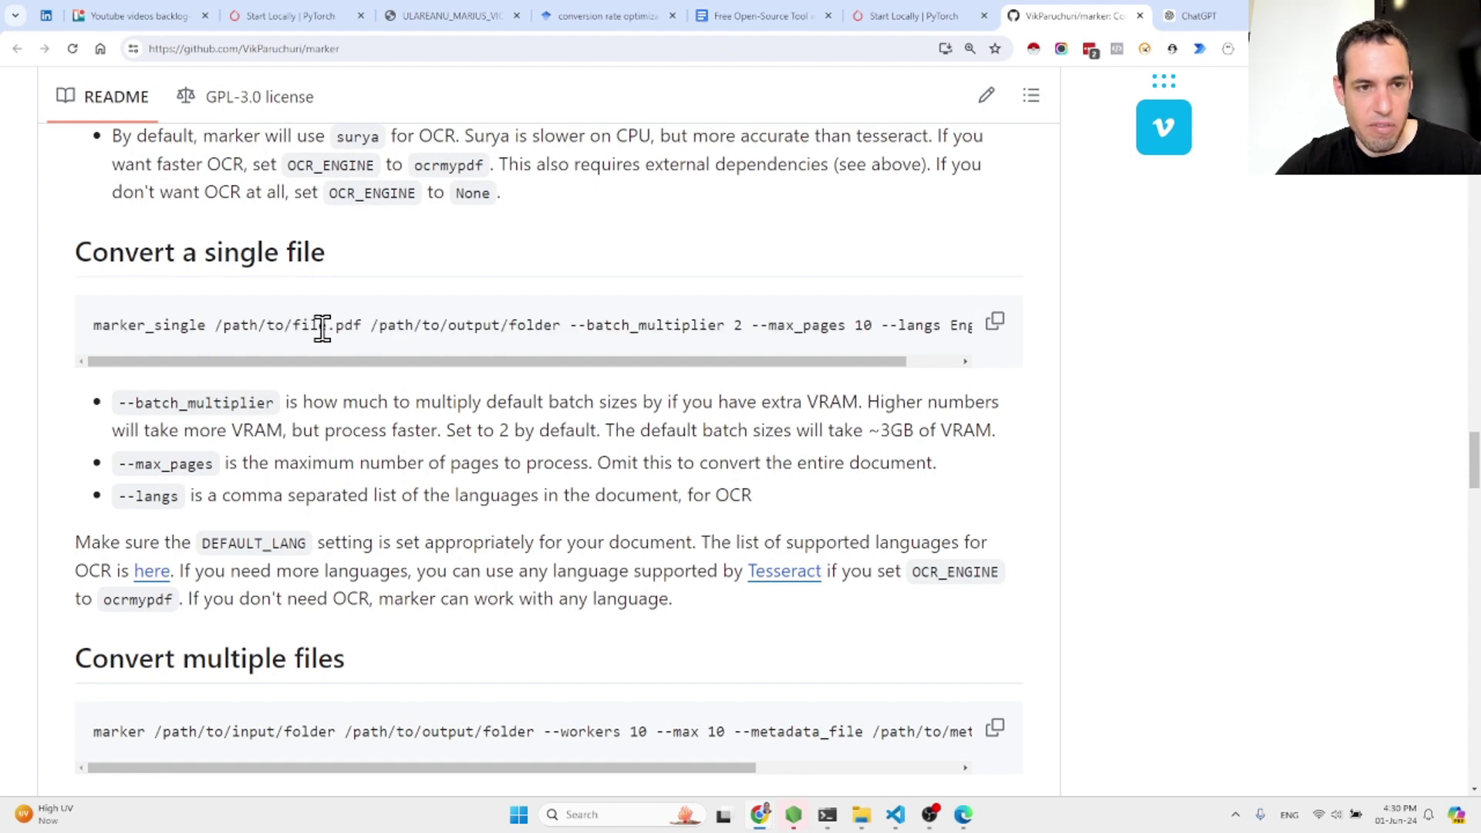
pyautogui.doubleClick(321, 326)
pyautogui.click(278, 326)
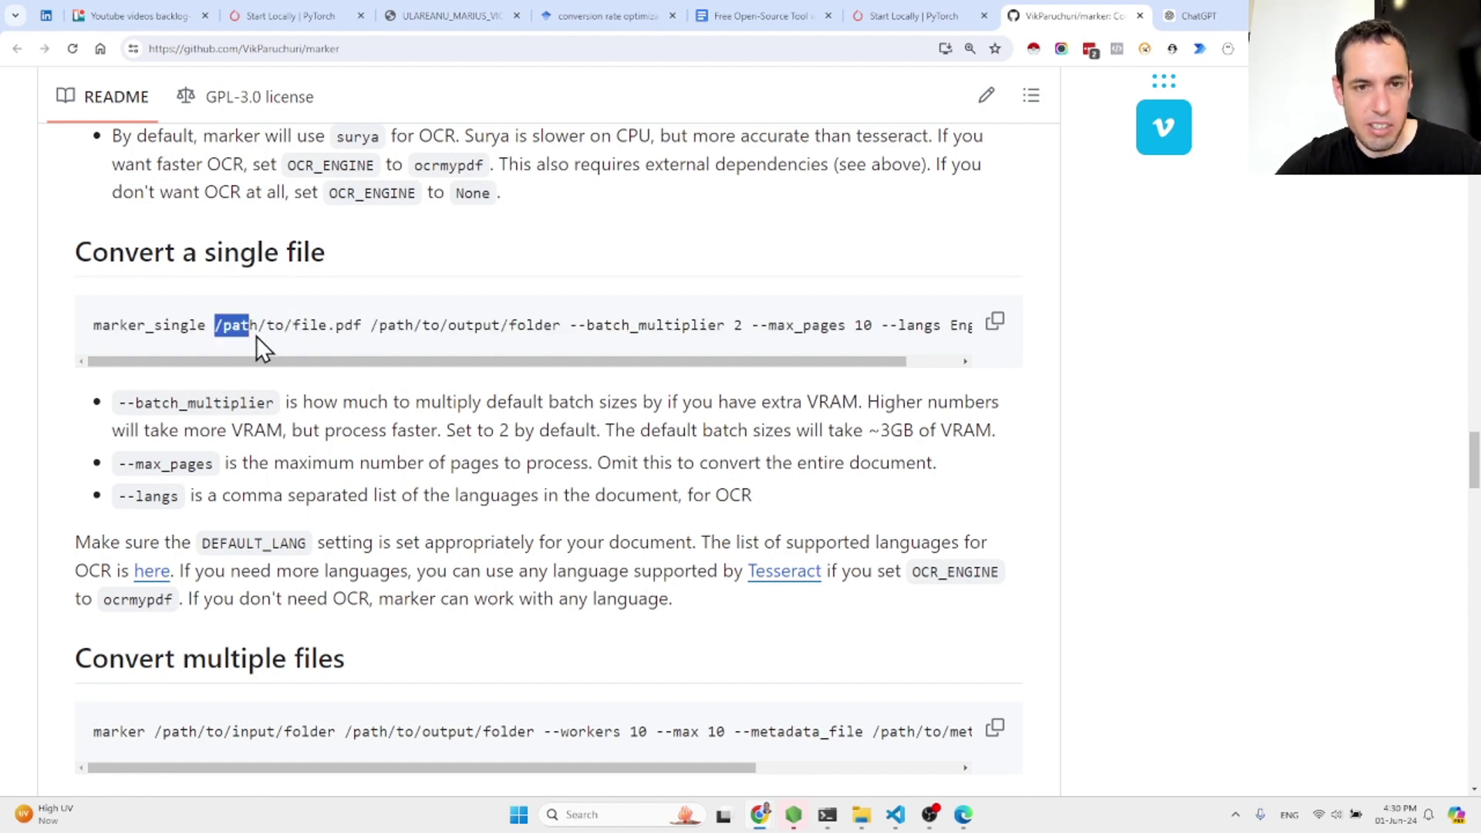
pyautogui.moveTo(256, 336); pyautogui.dragTo(552, 319)
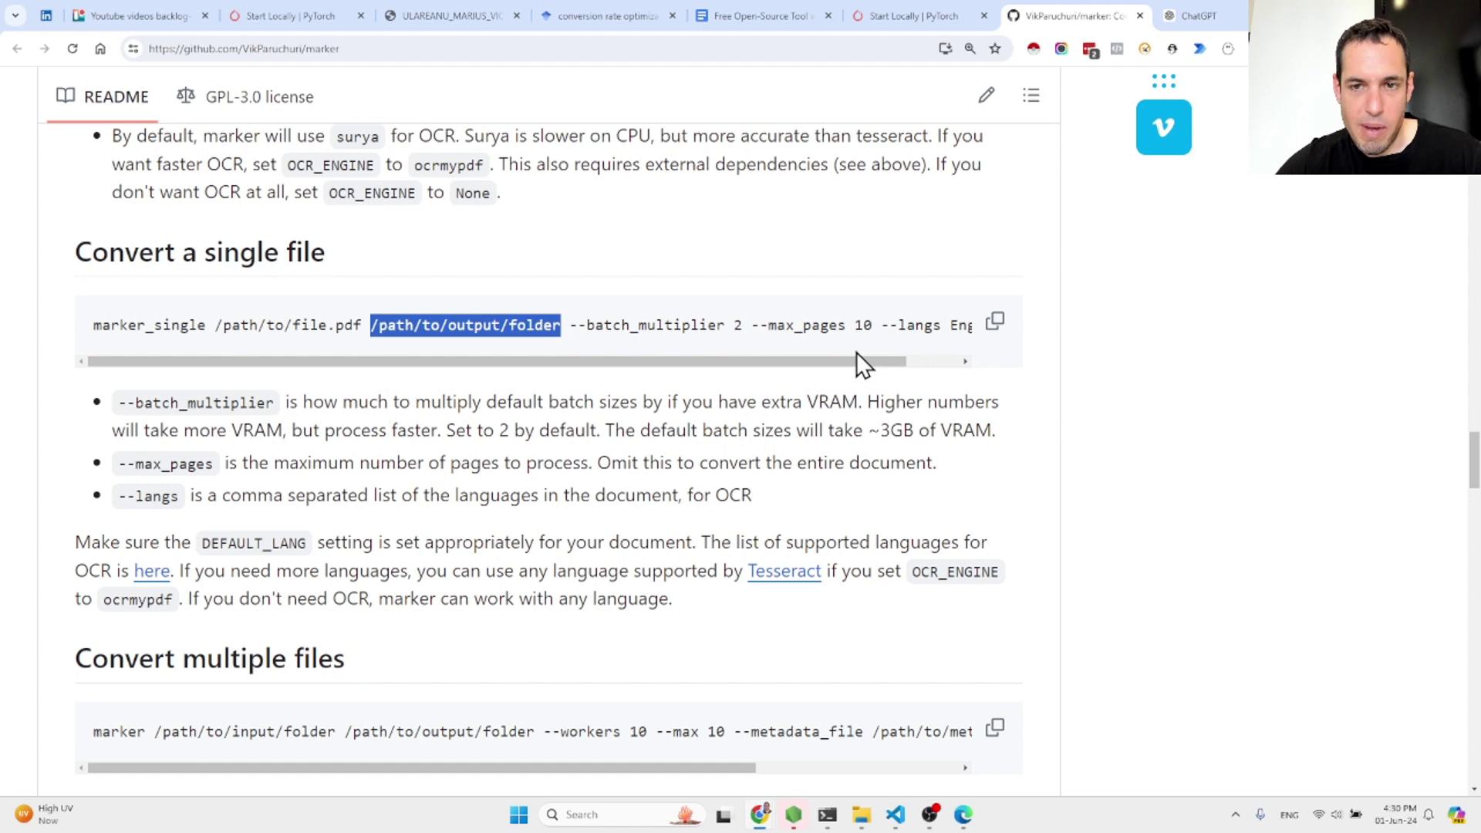
pyautogui.moveTo(859, 360)
pyautogui.mouseDown()
pyautogui.moveTo(951, 372)
pyautogui.moveTo(869, 373)
pyautogui.mouseUp()
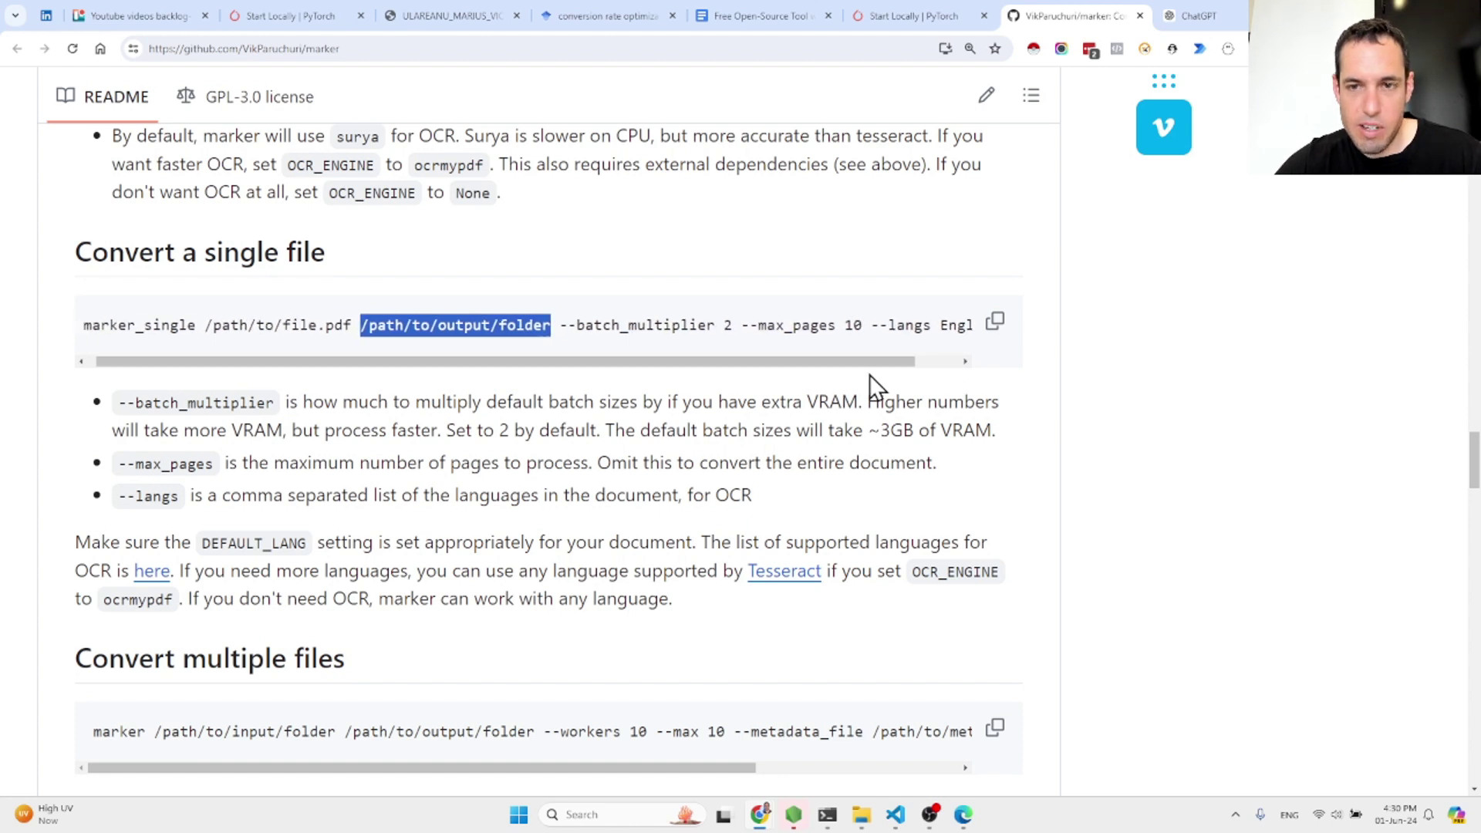
pyautogui.click(994, 322)
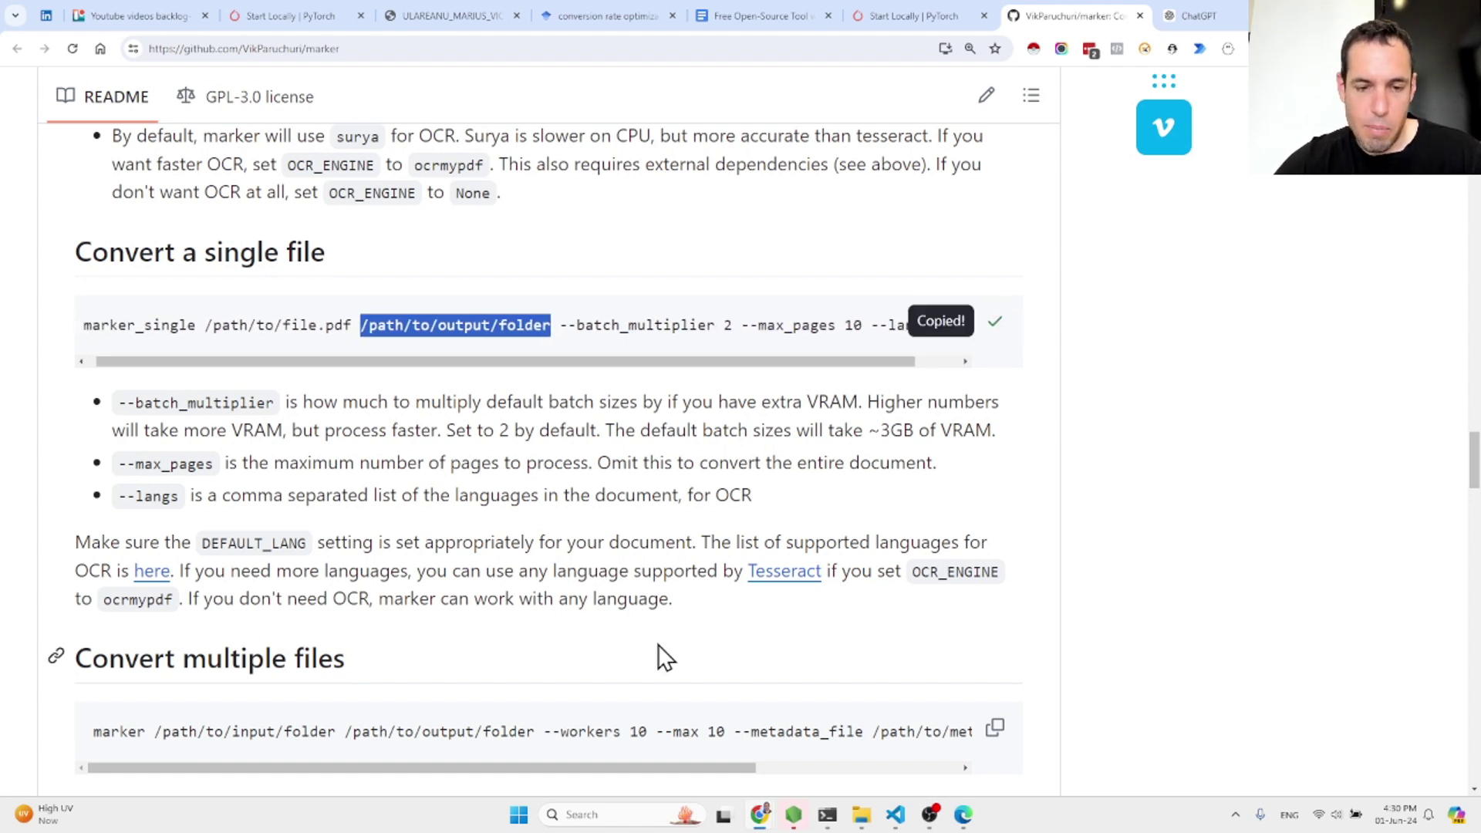
pyautogui.doubleClick(262, 325)
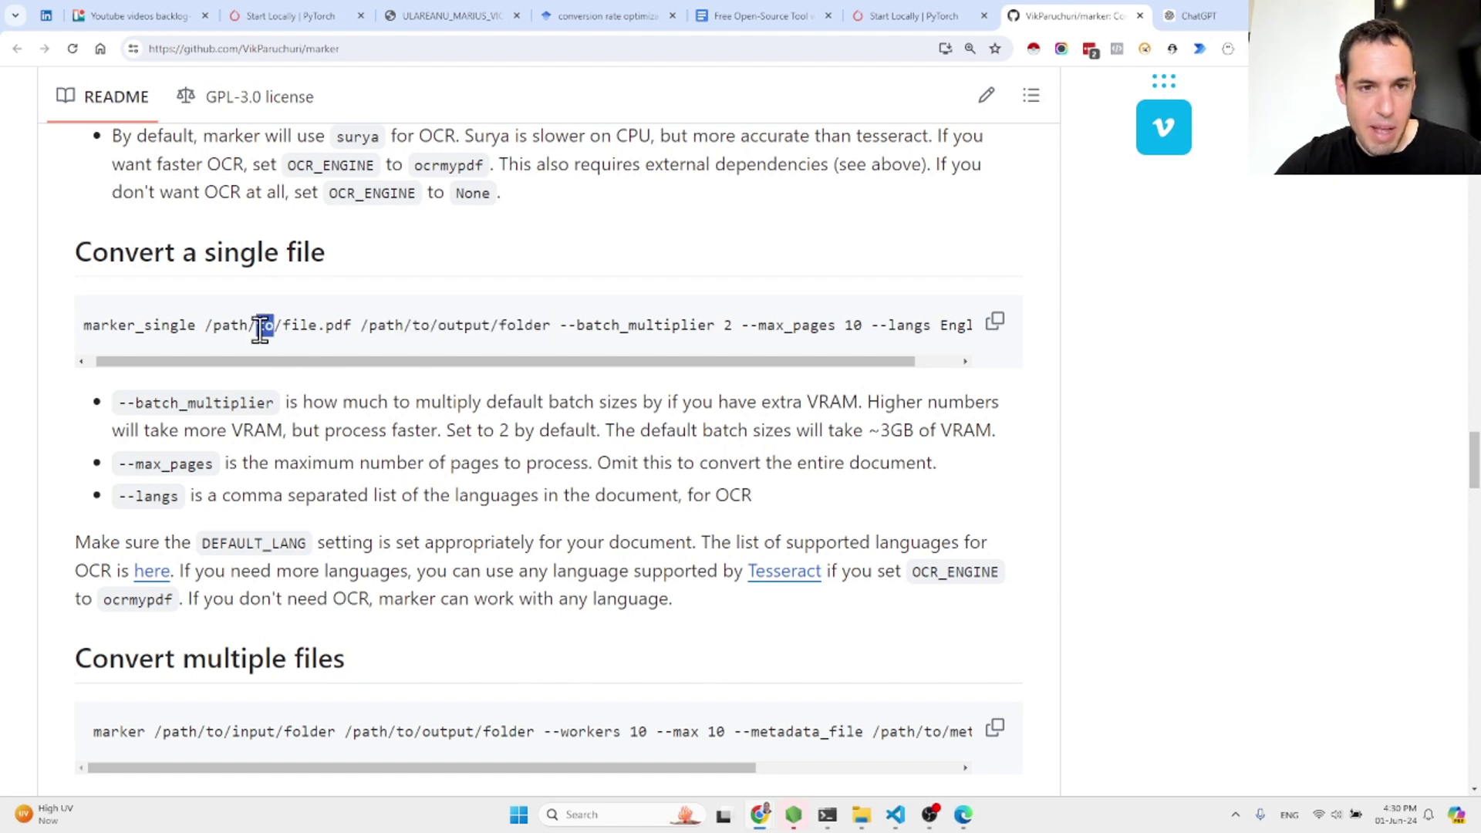
pyautogui.tripleClick(463, 328)
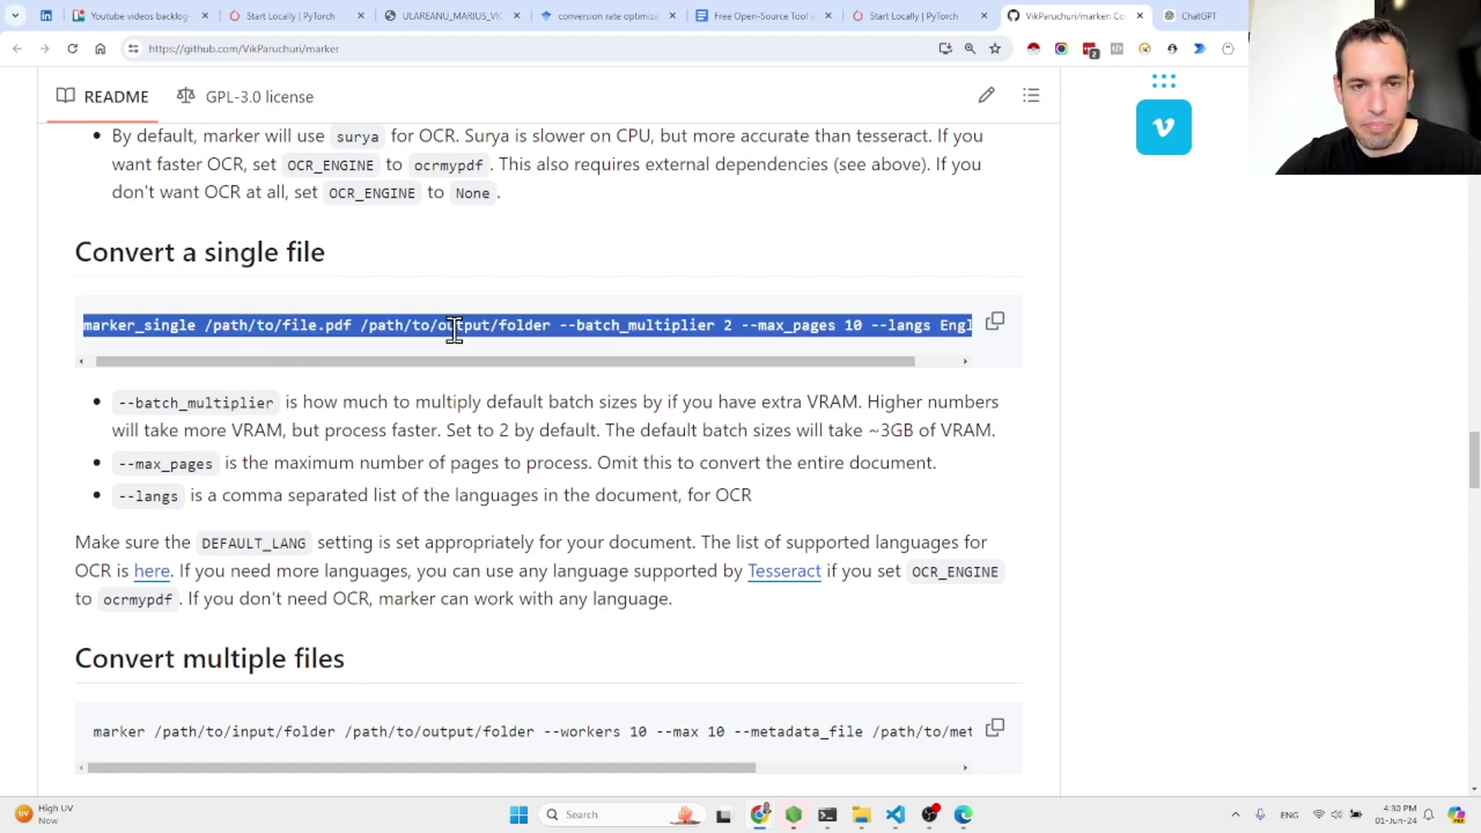
pyautogui.click(996, 323)
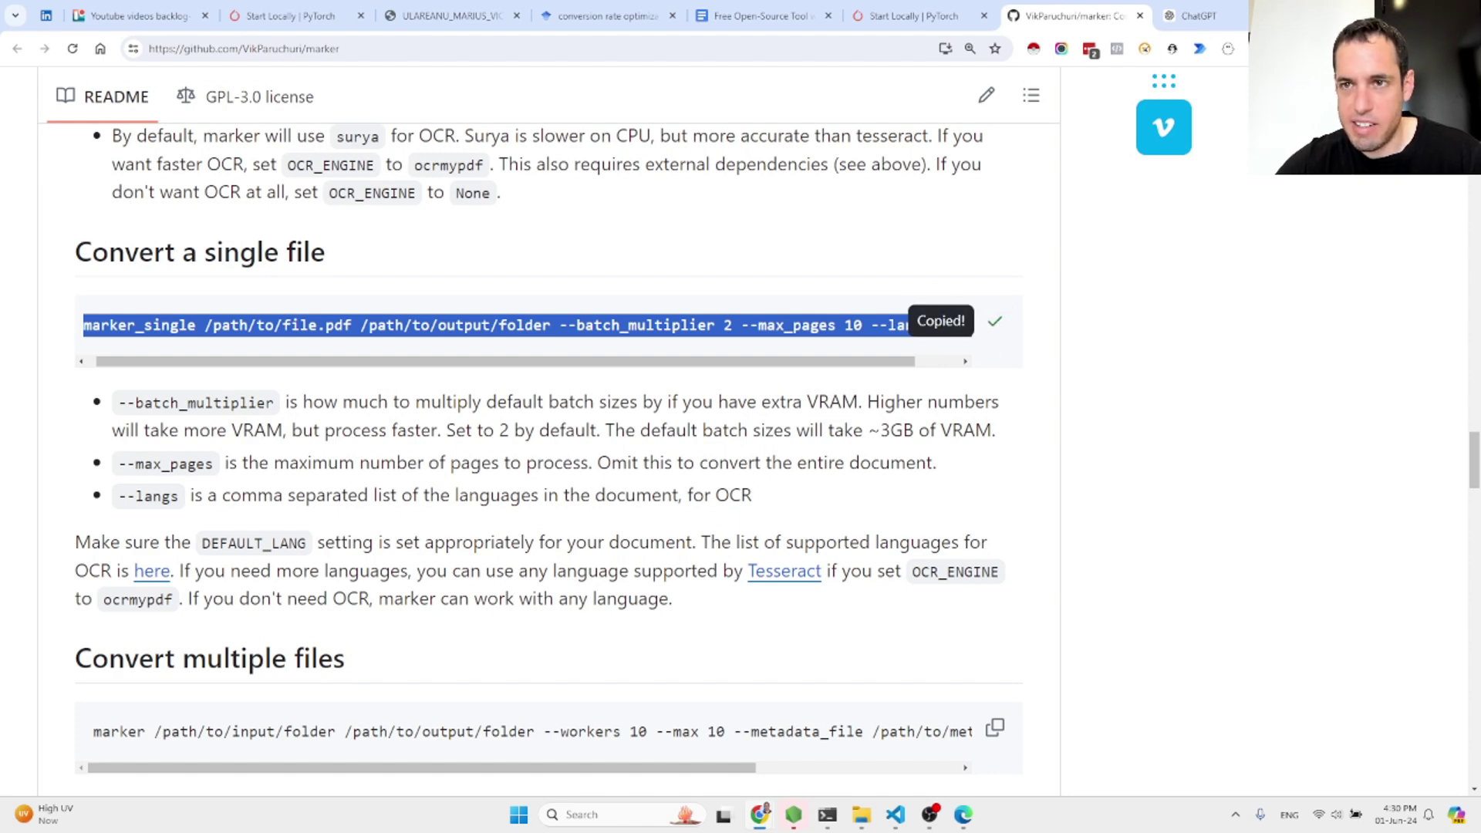
# Draft a ChatGPT message with the pasted marker_single command and an output folder request.
pyautogui.click(1191, 15)
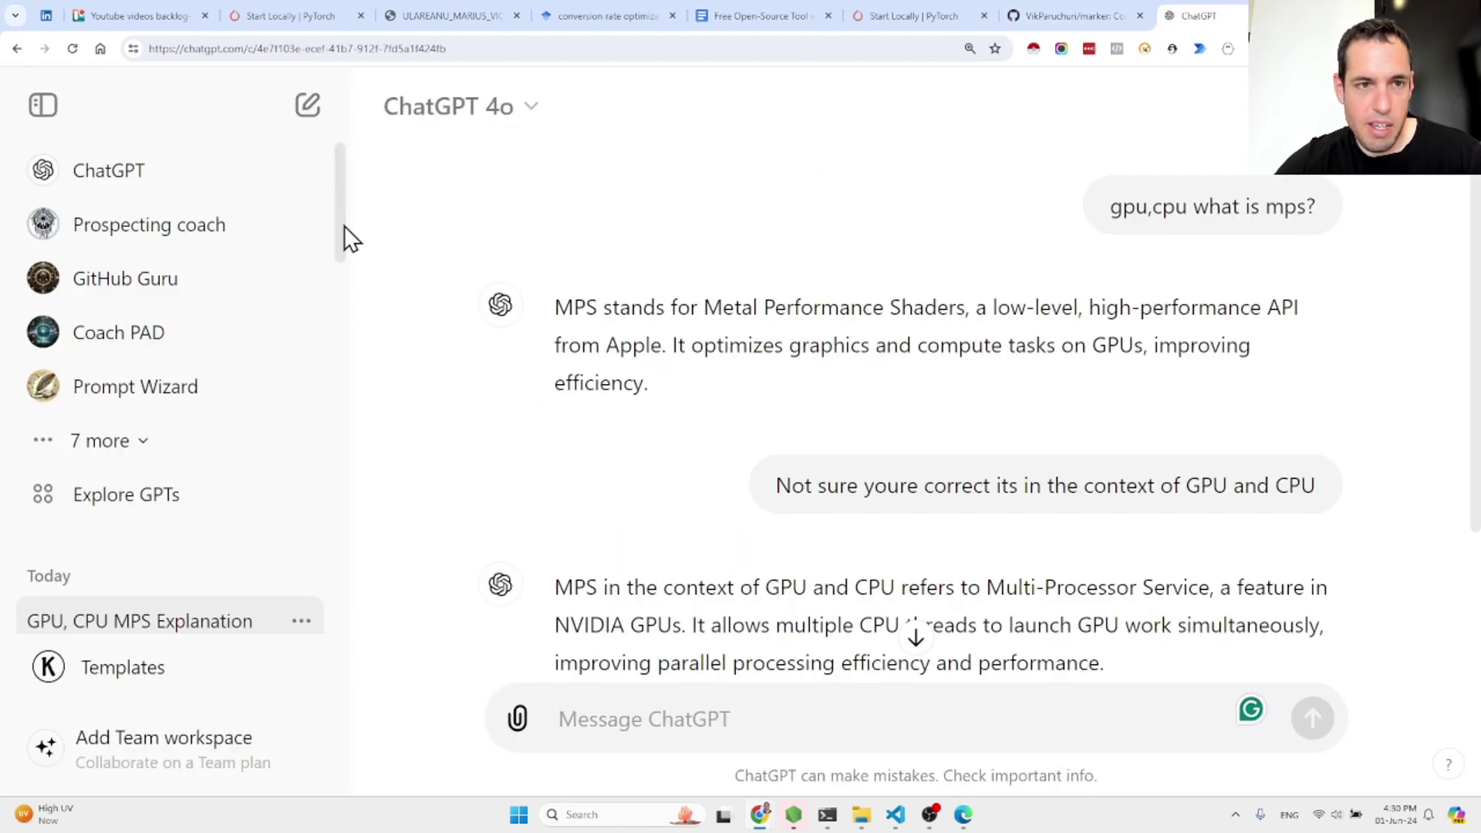
pyautogui.click(609, 691)
pyautogui.write('I have thi')
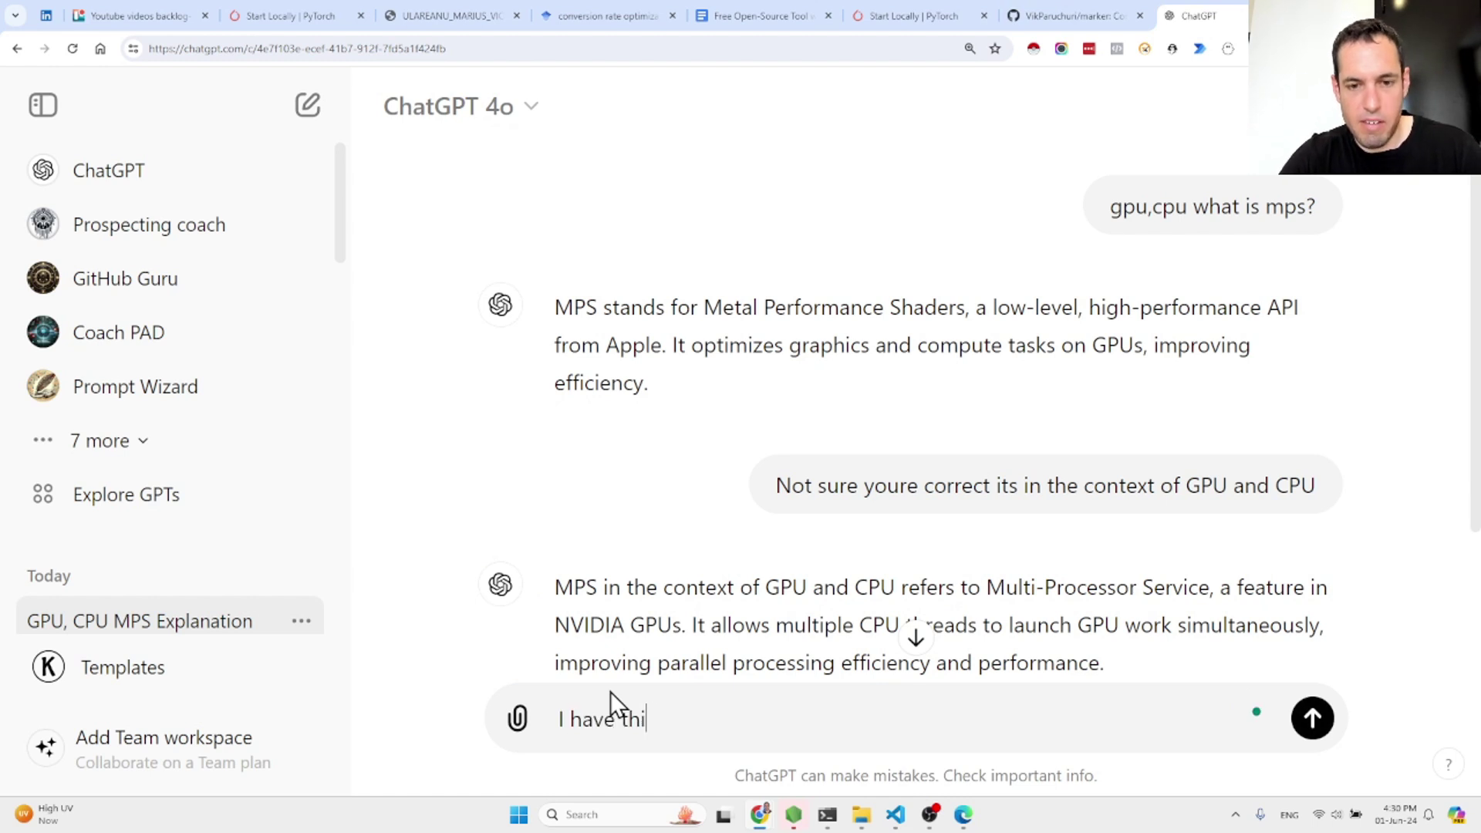
pyautogui.write('s cmd:')
pyautogui.hotkey('shift', 'Return')
pyautogui.hotkey('ctrl', 'v')
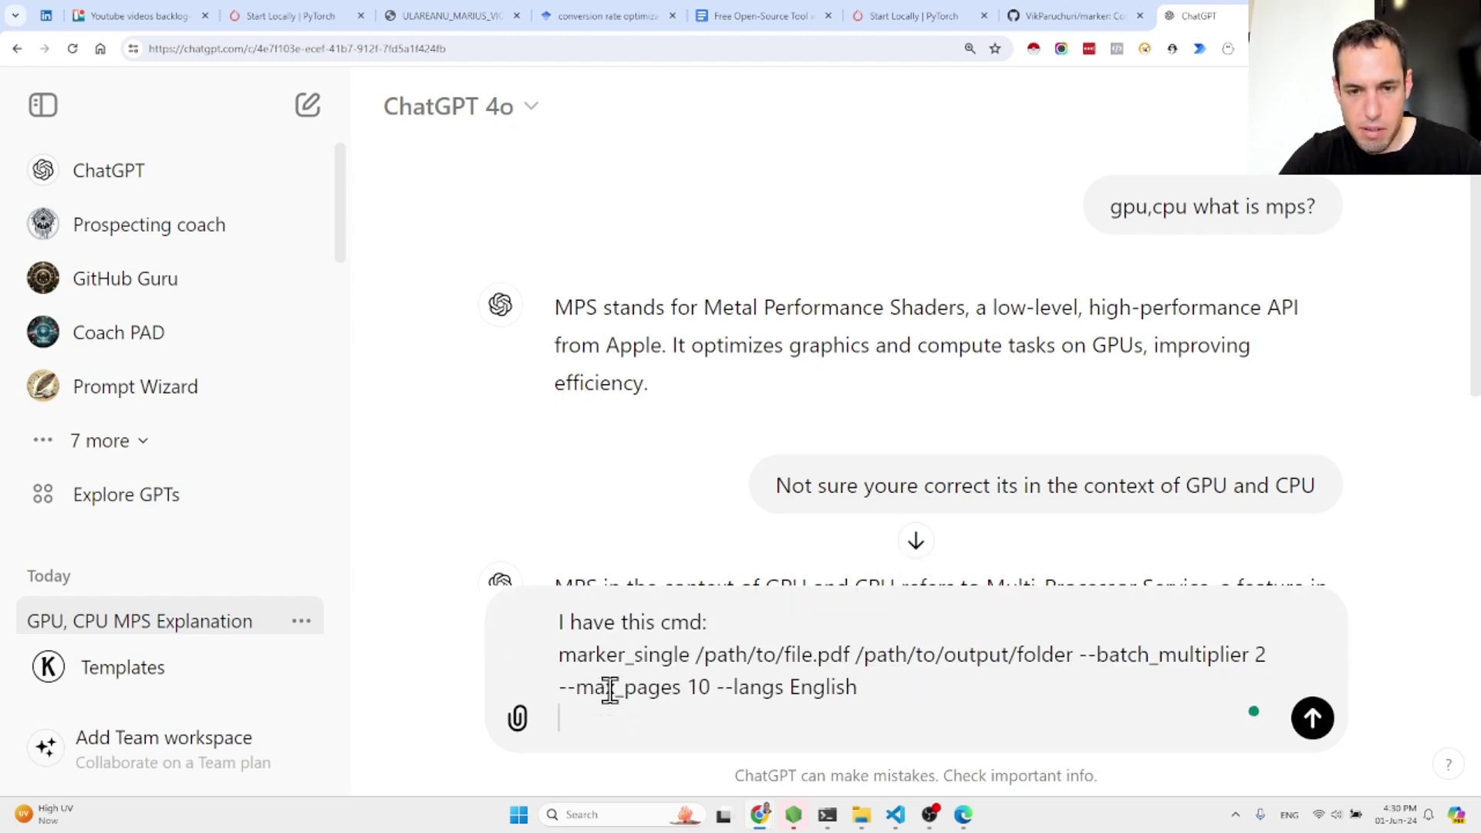
pyautogui.hotkey('shift', 'Return')
pyautogui.write('Ple')
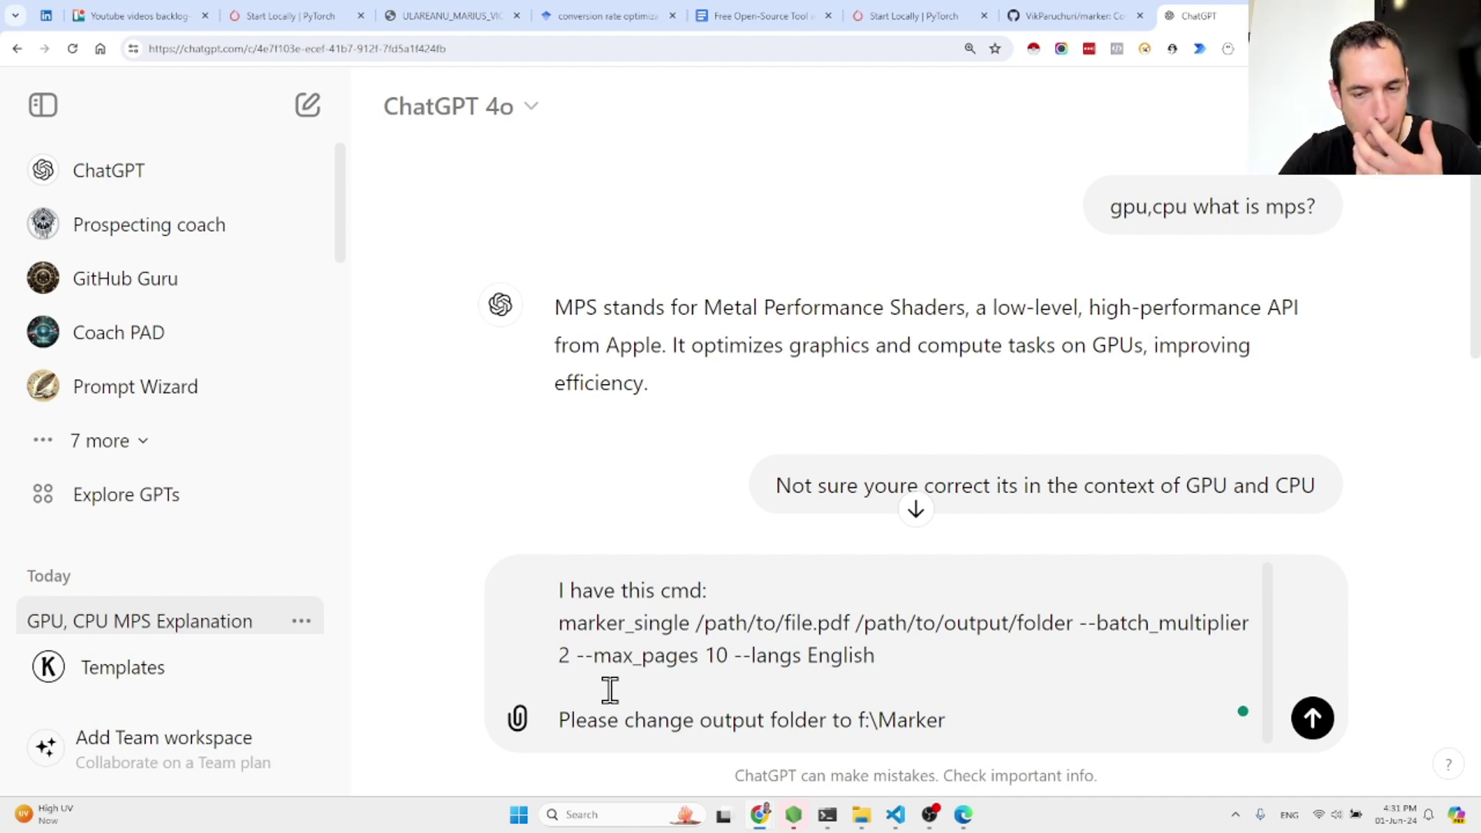
pyautogui.hotkey('shift', 'Return')
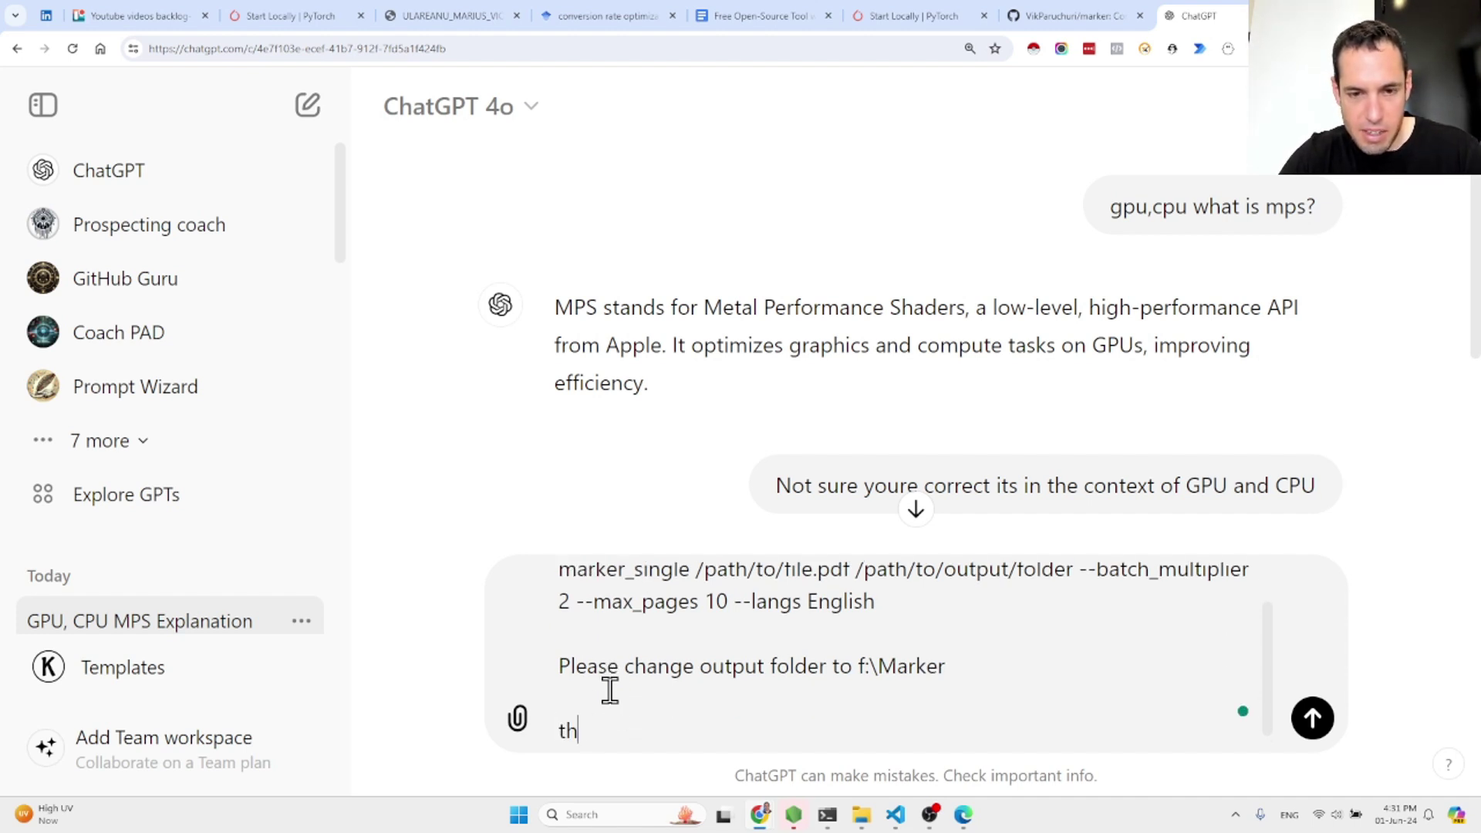
pyautogui.write('the original pdf')
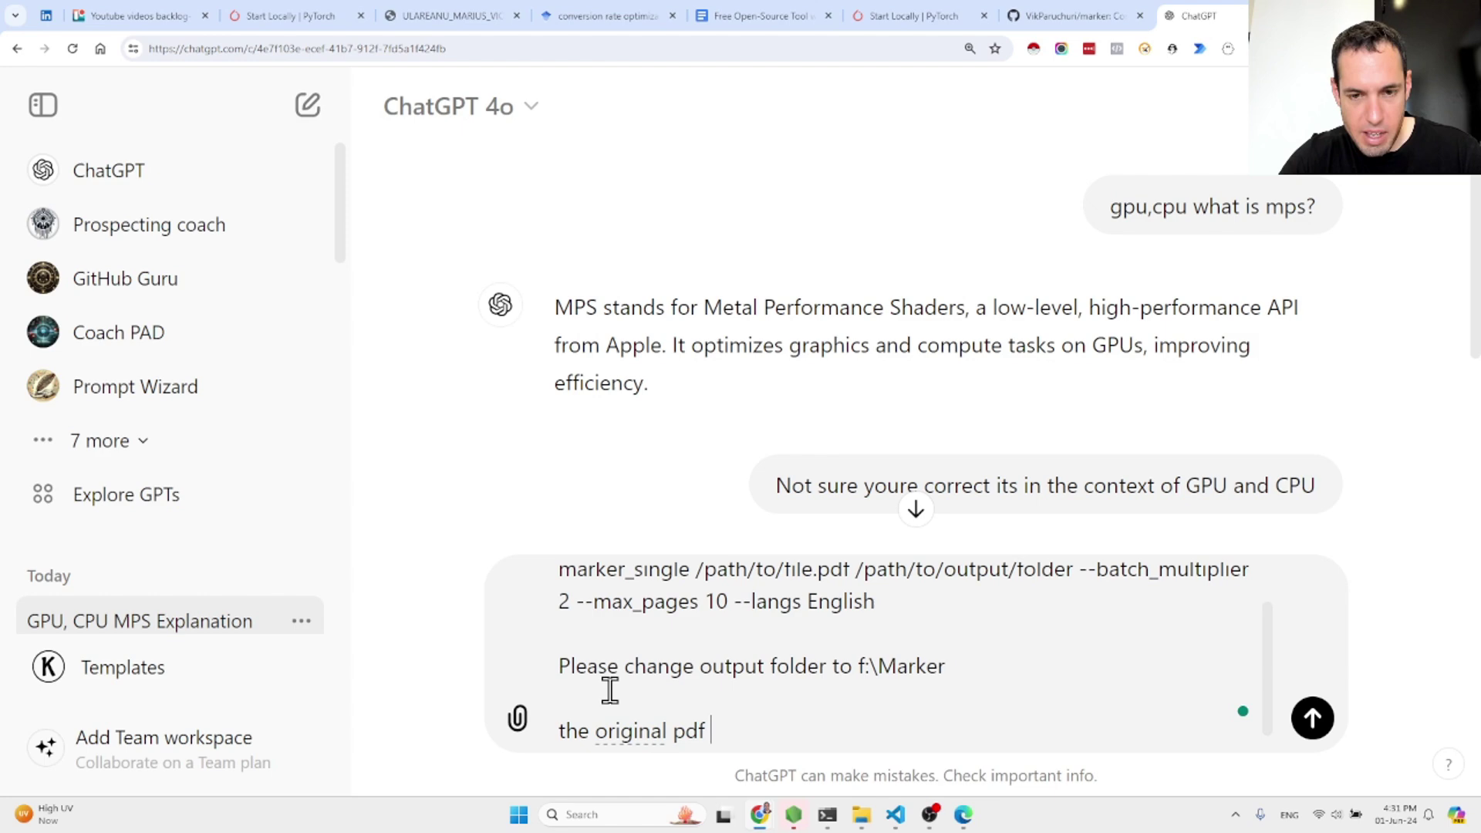
pyautogui.write(' path is:')
pyautogui.hotkey('shift', 'Return')
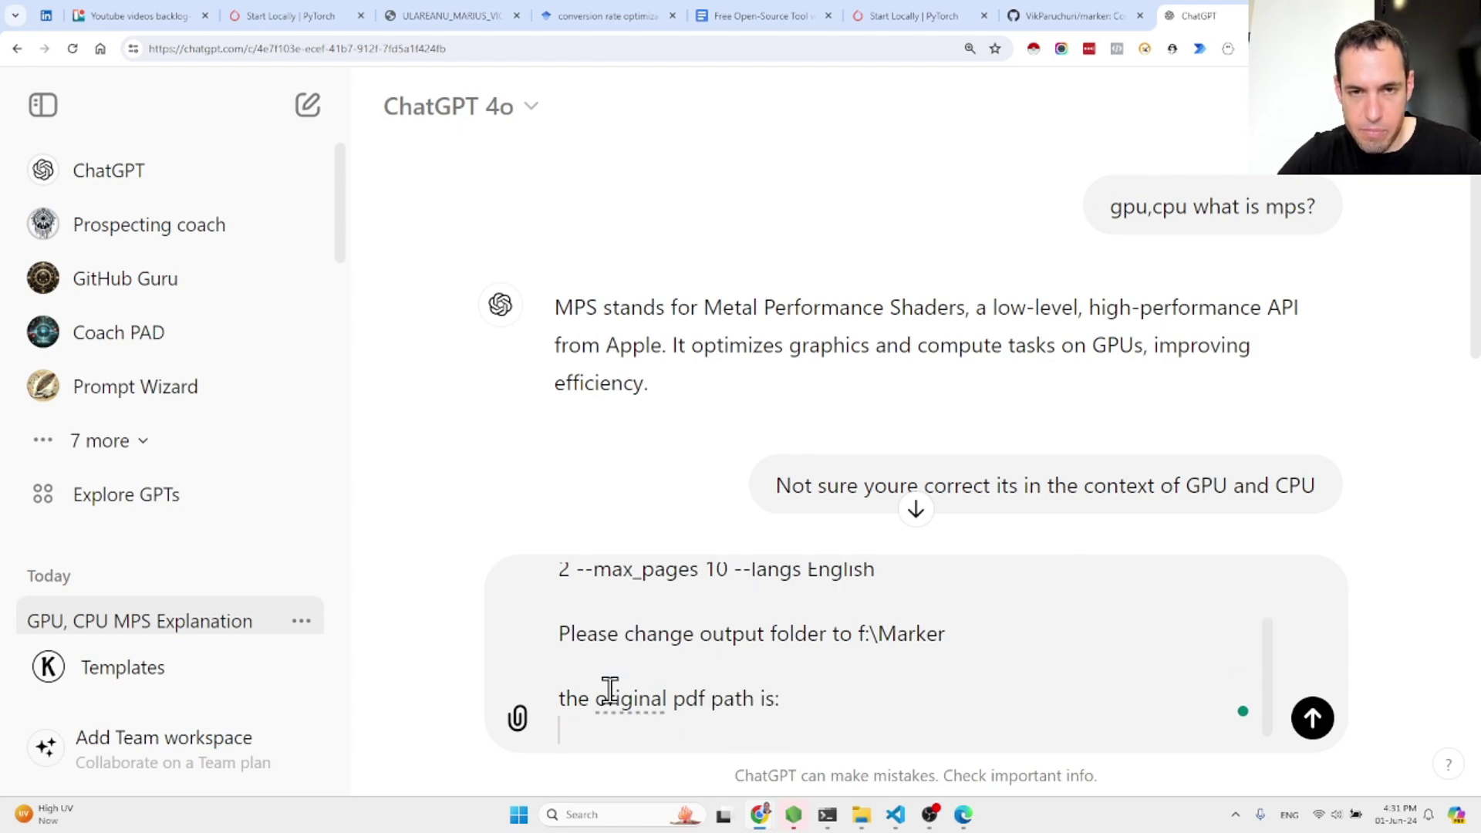
# Copy the full path of the 11387-Article PDF from the Downloads folder.
pyautogui.hotkey('alt', 'Tab')
pyautogui.moveTo(861, 818)
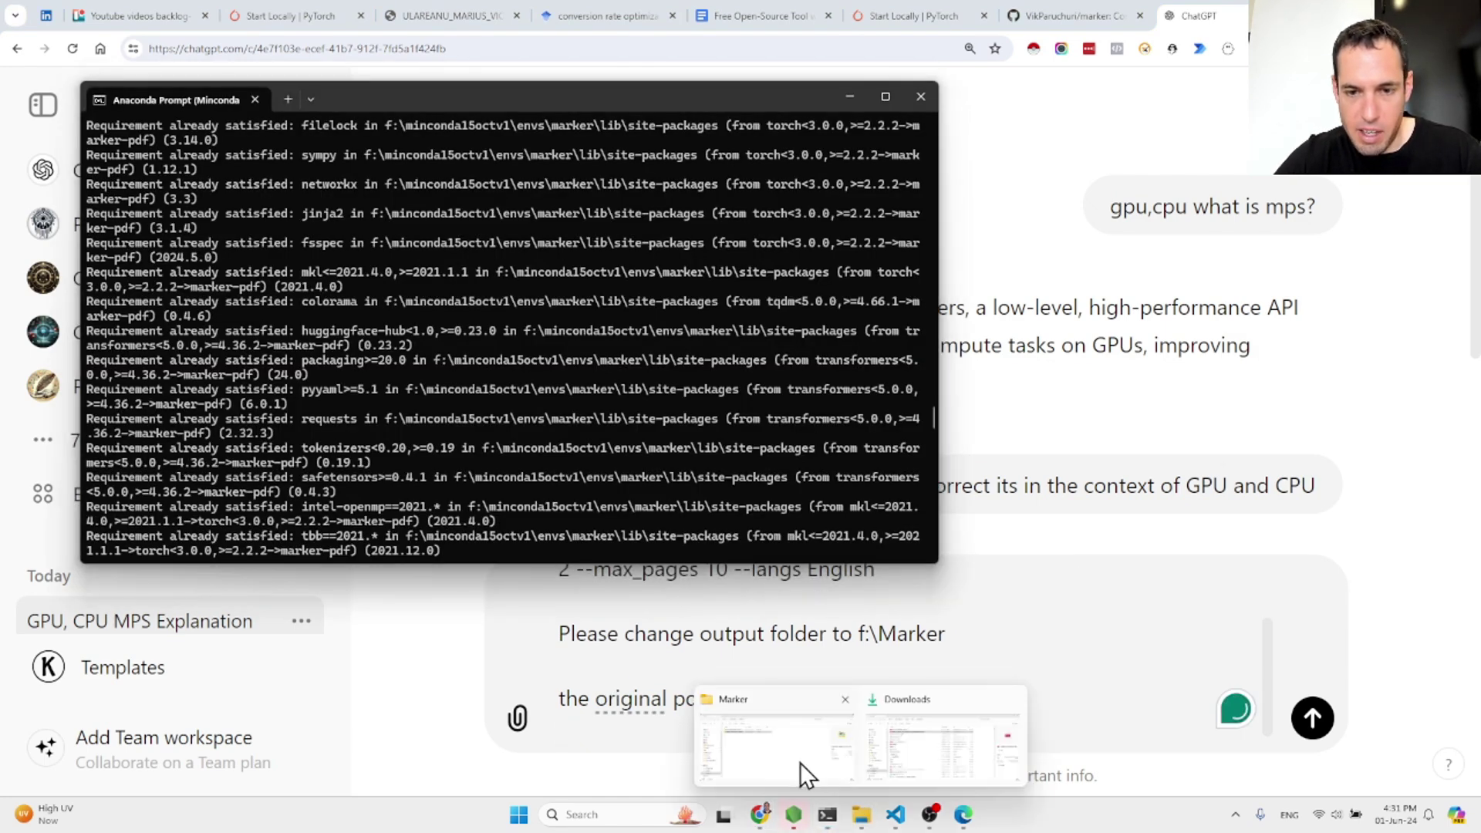
pyautogui.click(799, 761)
pyautogui.click(902, 742)
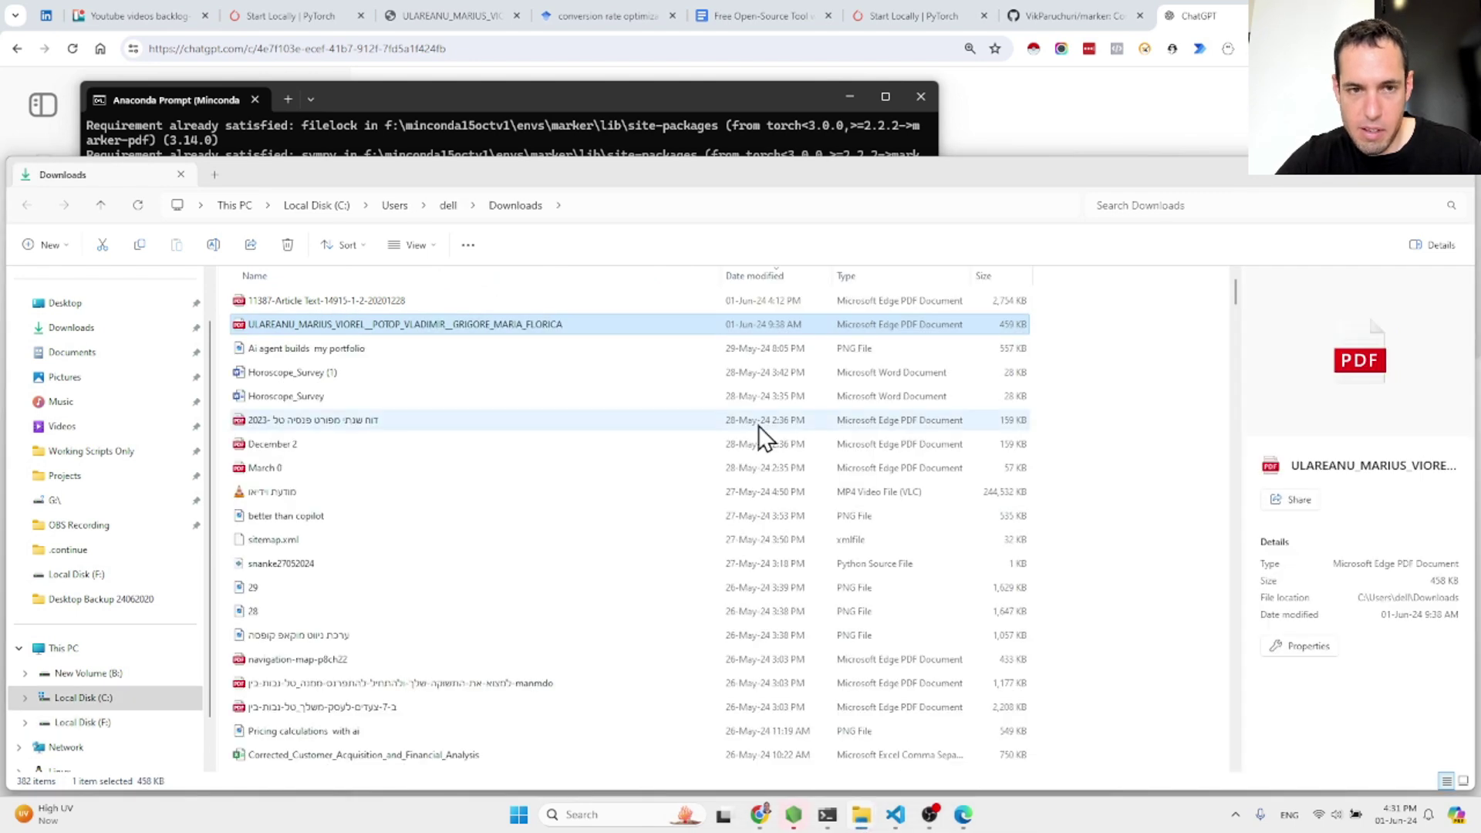
pyautogui.rightClick(577, 304)
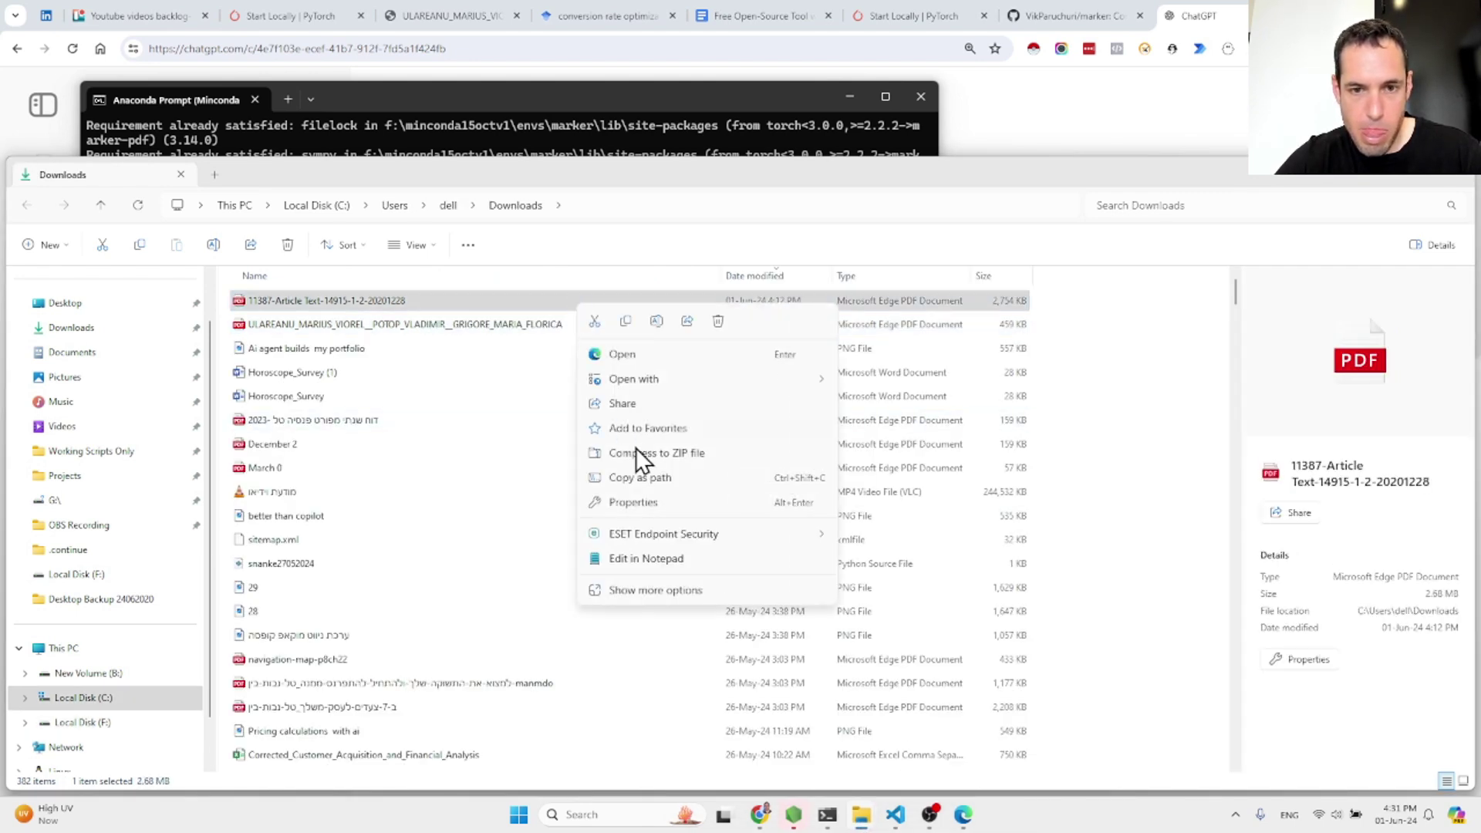
pyautogui.click(651, 478)
# Paste the PDF path into the message, send it, and copy ChatGPT's updated command.
pyautogui.click(1025, 114)
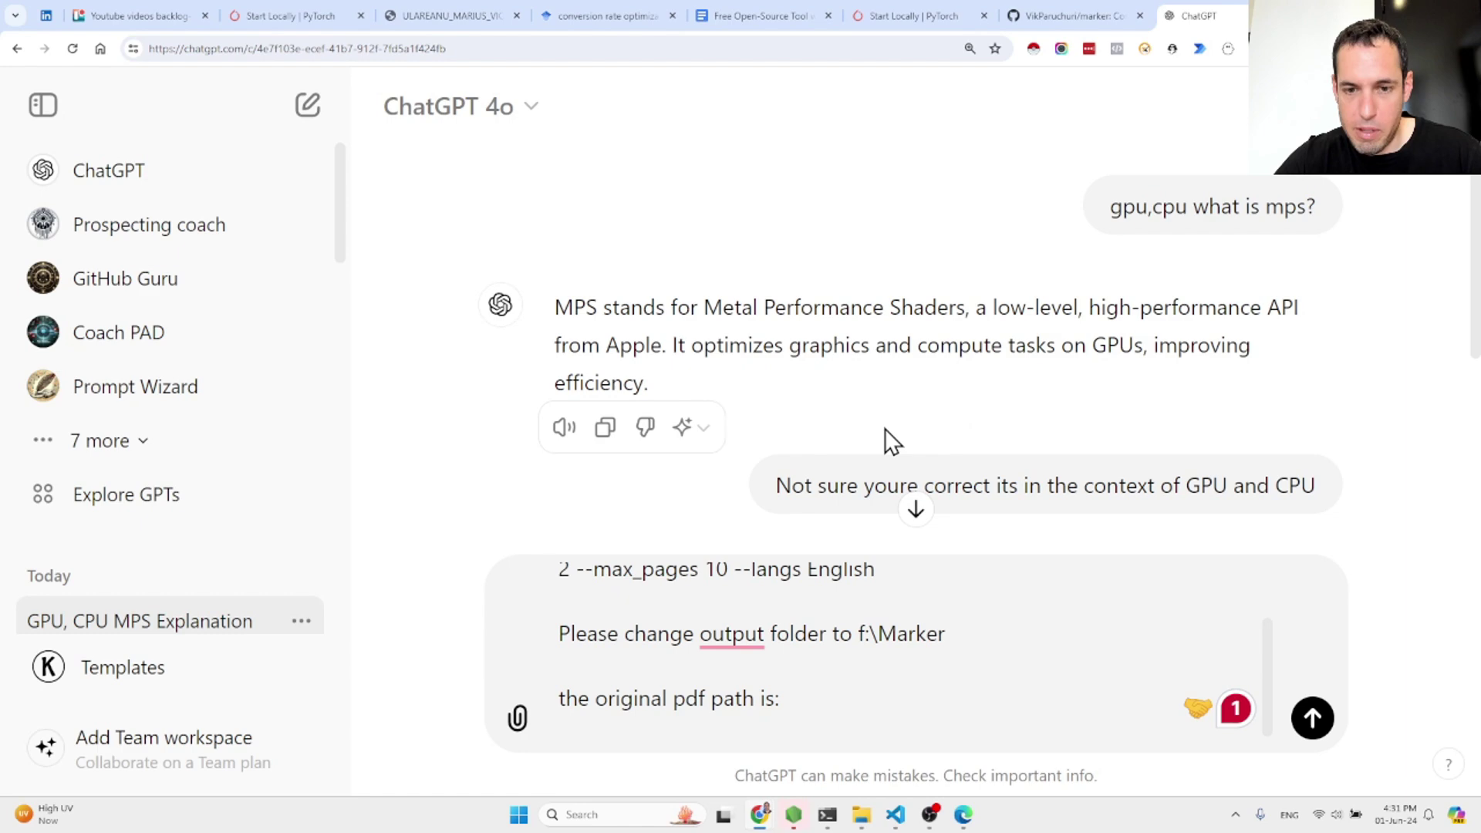
pyautogui.hotkey('ctrl', 'v')
pyautogui.press('Return')
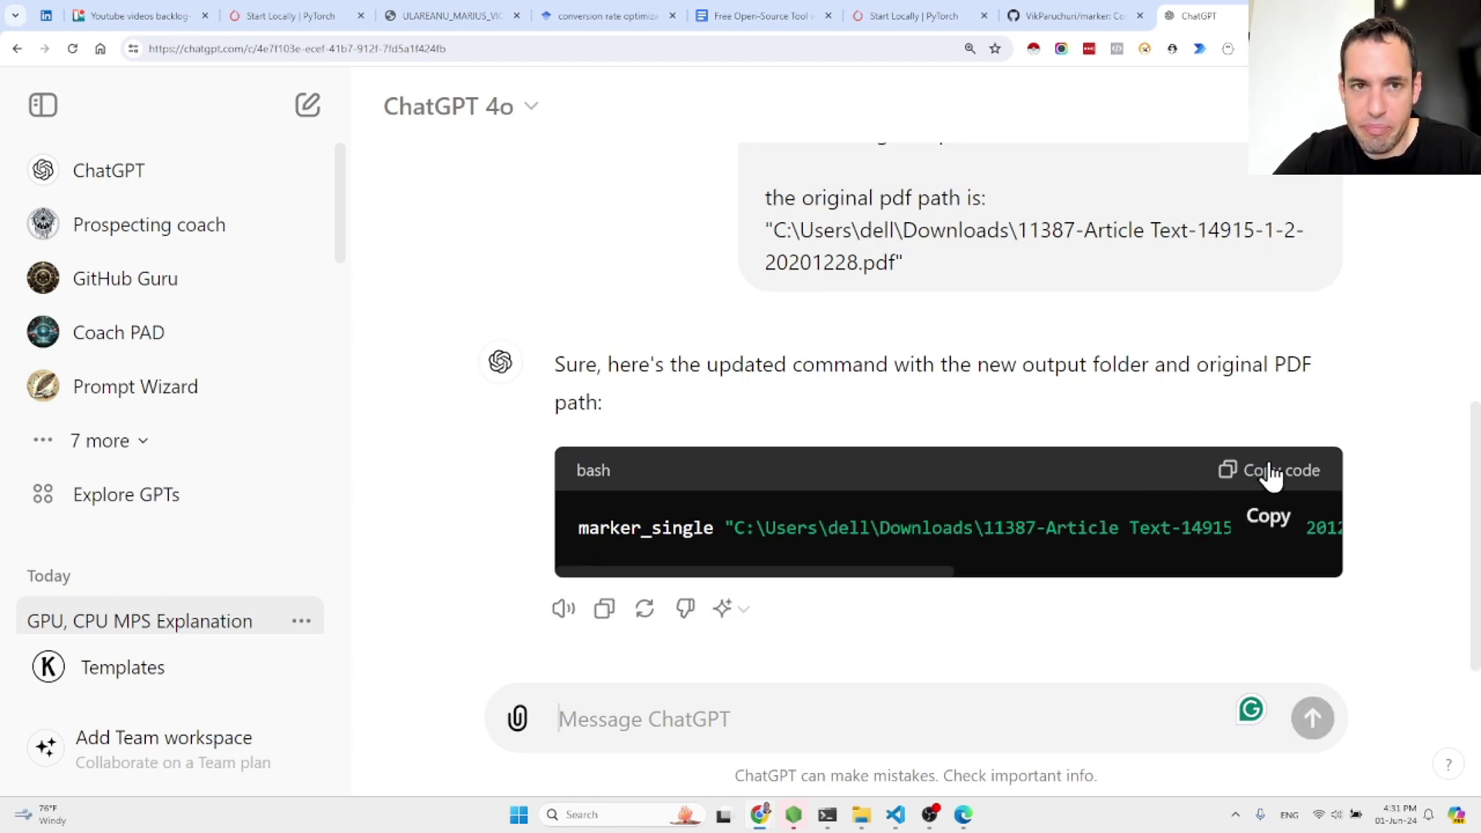
pyautogui.click(1295, 459)
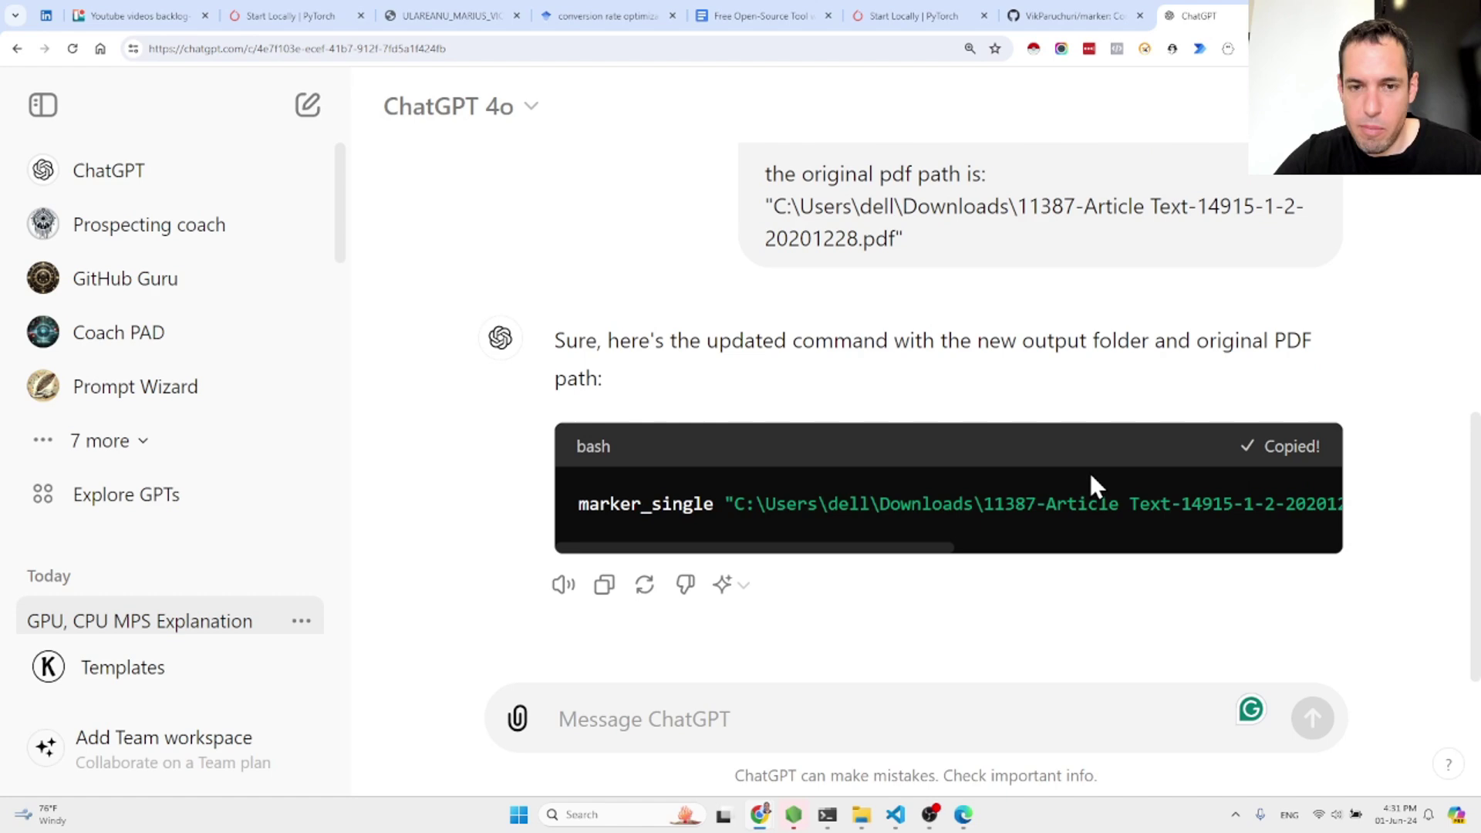
# Run the updated marker command for the article PDF in the Anaconda Prompt.
pyautogui.click(827, 815)
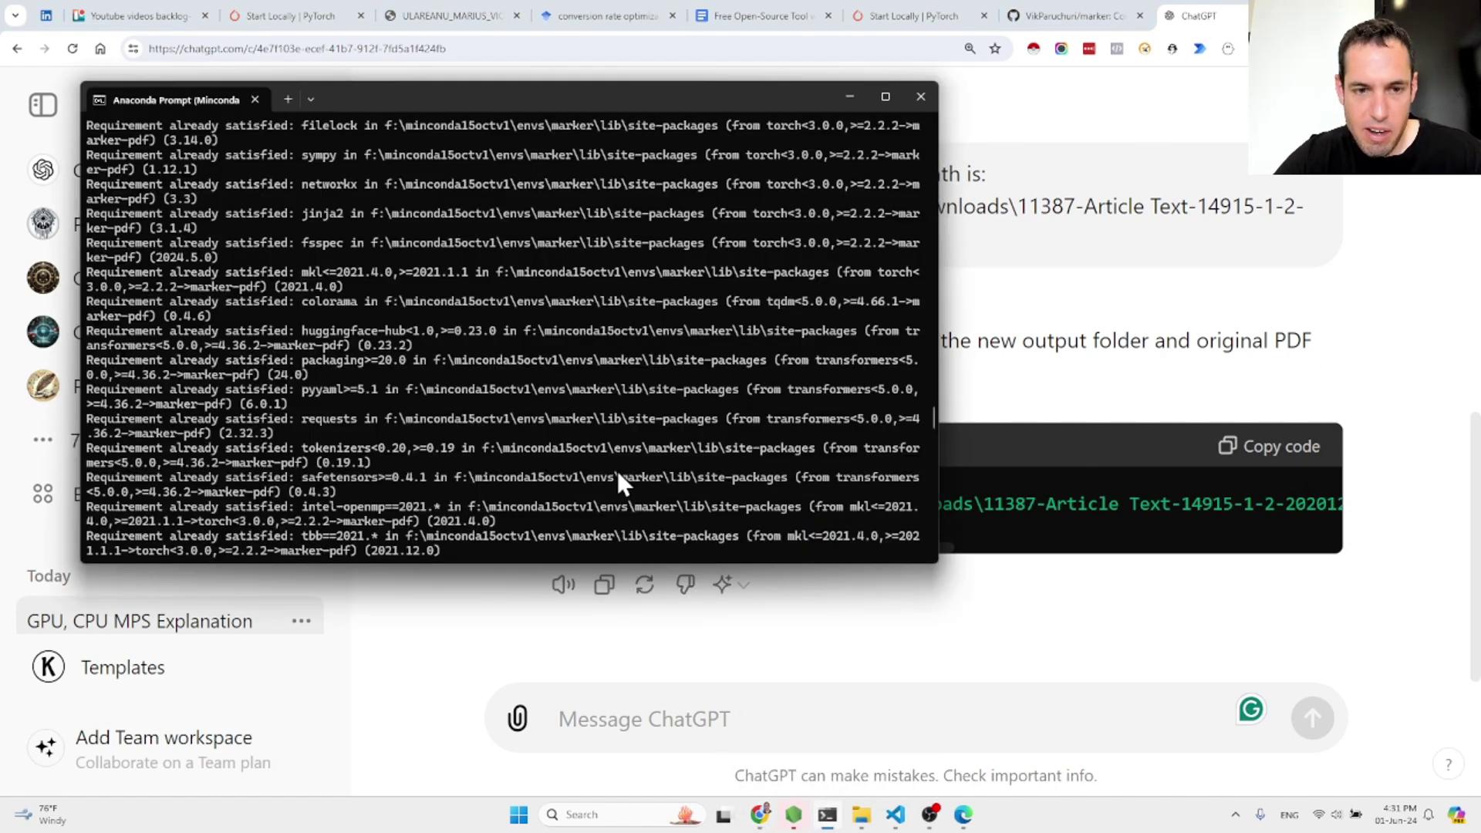
pyautogui.hotkey('ctrl', 'v')
pyautogui.press('Return')
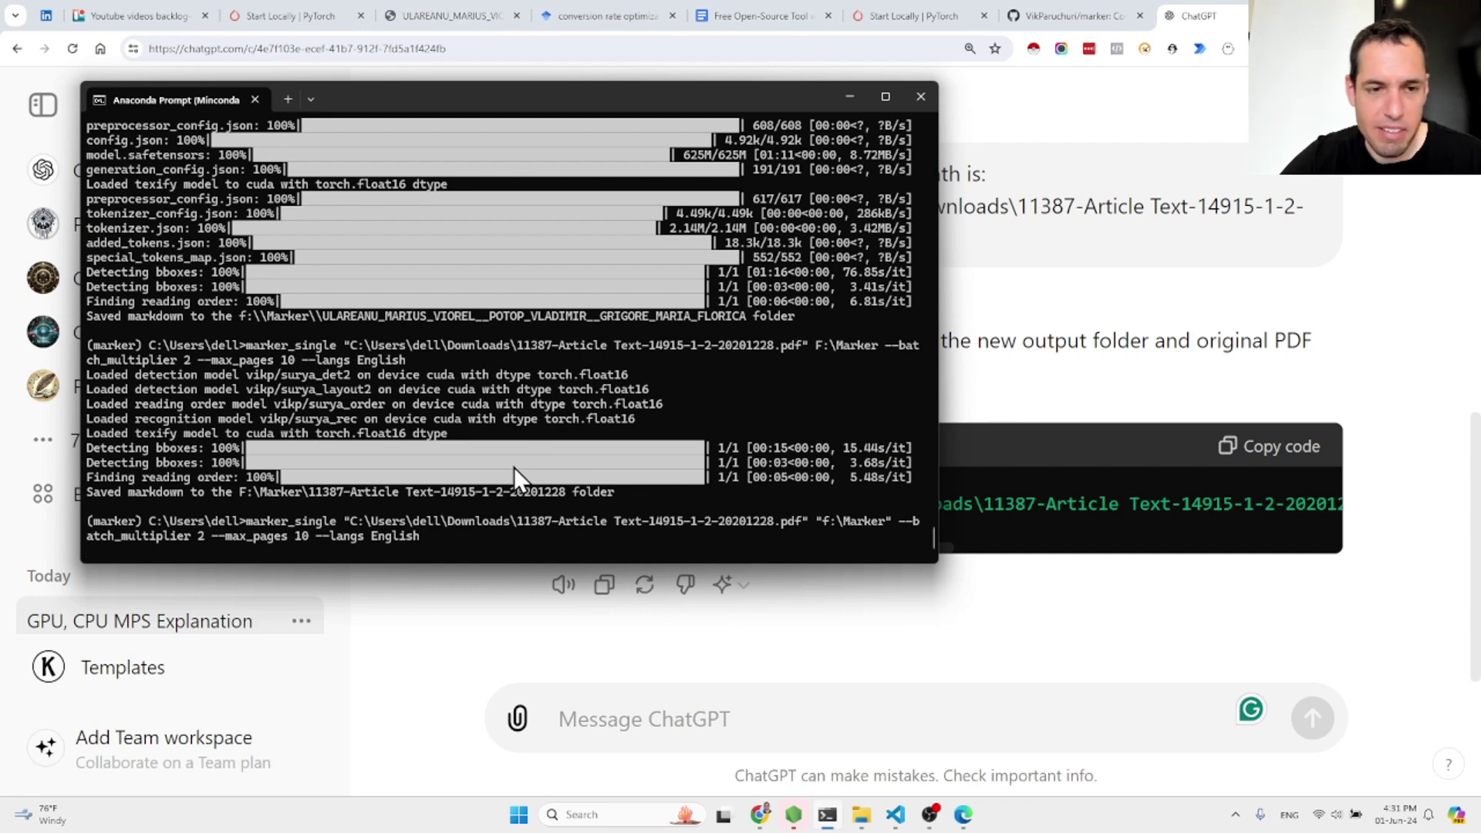
# Open the bodybuilding paper's output folder in F:\Marker and its meta.json file.
pyautogui.moveTo(864, 823)
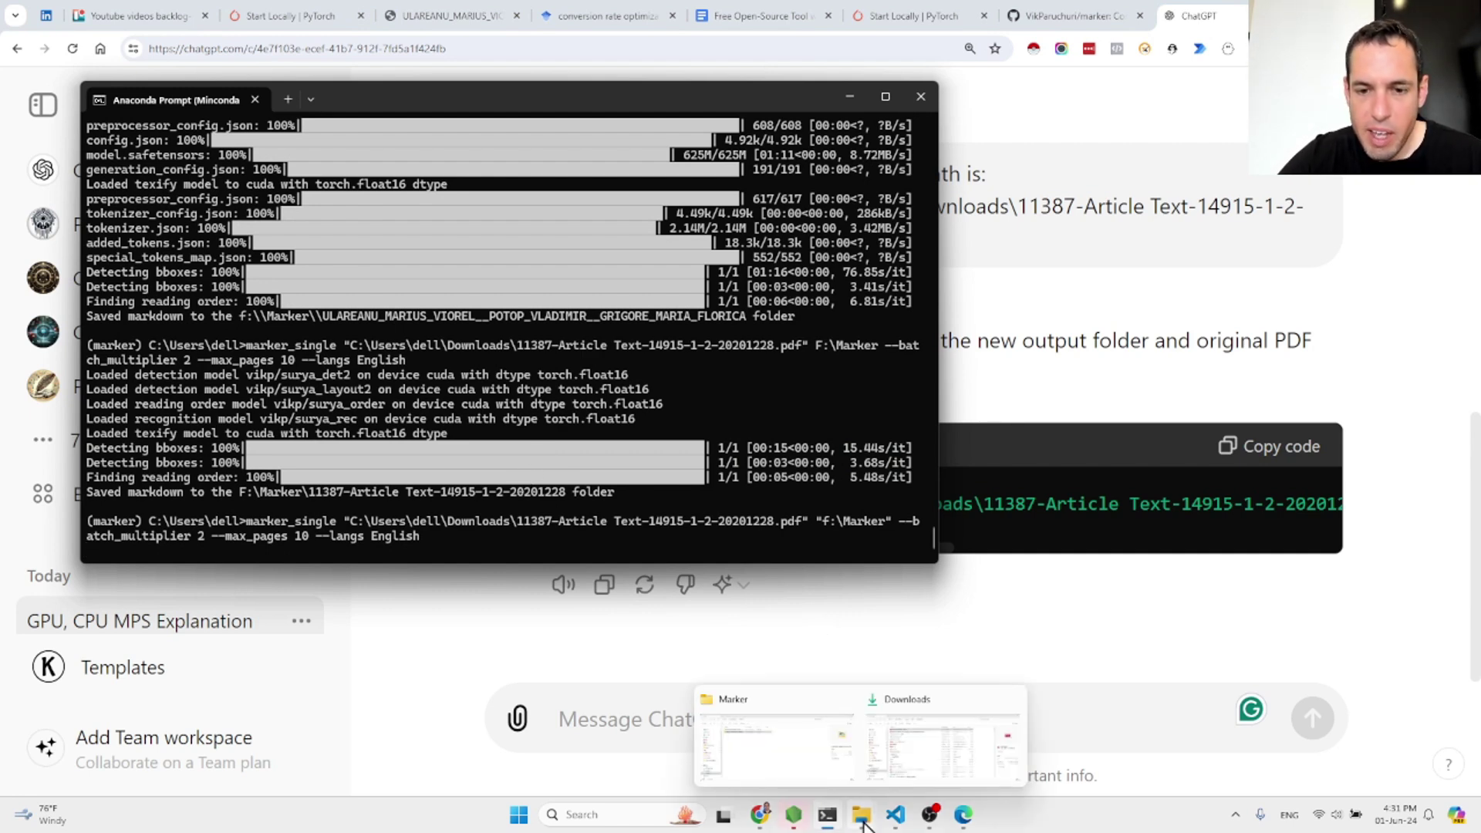
pyautogui.click(840, 785)
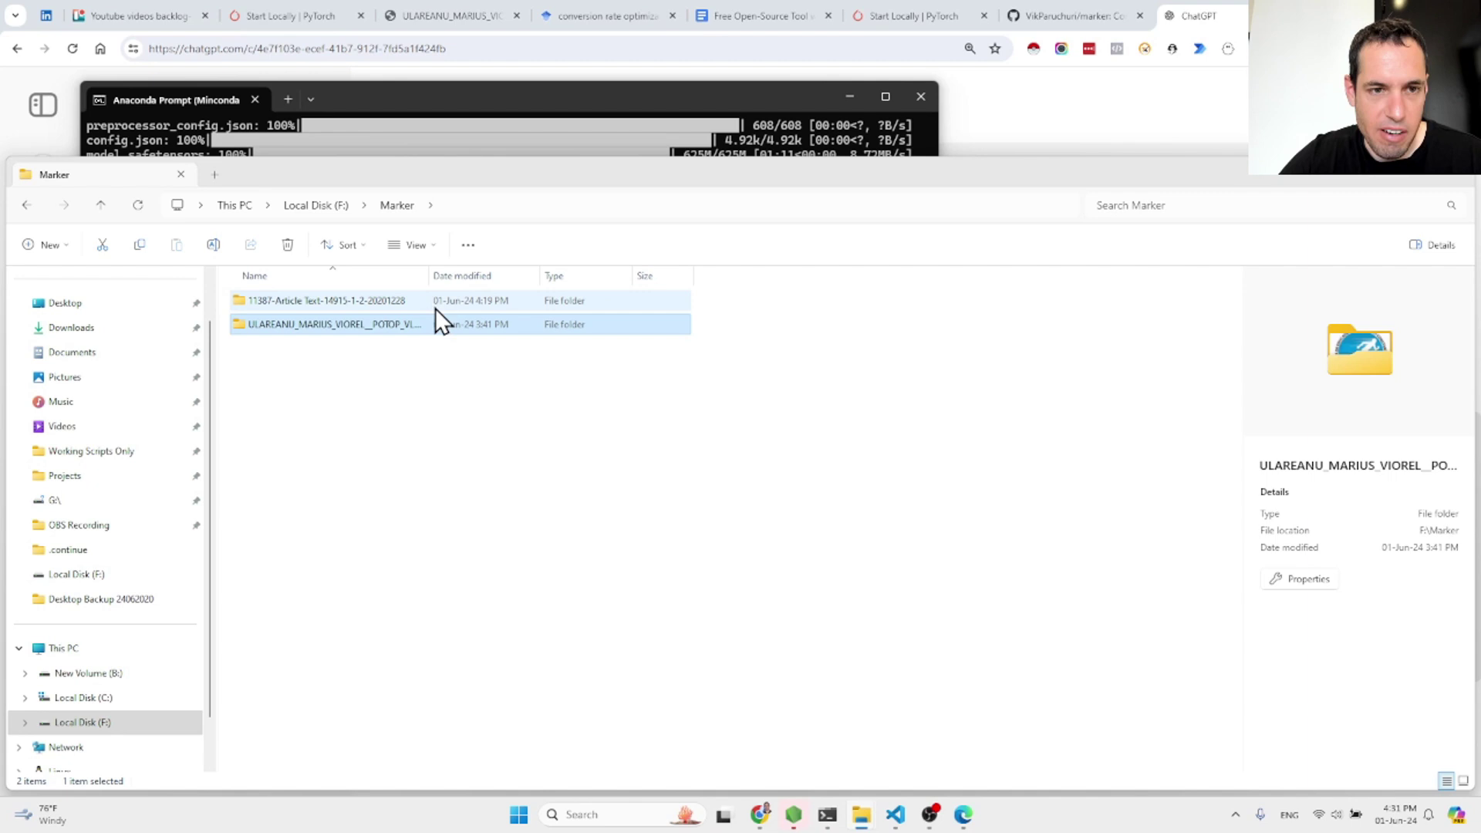
pyautogui.doubleClick(411, 323)
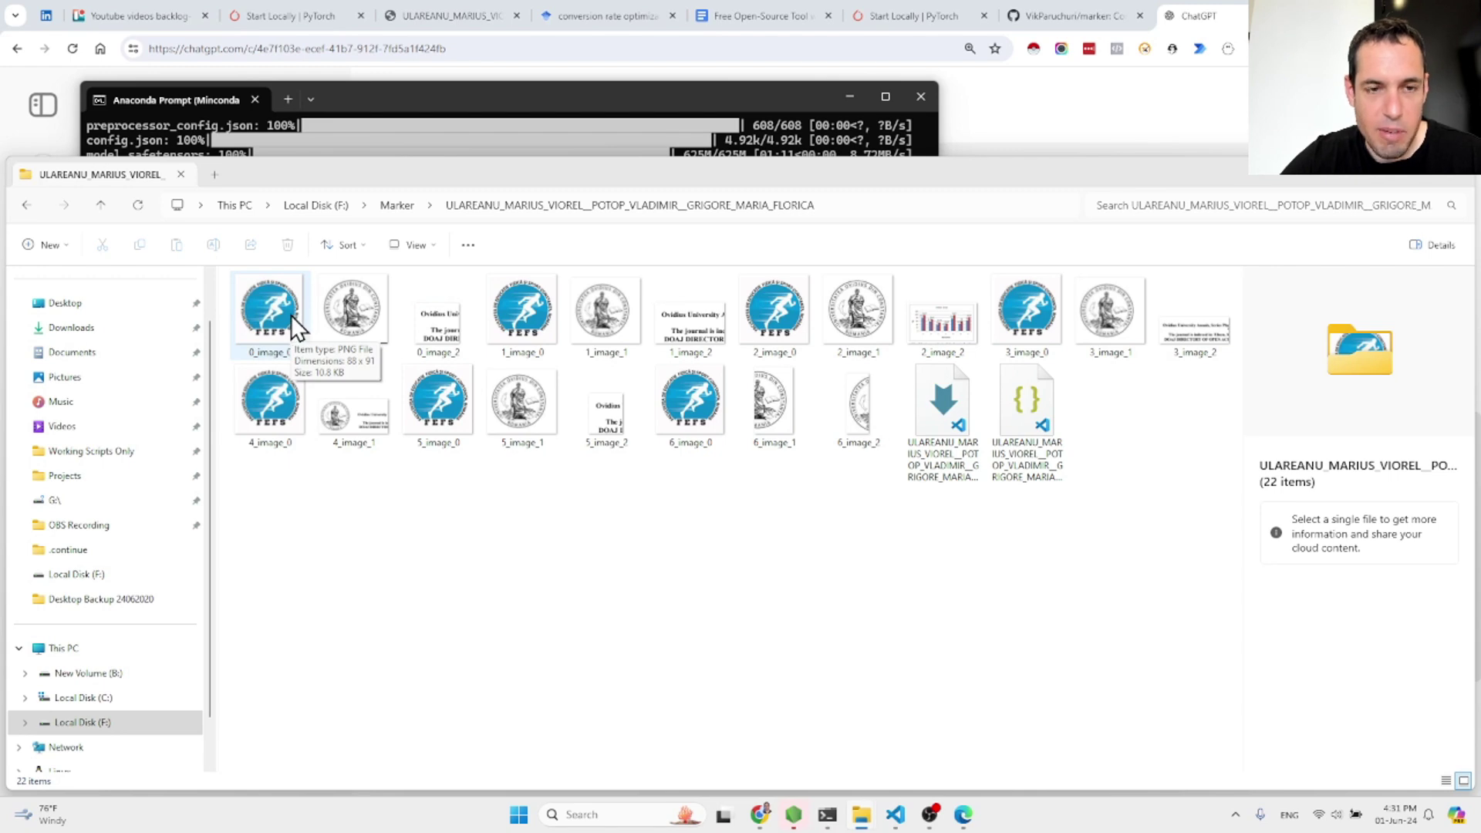
pyautogui.doubleClick(631, 174)
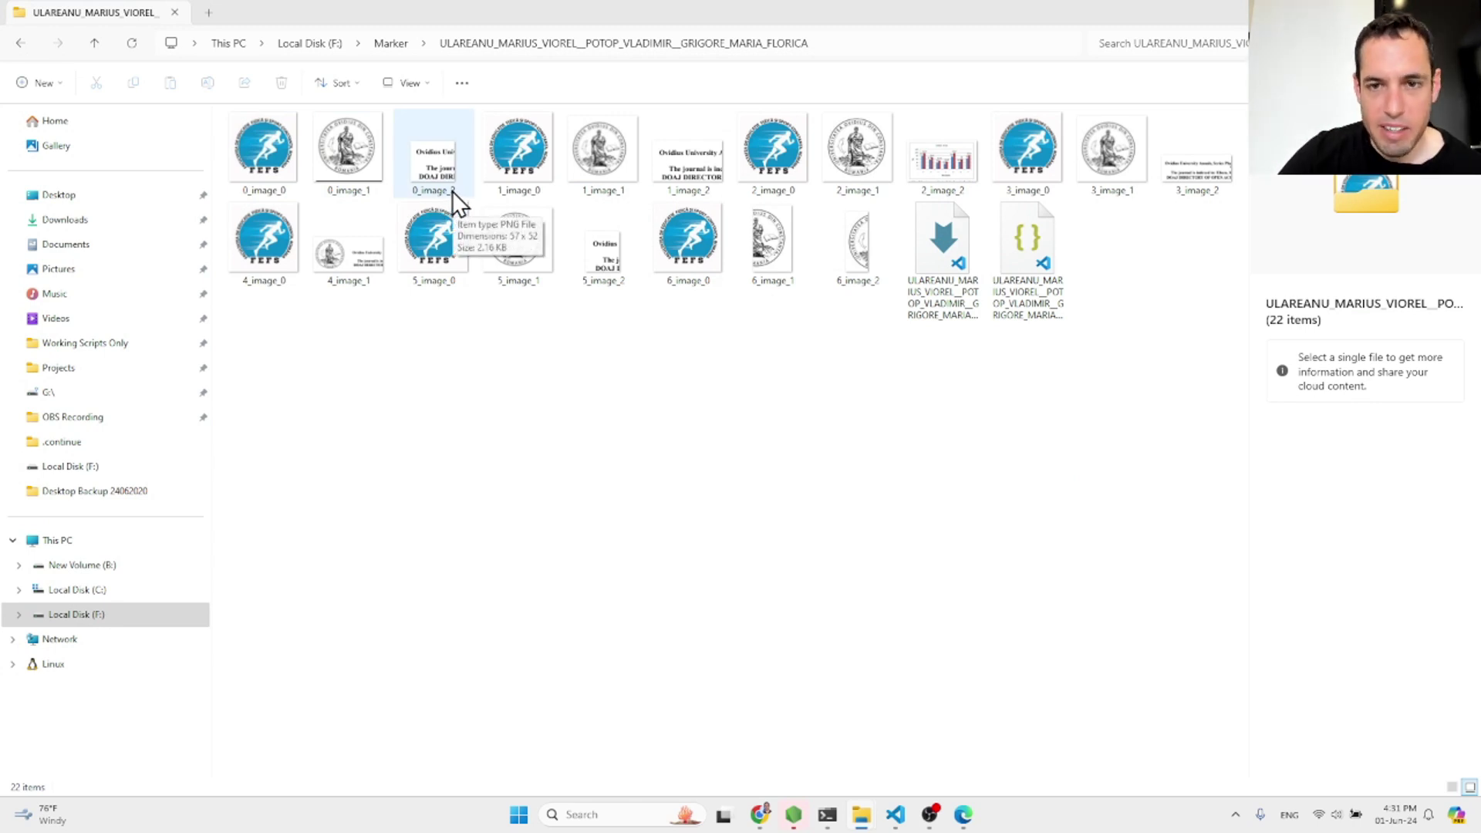
pyautogui.doubleClick(1015, 230)
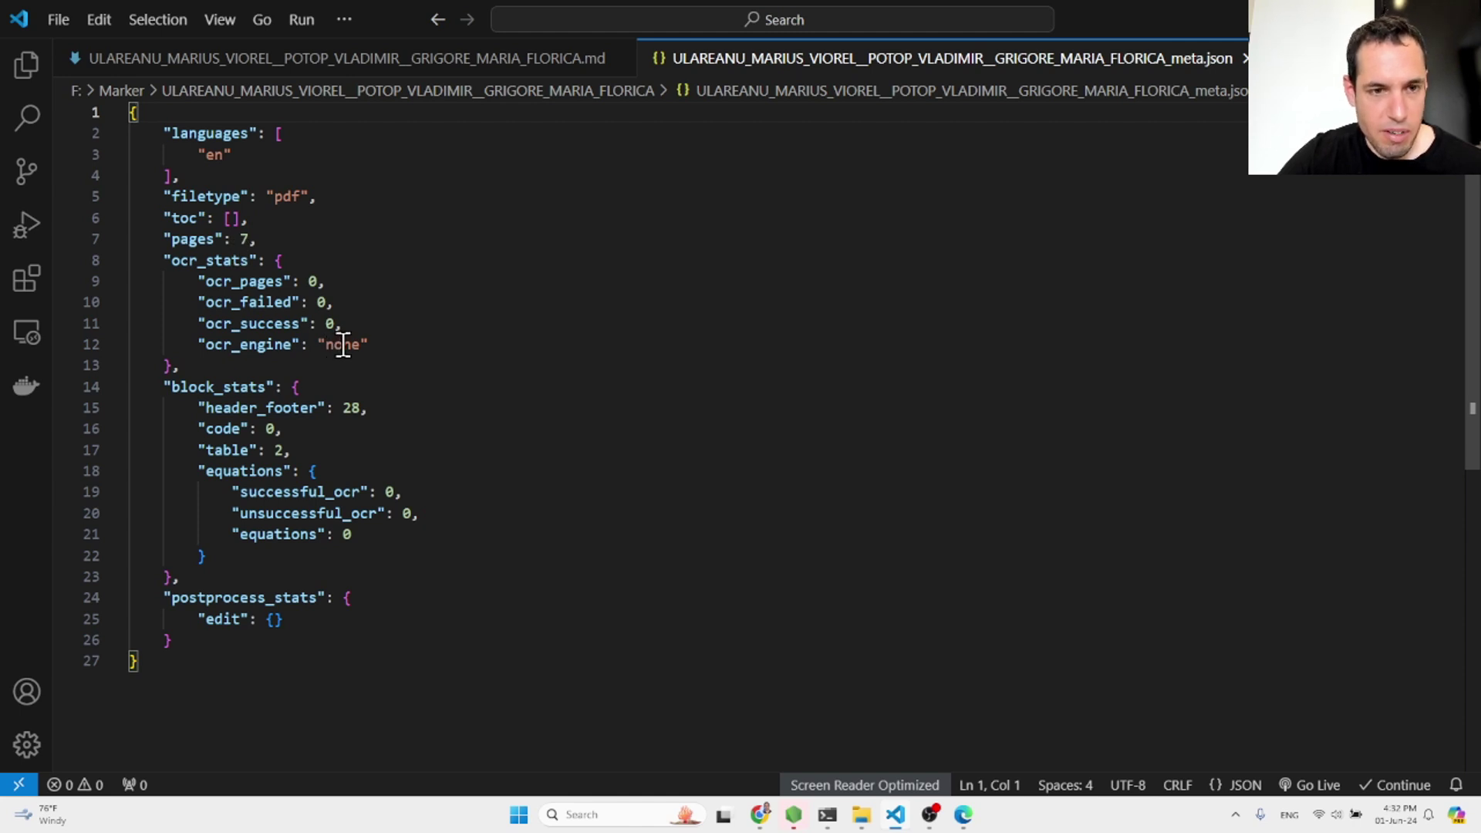
pyautogui.scroll(-1, 285, 523)
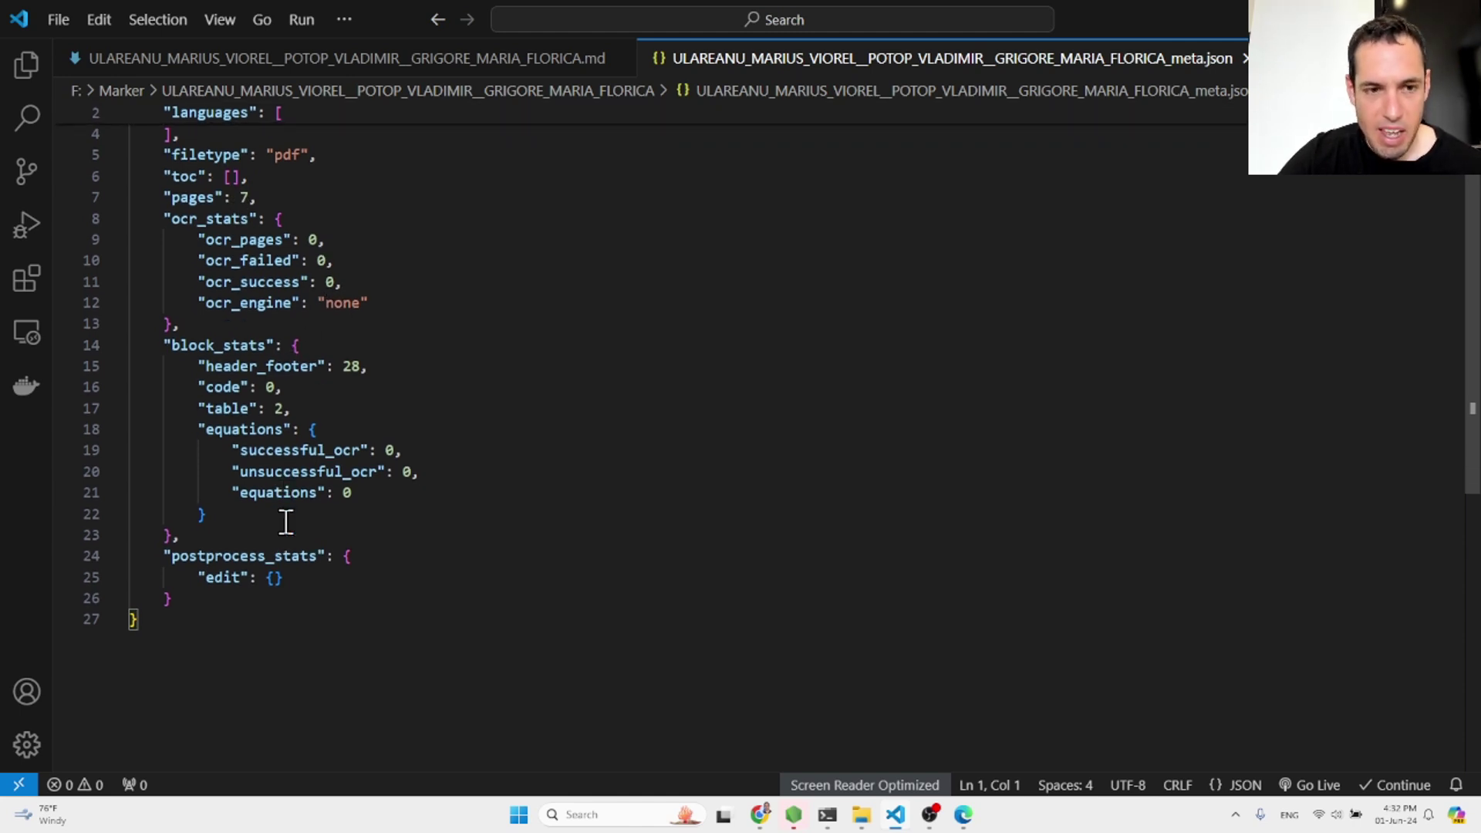
pyautogui.scroll(1, 285, 522)
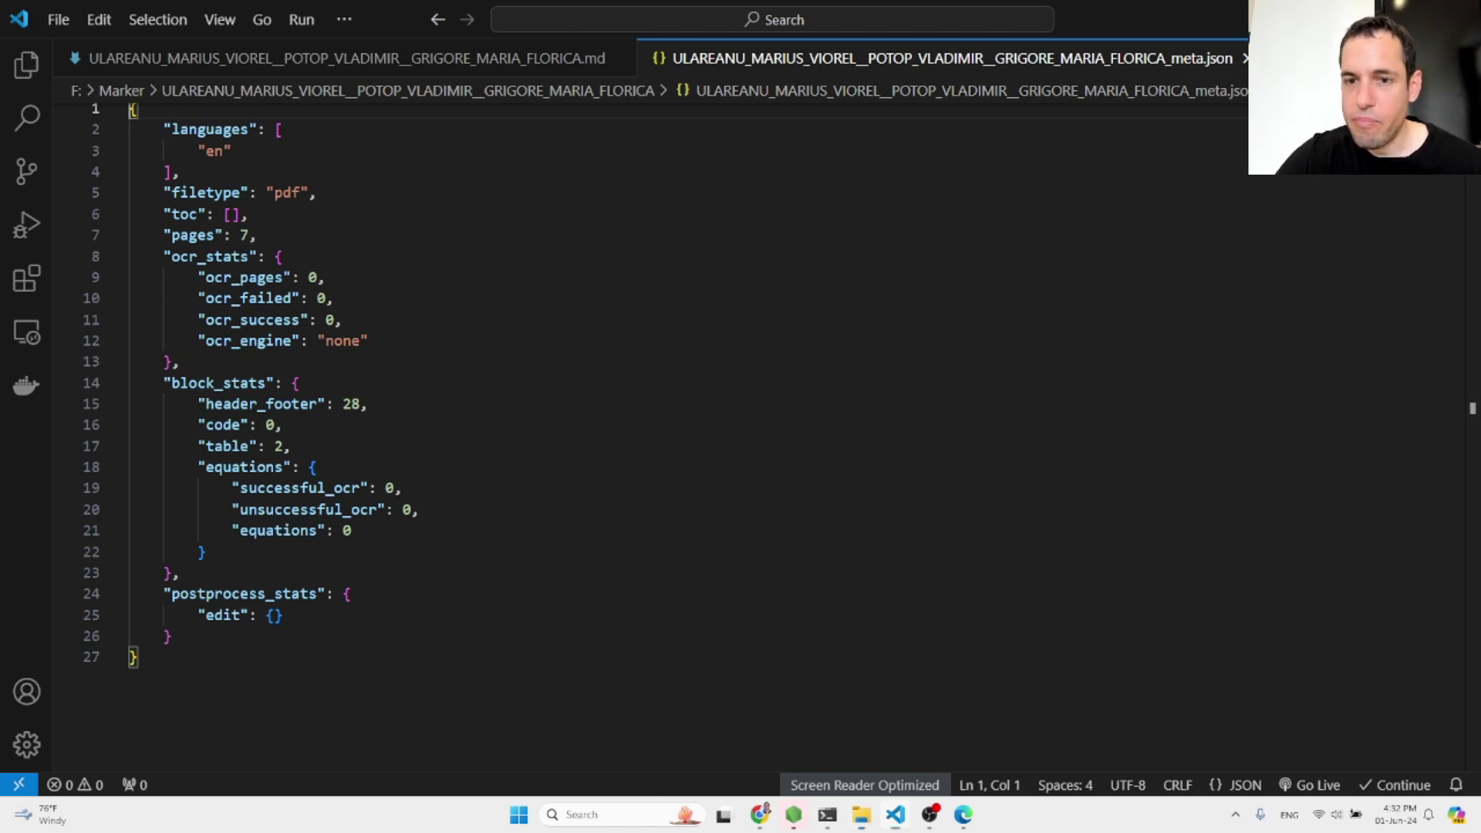
# Open the paper's .md file in VS Code and check its title and author line.
pyautogui.hotkey('alt', 'Tab')
pyautogui.click(927, 303)
pyautogui.doubleClick(927, 303)
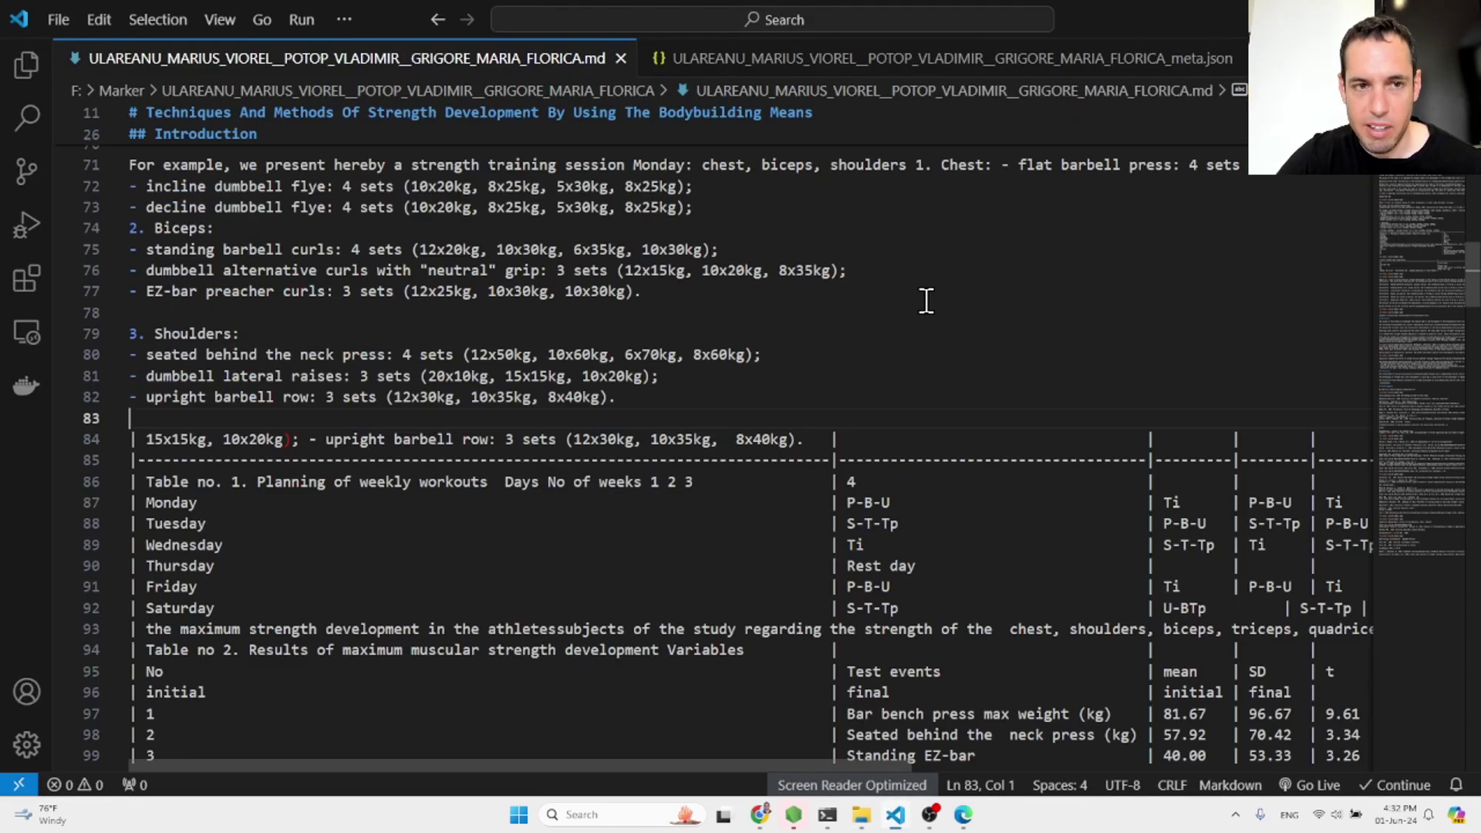
pyautogui.scroll(3, 812, 297)
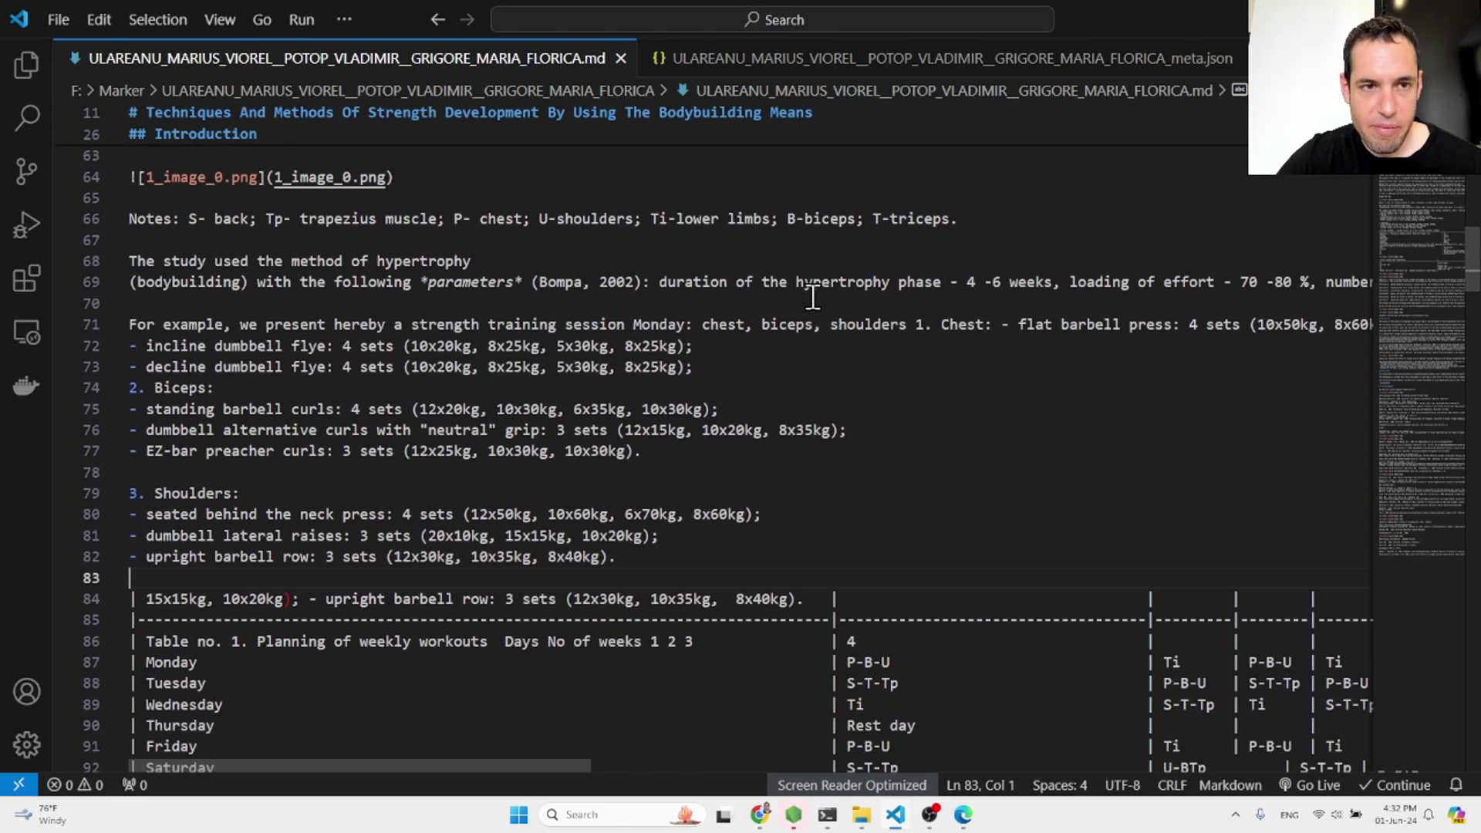
pyautogui.scroll(20, 813, 297)
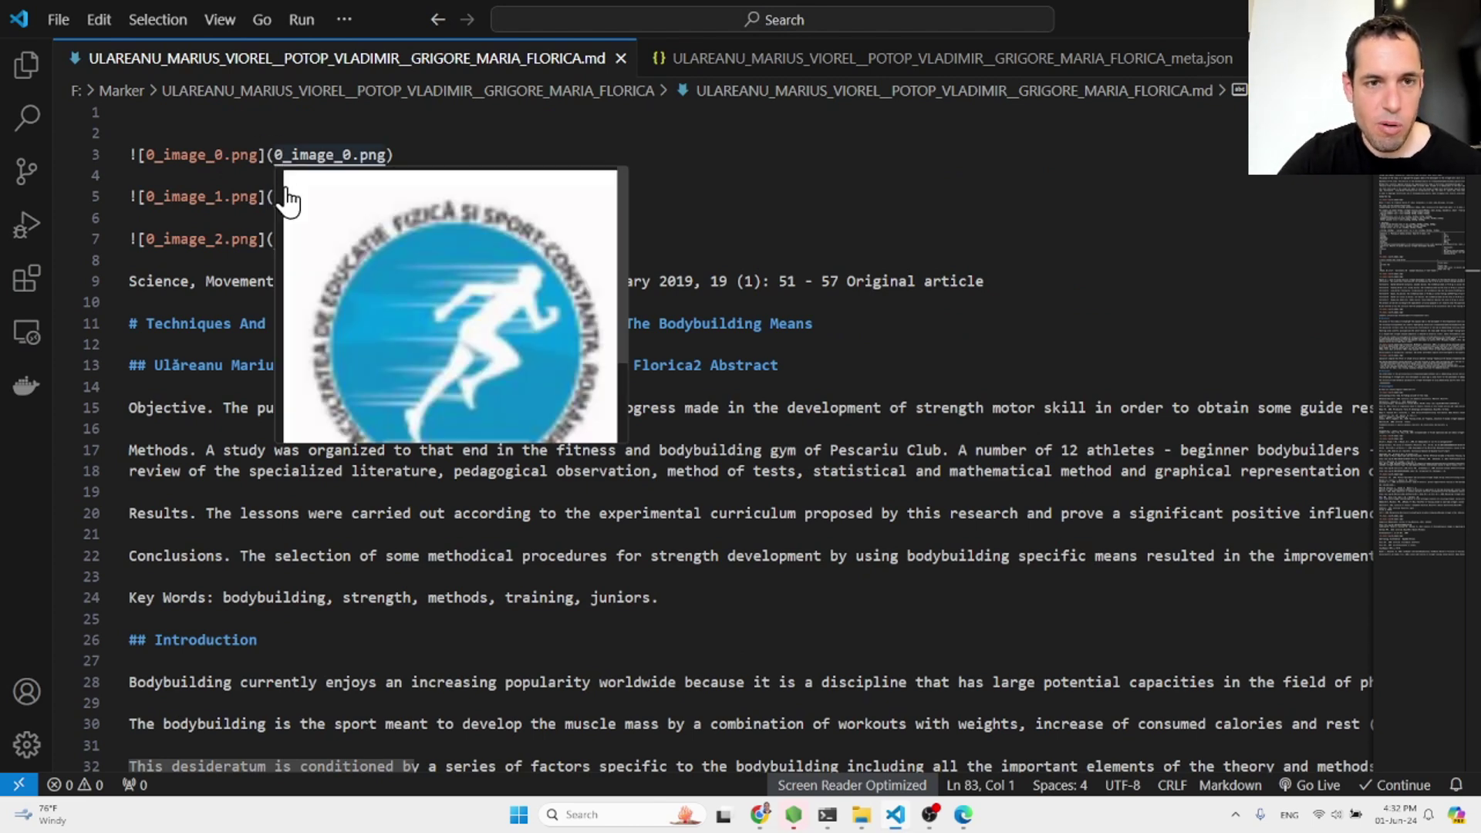
pyautogui.moveTo(228, 221)
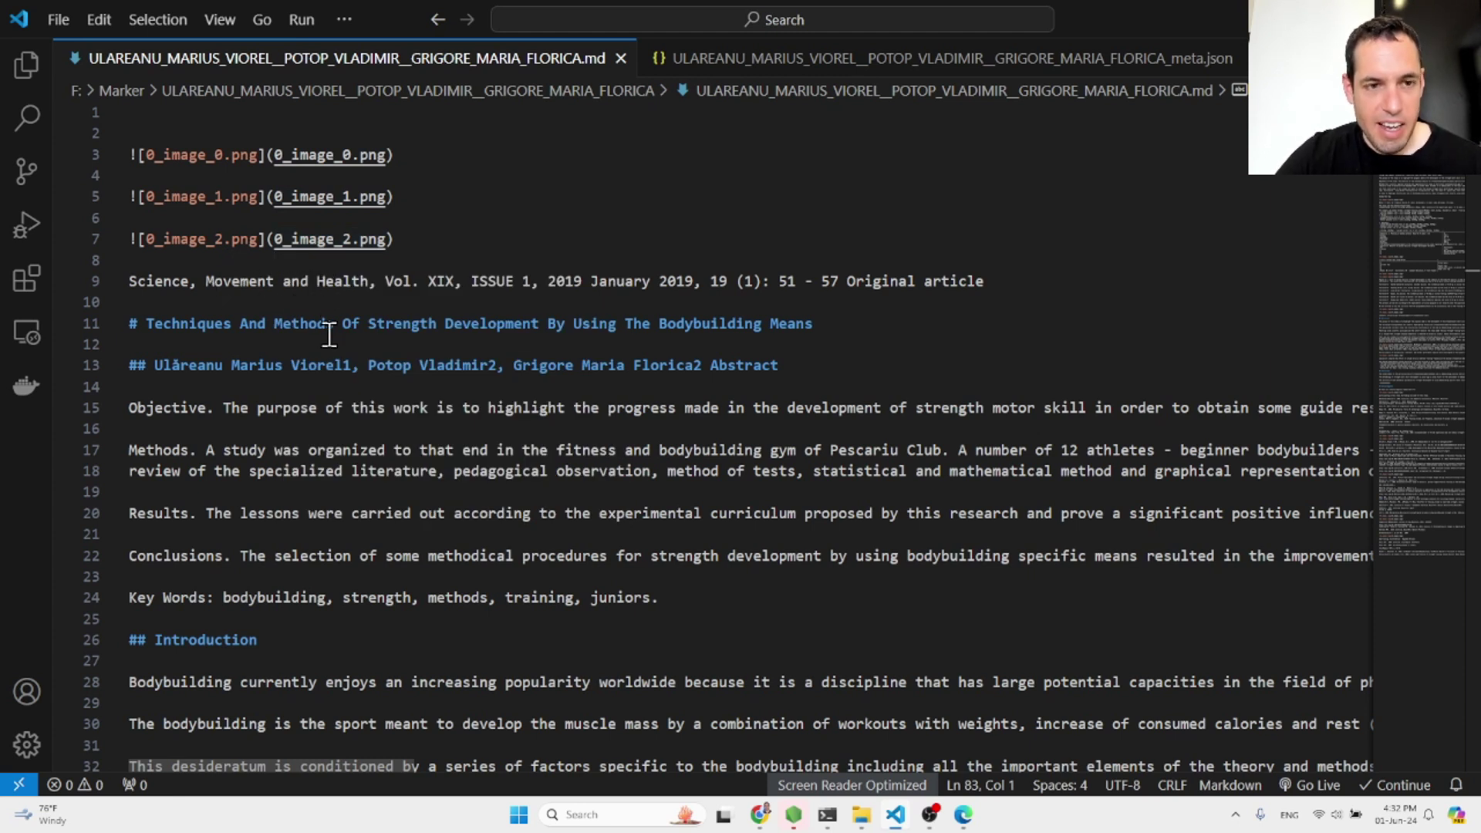
pyautogui.tripleClick(297, 365)
pyautogui.click(292, 409)
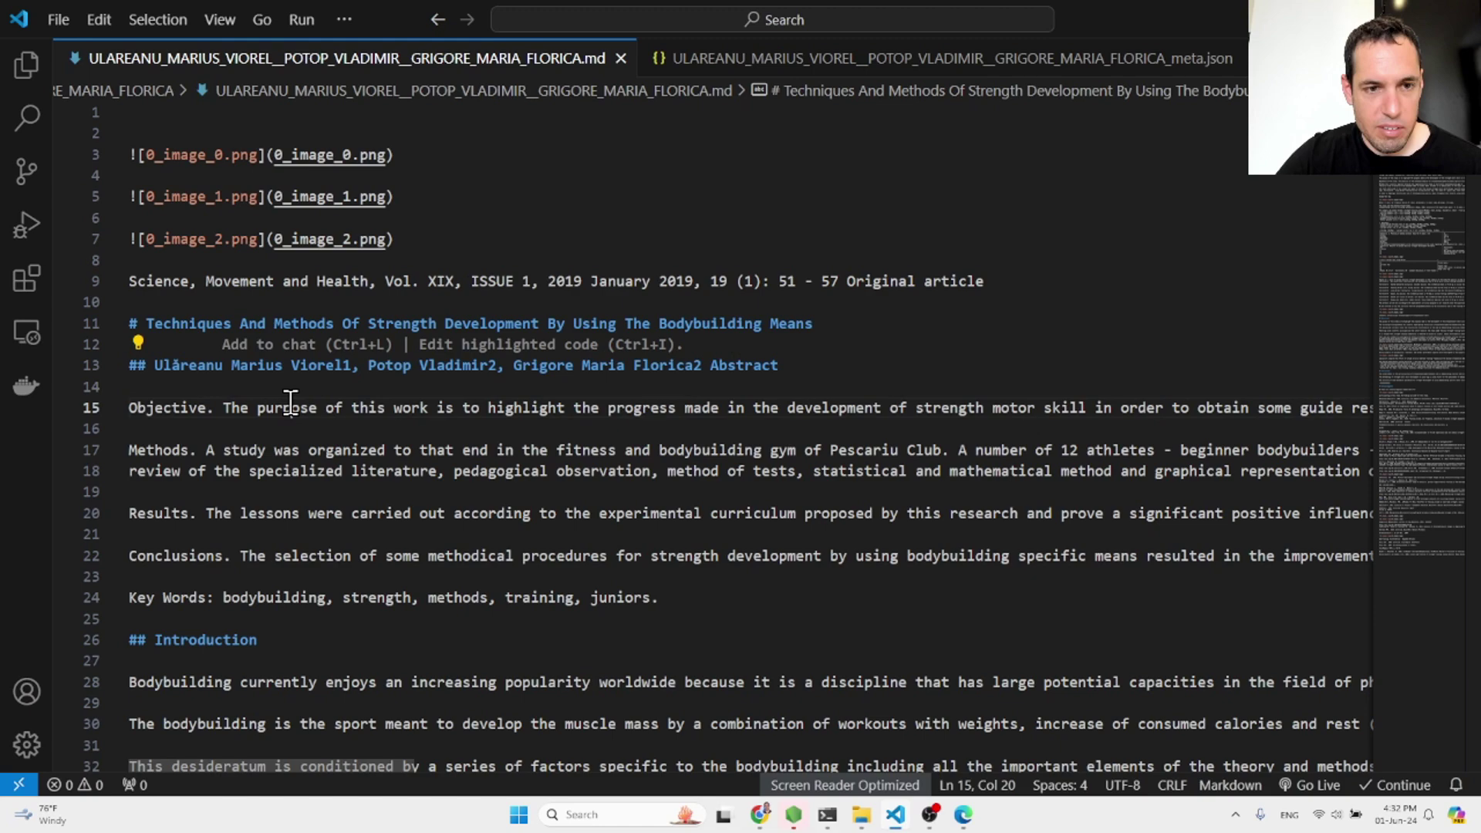
# Scroll through the markdown's headings, image links and tables, then snap VS Code to the left half.
pyautogui.scroll(-2, 292, 419)
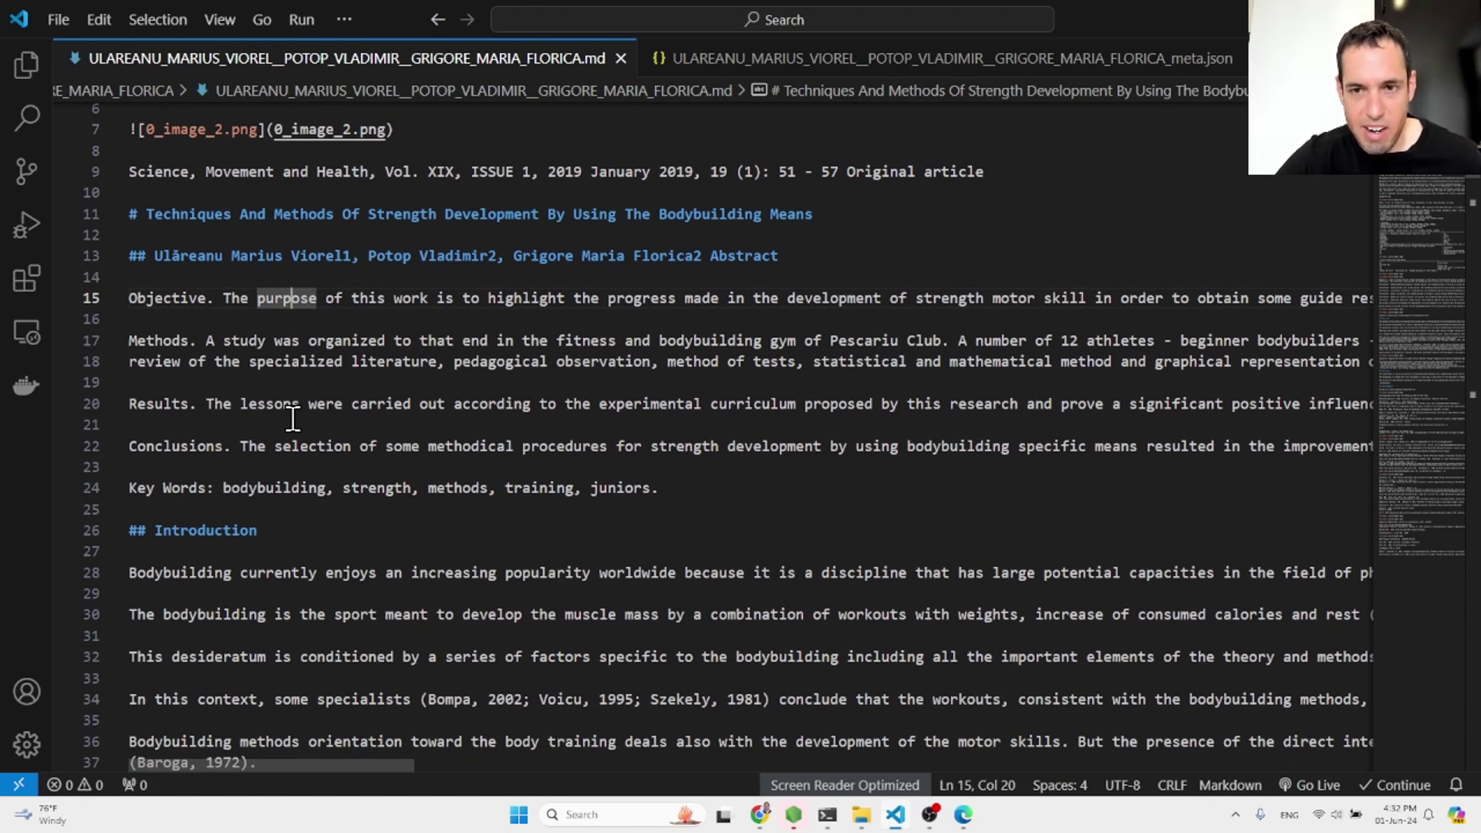
pyautogui.scroll(-6, 293, 419)
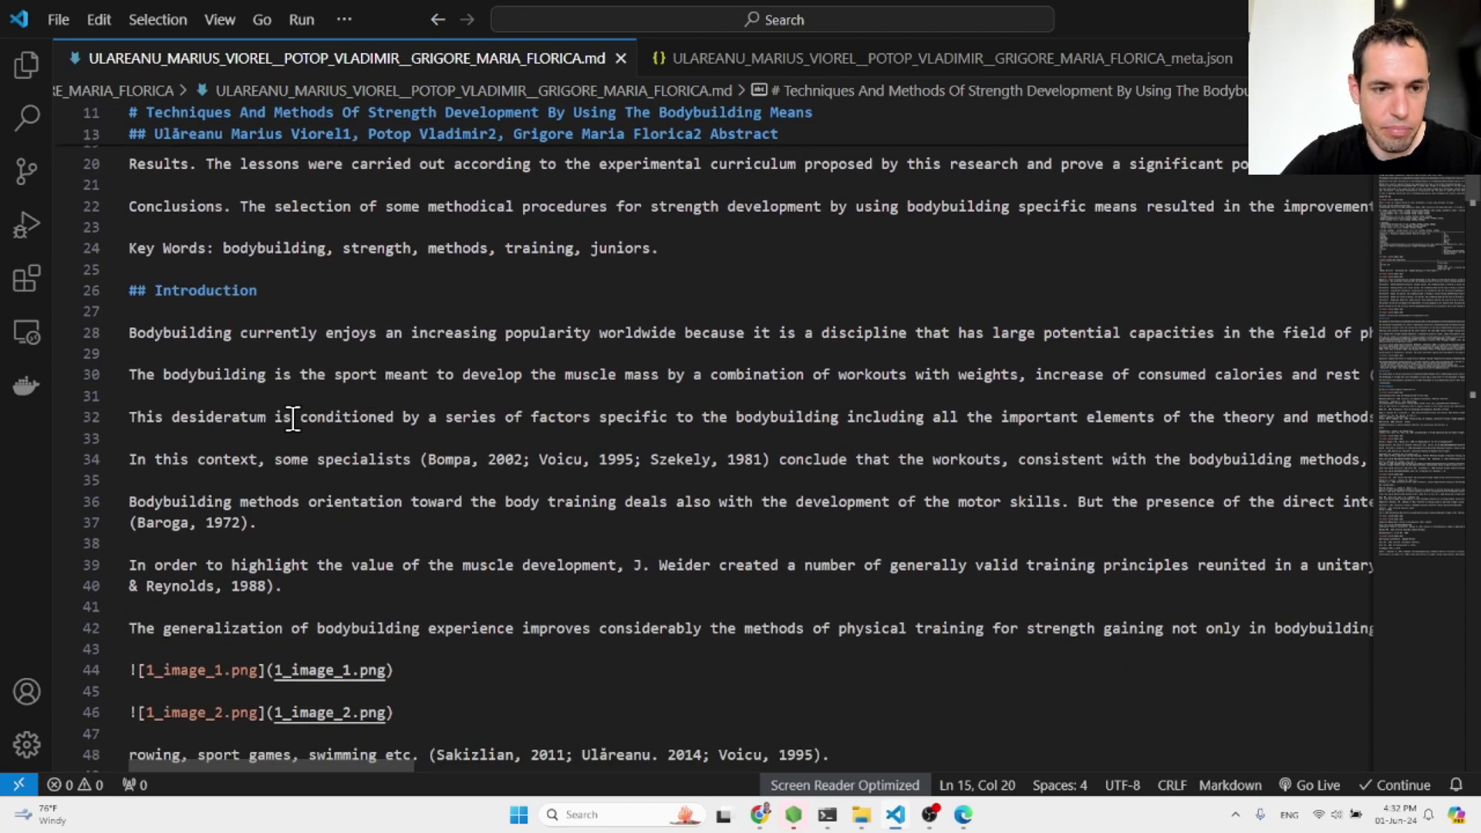
pyautogui.scroll(-1, 306, 479)
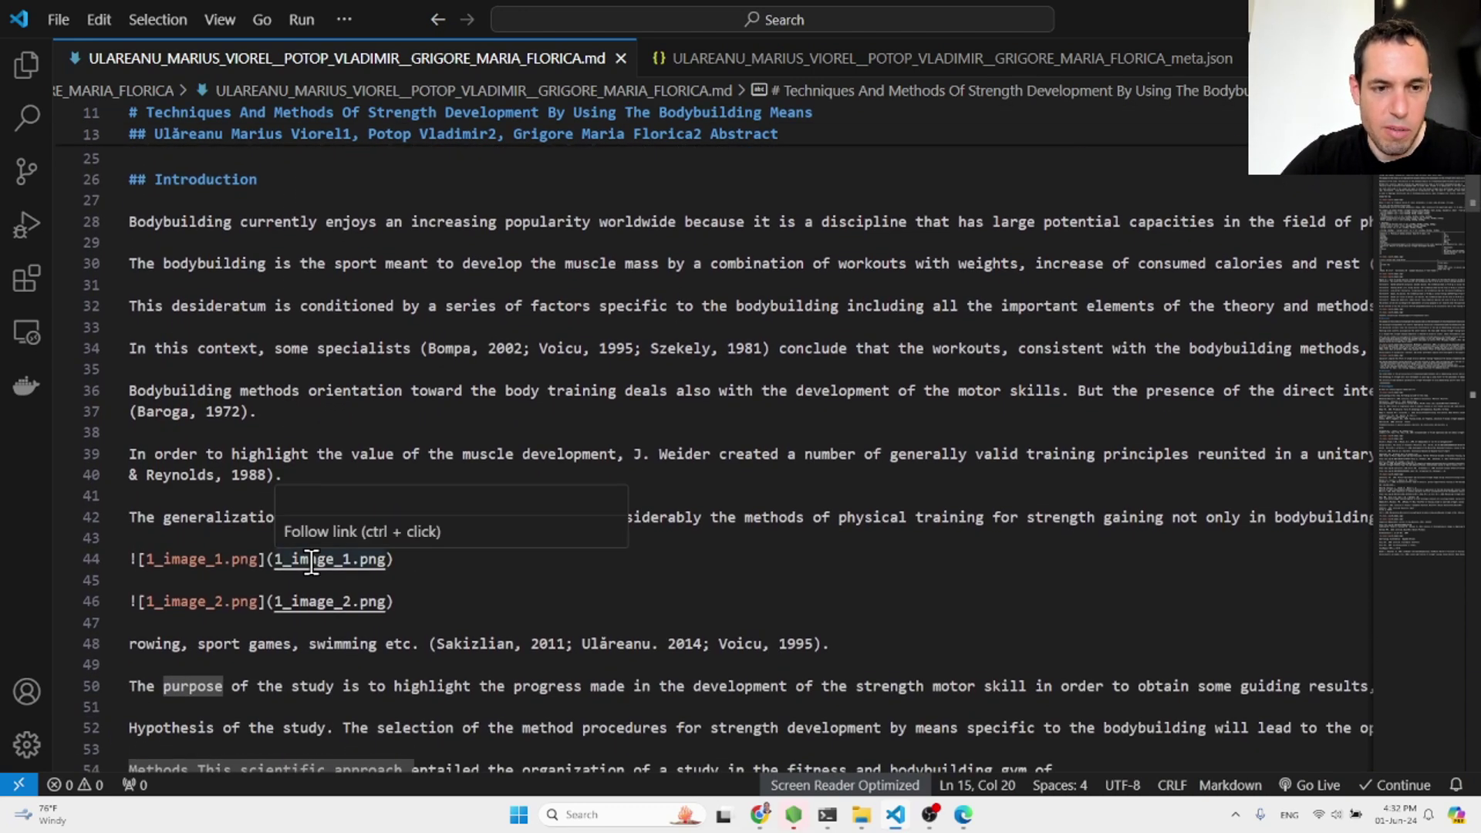
pyautogui.scroll(-3, 309, 586)
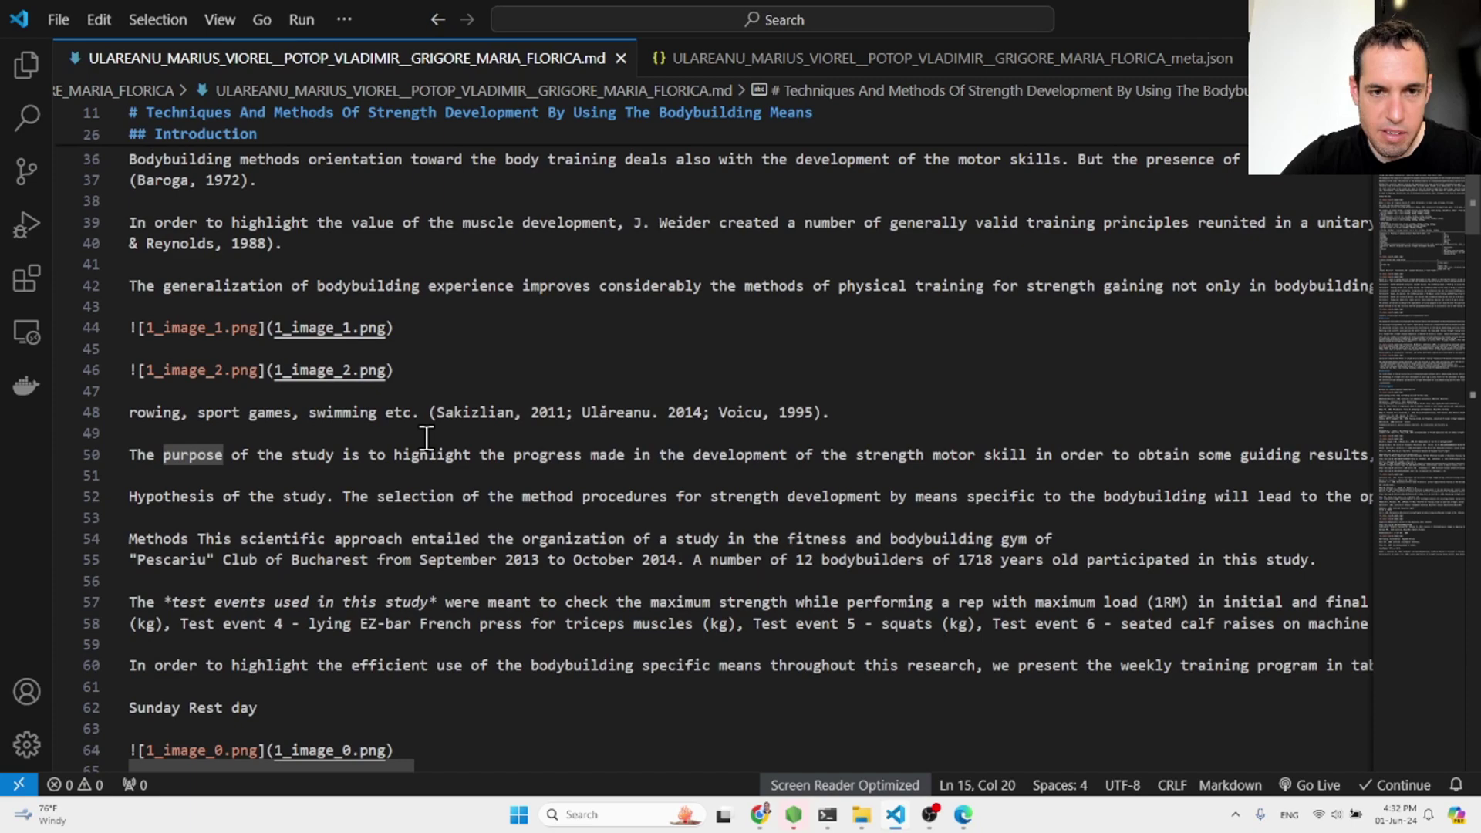
pyautogui.scroll(-6, 499, 410)
pyautogui.scroll(-1, 499, 410)
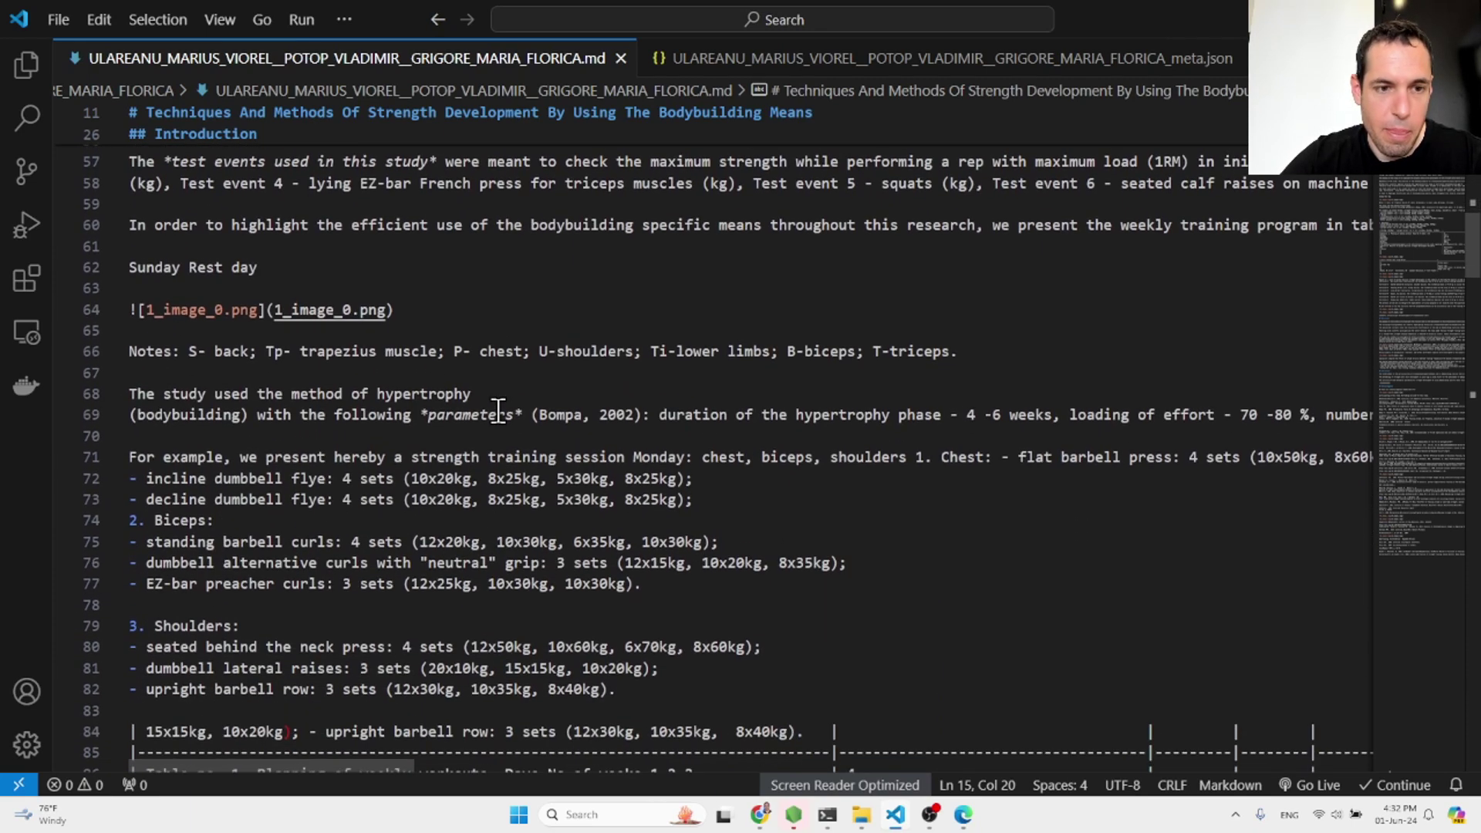
pyautogui.scroll(-5, 398, 575)
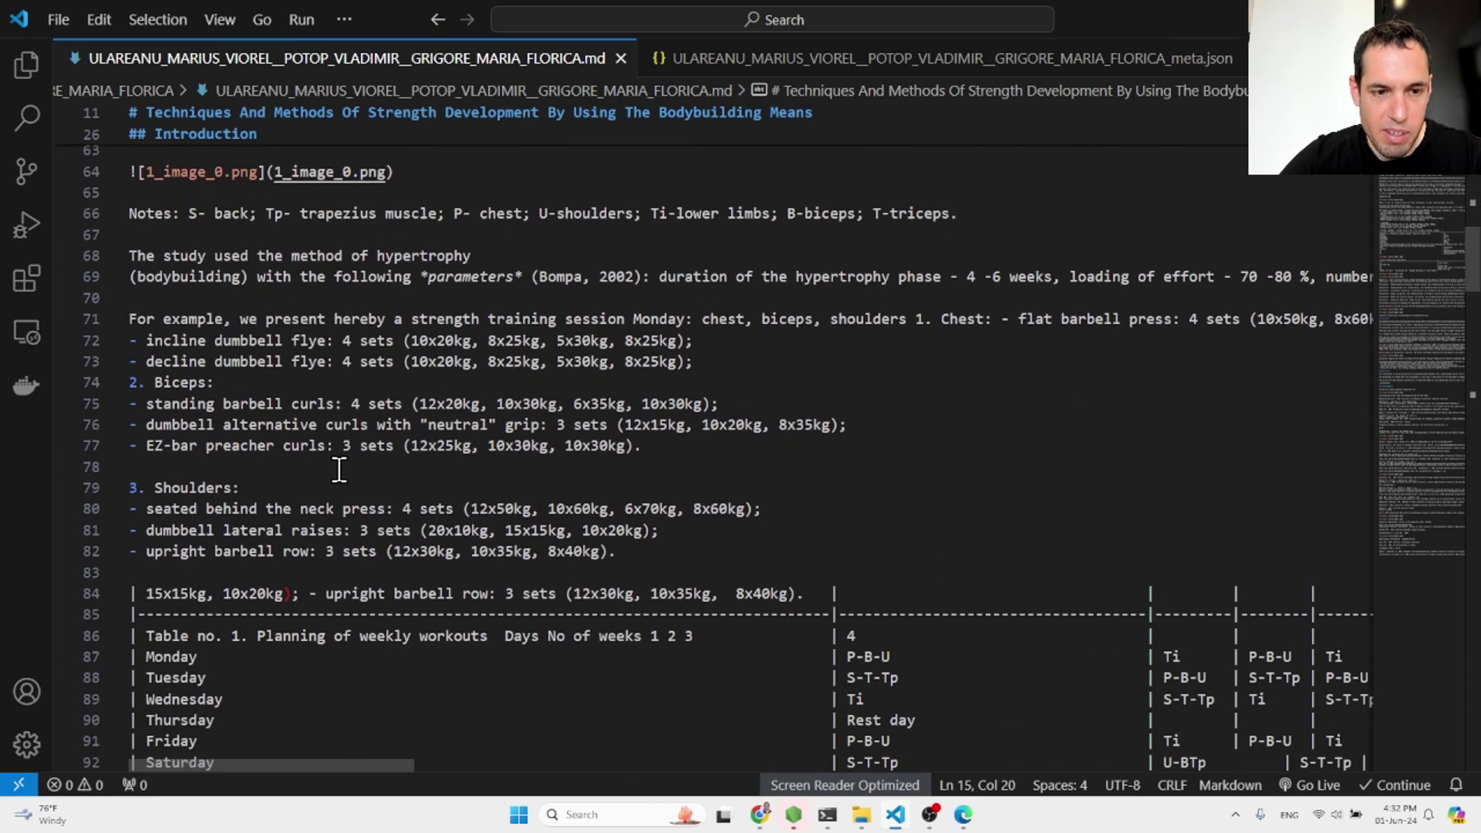
pyautogui.scroll(-1, 397, 574)
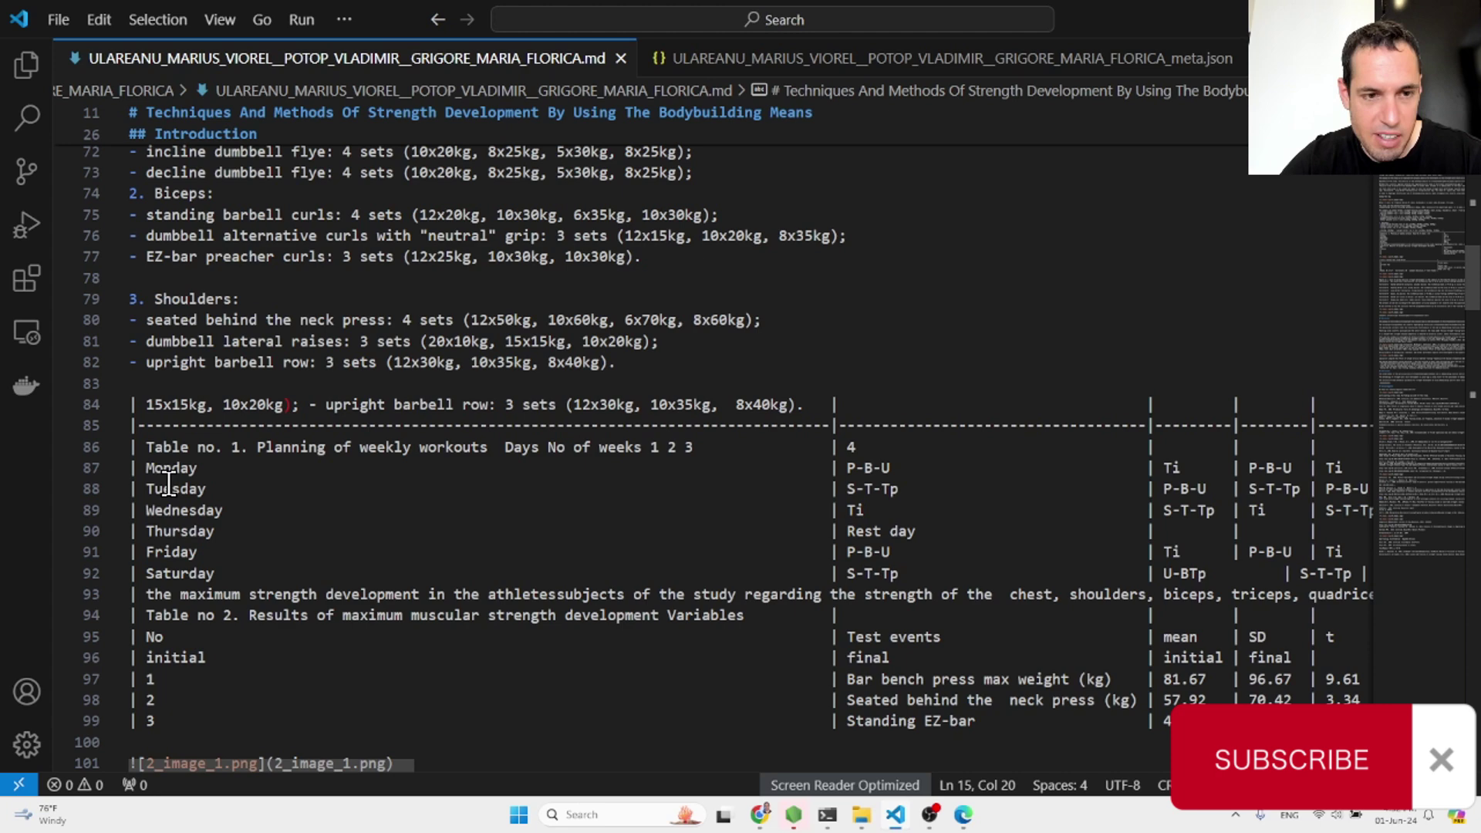
pyautogui.scroll(-4, 179, 596)
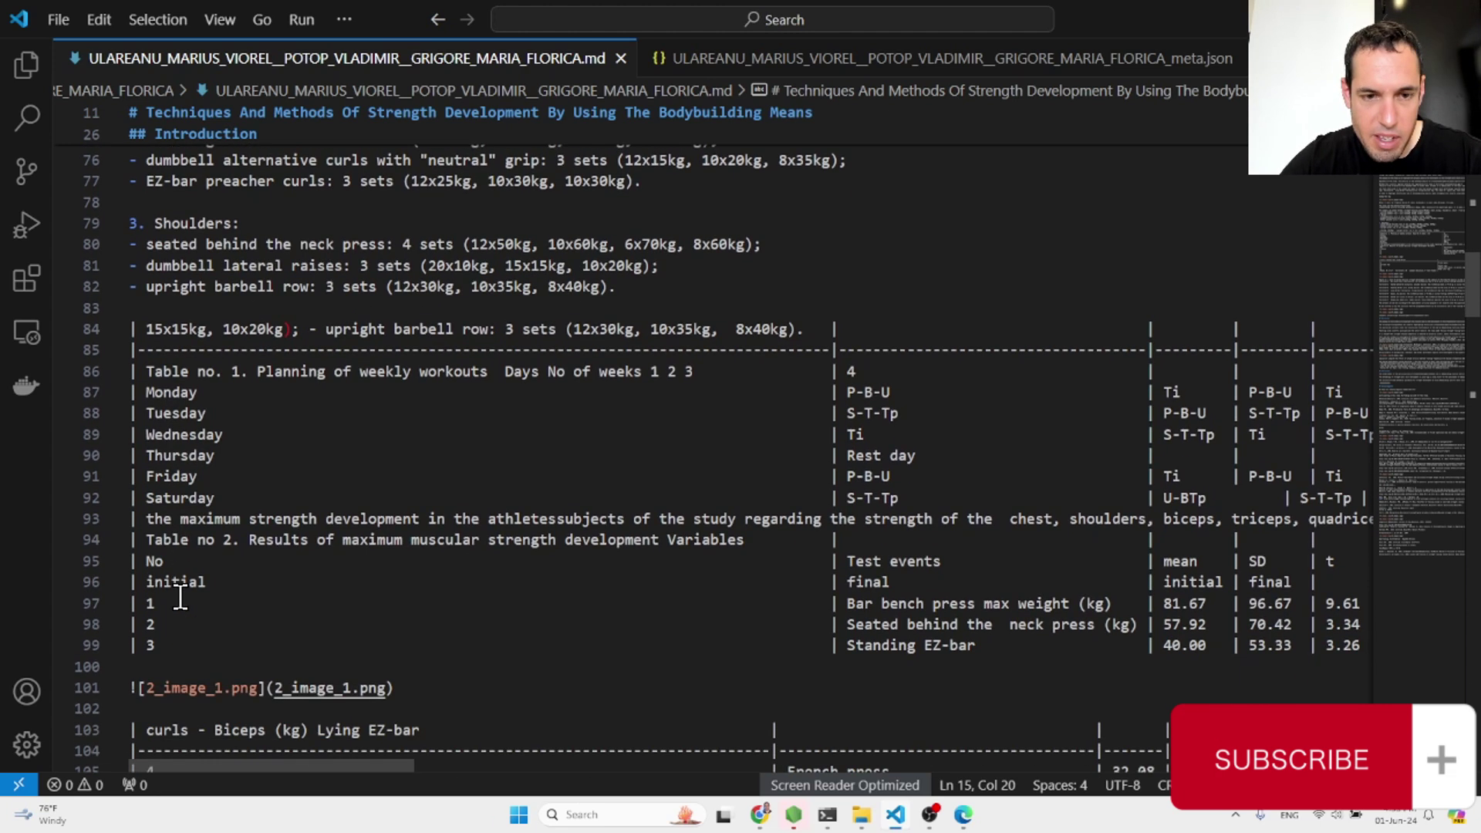
pyautogui.scroll(-3, 180, 596)
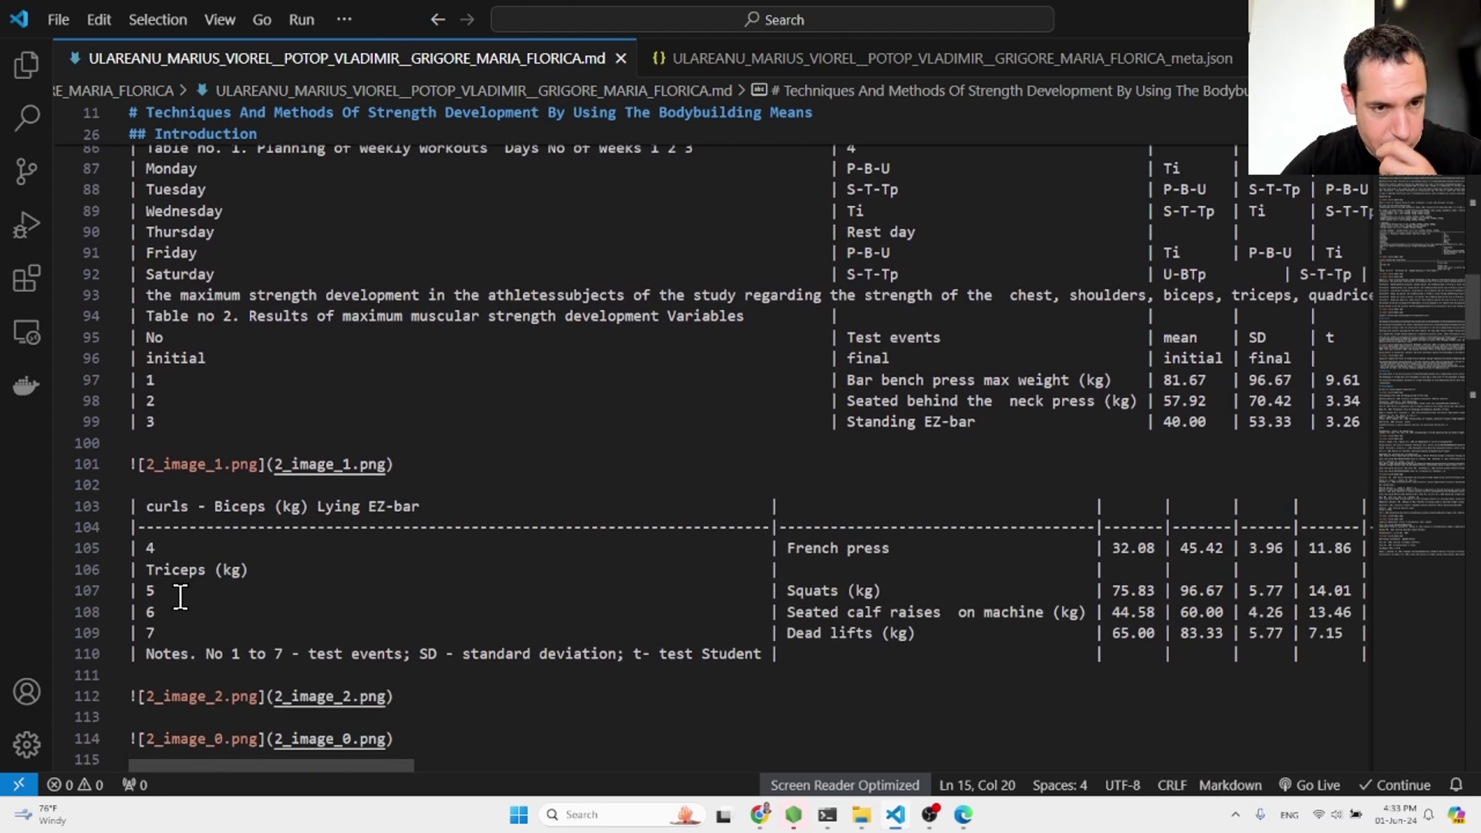
pyautogui.scroll(-1, 179, 596)
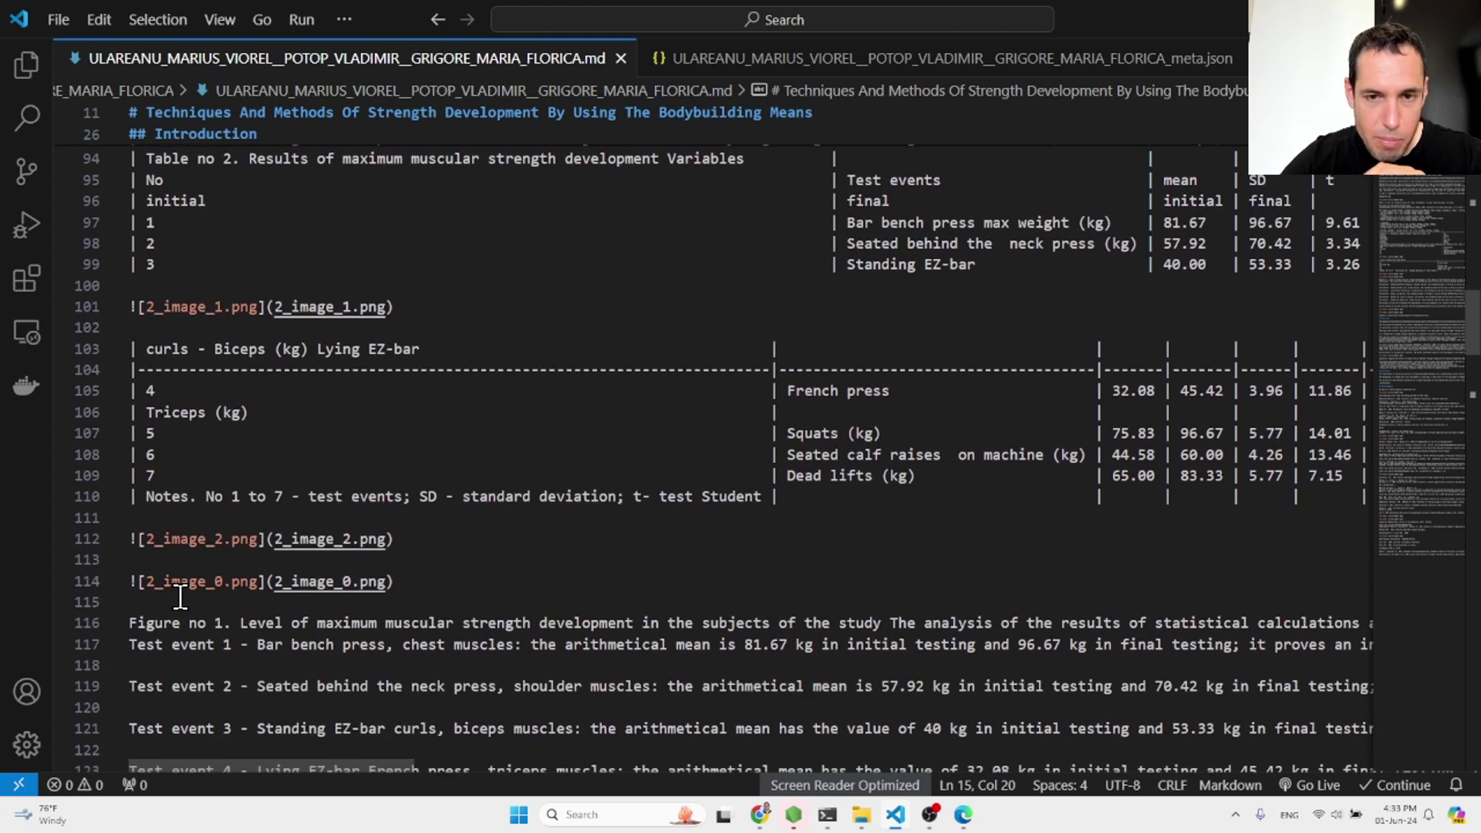
pyautogui.scroll(2, 180, 596)
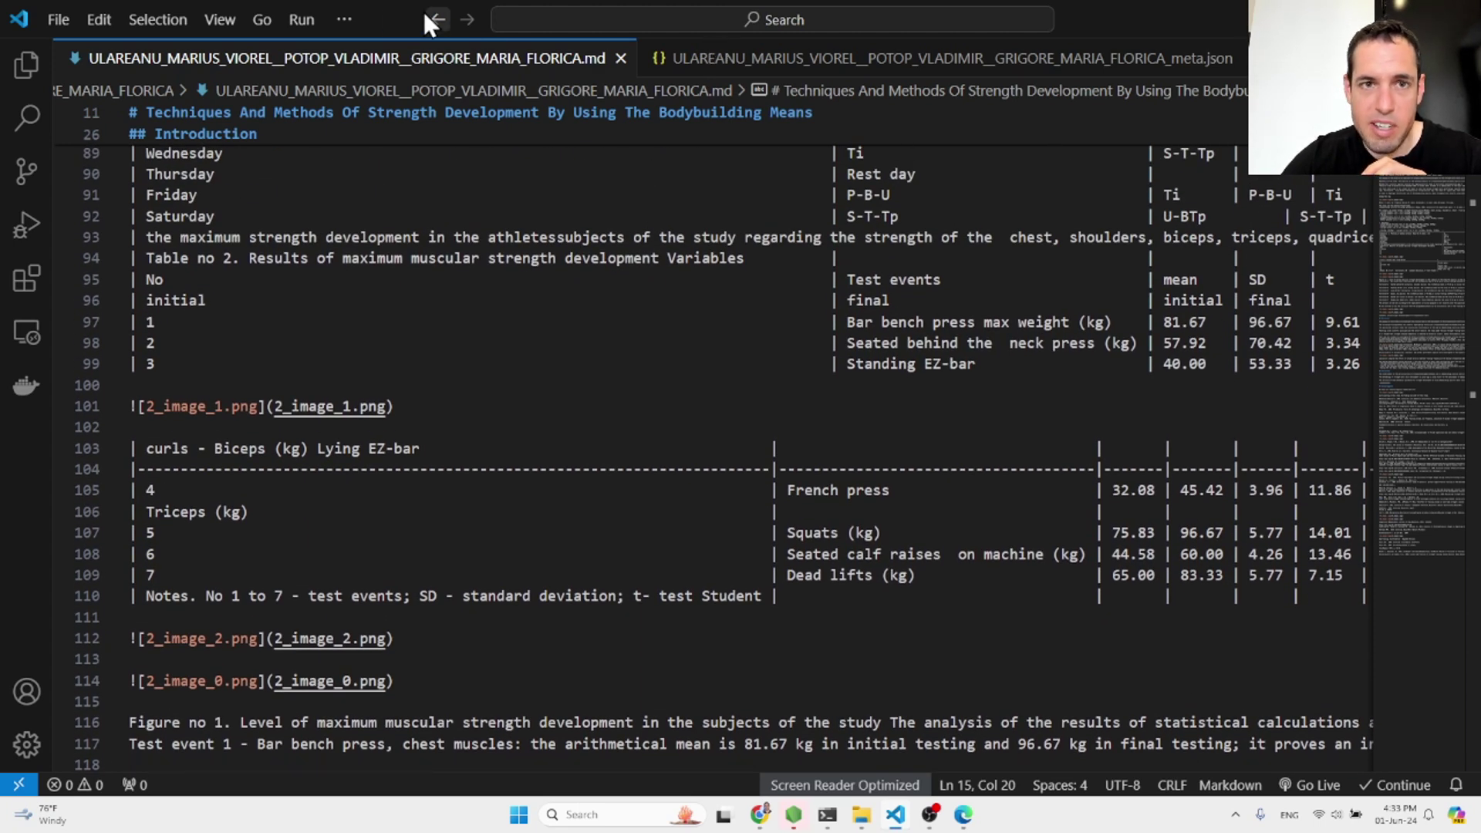
pyautogui.moveTo(392, 15); pyautogui.dragTo(2, 247)
# Open the paper's source PDF from Downloads in Edge, snapped right beside the markdown editor.
pyautogui.moveTo(865, 824)
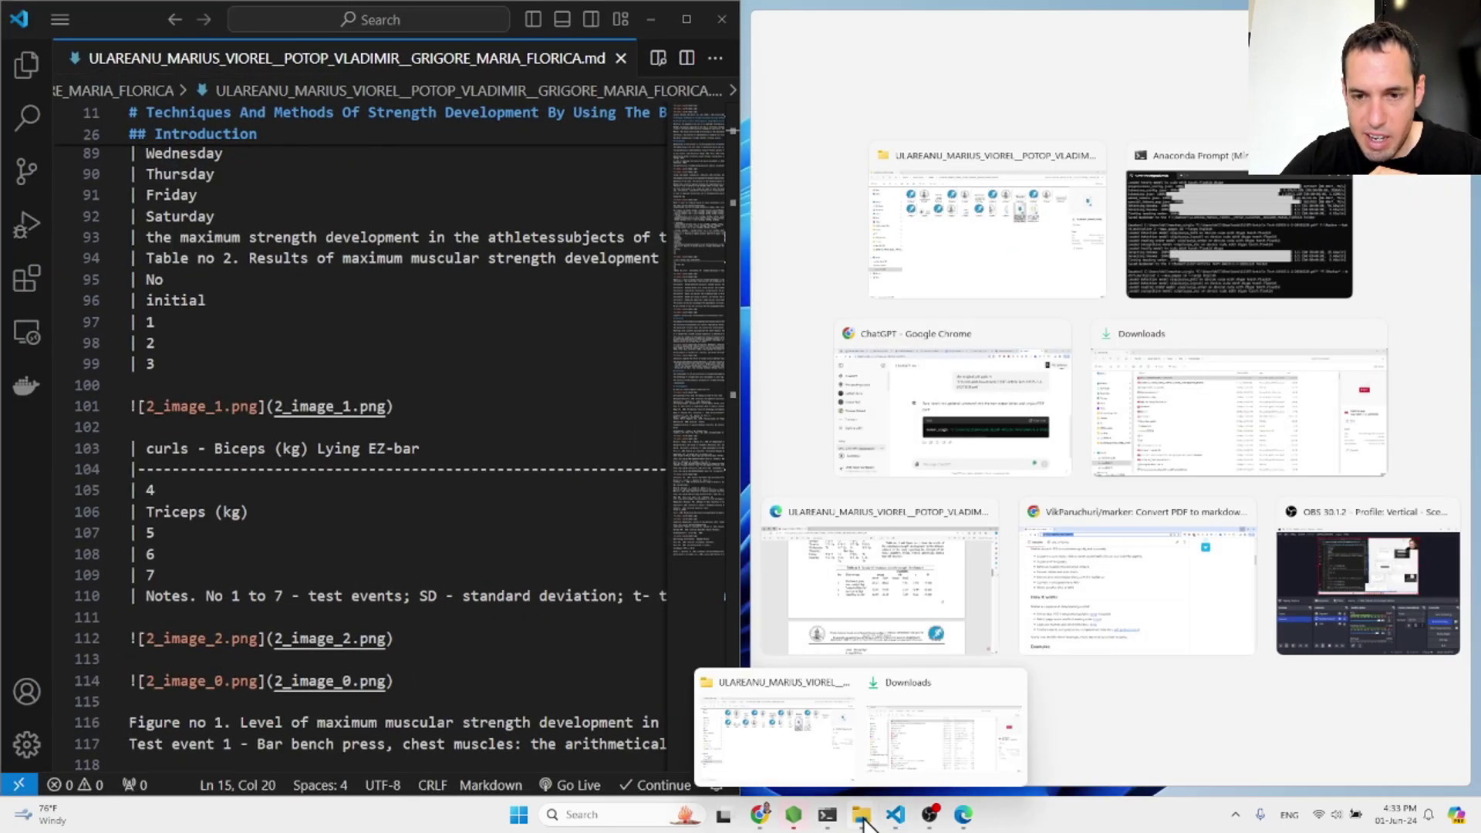
pyautogui.click(918, 728)
pyautogui.doubleClick(597, 323)
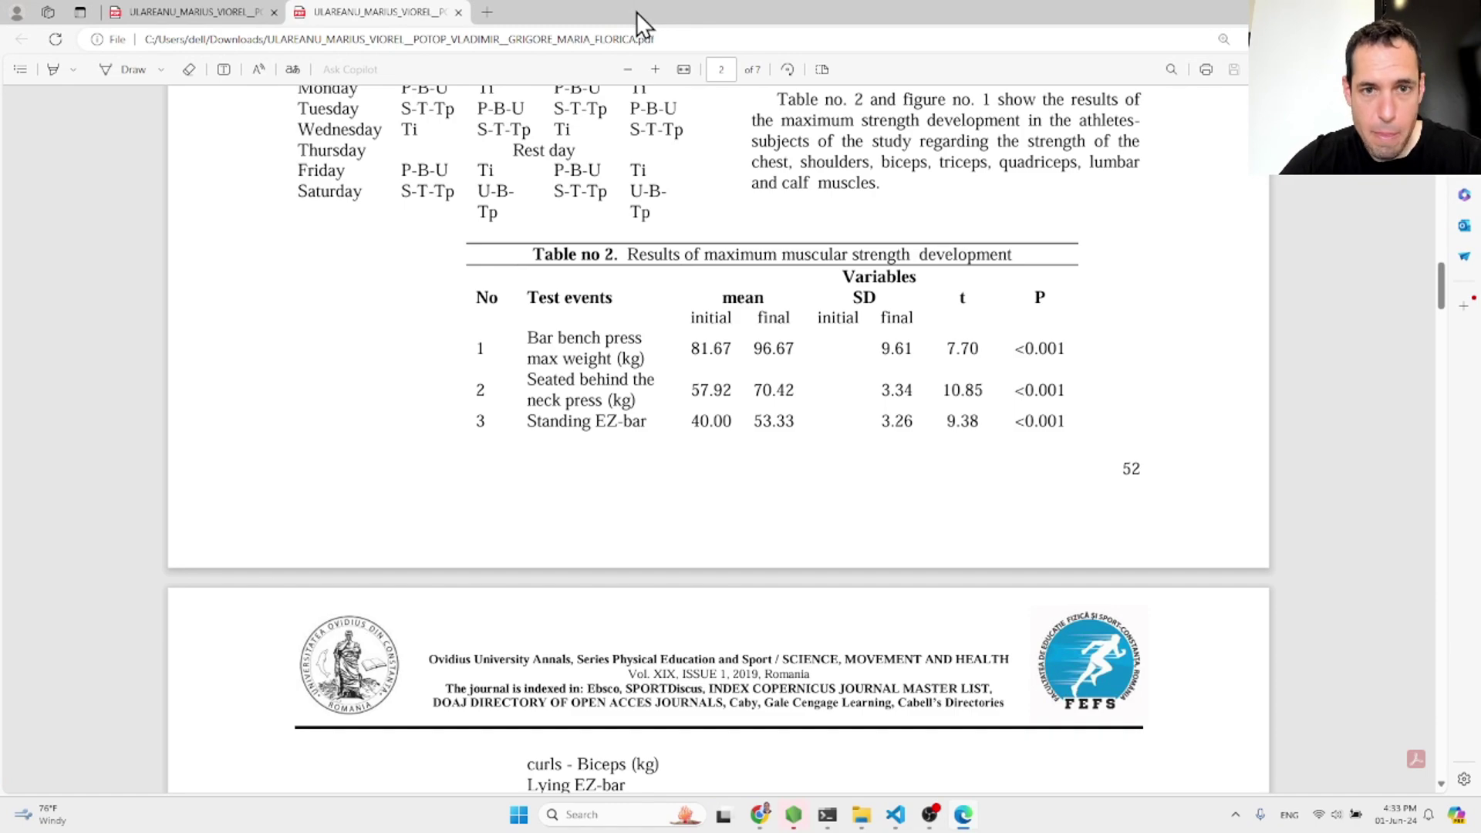
pyautogui.moveTo(637, 12); pyautogui.dragTo(1480, 247)
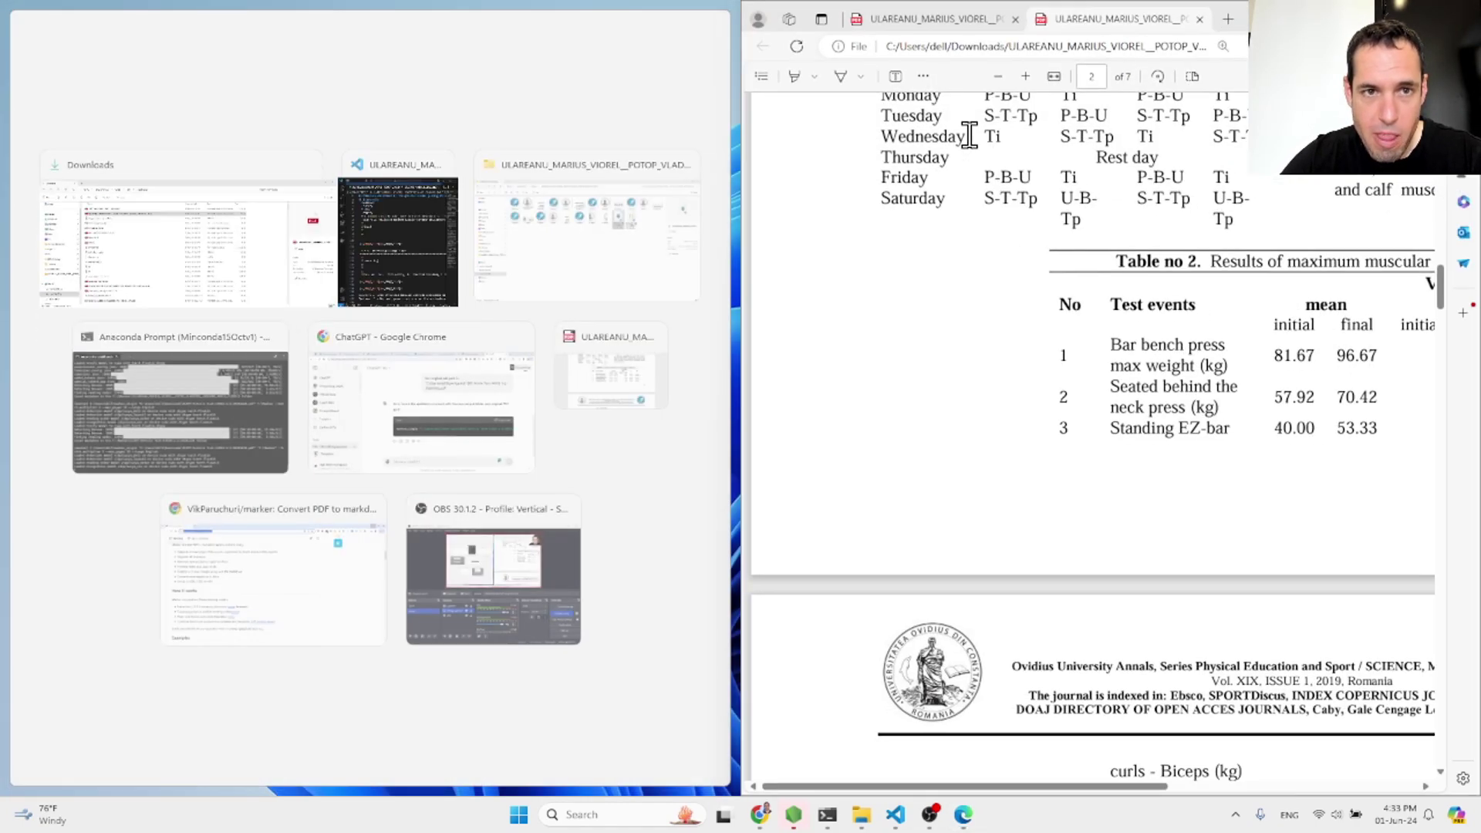
pyautogui.click(204, 233)
pyautogui.click(686, 17)
pyautogui.click(644, 11)
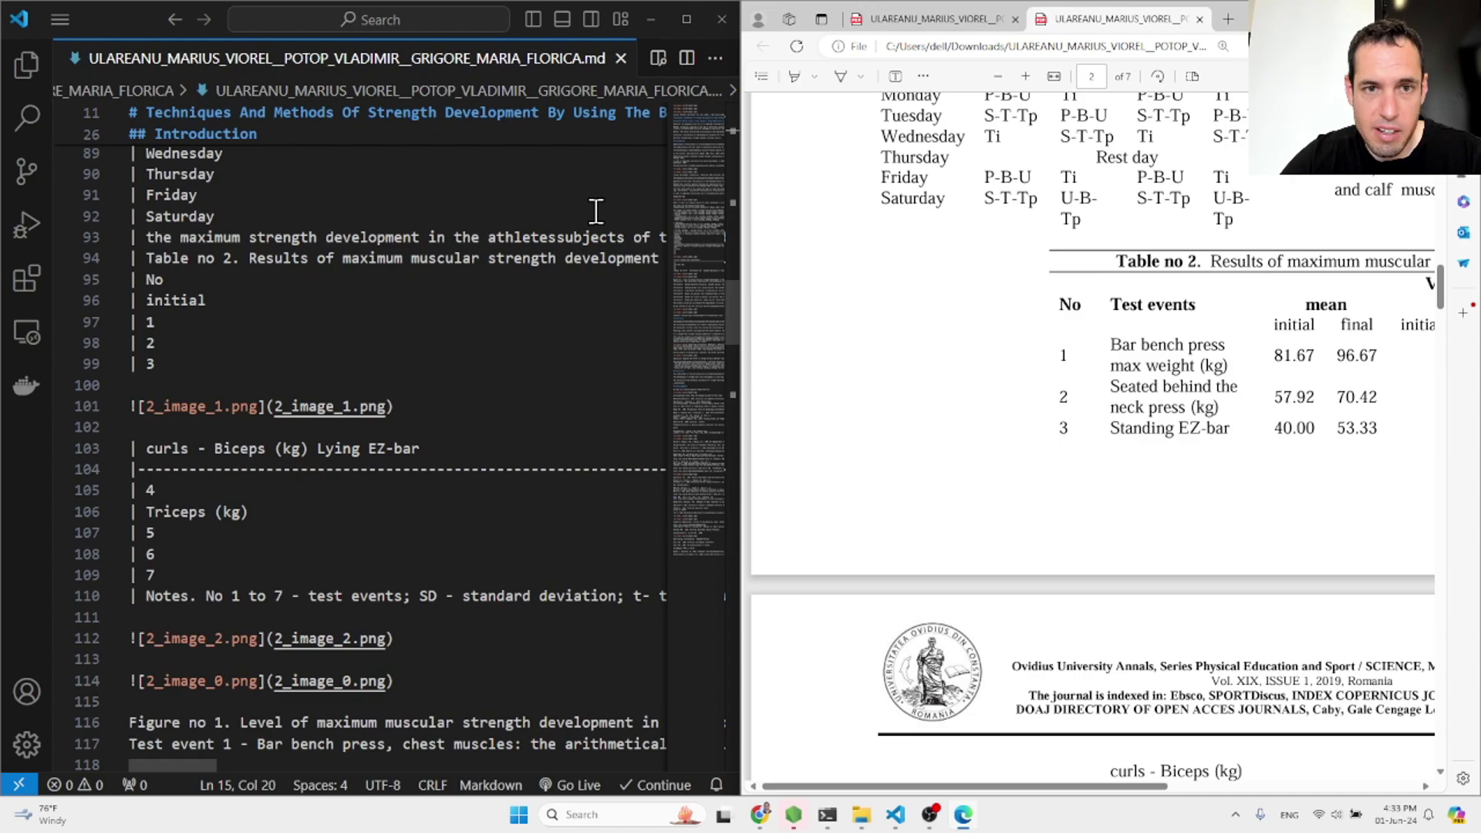
# Scroll the PDF to Table no. 2 on page 2.
pyautogui.scroll(10, 1001, 415)
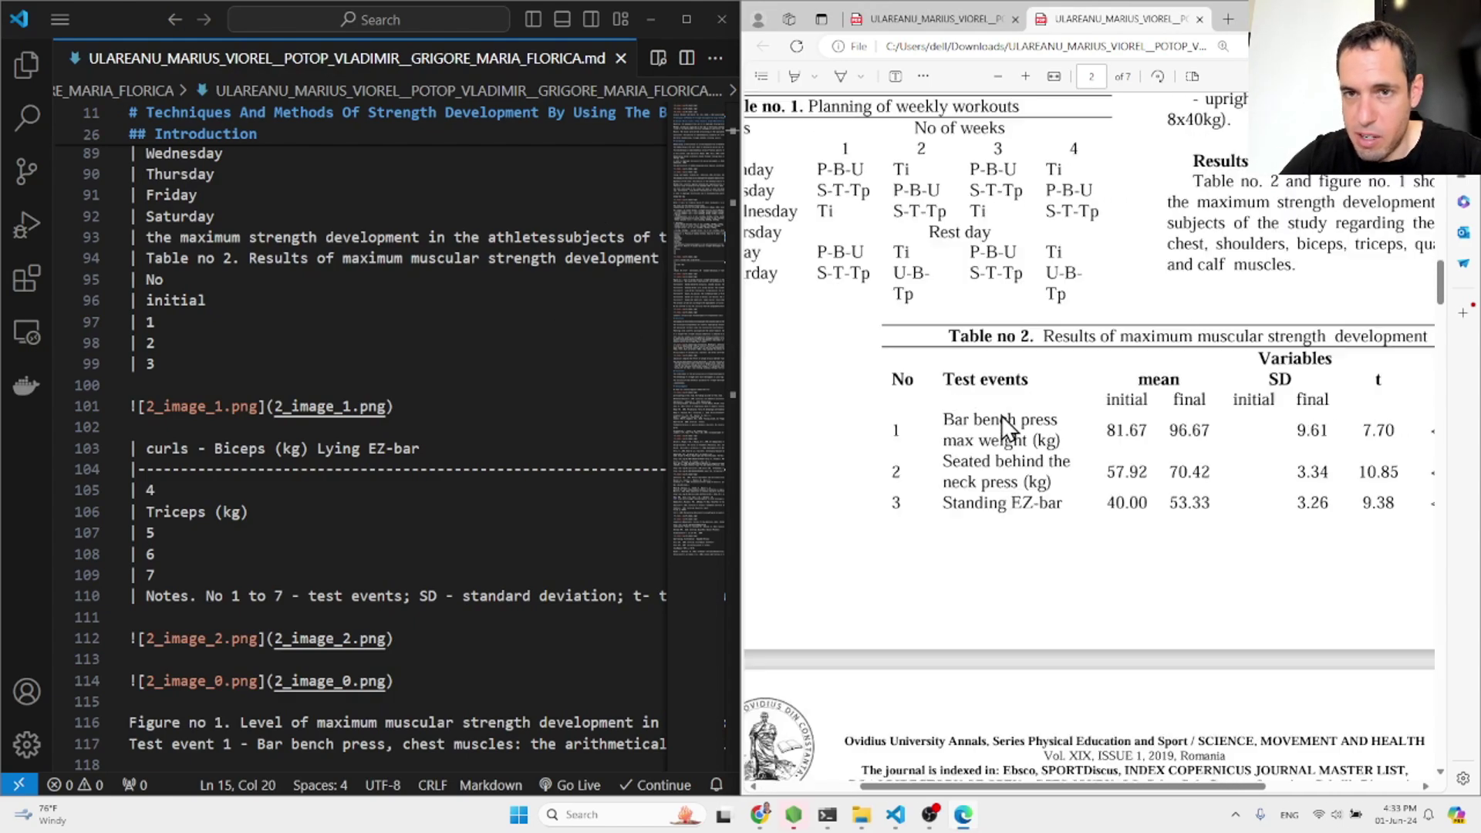
pyautogui.scroll(15, 1001, 420)
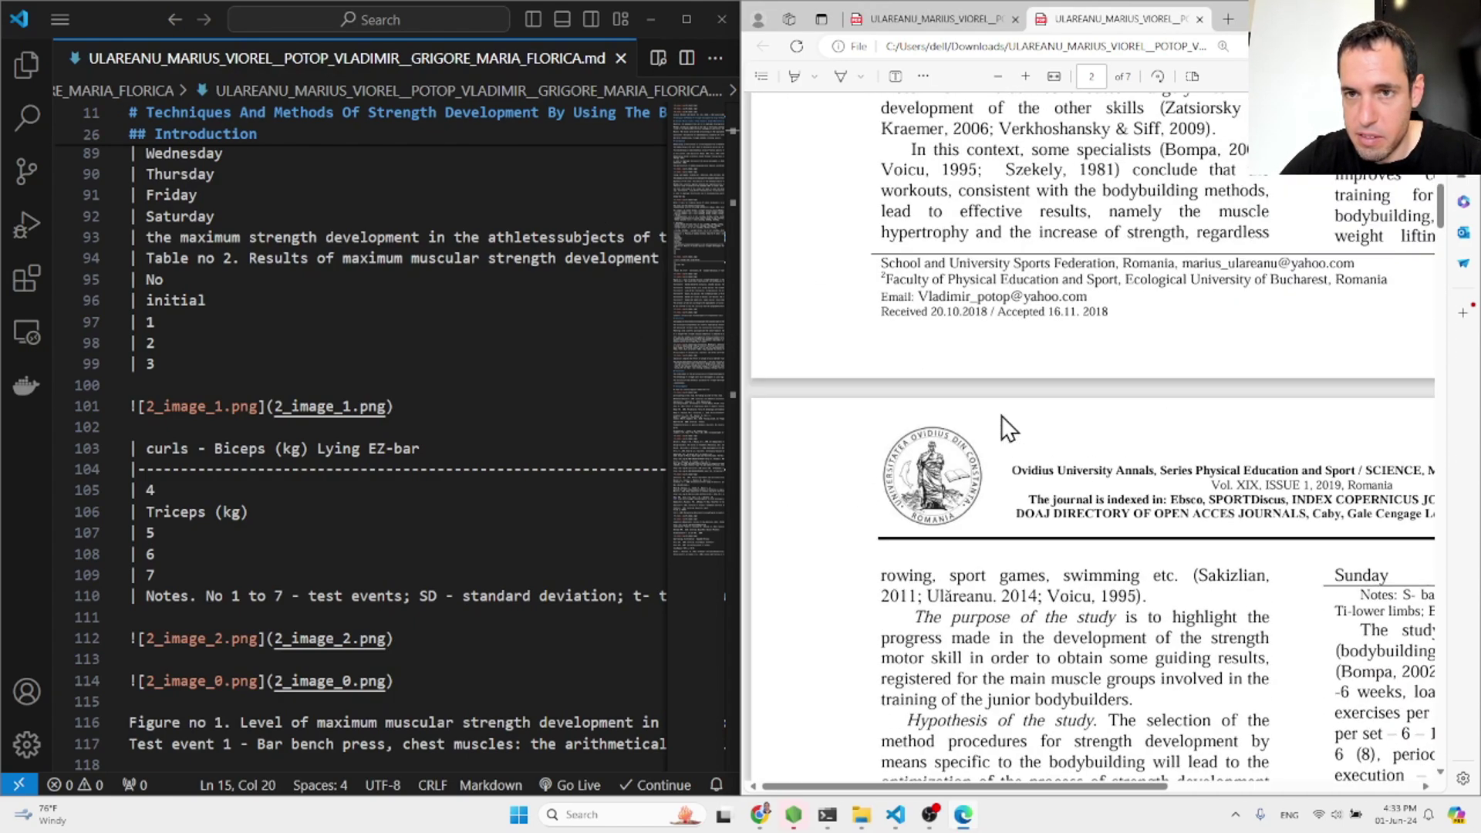
pyautogui.scroll(-1, 1001, 415)
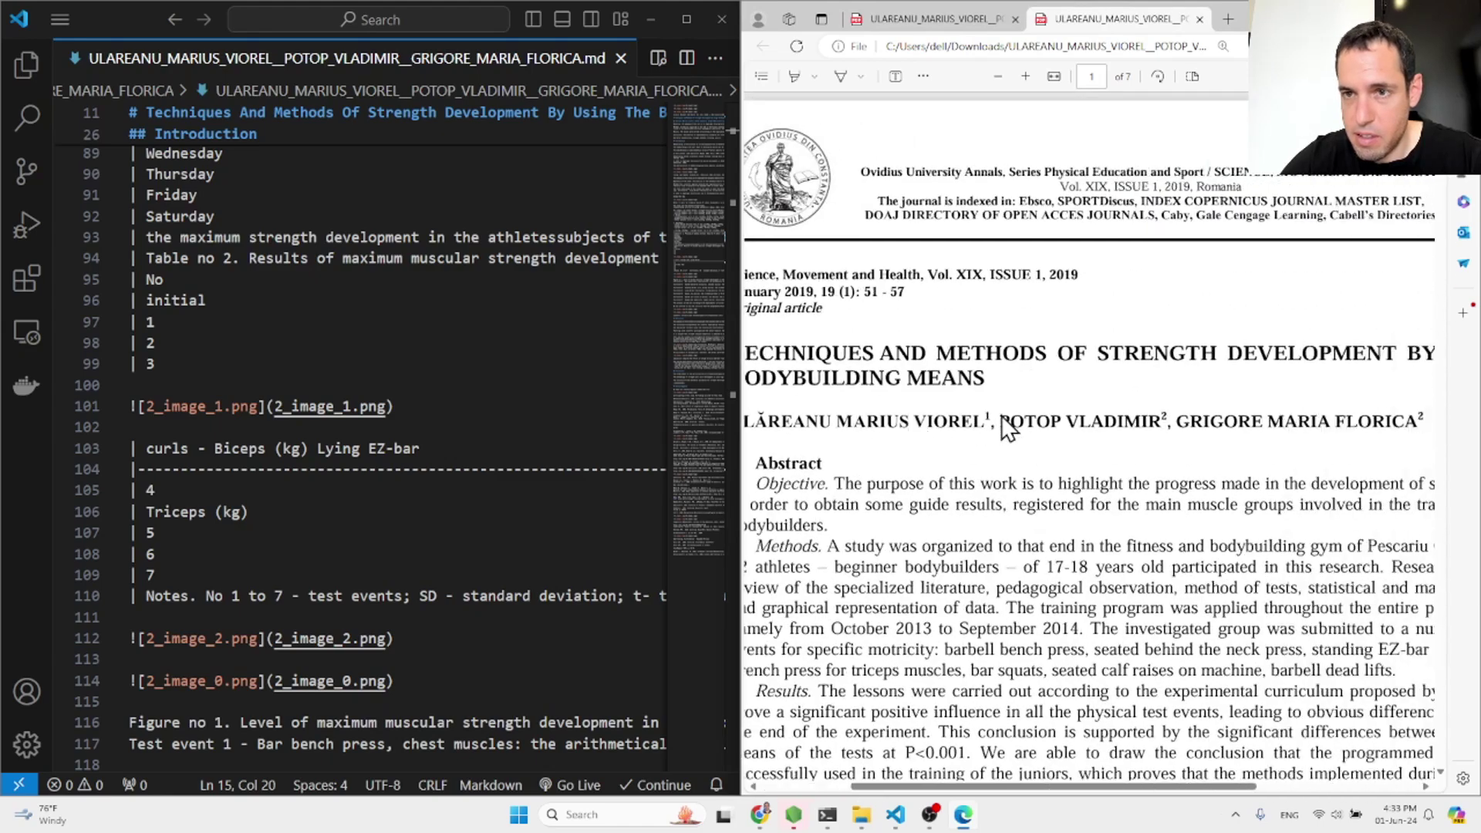
pyautogui.scroll(1, 1001, 415)
pyautogui.scroll(-8, 1001, 415)
pyautogui.scroll(-15, 1001, 415)
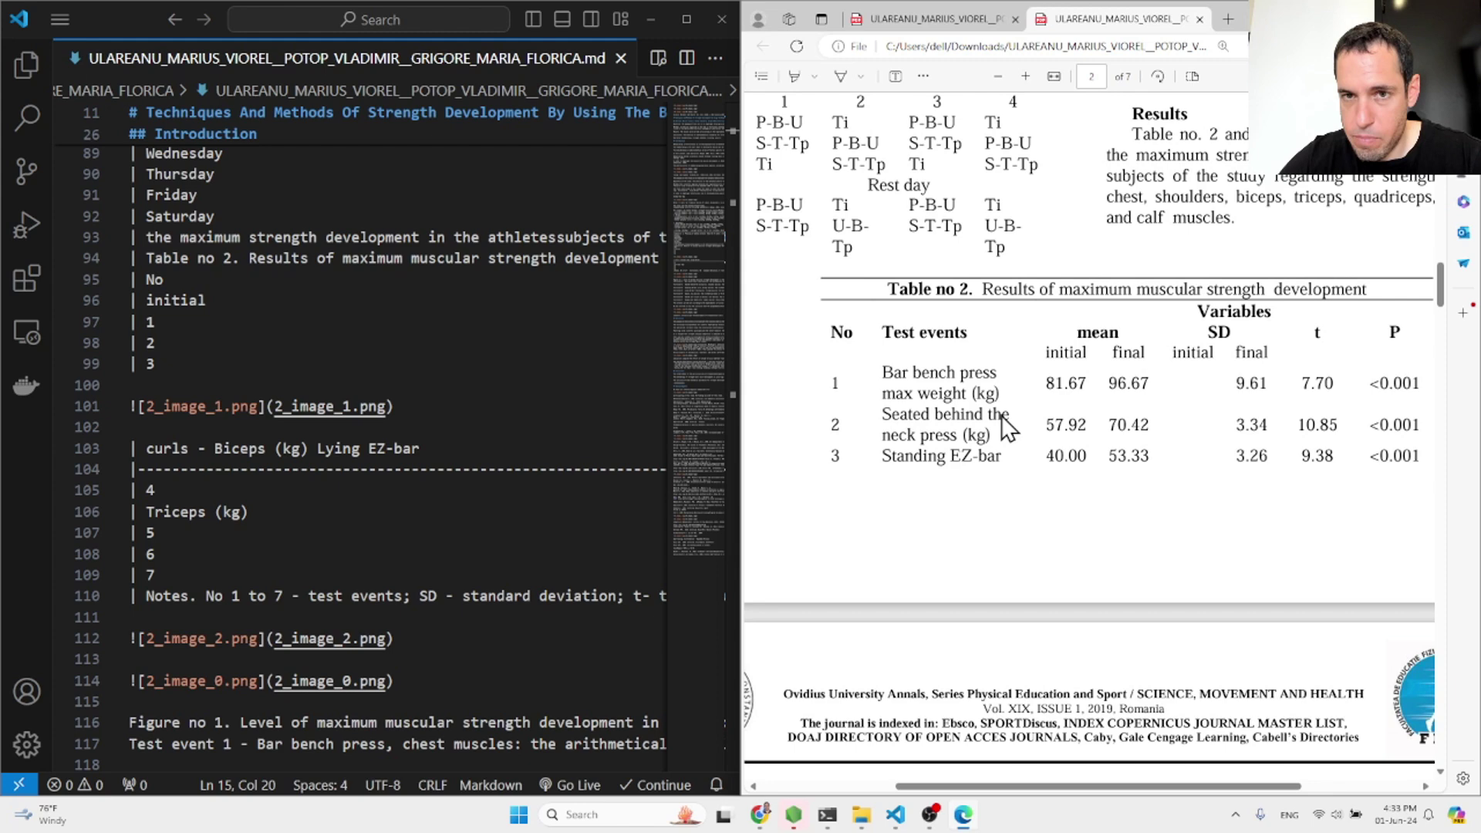
pyautogui.scroll(3, 1001, 415)
pyautogui.hscroll(-2, 1001, 416)
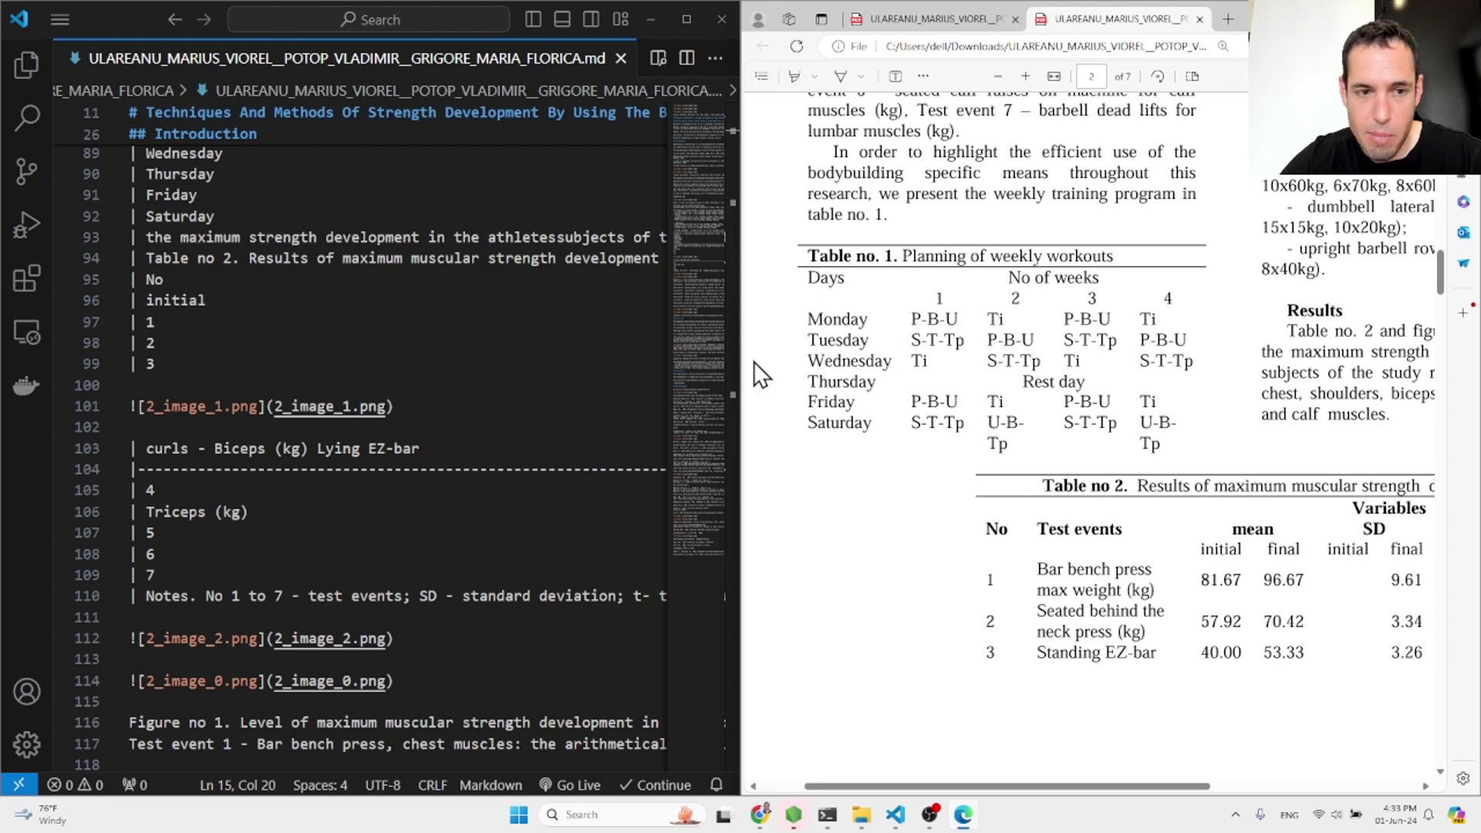
pyautogui.scroll(5, 555, 405)
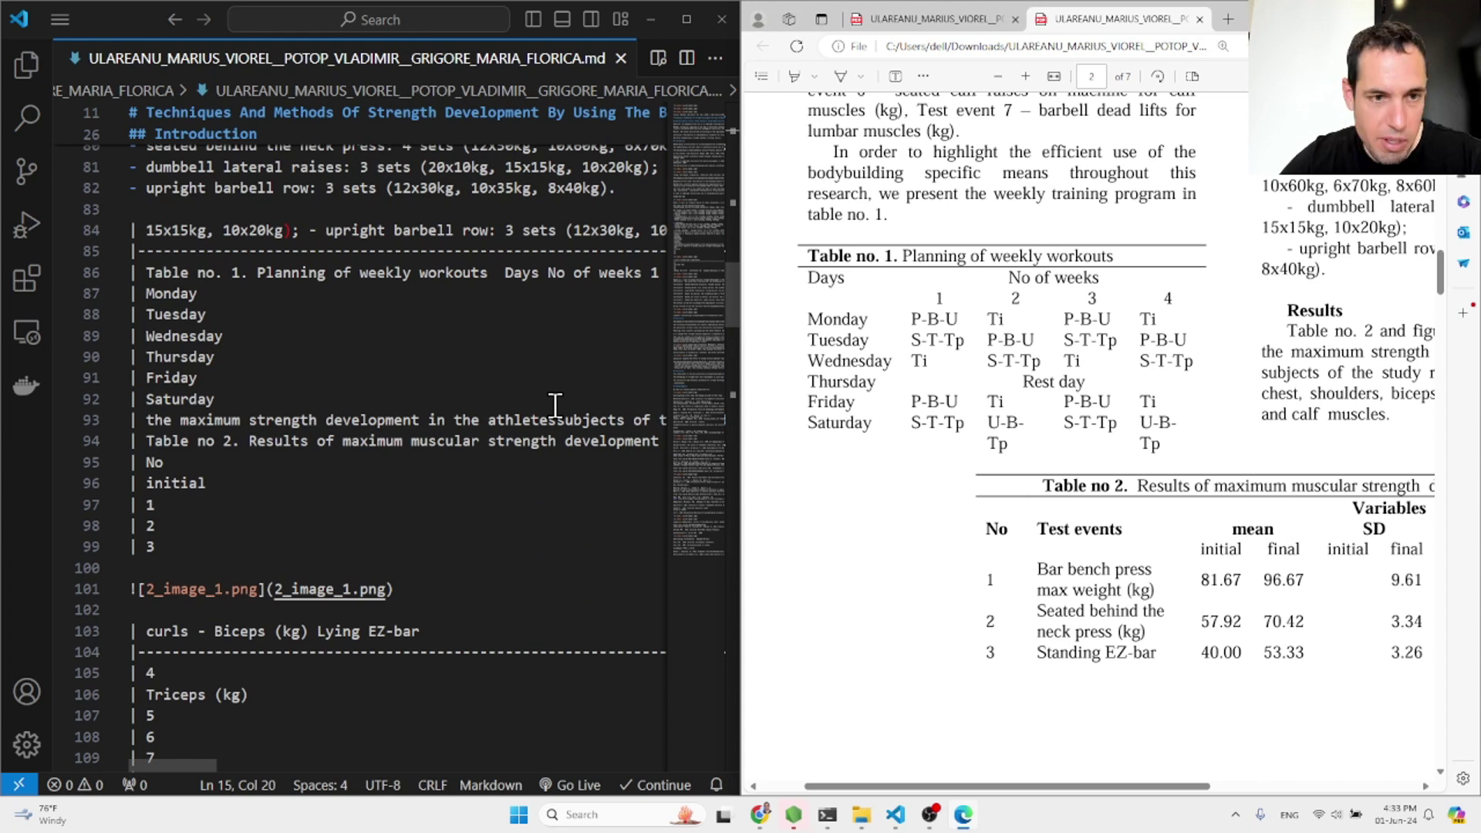
pyautogui.scroll(-3, 556, 404)
pyautogui.hscroll(2, 611, 532)
pyautogui.hscroll(-2, 611, 536)
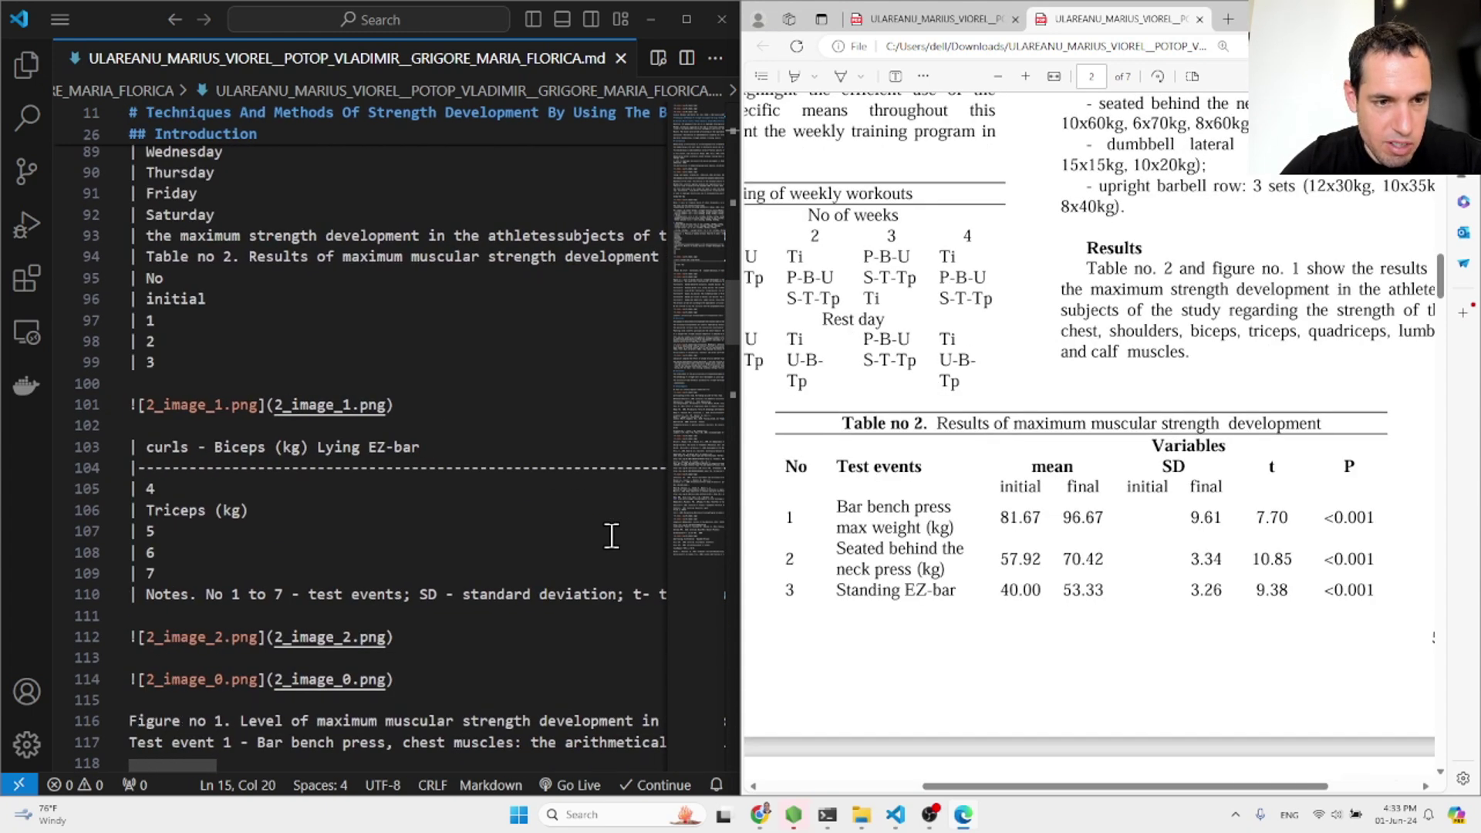
pyautogui.hscroll(5, 612, 536)
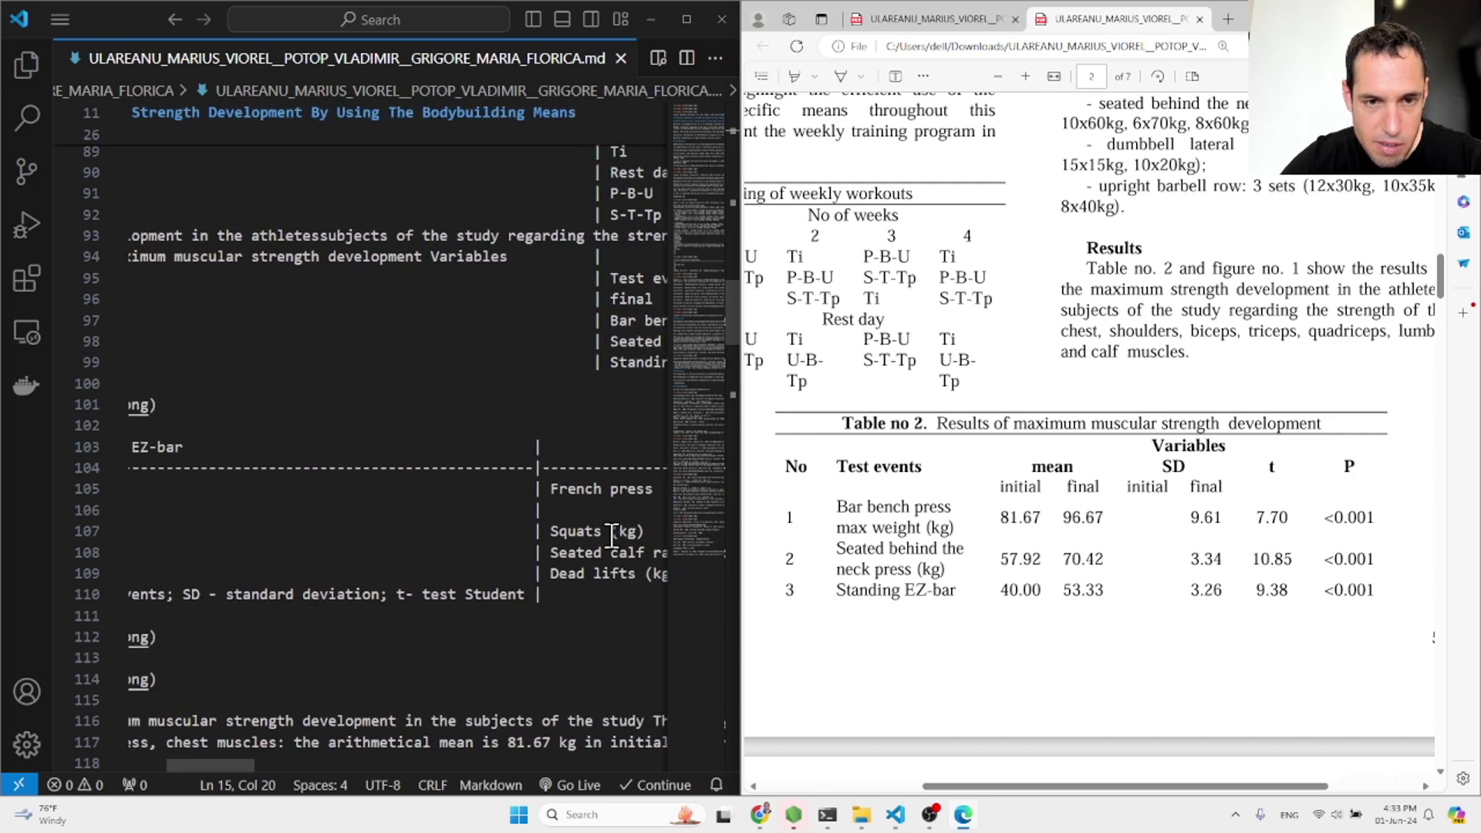
pyautogui.hscroll(-5, 611, 536)
pyautogui.scroll(-2, 611, 535)
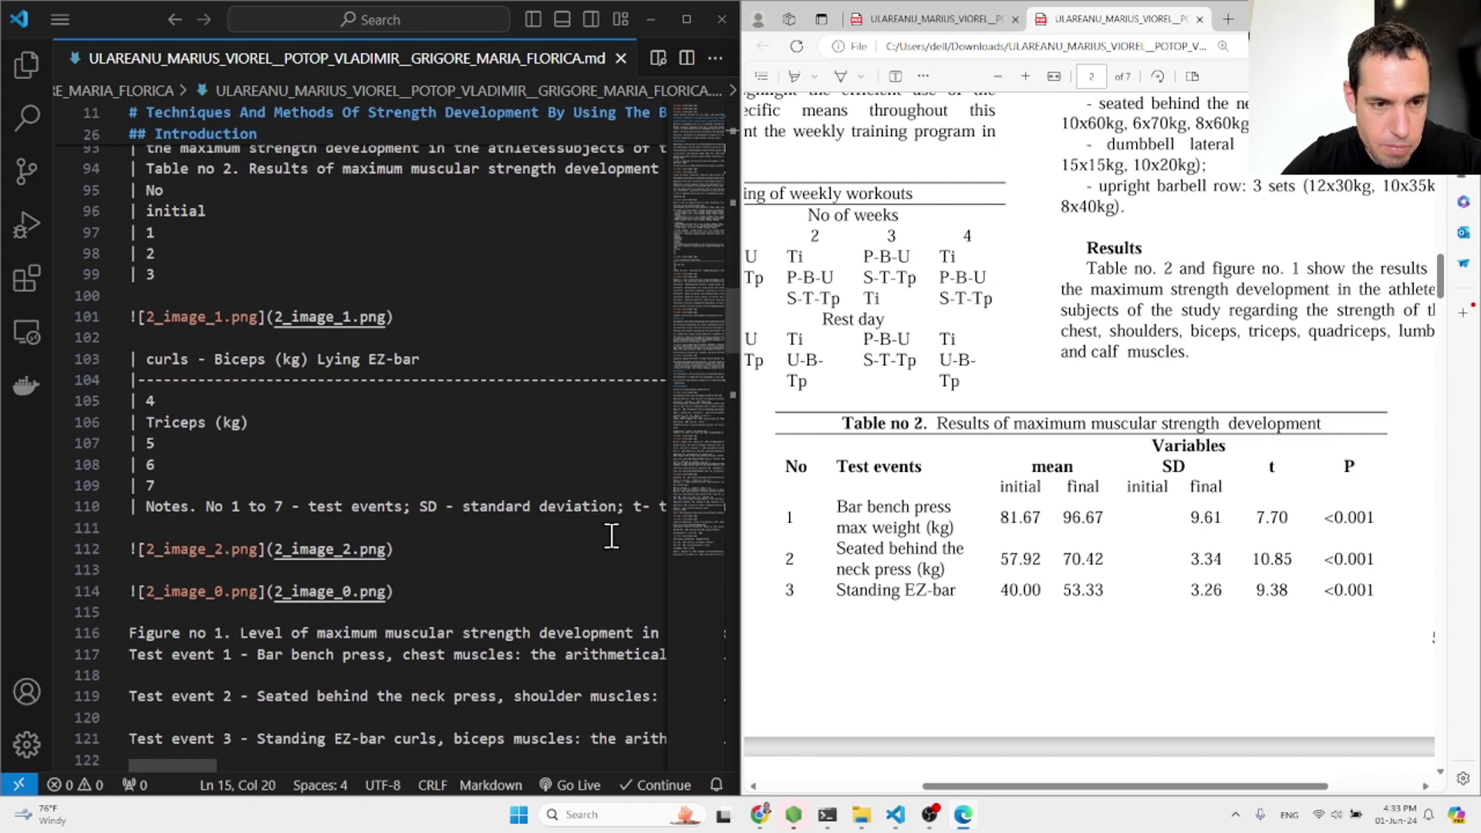
pyautogui.scroll(-2, 612, 536)
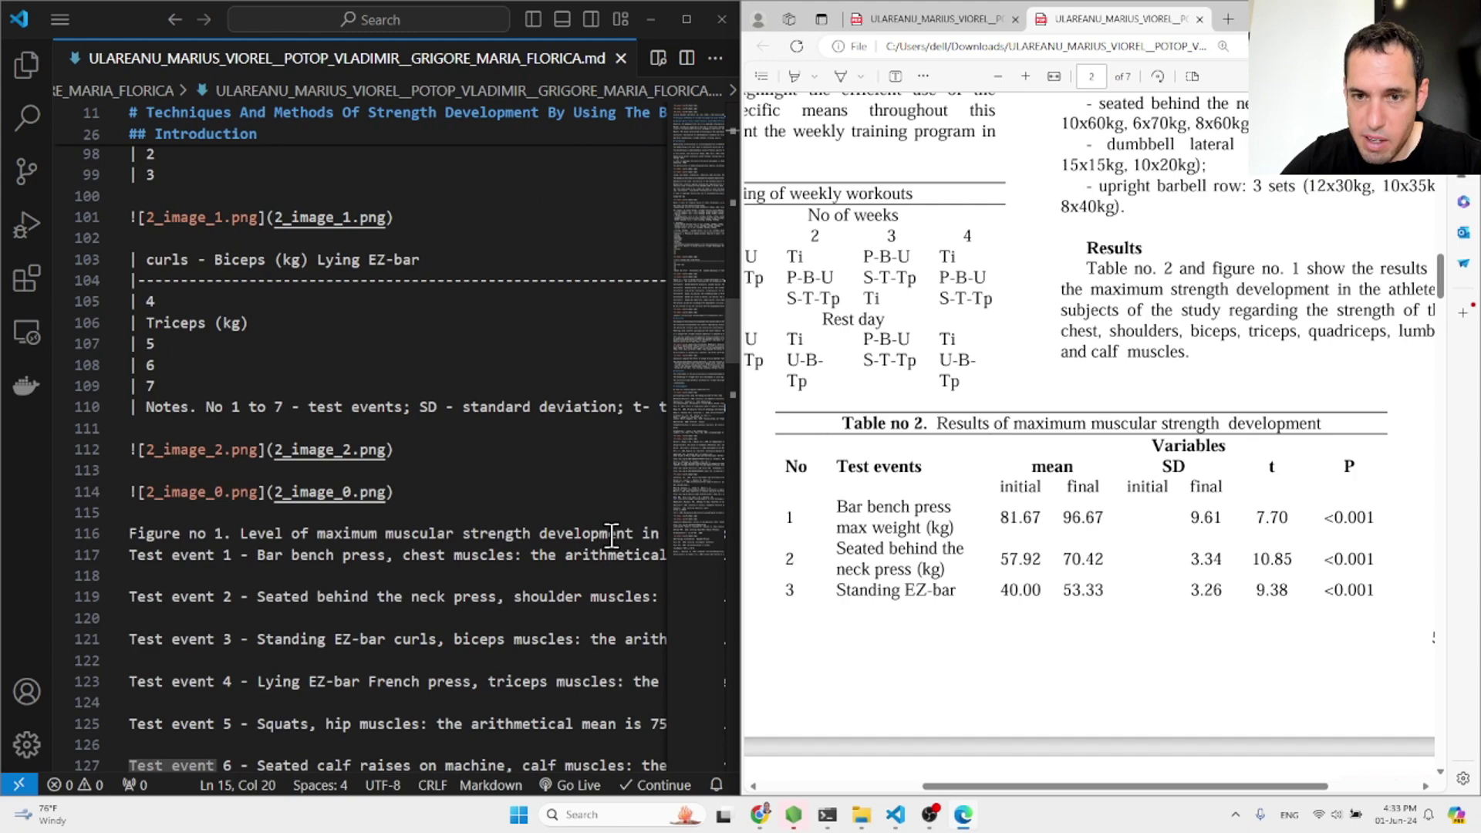
pyautogui.scroll(-10, 612, 536)
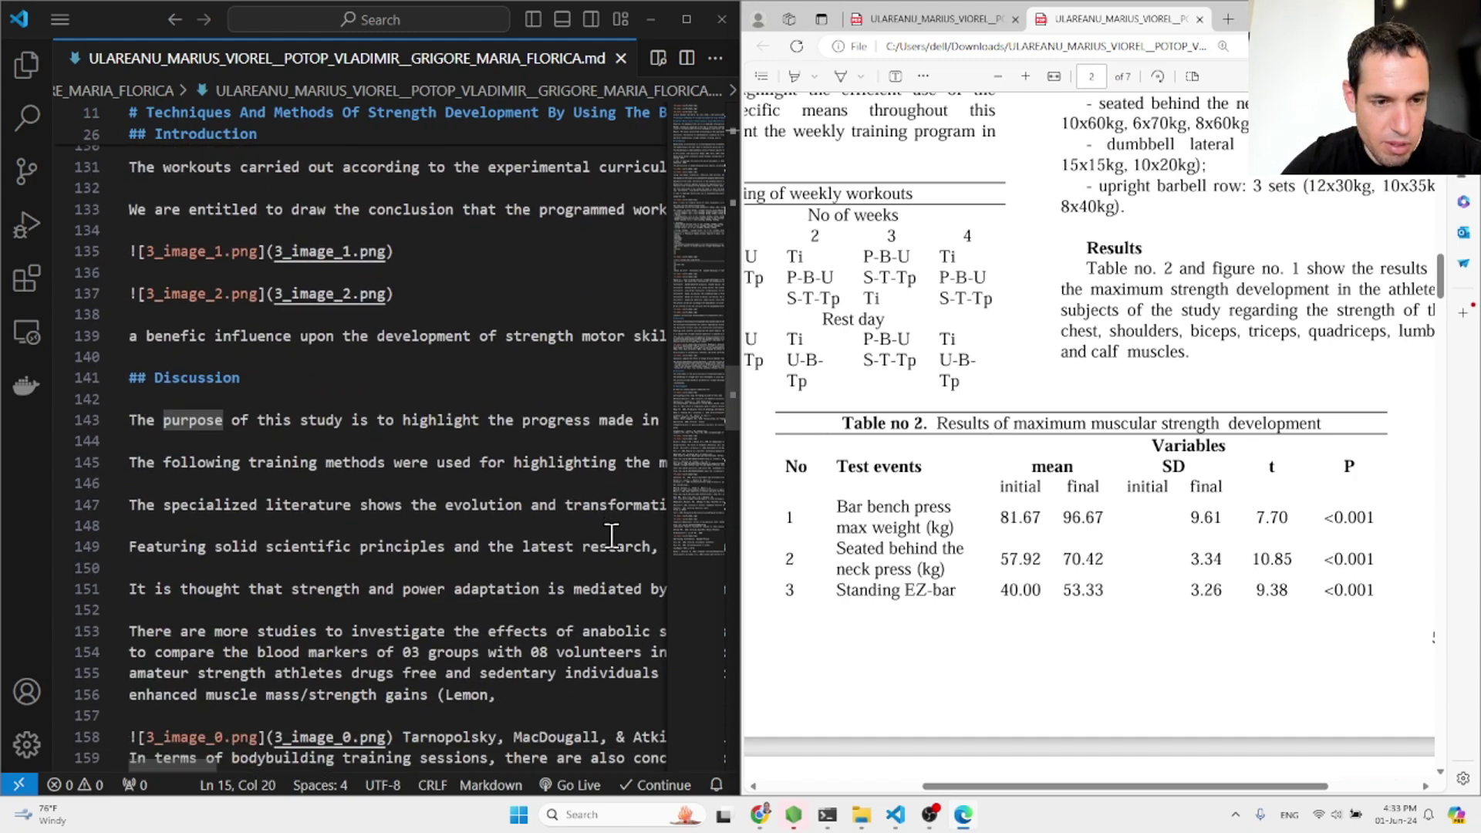
pyautogui.scroll(-2, 611, 536)
pyautogui.scroll(1, 648, 436)
# Search the markdown for 'table no. 2' and scroll across the matching table.
pyautogui.click(565, 497)
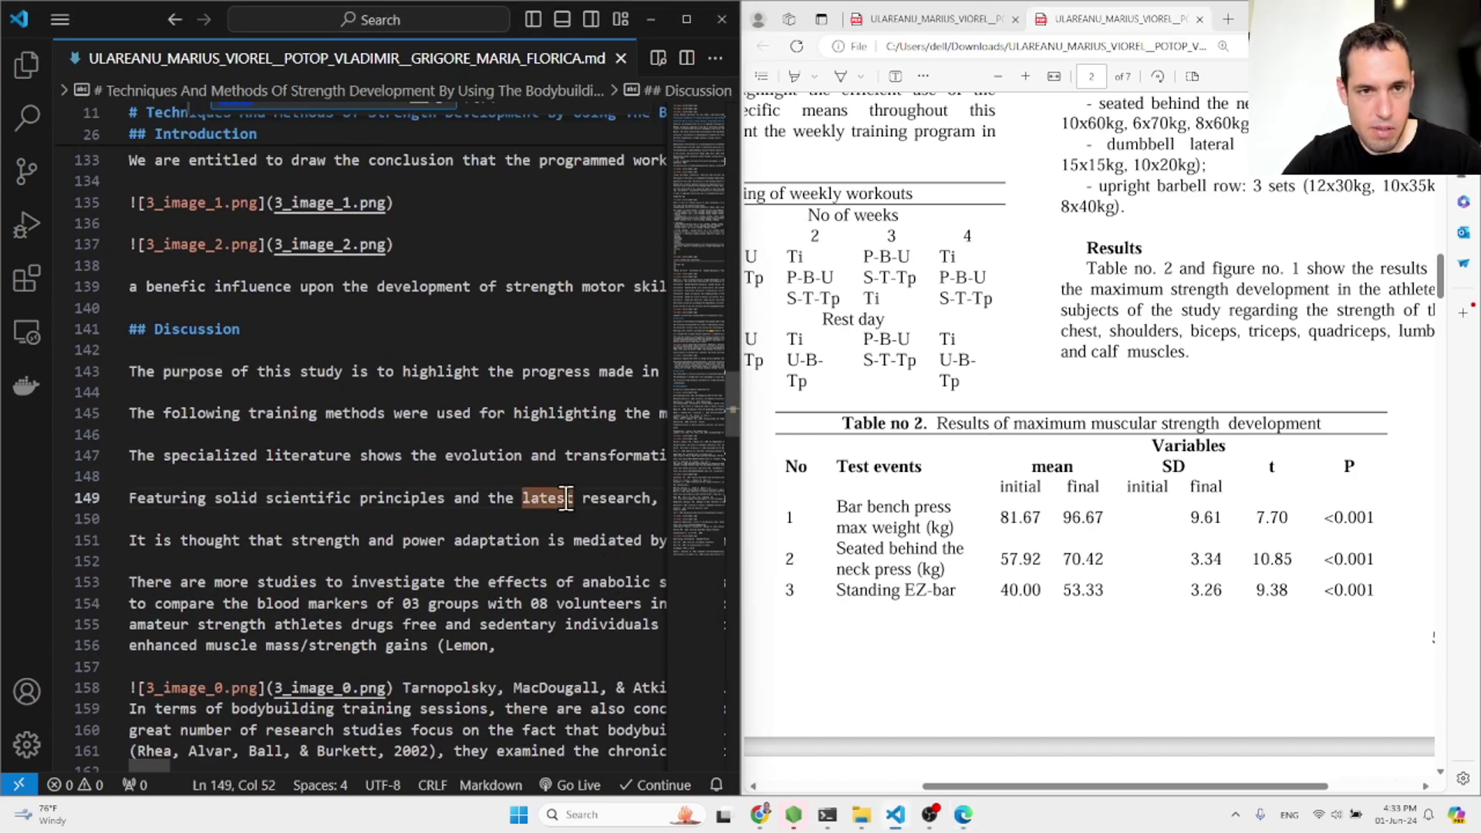
pyautogui.hotkey('ctrl', 'f')
pyautogui.write('table')
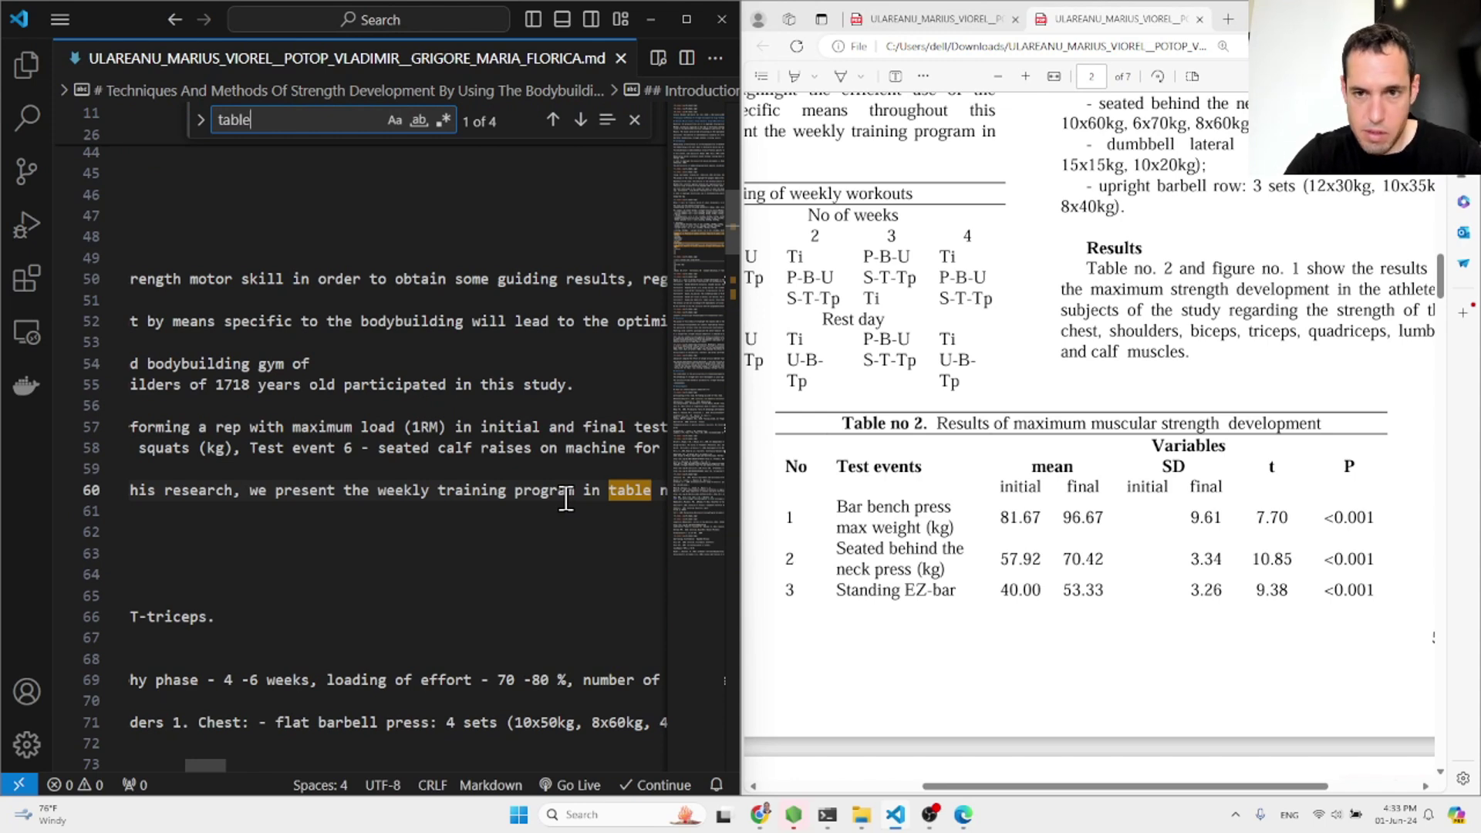
pyautogui.write(' no. 2')
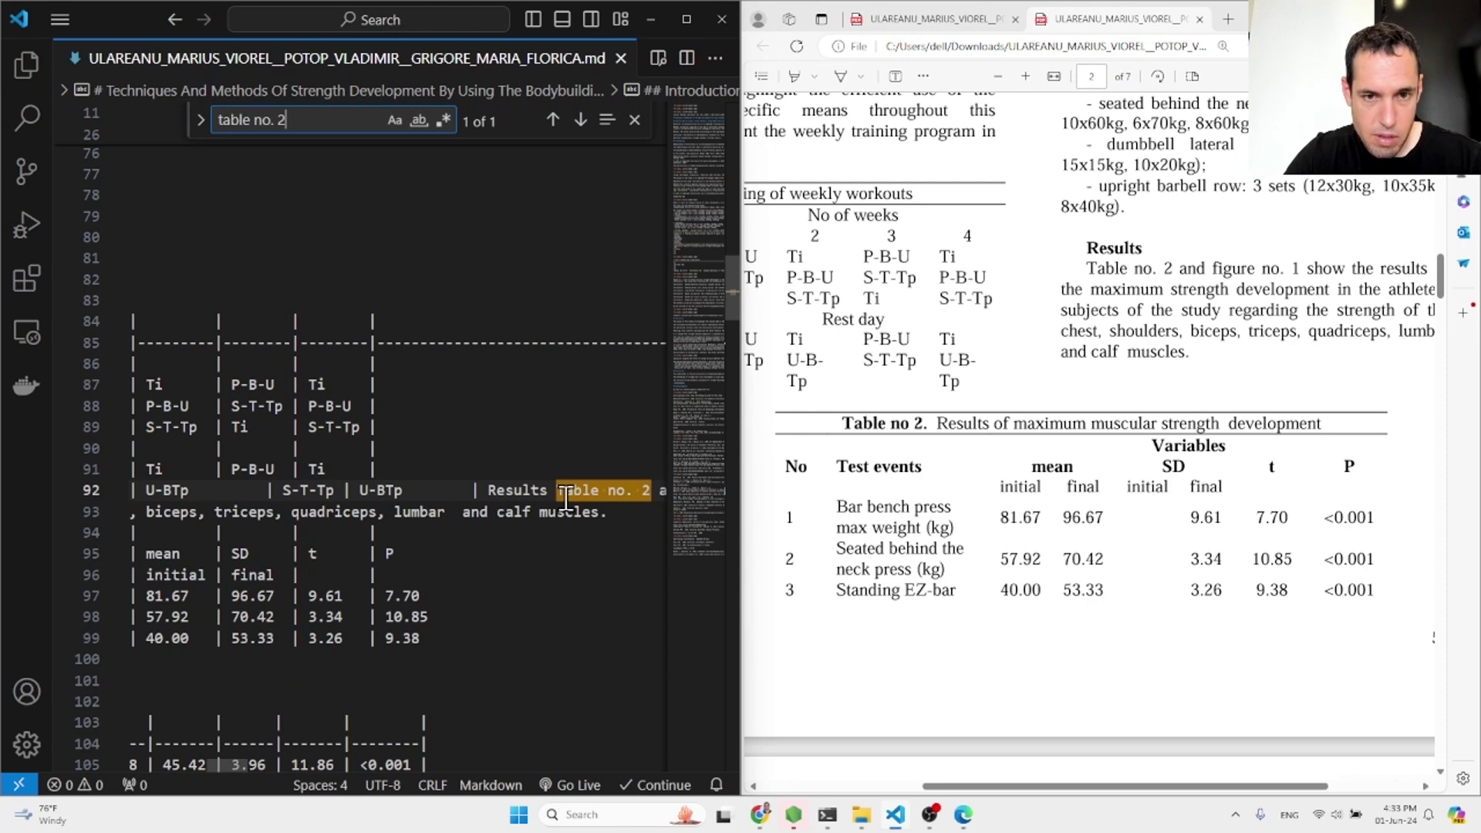
pyautogui.hscroll(-10, 393, 550)
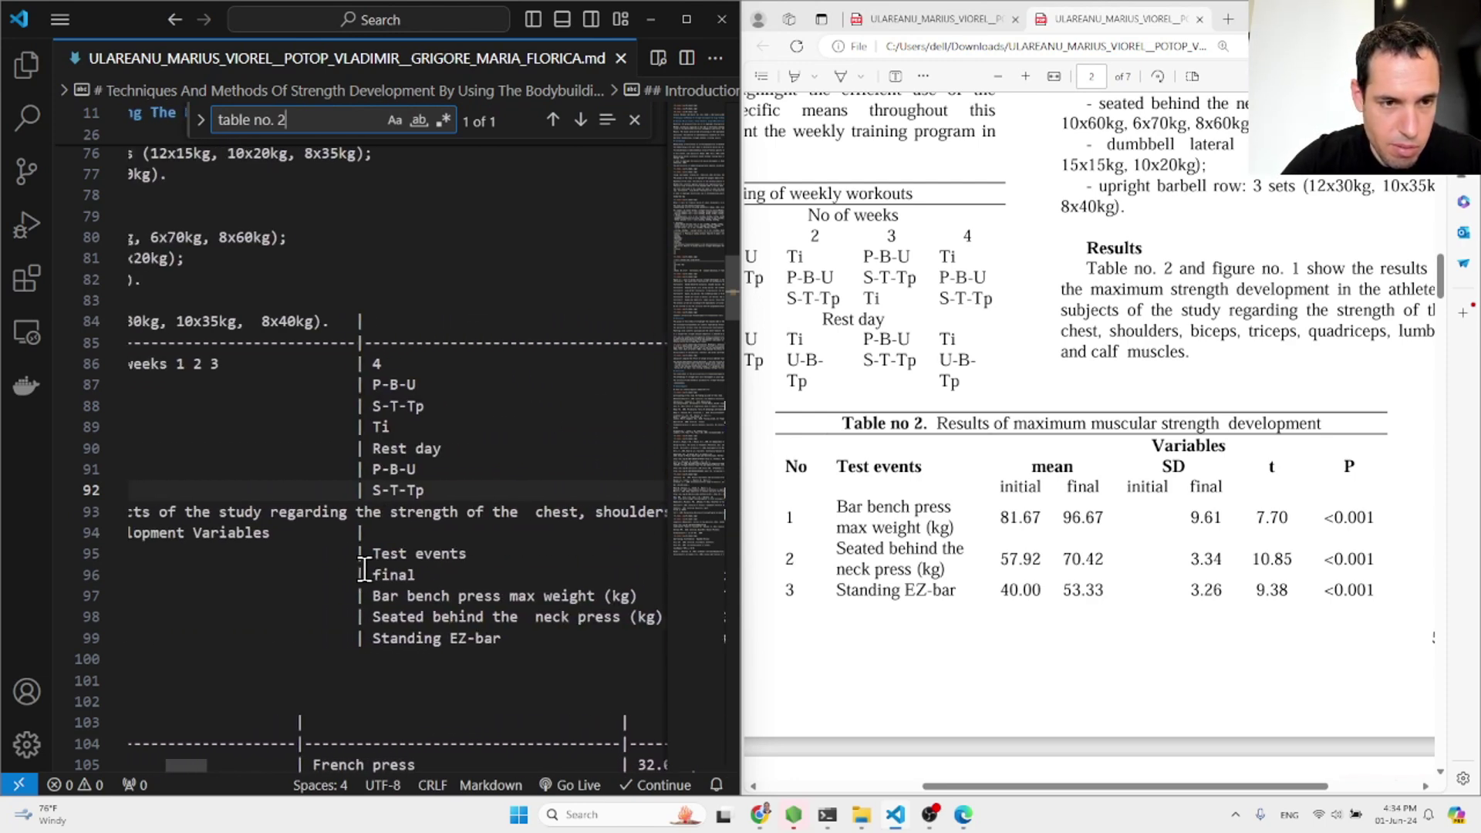
pyautogui.hscroll(-6, 365, 569)
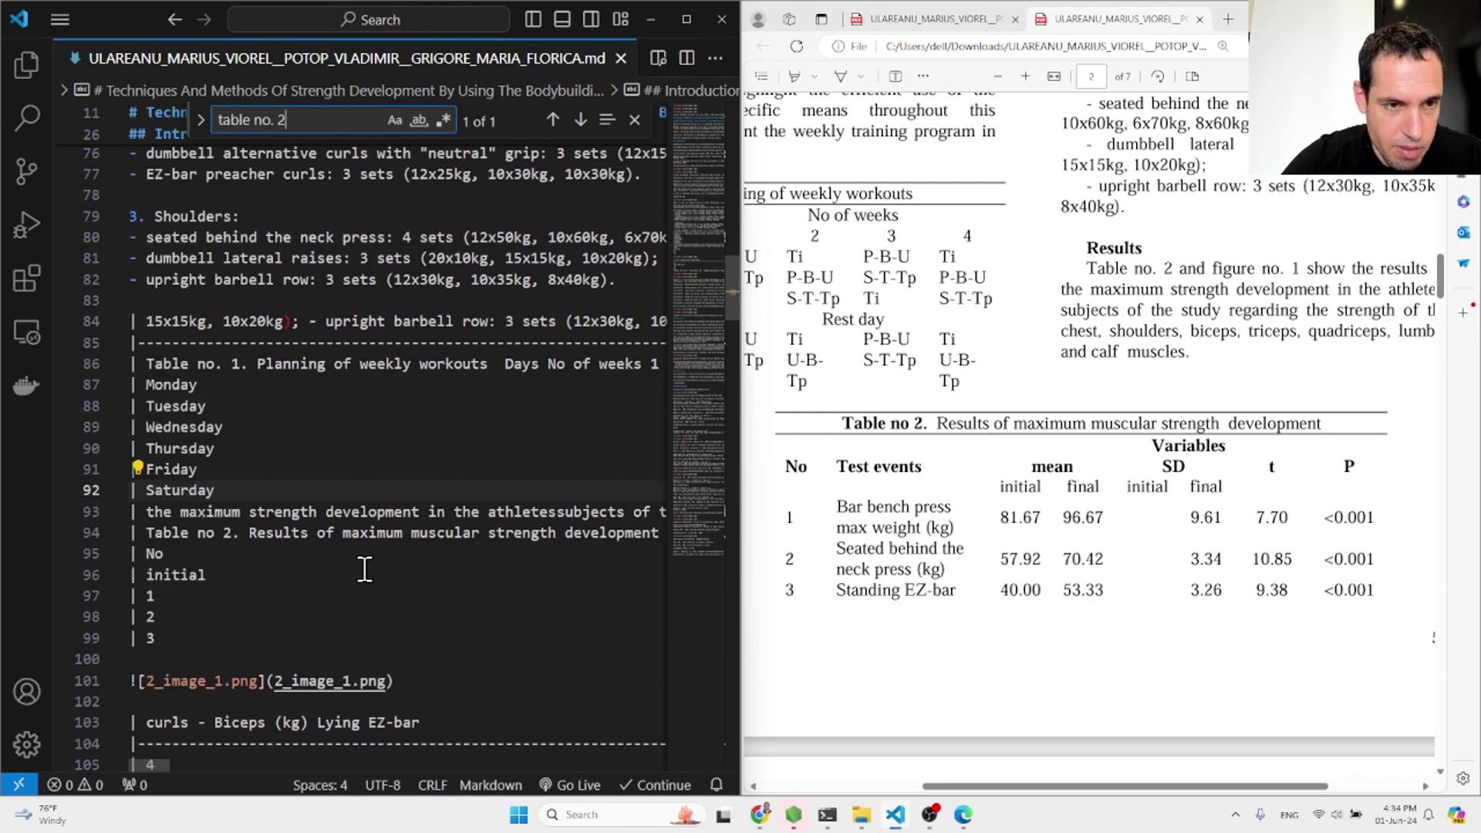
pyautogui.hscroll(10, 365, 569)
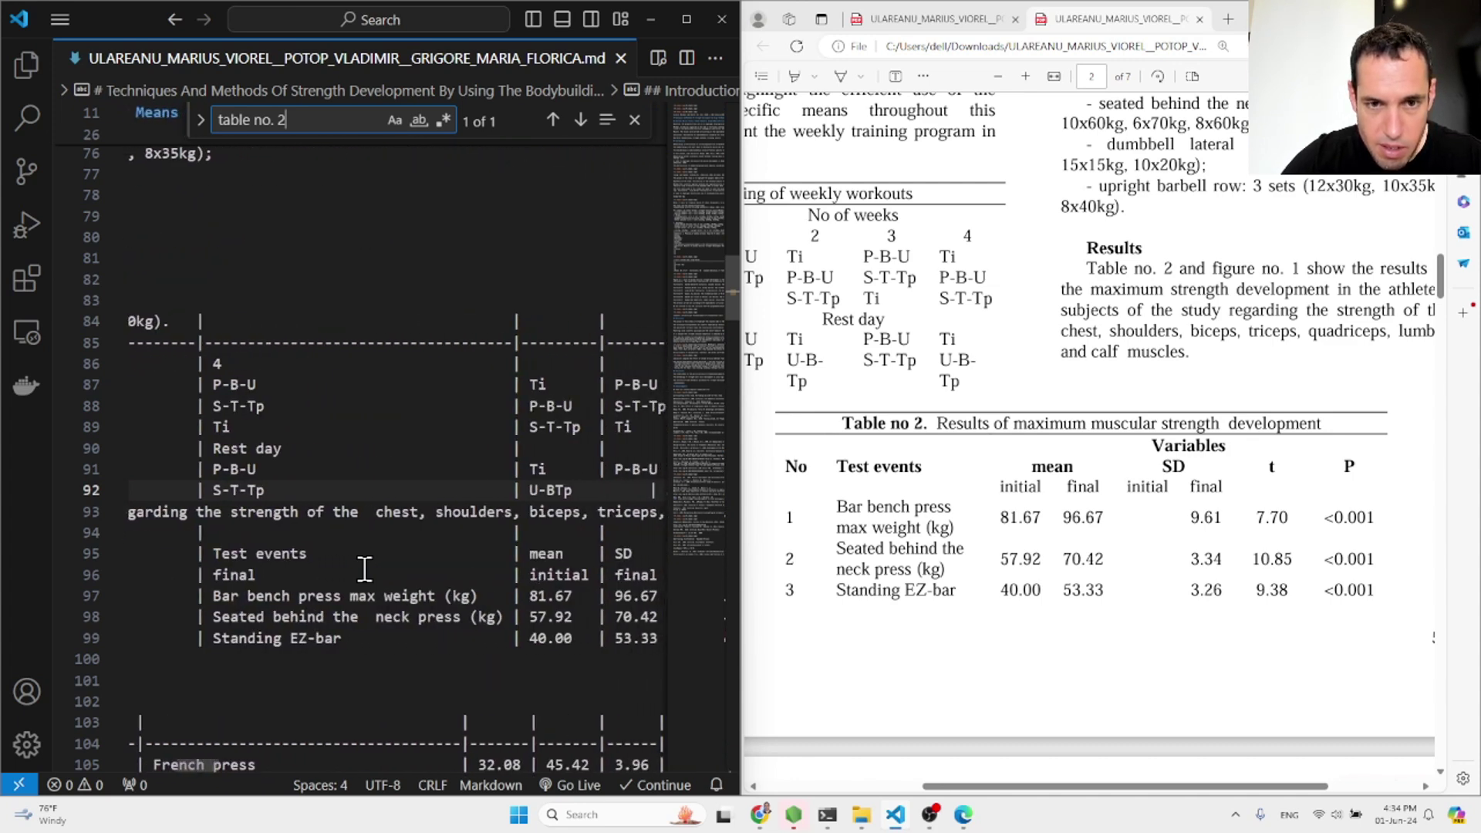
pyautogui.hscroll(10, 365, 569)
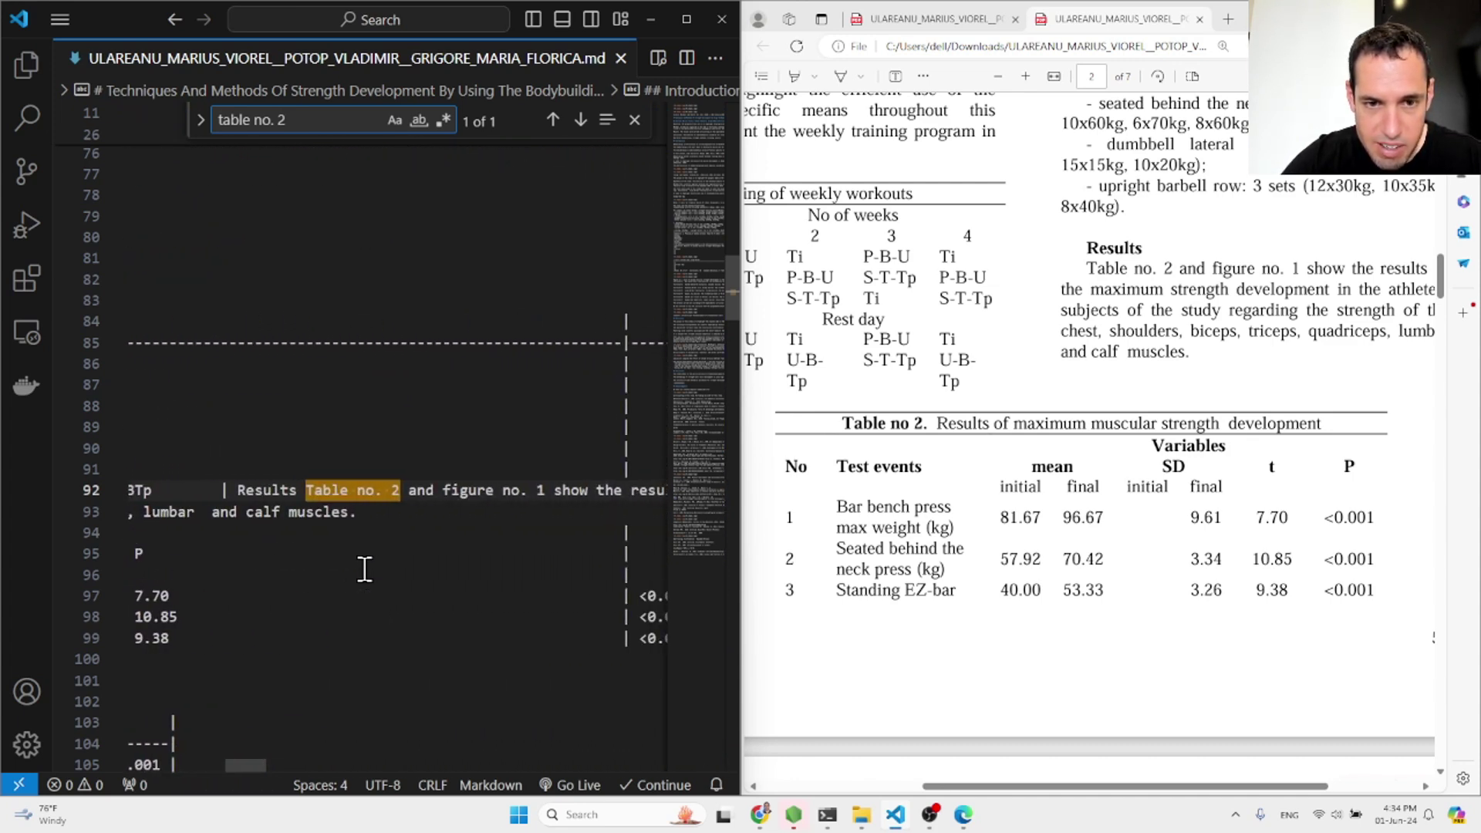
pyautogui.hscroll(8, 365, 569)
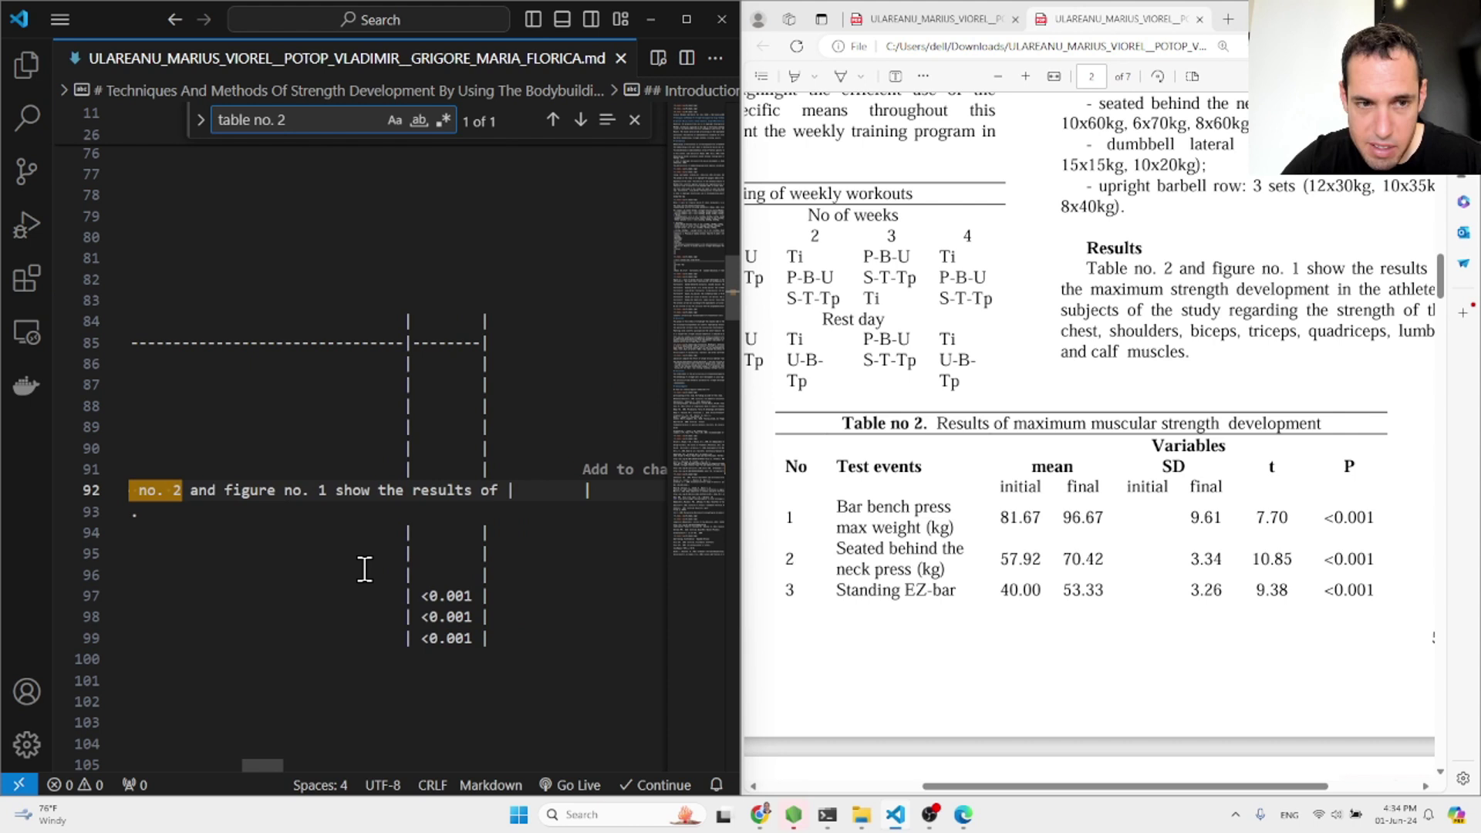
pyautogui.hscroll(5, 364, 569)
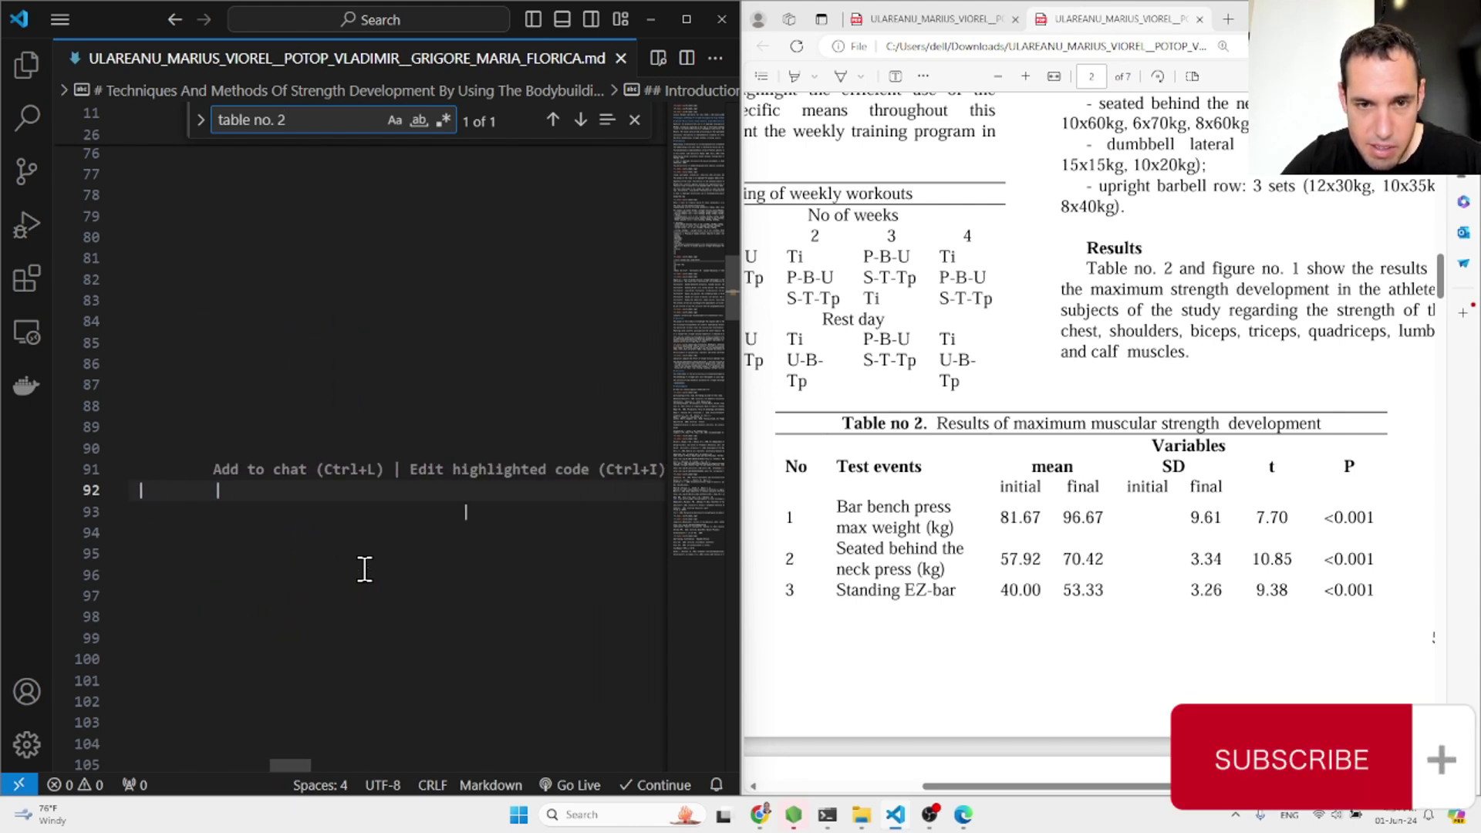
pyautogui.hscroll(3, 365, 569)
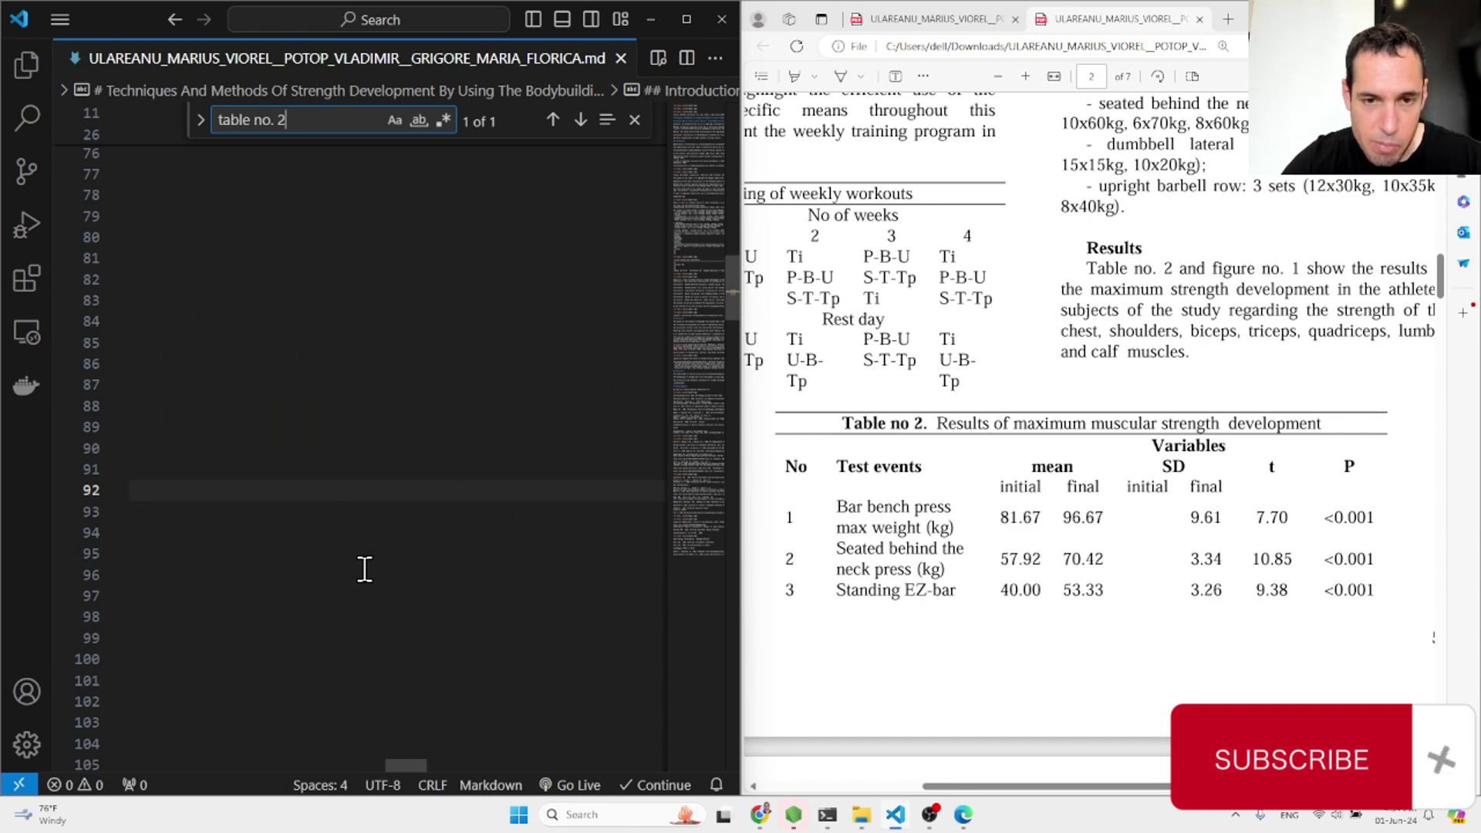
pyautogui.hscroll(-10, 365, 569)
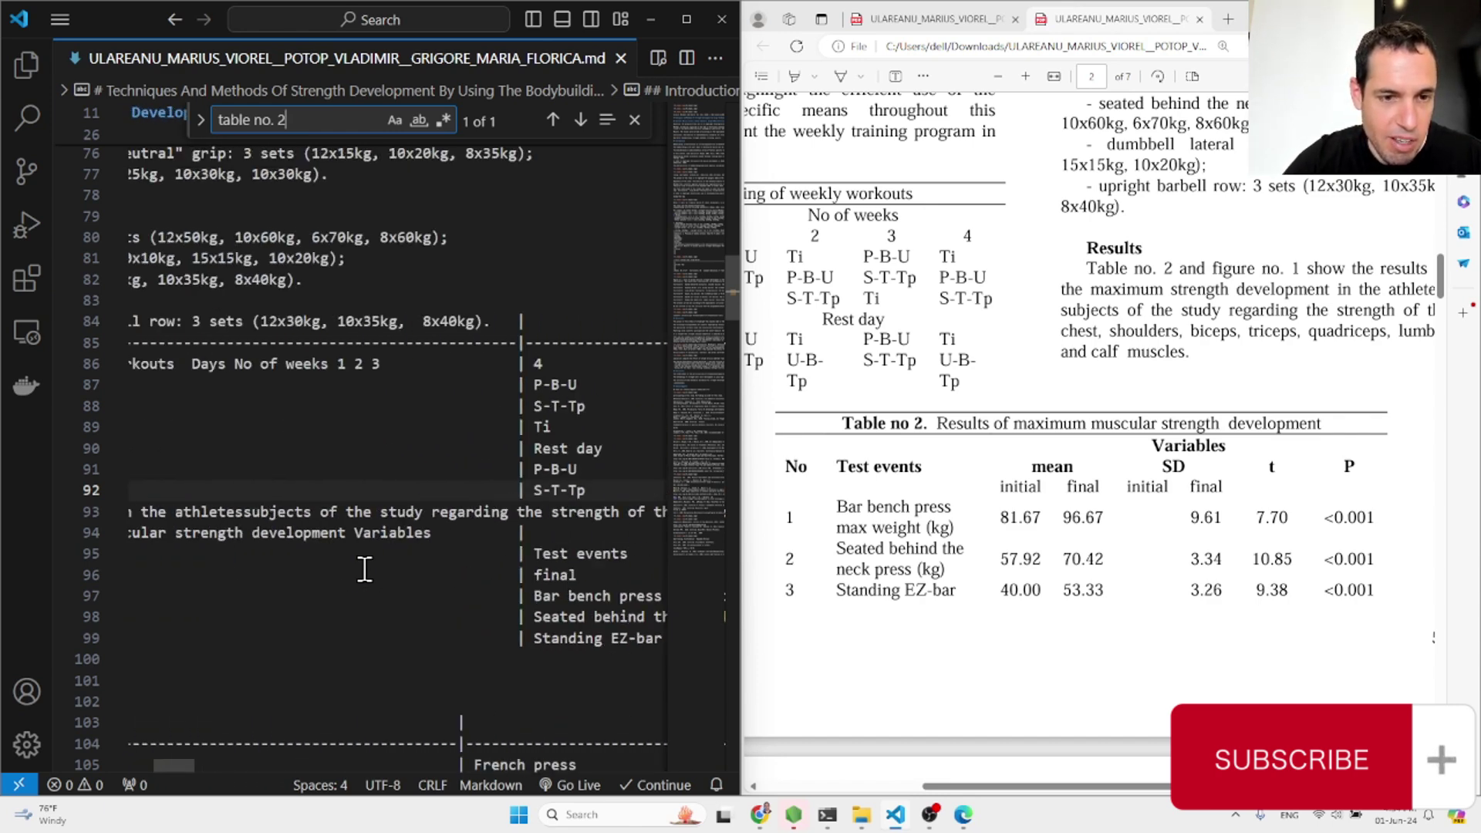
pyautogui.scroll(-6, 364, 569)
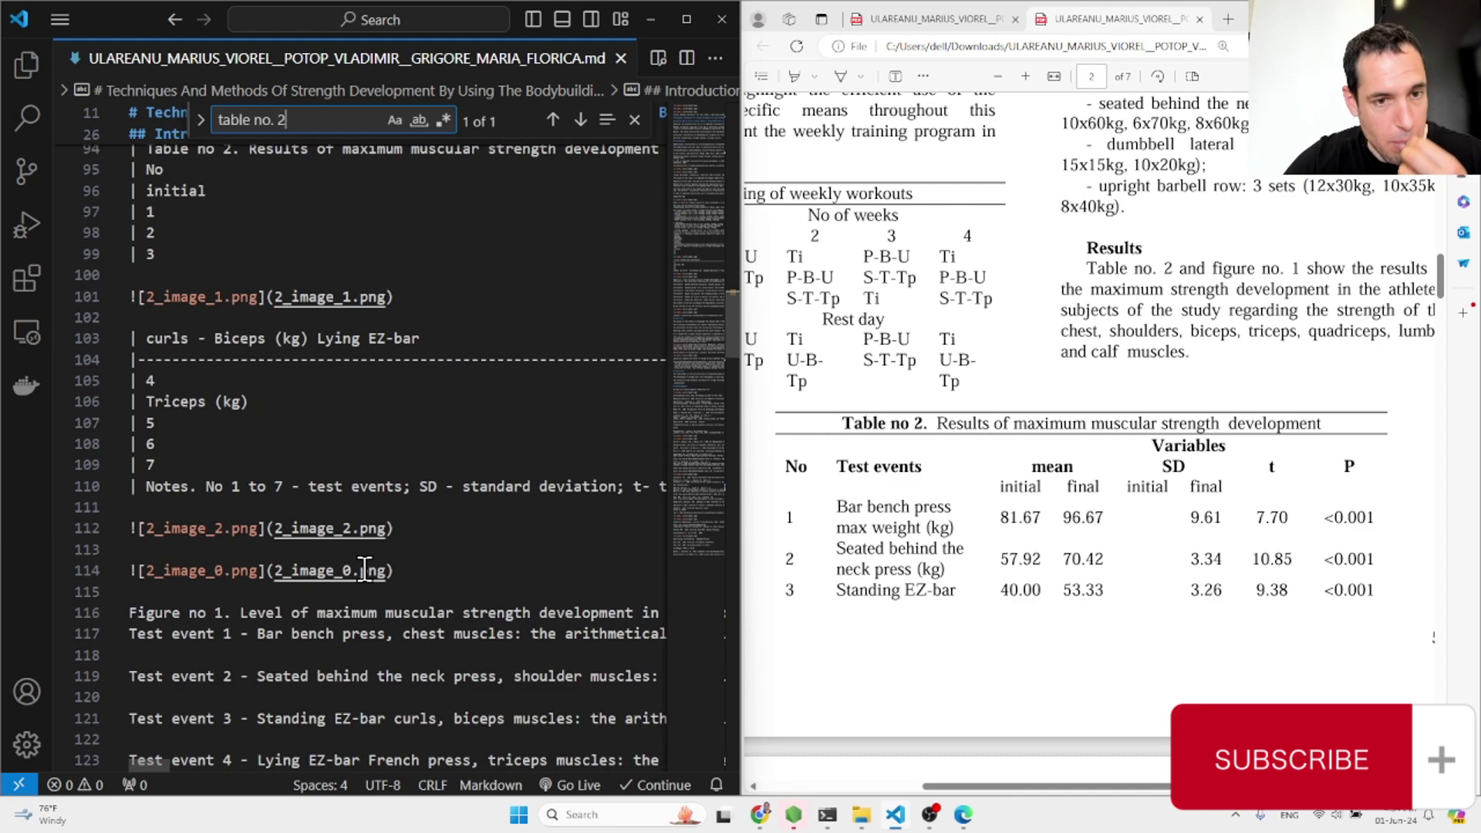
pyautogui.hscroll(1, 365, 569)
pyautogui.hscroll(-2, 365, 570)
pyautogui.scroll(-1, 364, 569)
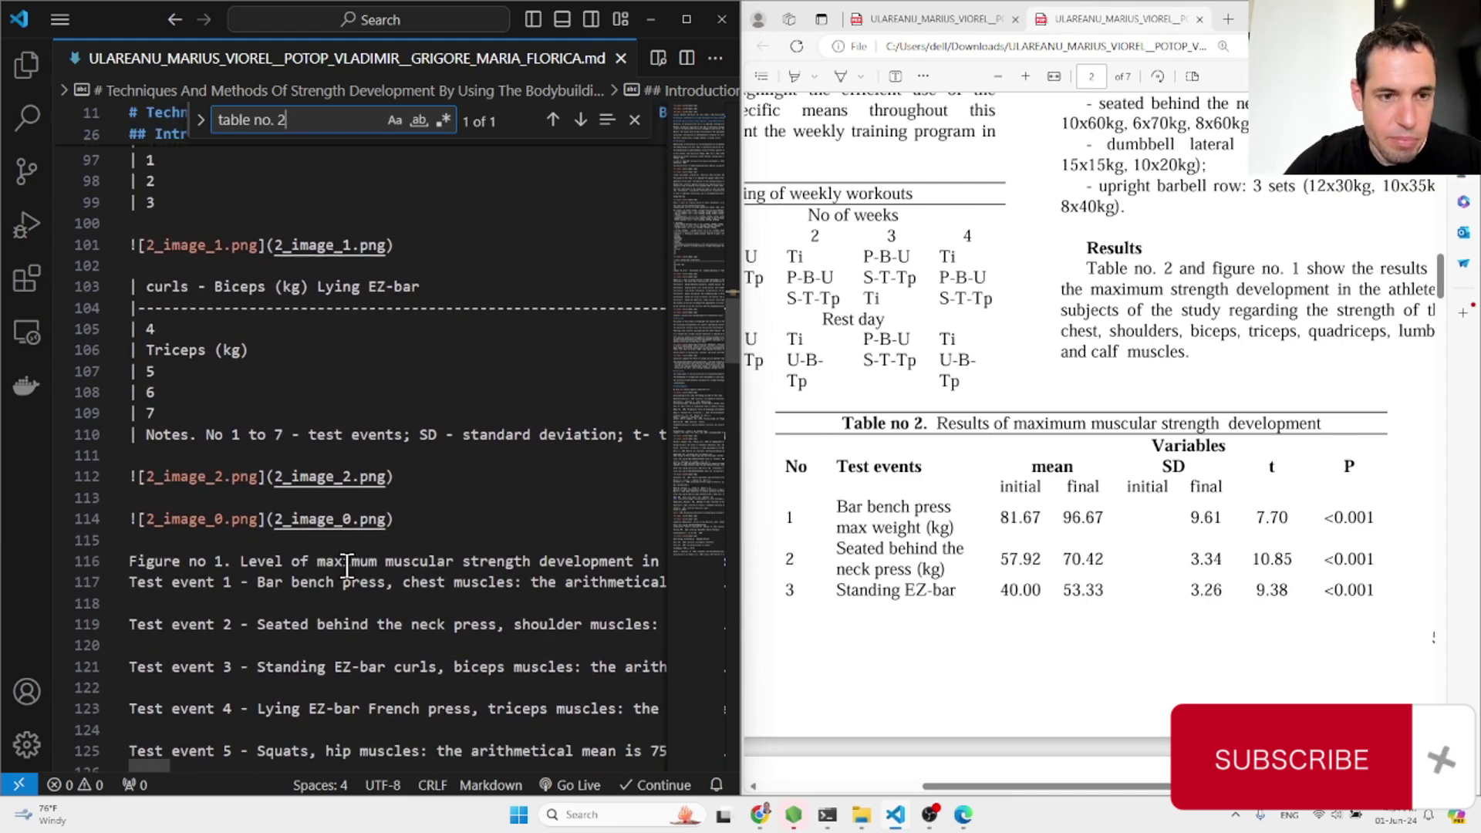
pyautogui.scroll(20, 214, 551)
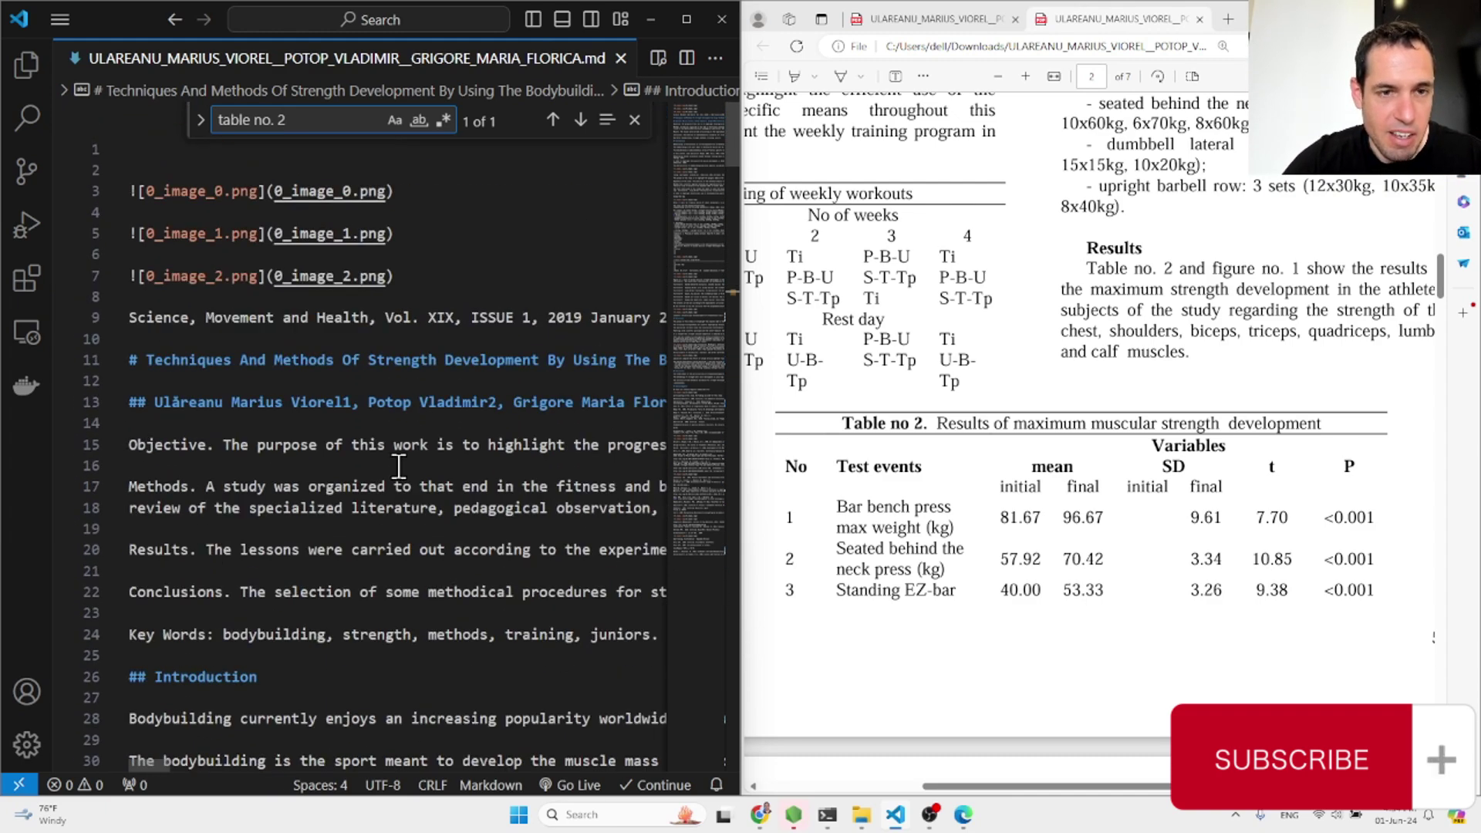
# Line up the PDF's title, authors and abstract with the markdown's opening text.
pyautogui.scroll(15, 1137, 284)
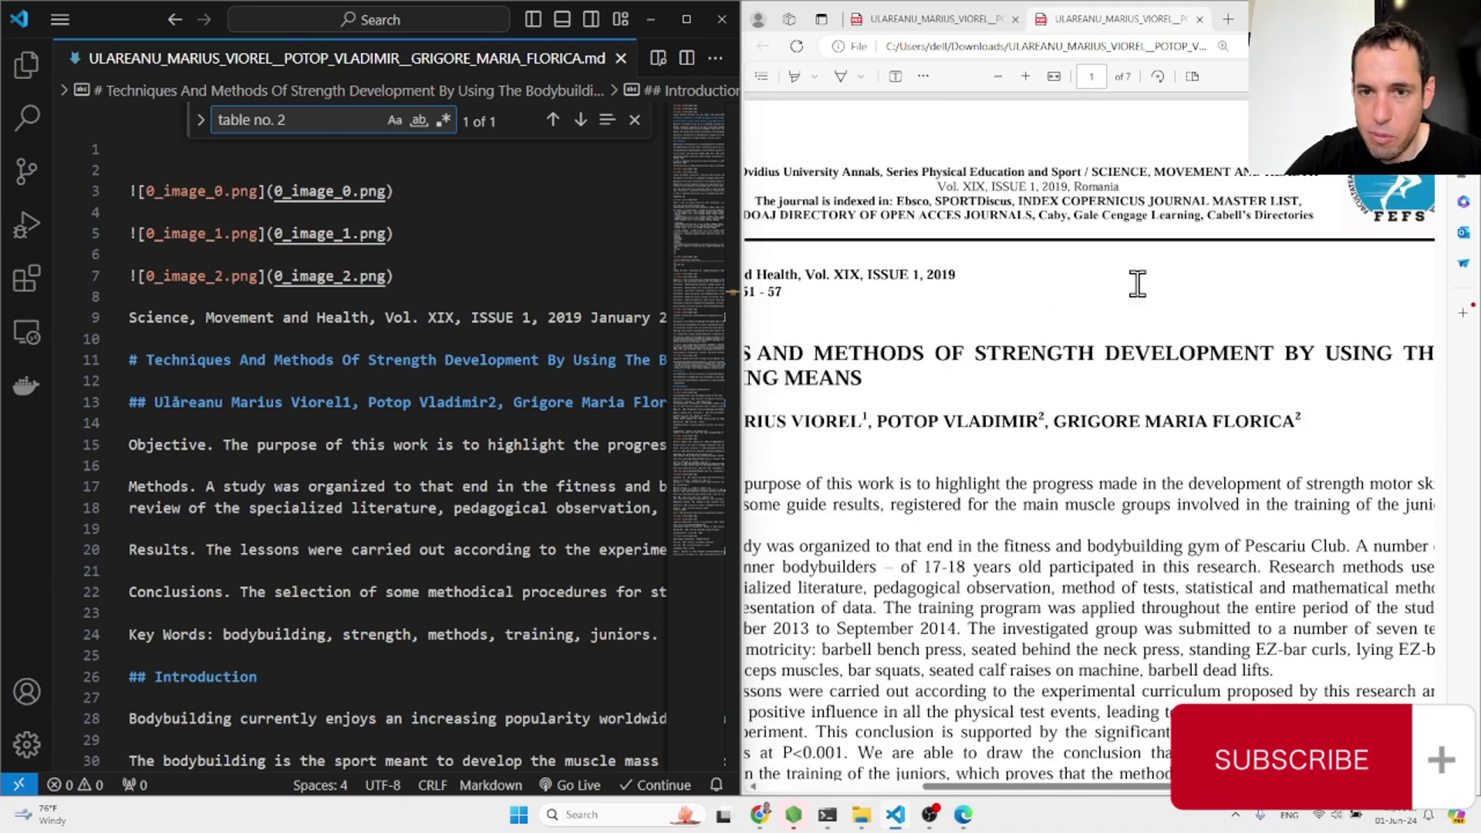
pyautogui.hscroll(-3, 1117, 403)
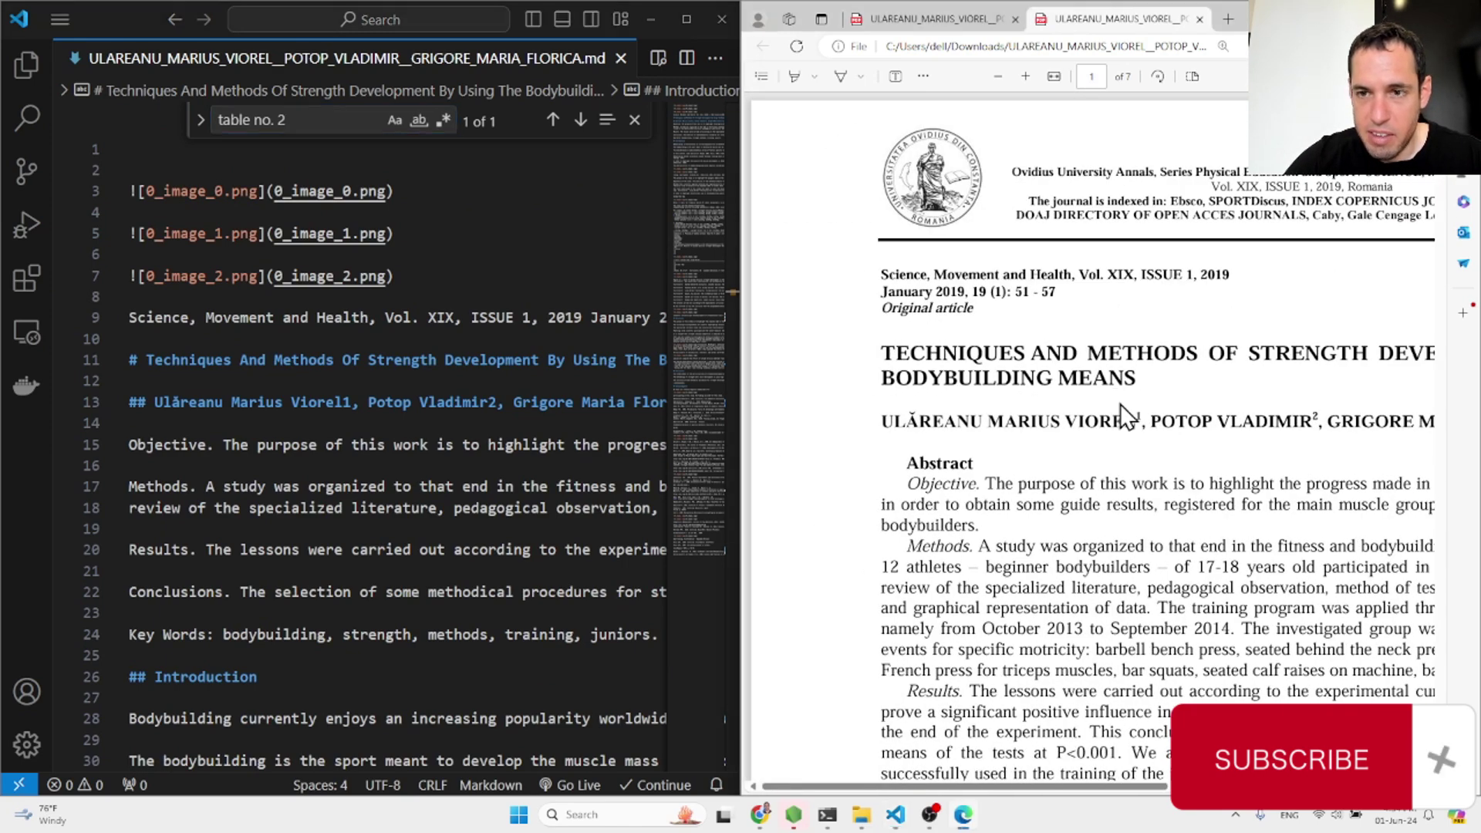
pyautogui.rightClick(1118, 404)
pyautogui.click(1047, 383)
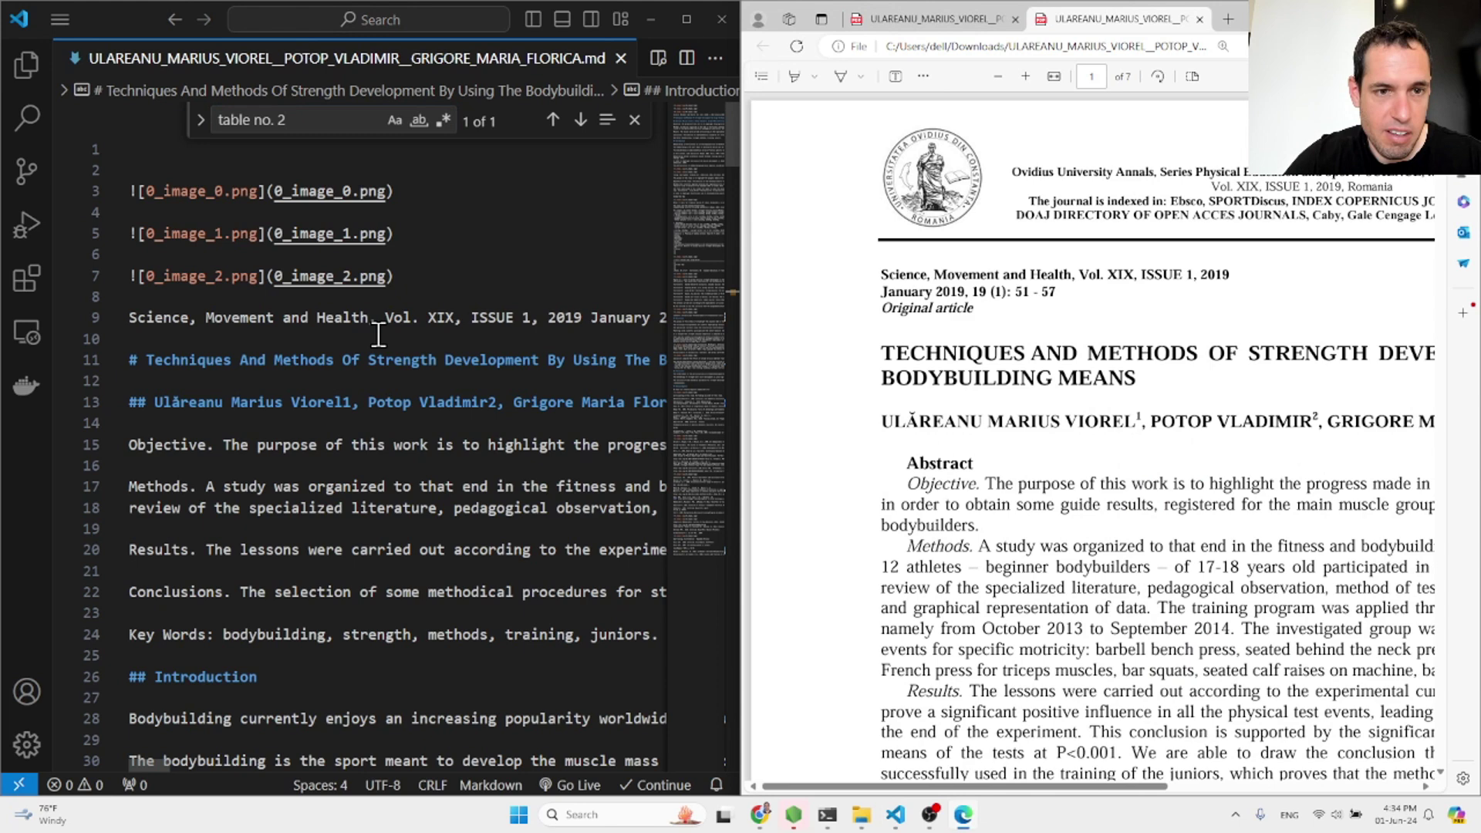
pyautogui.click(488, 362)
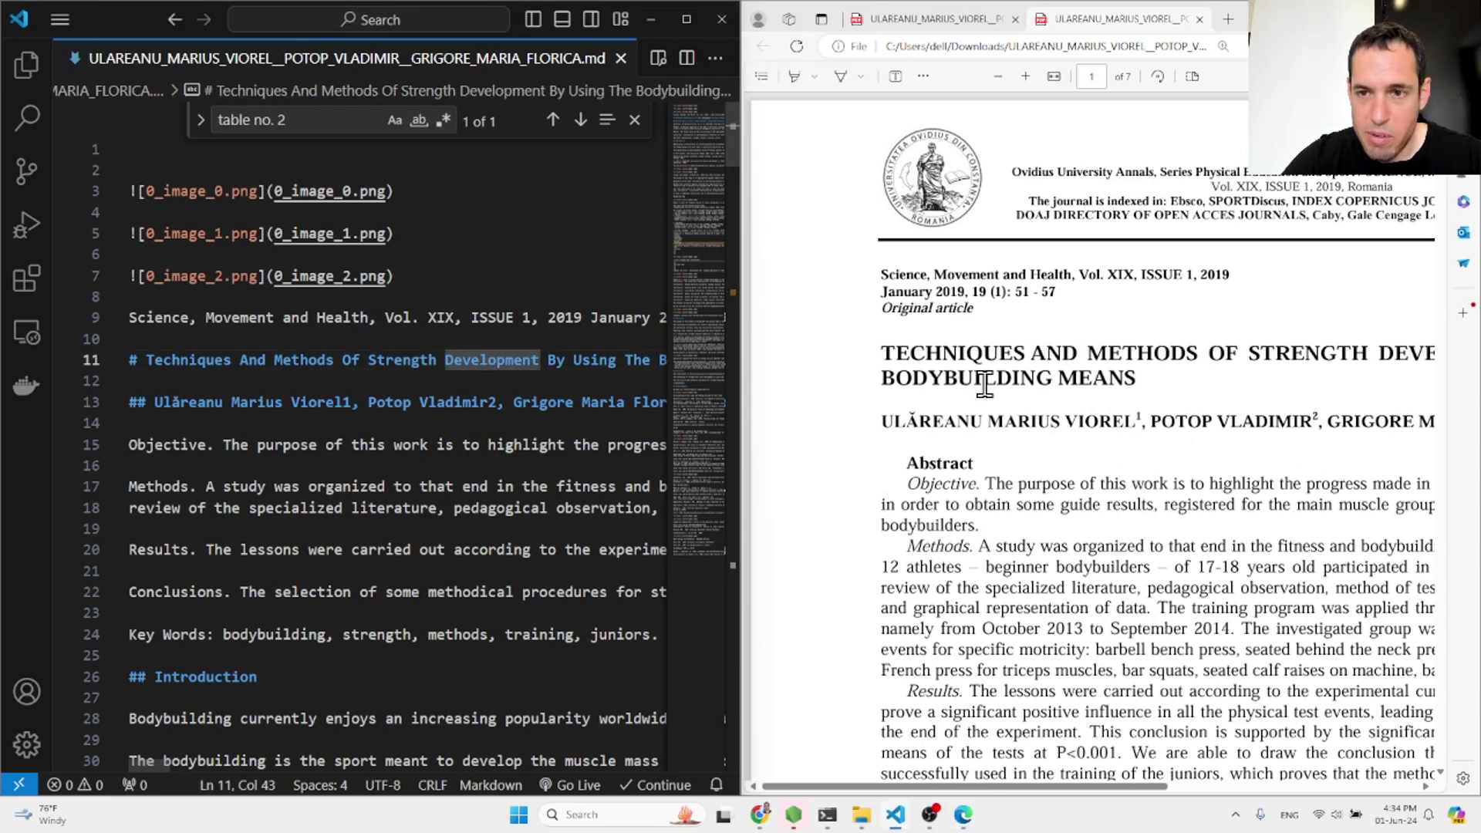
pyautogui.hscroll(3, 985, 383)
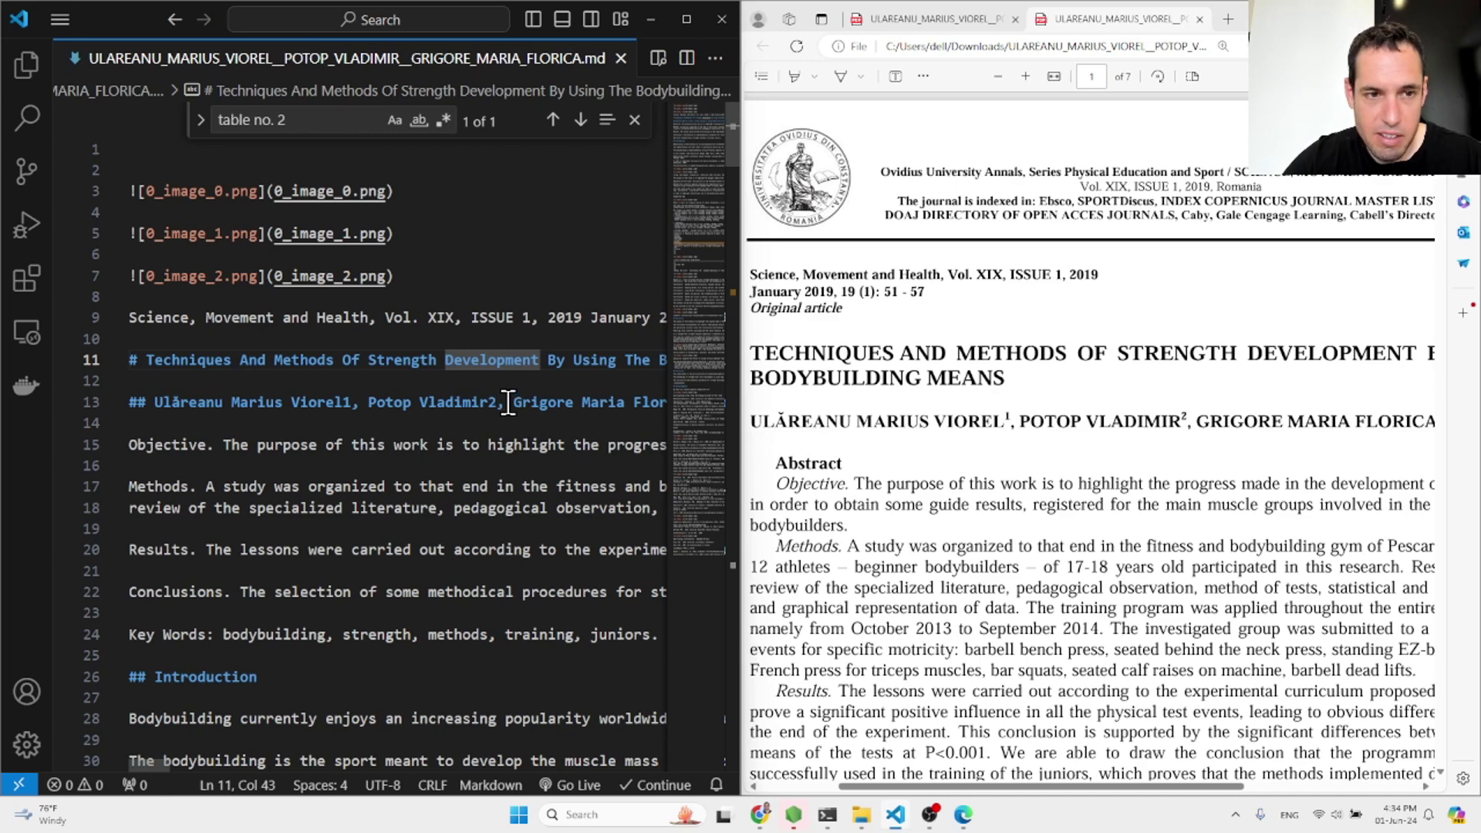
pyautogui.click(400, 409)
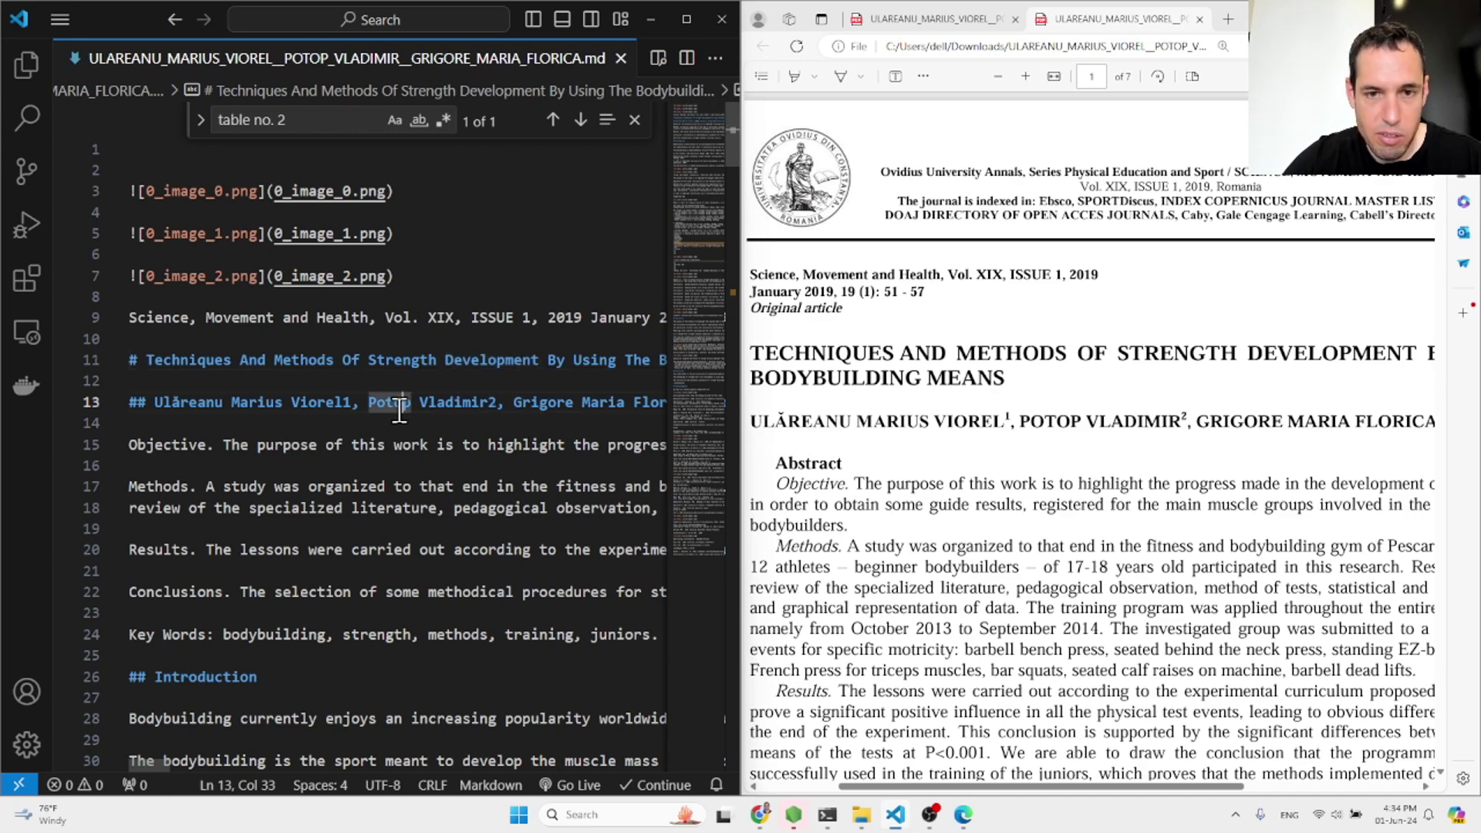
pyautogui.hscroll(2, 770, 462)
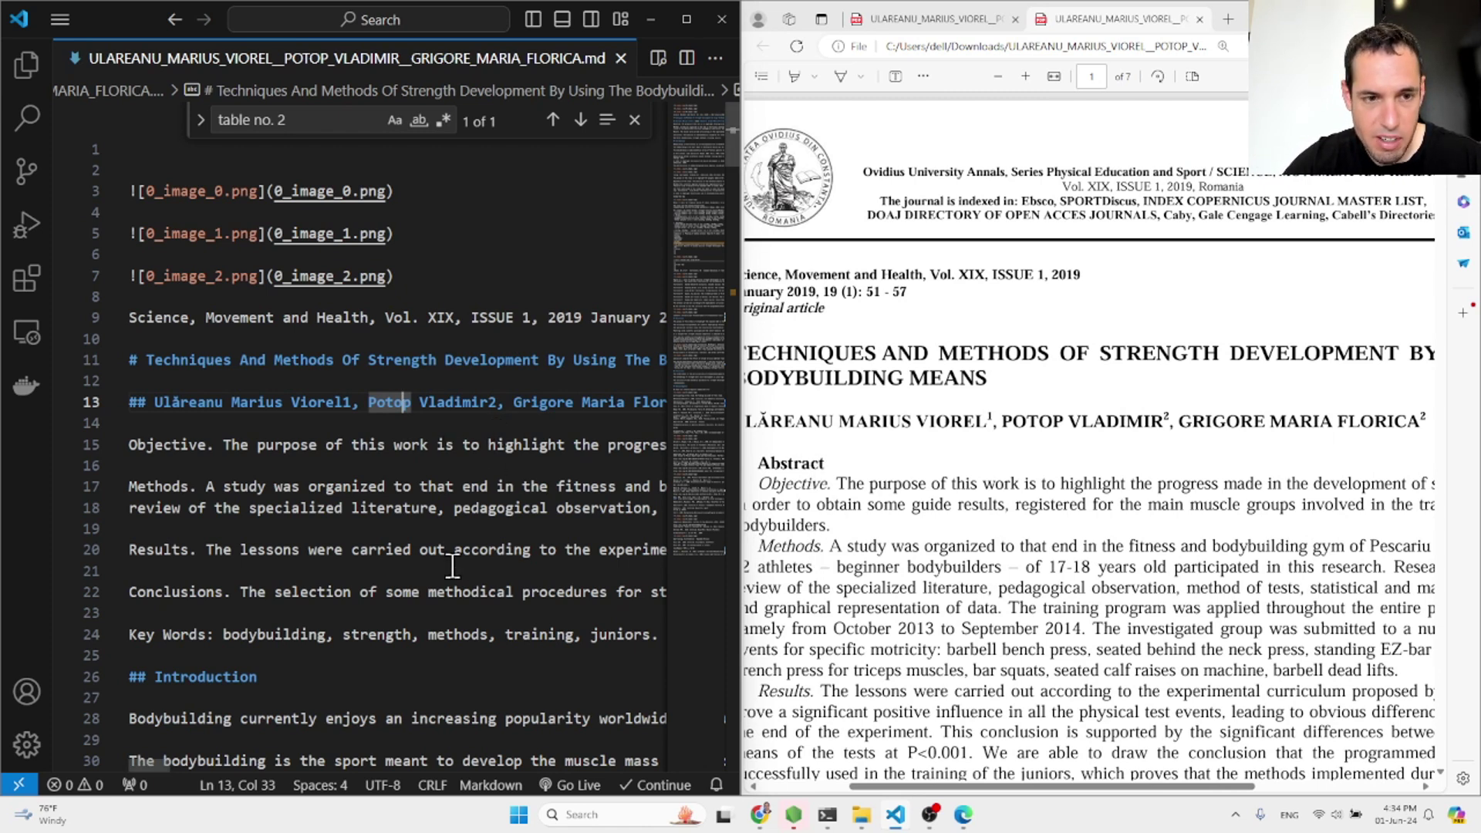
pyautogui.scroll(-2, 851, 575)
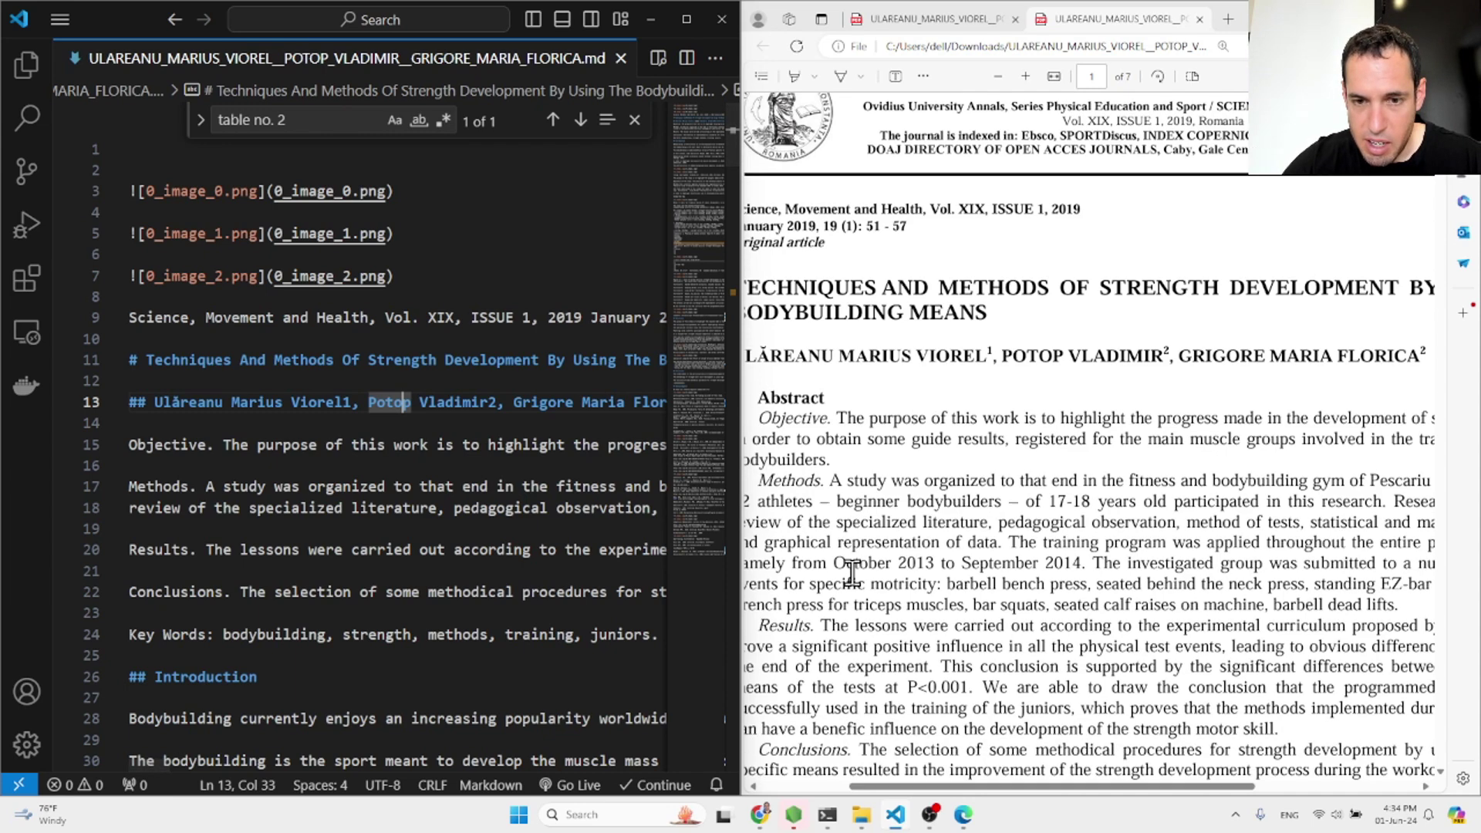
pyautogui.hscroll(-1, 875, 557)
pyautogui.scroll(-1, 877, 555)
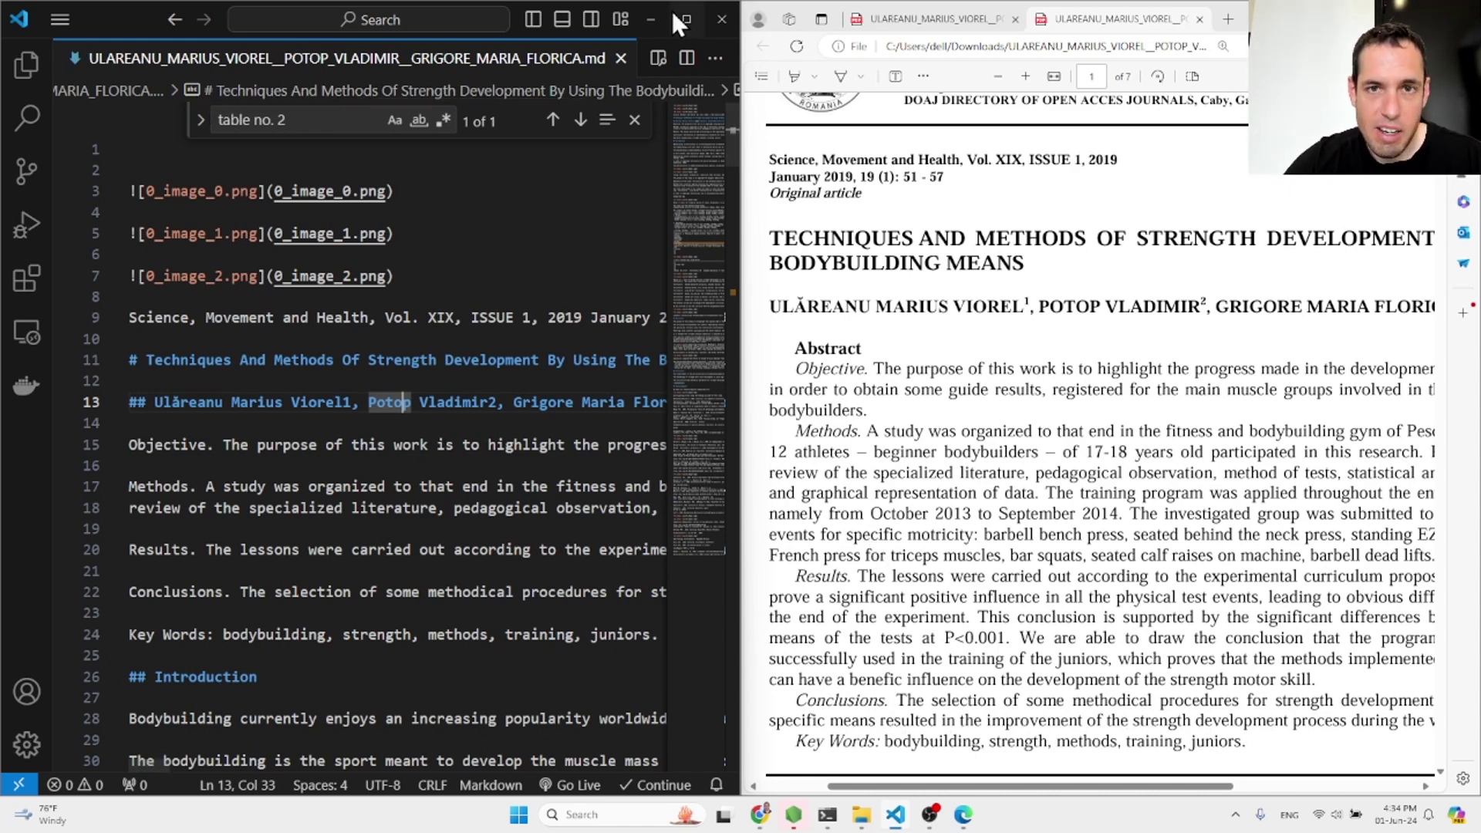
# Maximize the VS Code window and scroll the markdown sideways across its long lines.
pyautogui.click(678, 17)
pyautogui.hscroll(5, 1077, 424)
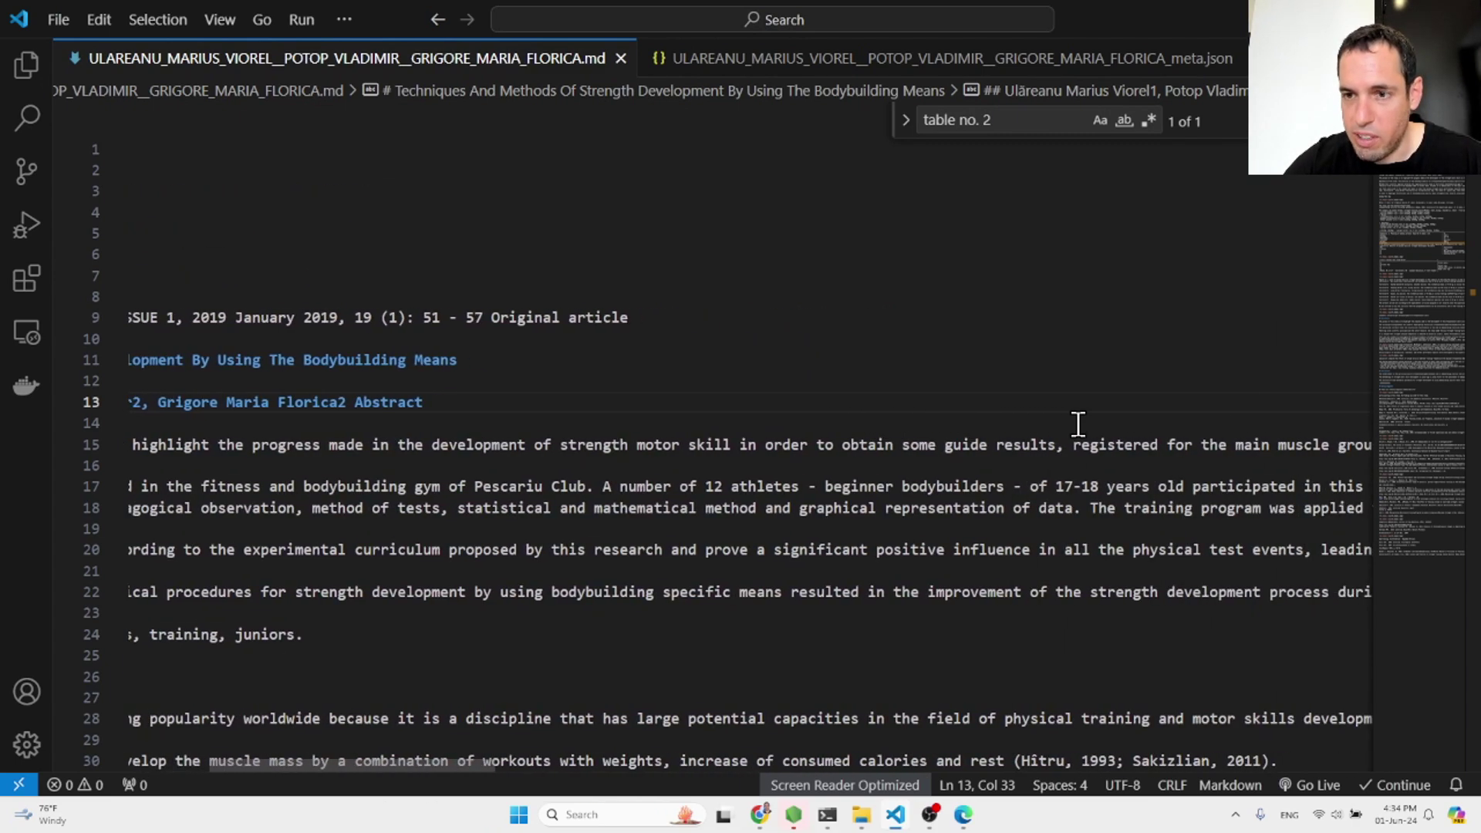
pyautogui.hscroll(5, 1078, 423)
pyautogui.hscroll(-7, 1077, 423)
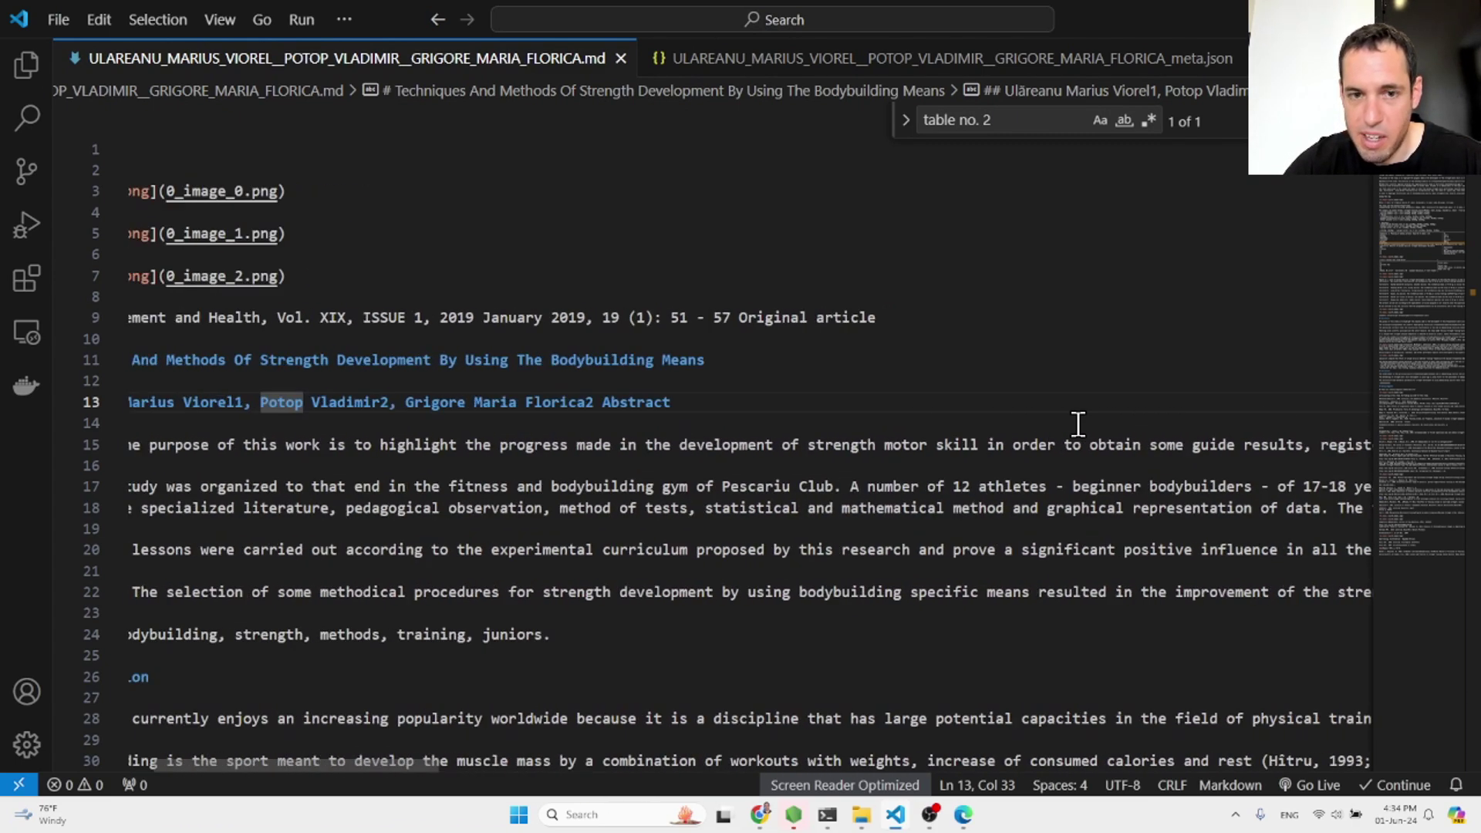
pyautogui.hscroll(-2, 1077, 423)
# Turn on View > Word Wrap and scroll down to the Table no. 2 rows.
pyautogui.click(97, 17)
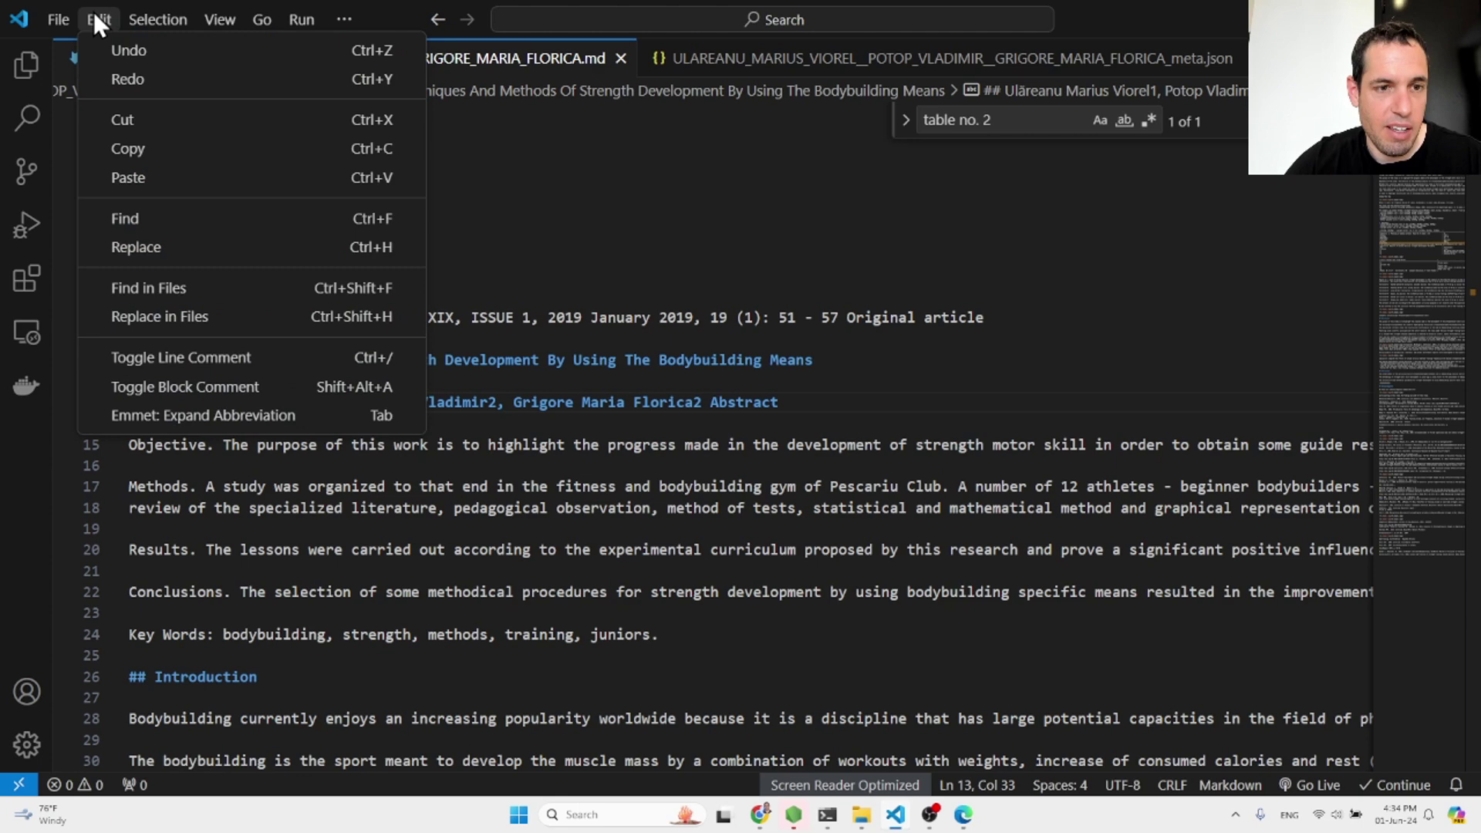
pyautogui.moveTo(143, 20)
pyautogui.moveTo(201, 23)
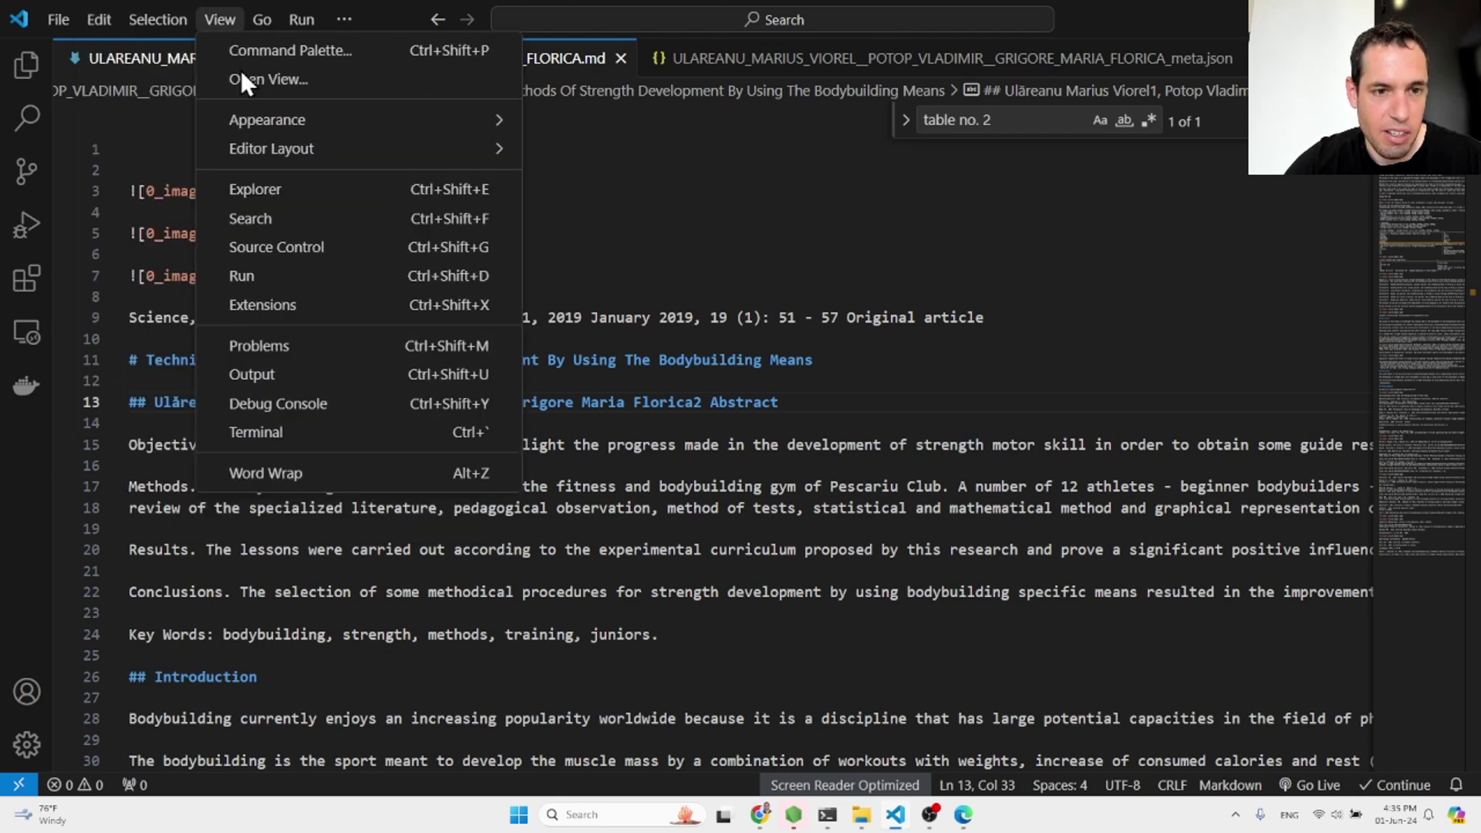
pyautogui.click(393, 474)
pyautogui.scroll(-1, 531, 479)
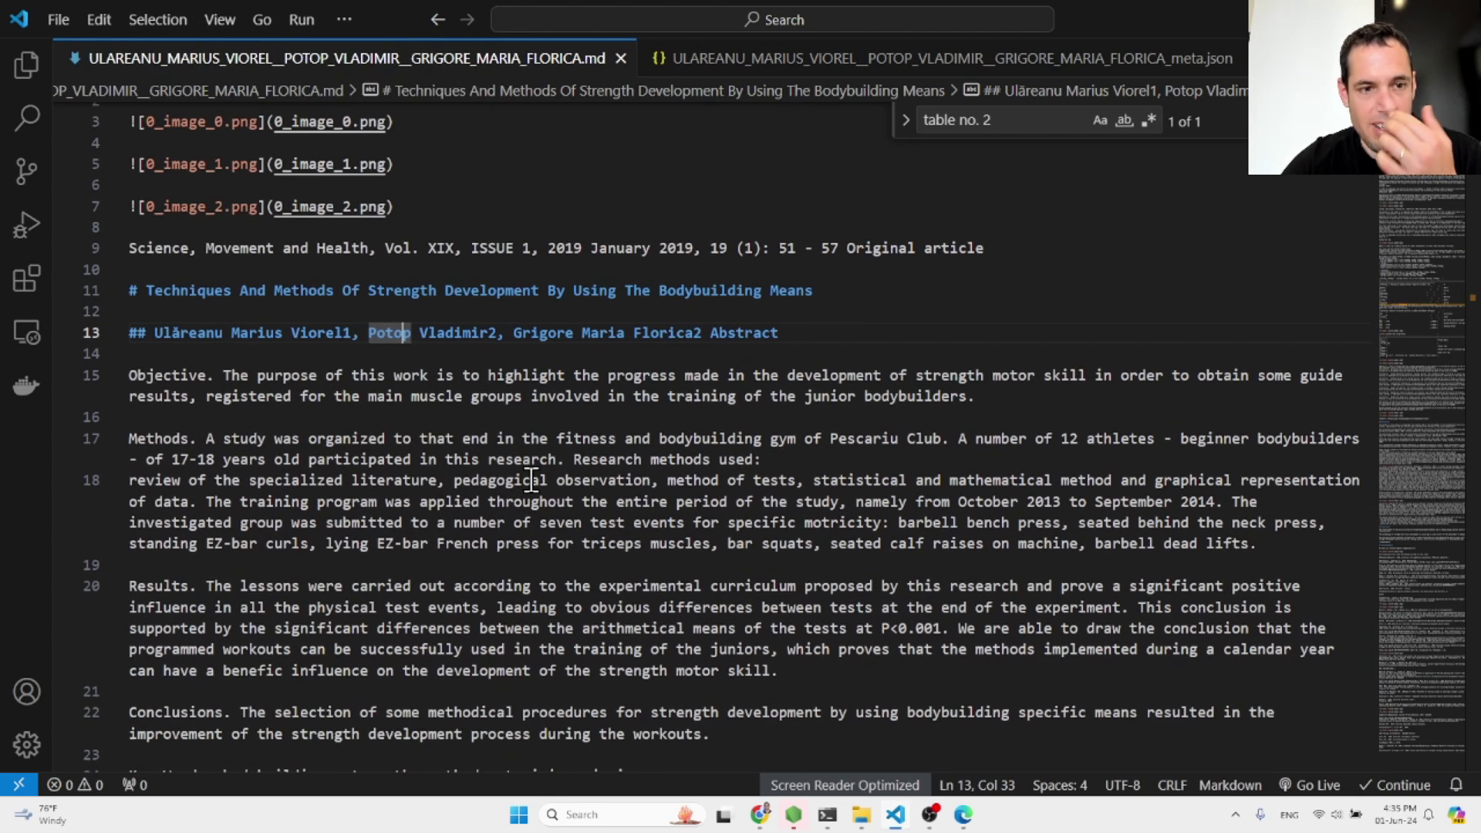
pyautogui.scroll(-7, 532, 478)
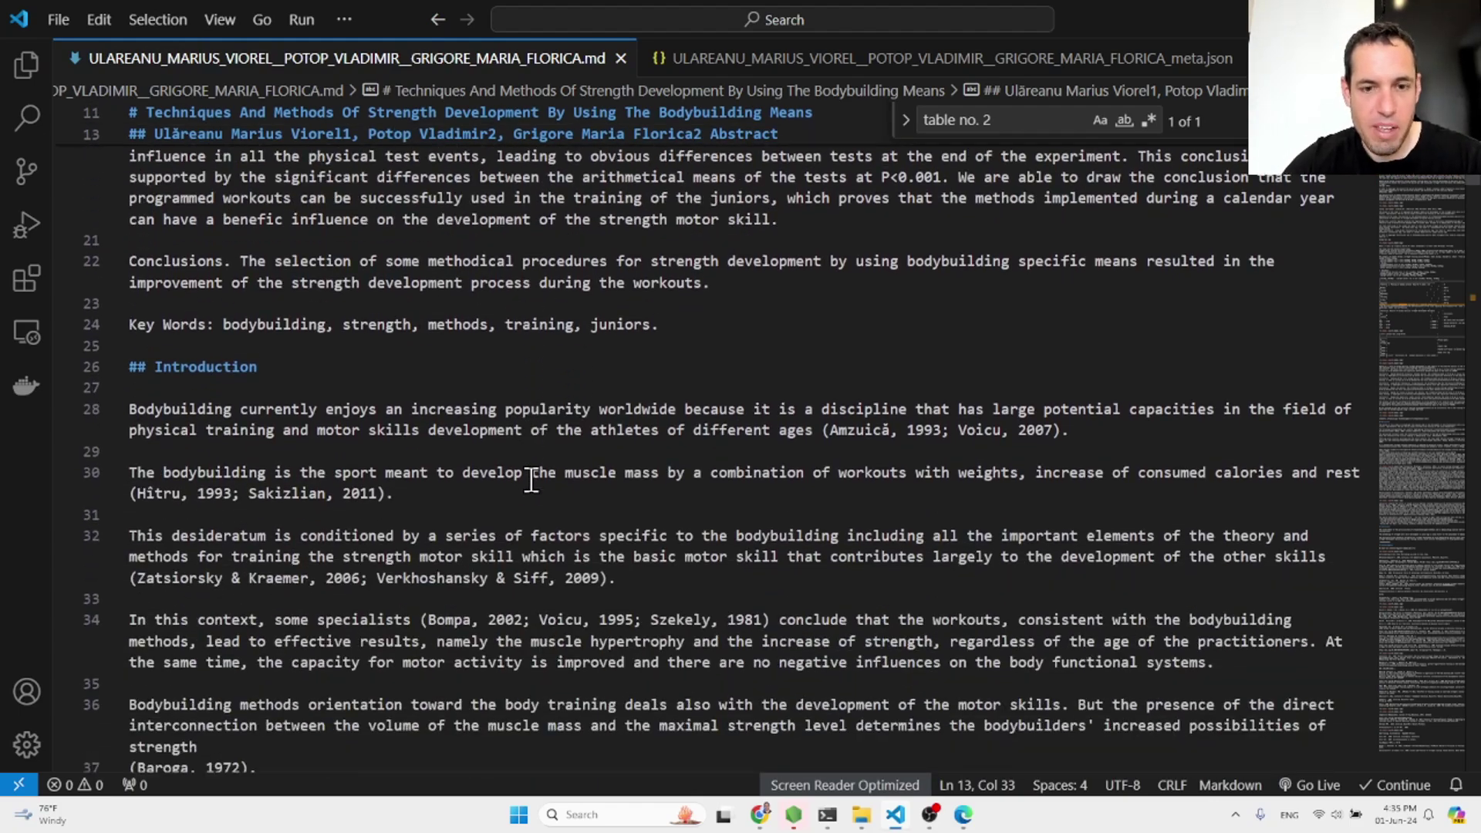
pyautogui.scroll(-15, 532, 480)
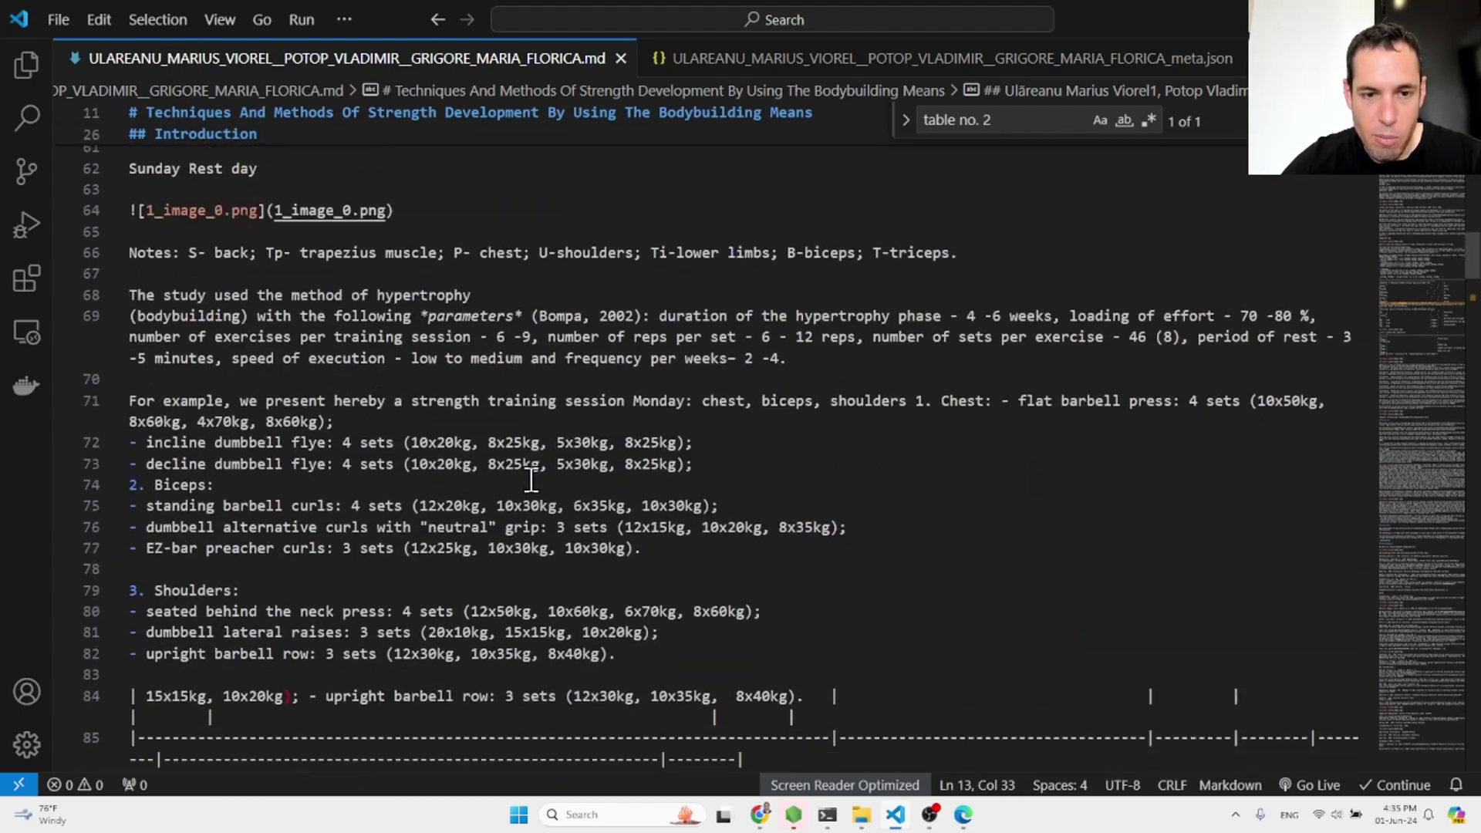
pyautogui.scroll(-7, 532, 480)
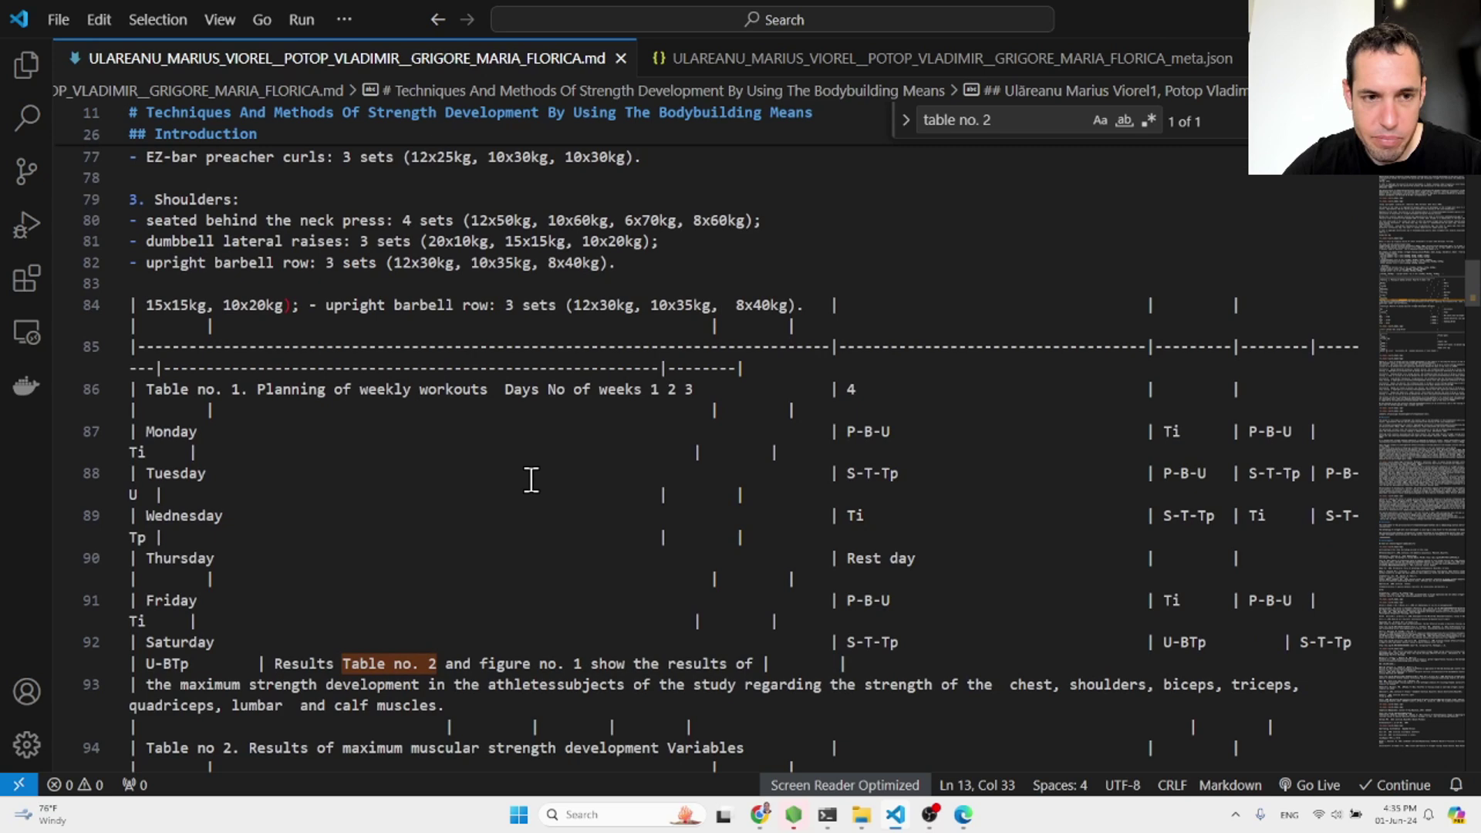
pyautogui.scroll(-8, 531, 480)
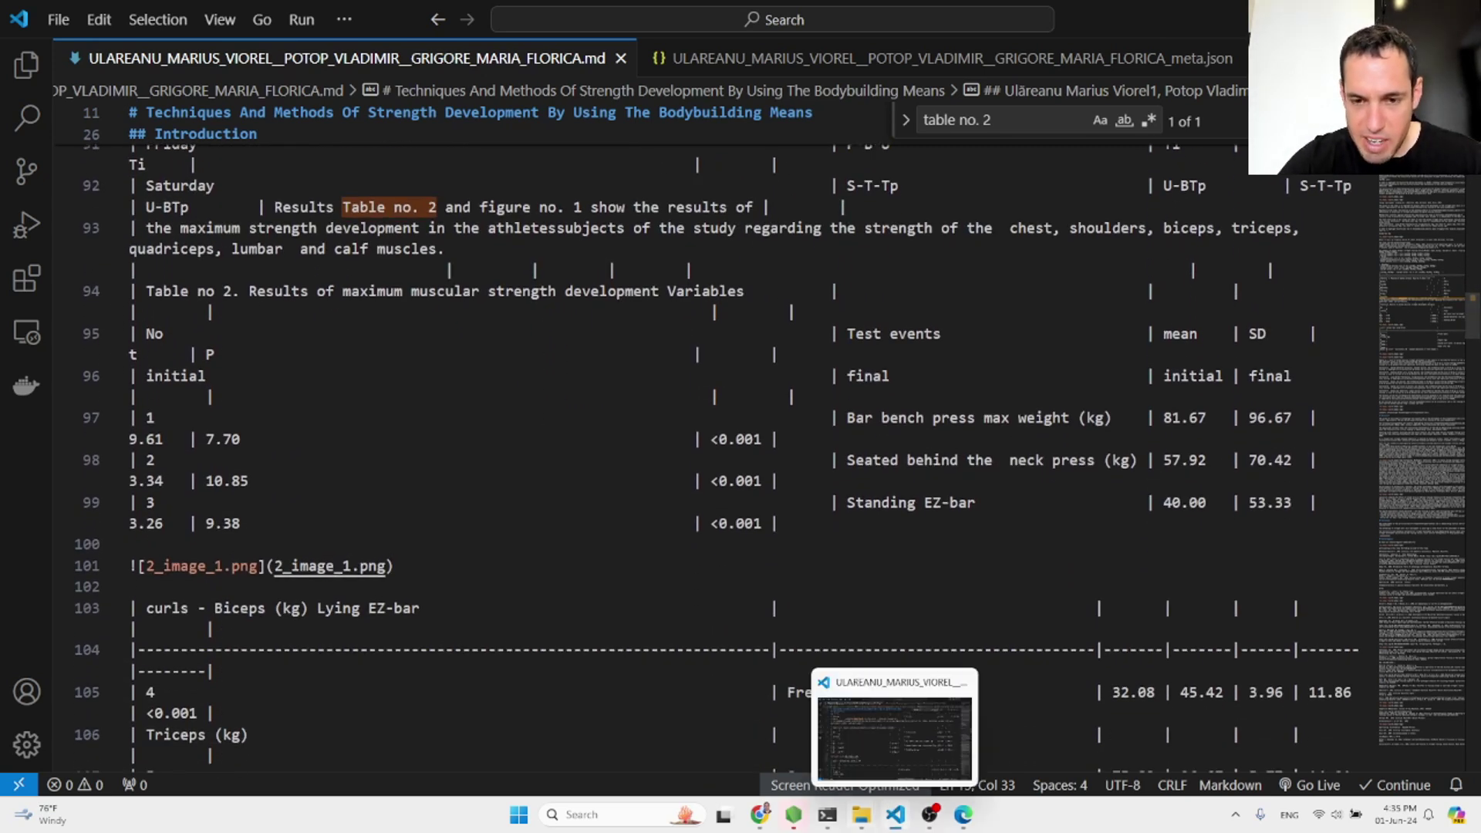
pyautogui.moveTo(861, 825)
pyautogui.click(895, 729)
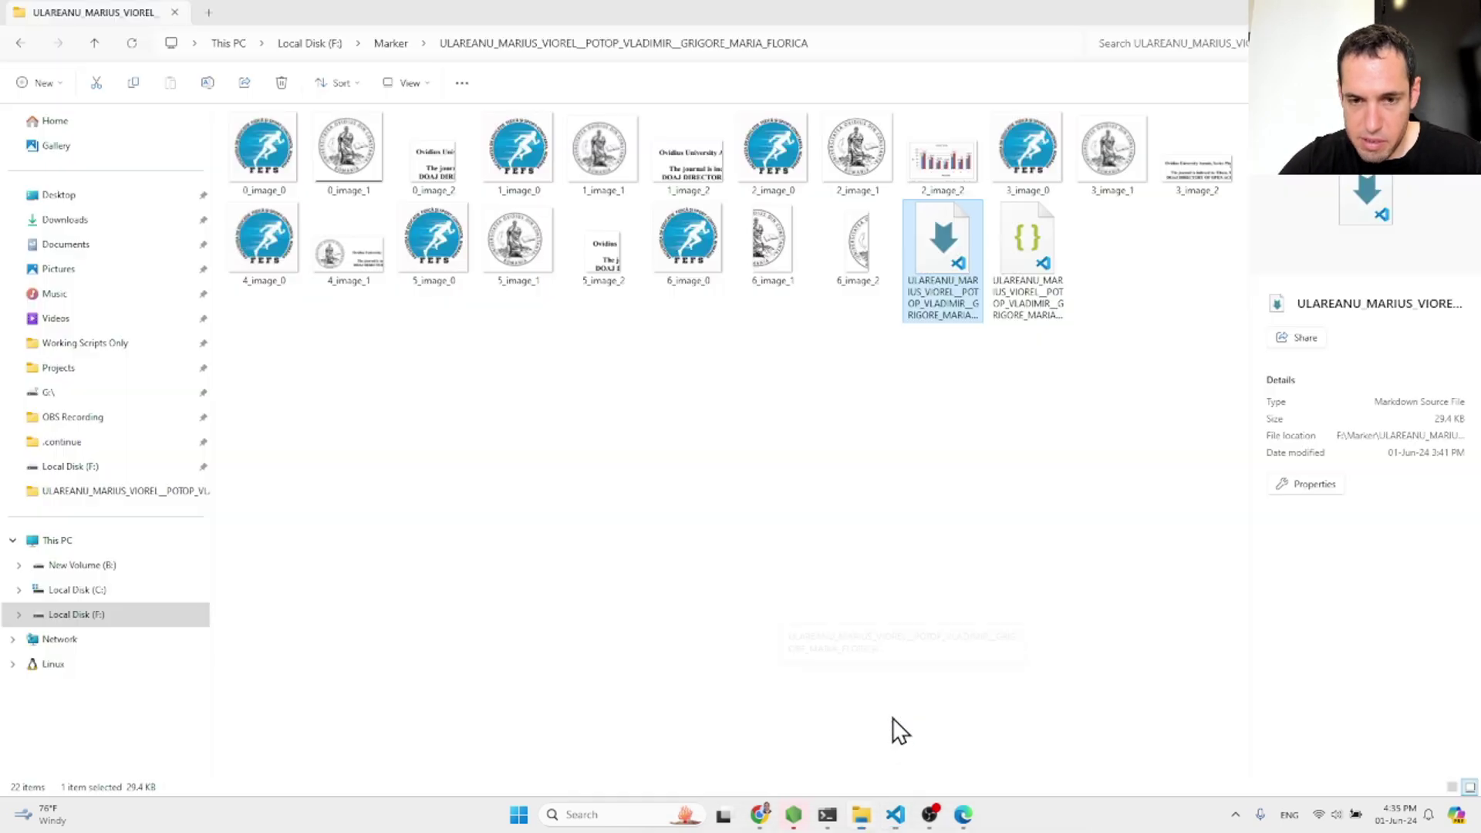
pyautogui.click(94, 44)
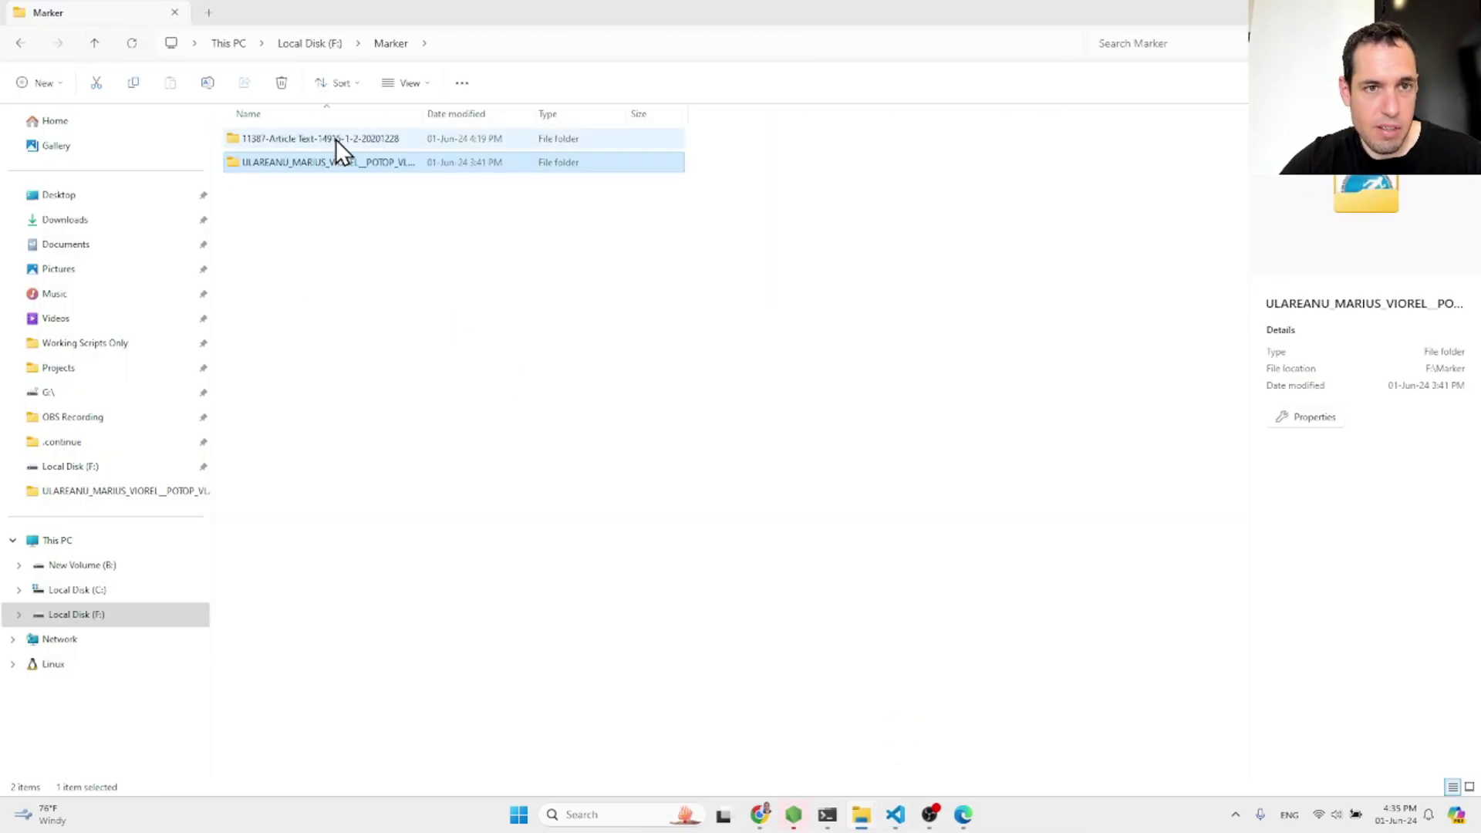
pyautogui.click(336, 139)
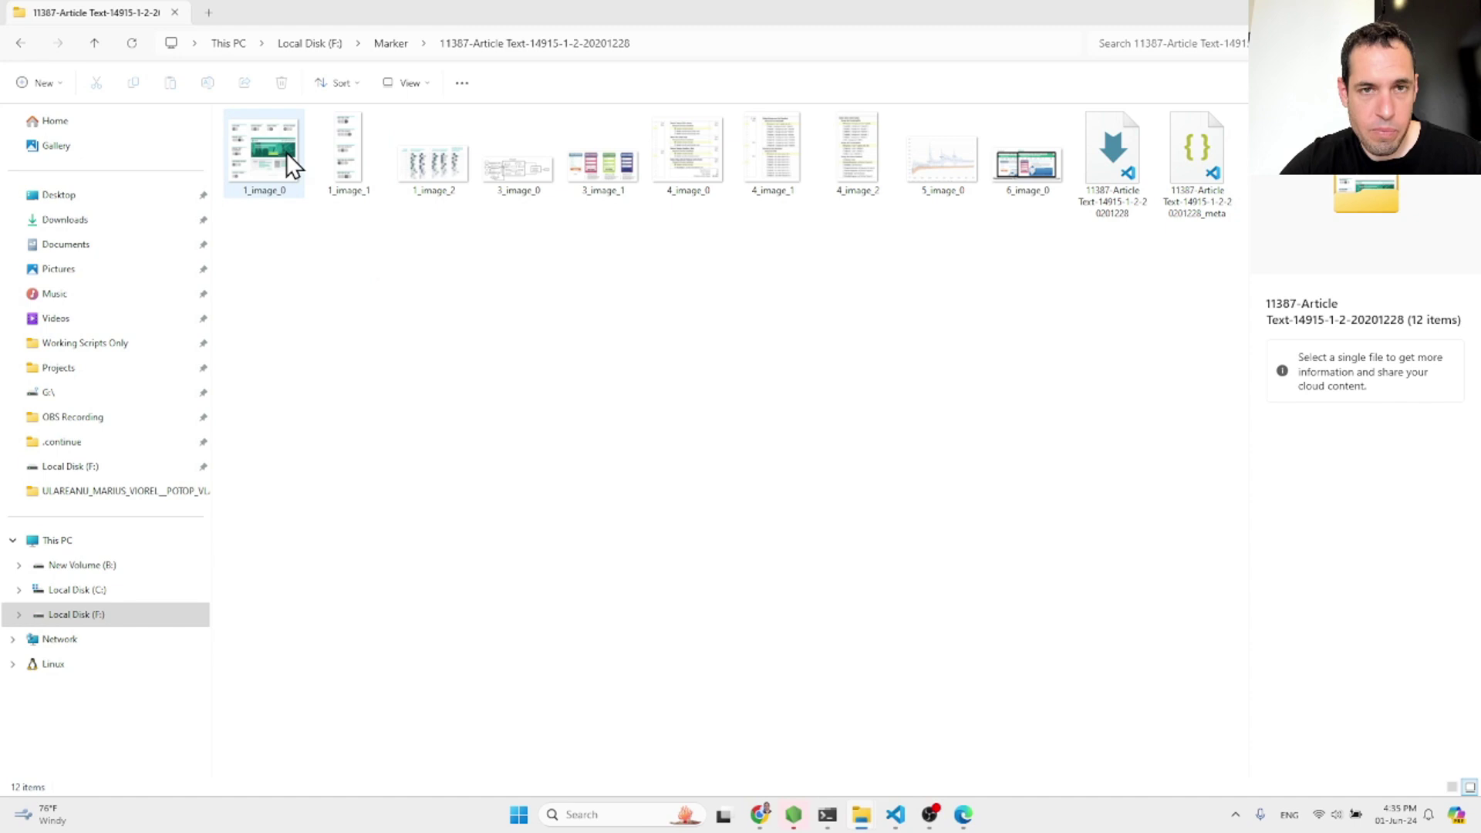
pyautogui.moveTo(862, 823)
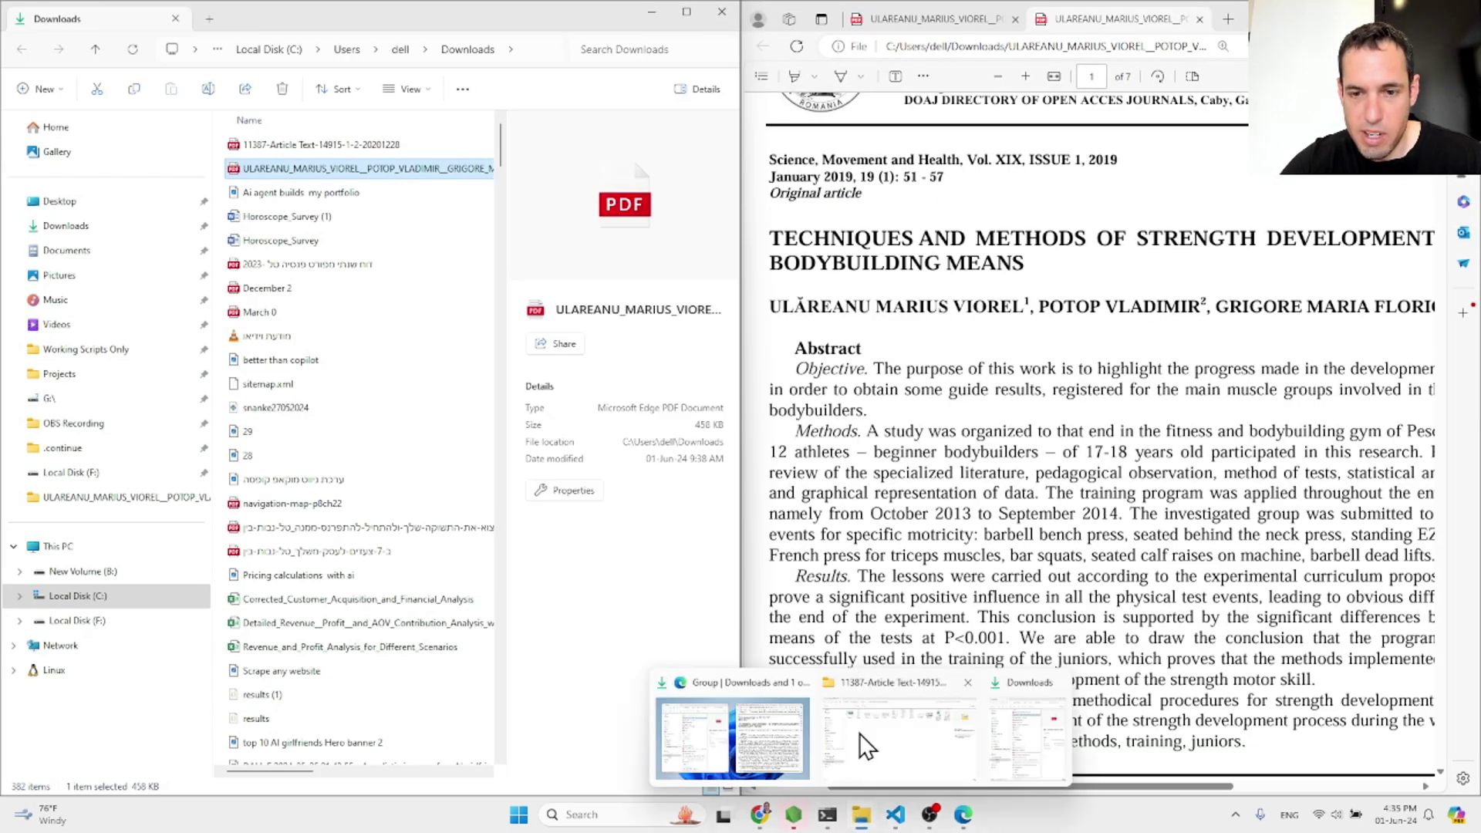
pyautogui.click(271, 155)
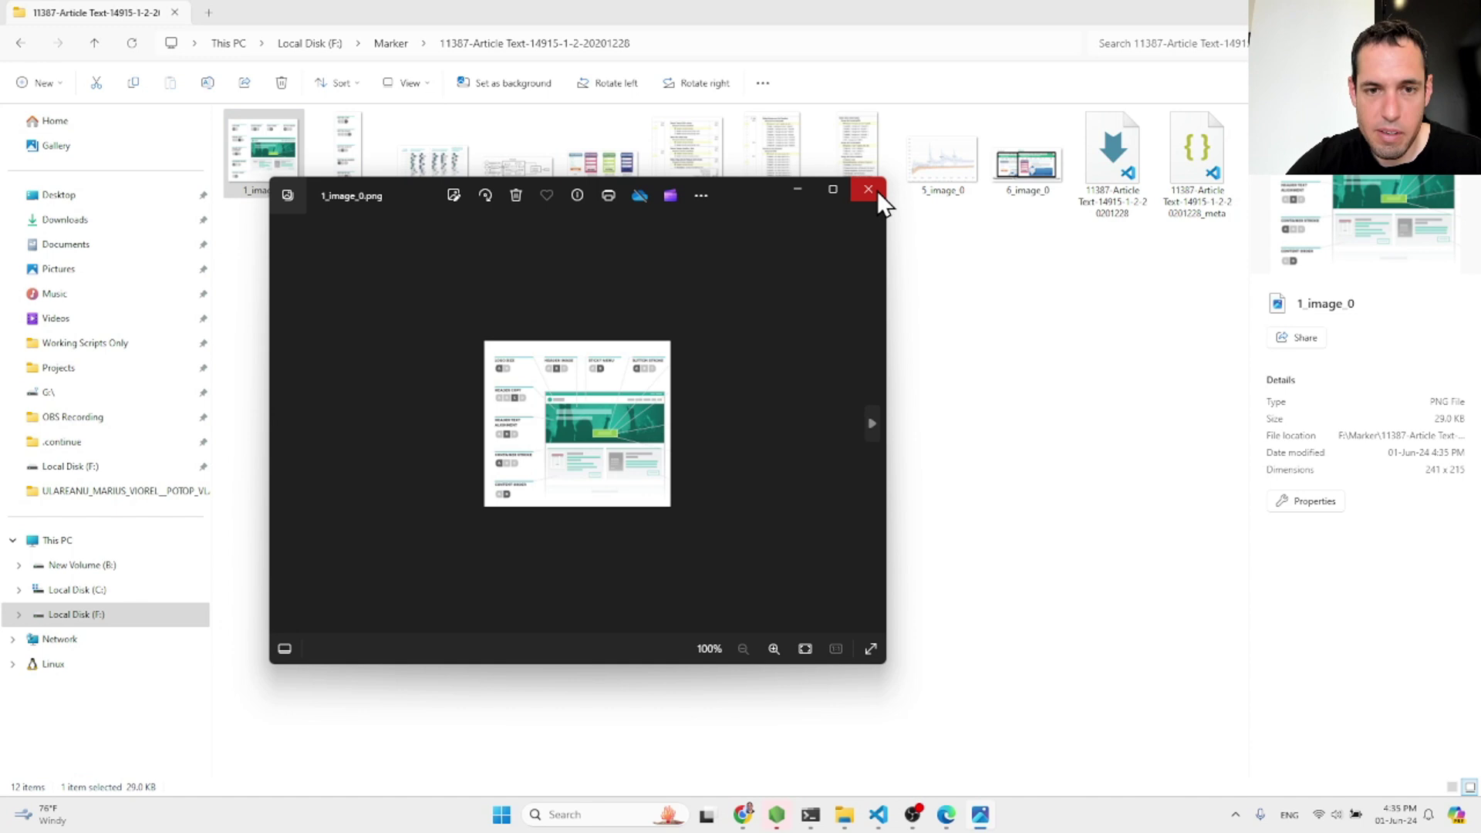
# Close the Photos preview and open the article's _meta.json and .md files in VS Code.
pyautogui.click(868, 189)
pyautogui.doubleClick(1198, 165)
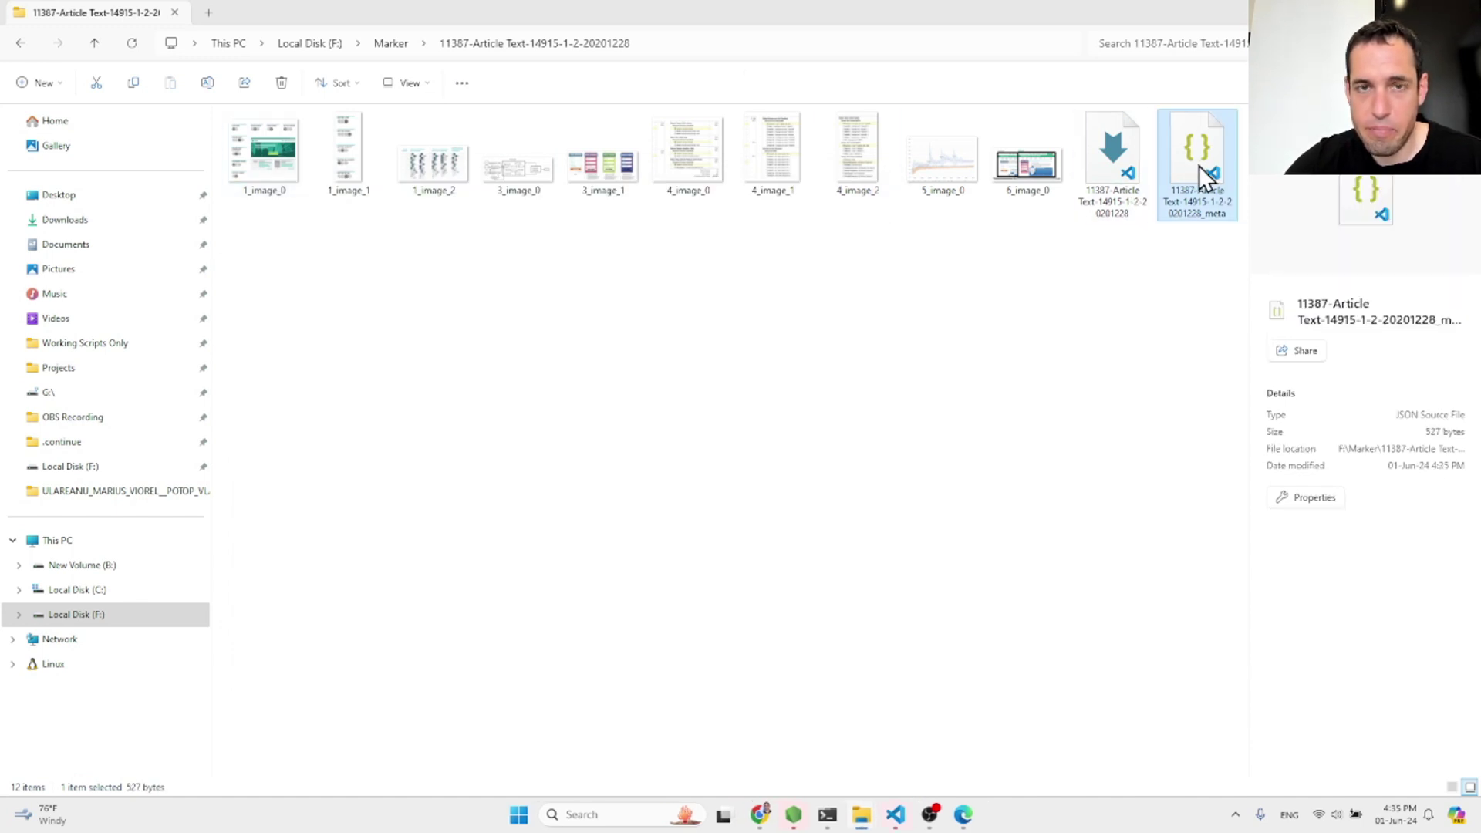
pyautogui.doubleClick(1114, 202)
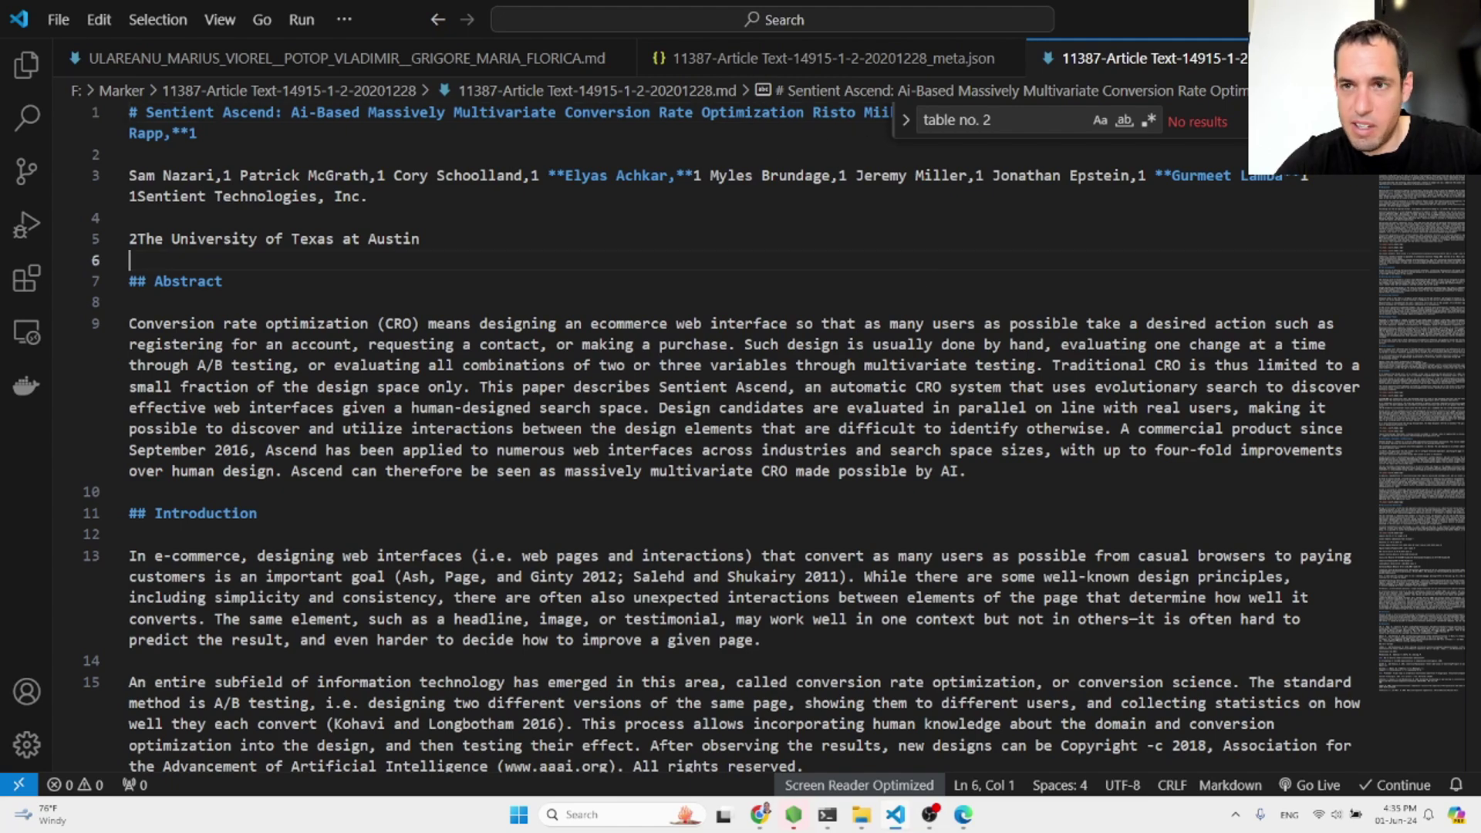
# Dismiss the find box and read the Sentient Ascend markdown from abstract to References.
pyautogui.press('Escape')
pyautogui.scroll(-3, 891, 284)
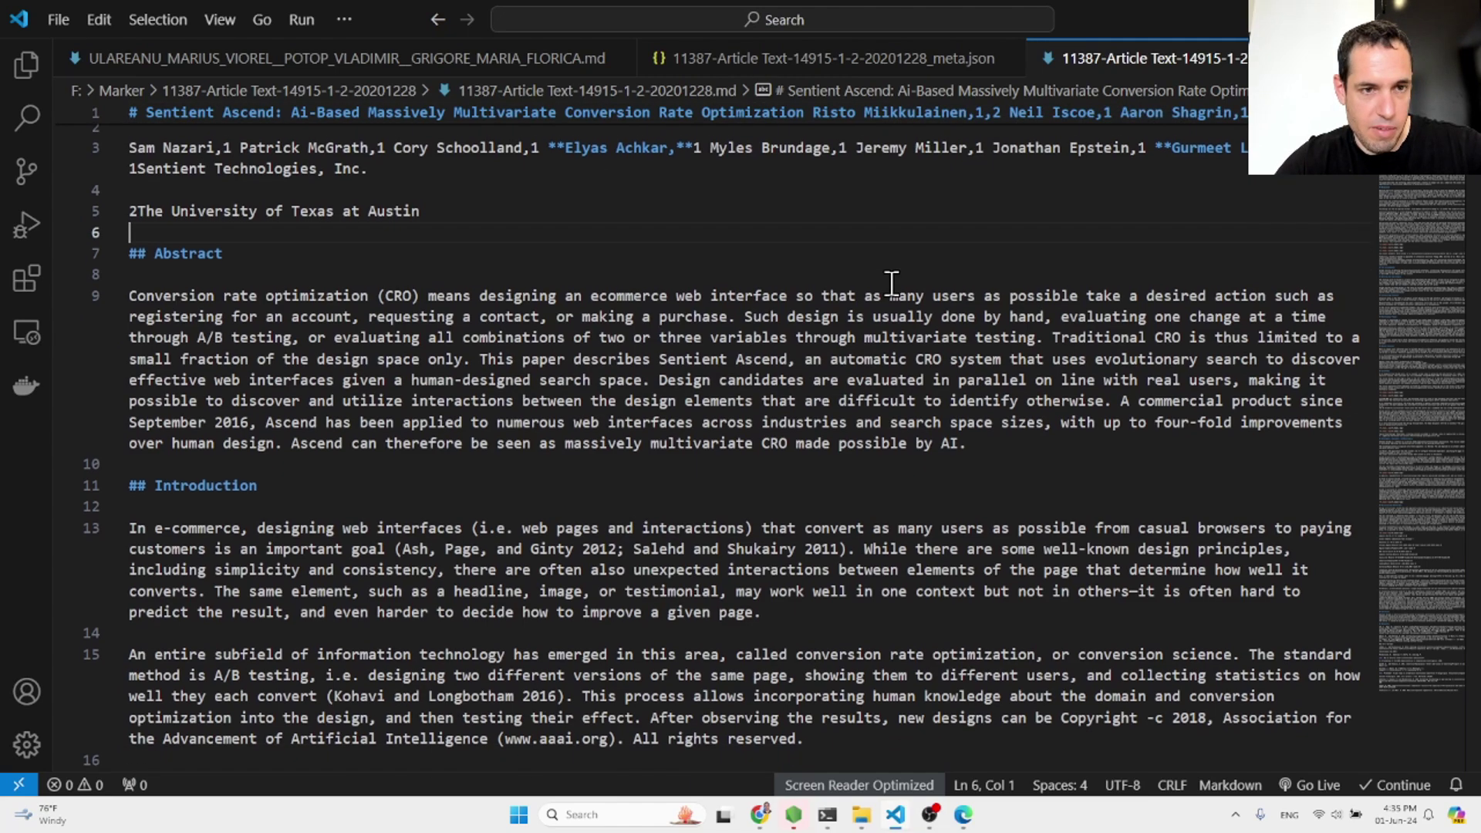
pyautogui.scroll(-12, 891, 283)
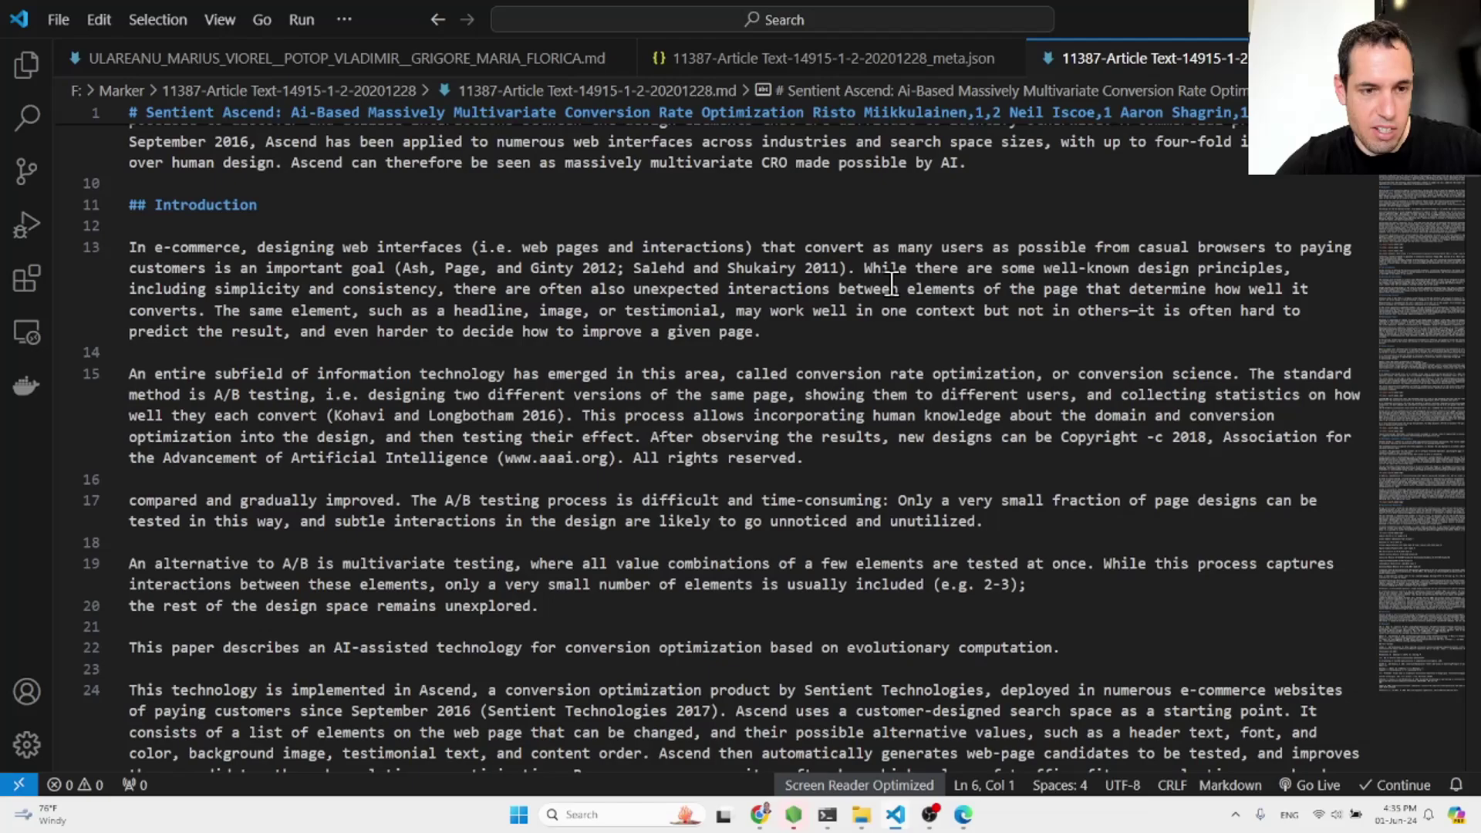
pyautogui.scroll(-15, 891, 283)
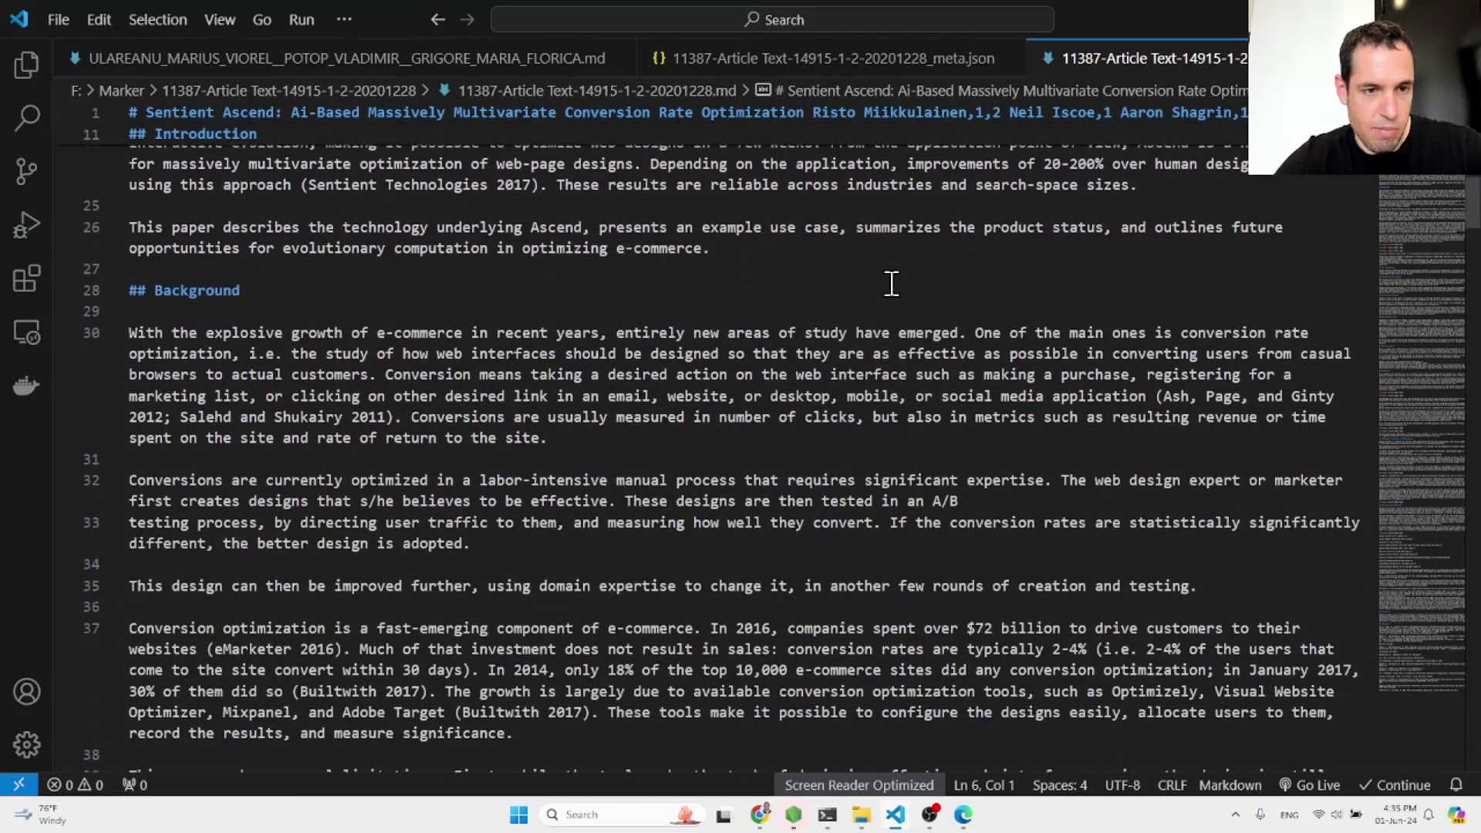
pyautogui.scroll(-5, 578, 293)
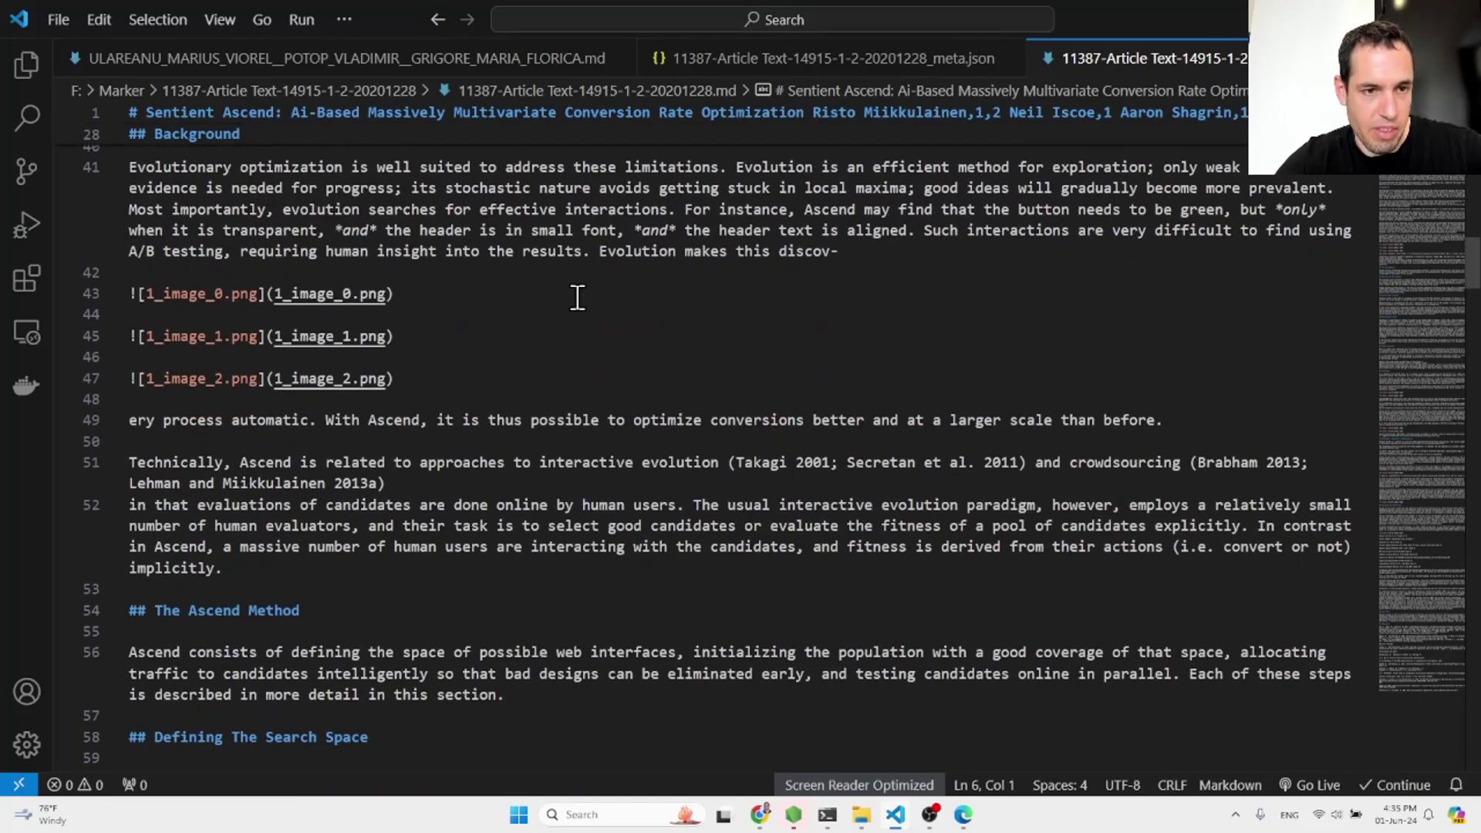
pyautogui.scroll(-12, 577, 297)
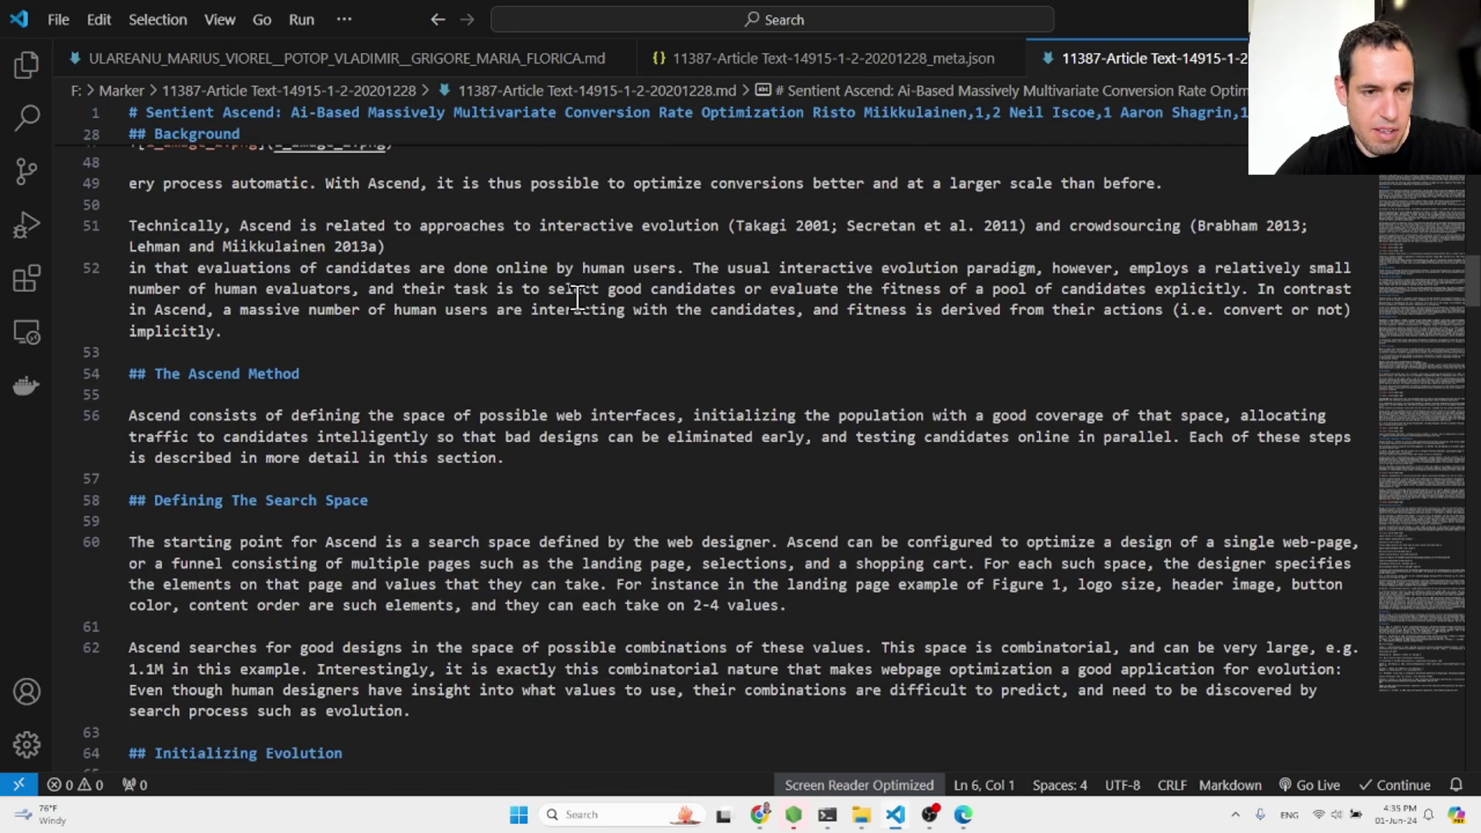
pyautogui.scroll(-20, 577, 299)
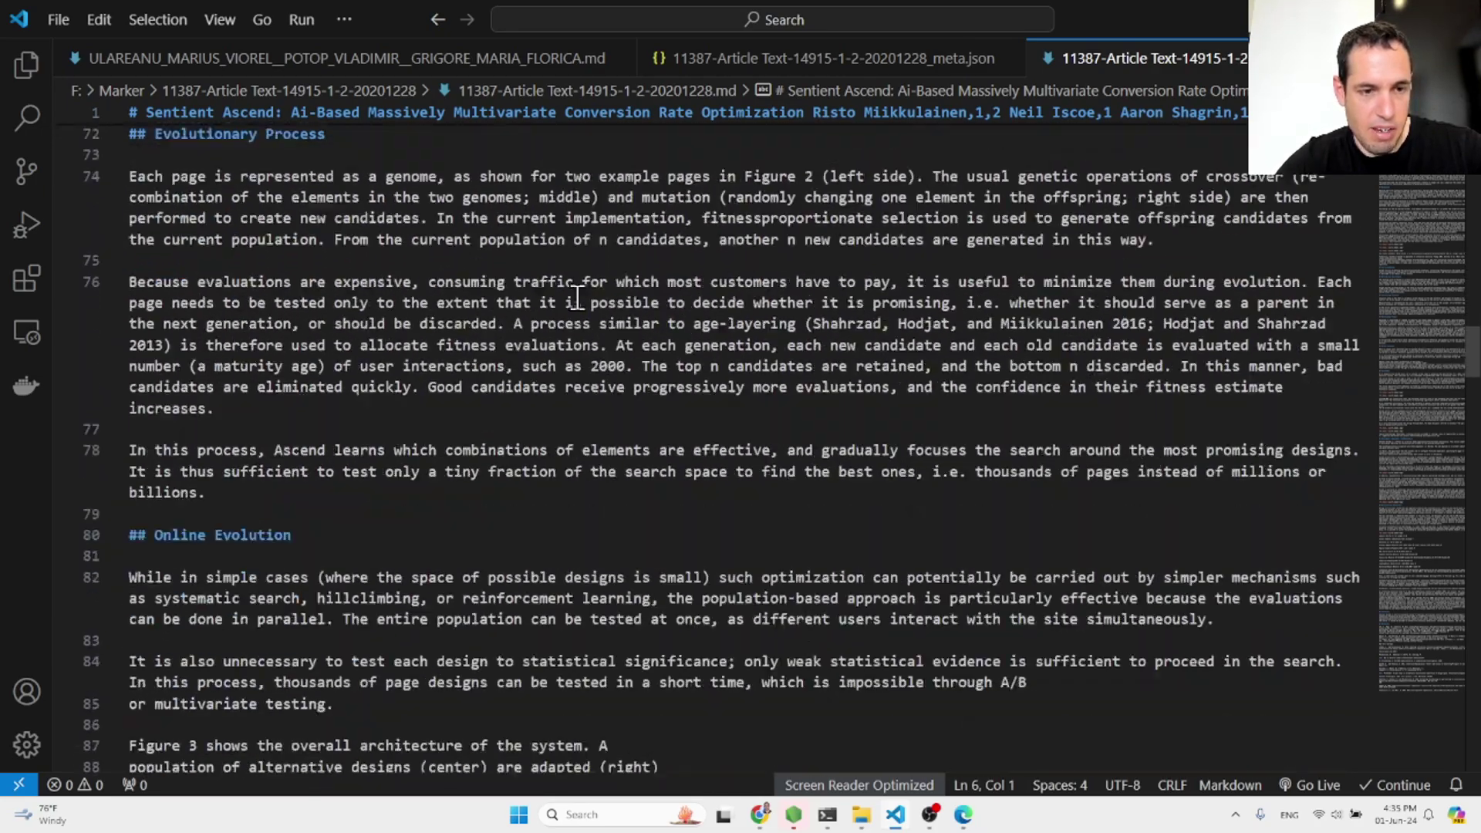
pyautogui.scroll(-20, 577, 299)
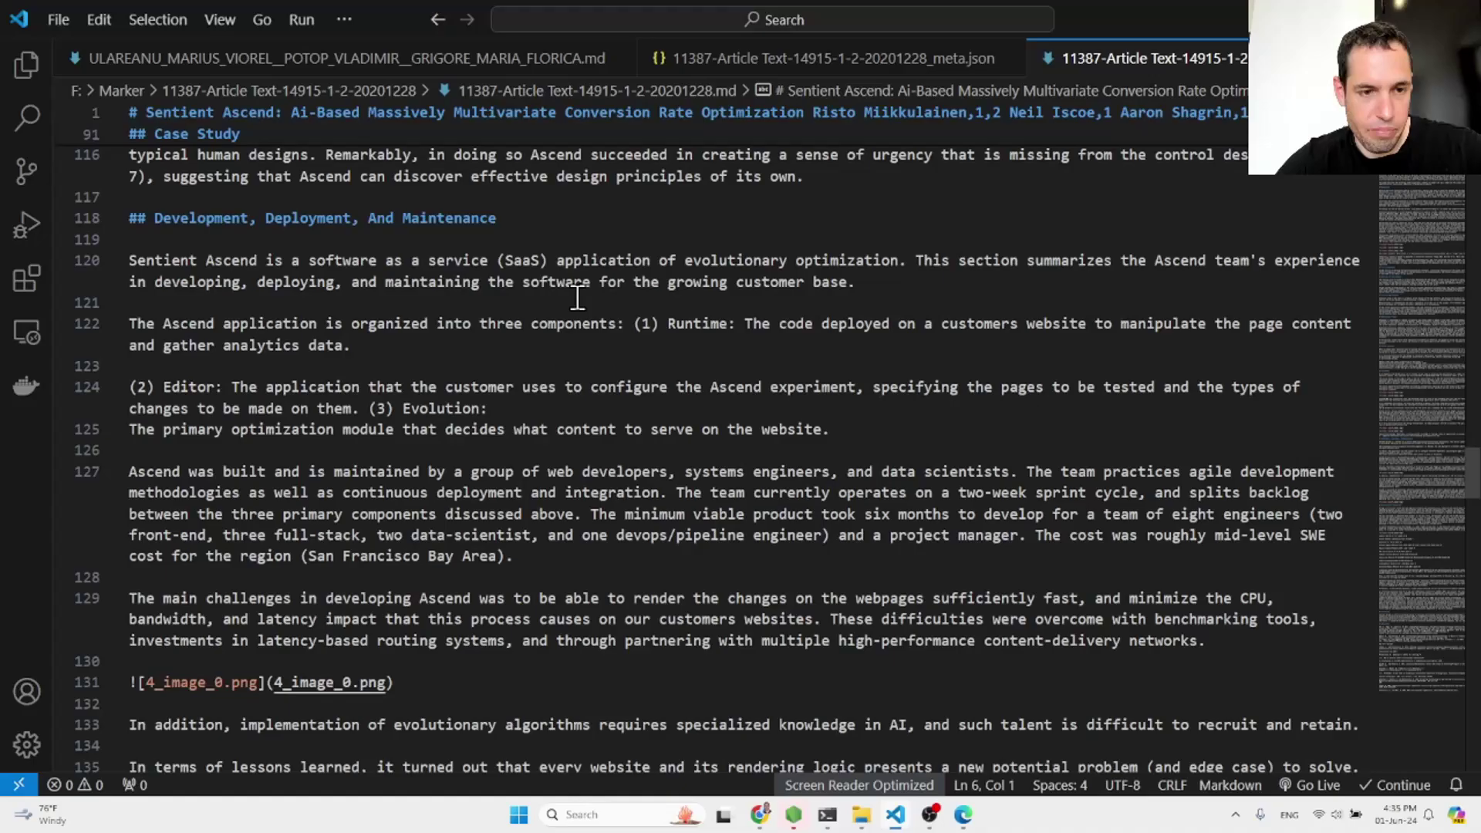
pyautogui.scroll(-8, 577, 297)
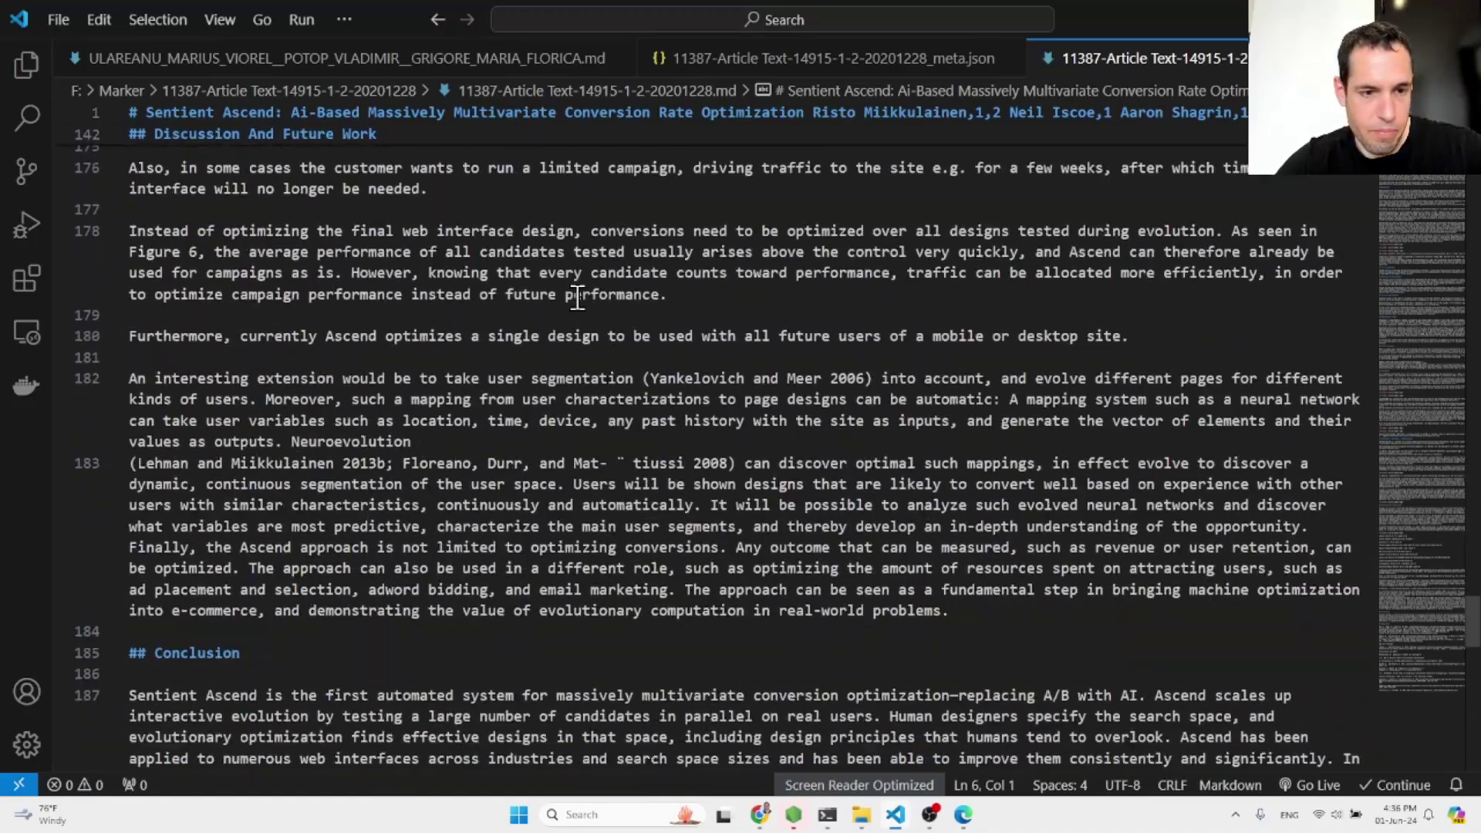
pyautogui.scroll(-5, 470, 501)
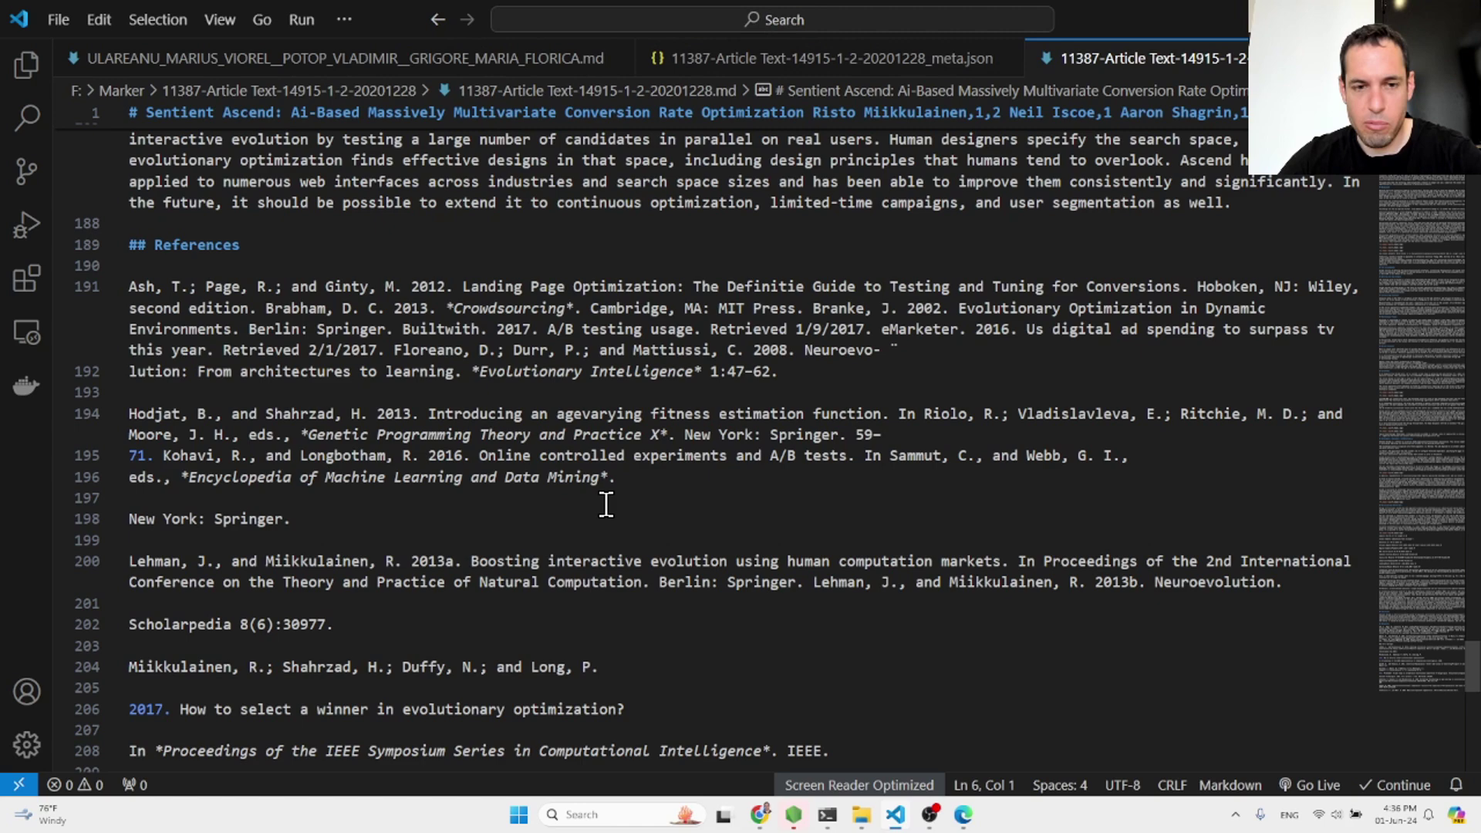
pyautogui.scroll(-5, 606, 505)
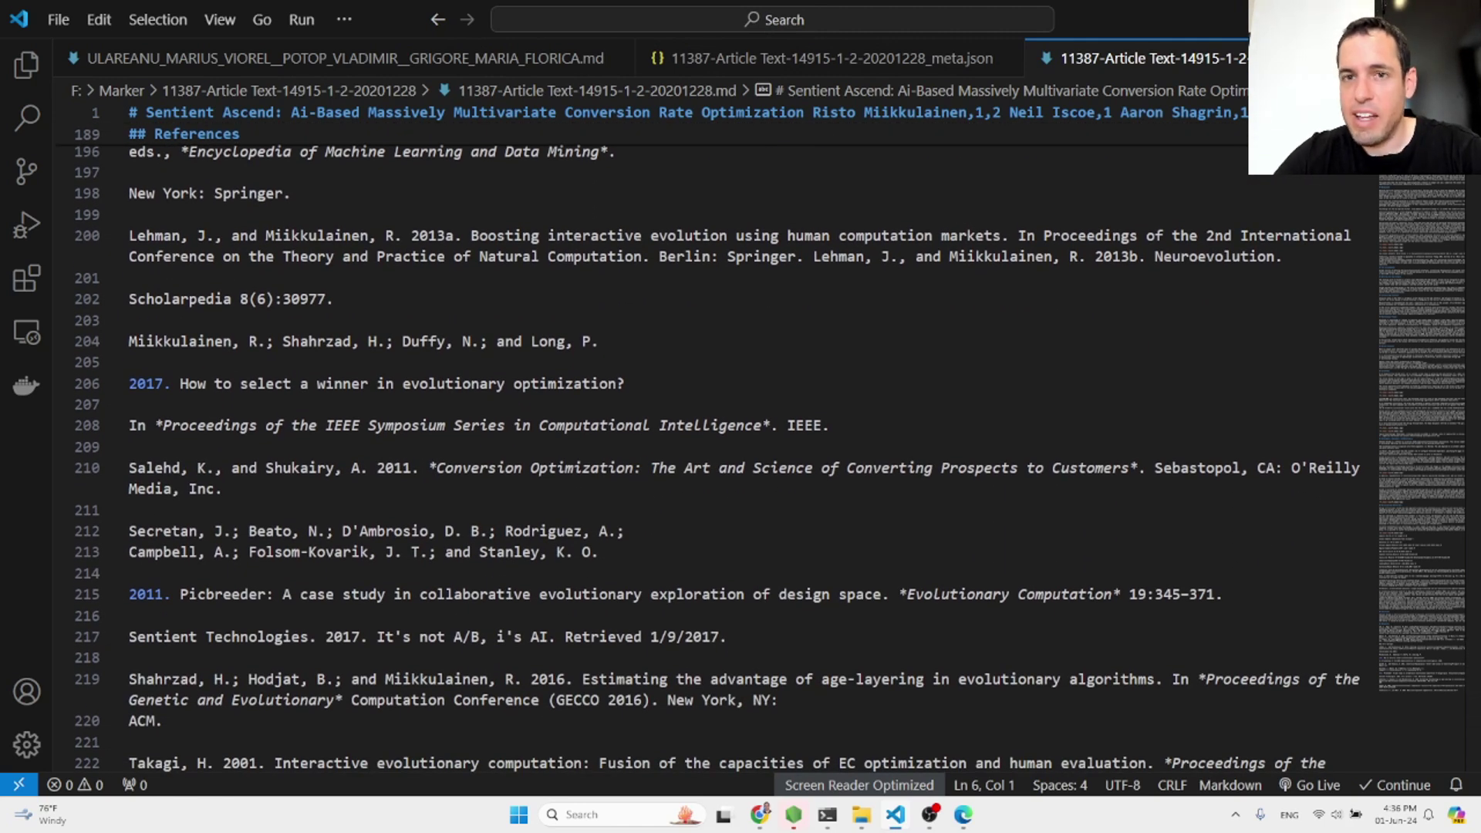
pyautogui.hotkey('shift', 'alt', 'r')
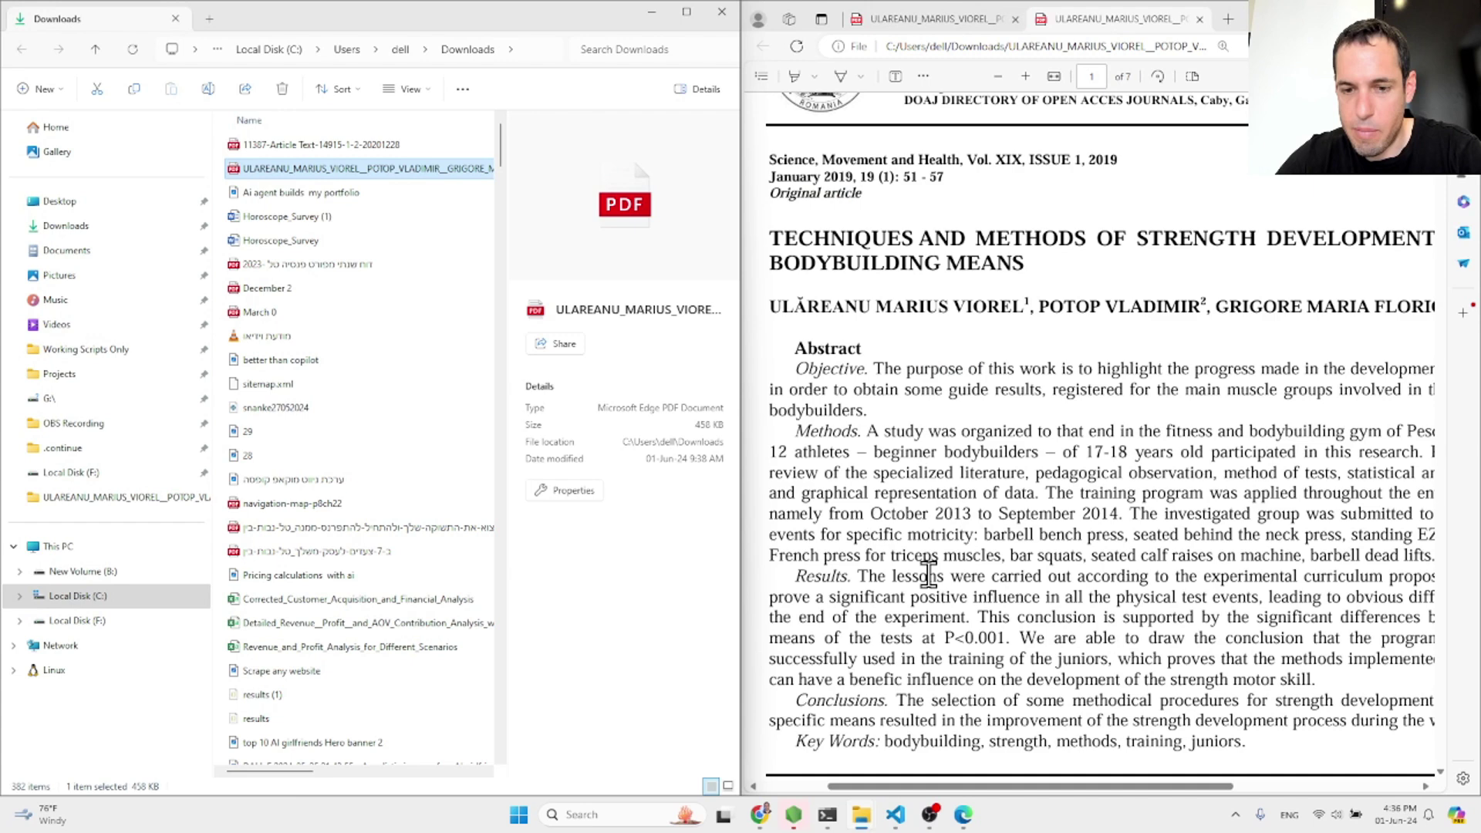
# Open the Sentient Ascend PDF from Downloads in Edge, maximized, and scroll through its pages.
pyautogui.moveTo(862, 824)
pyautogui.click(890, 739)
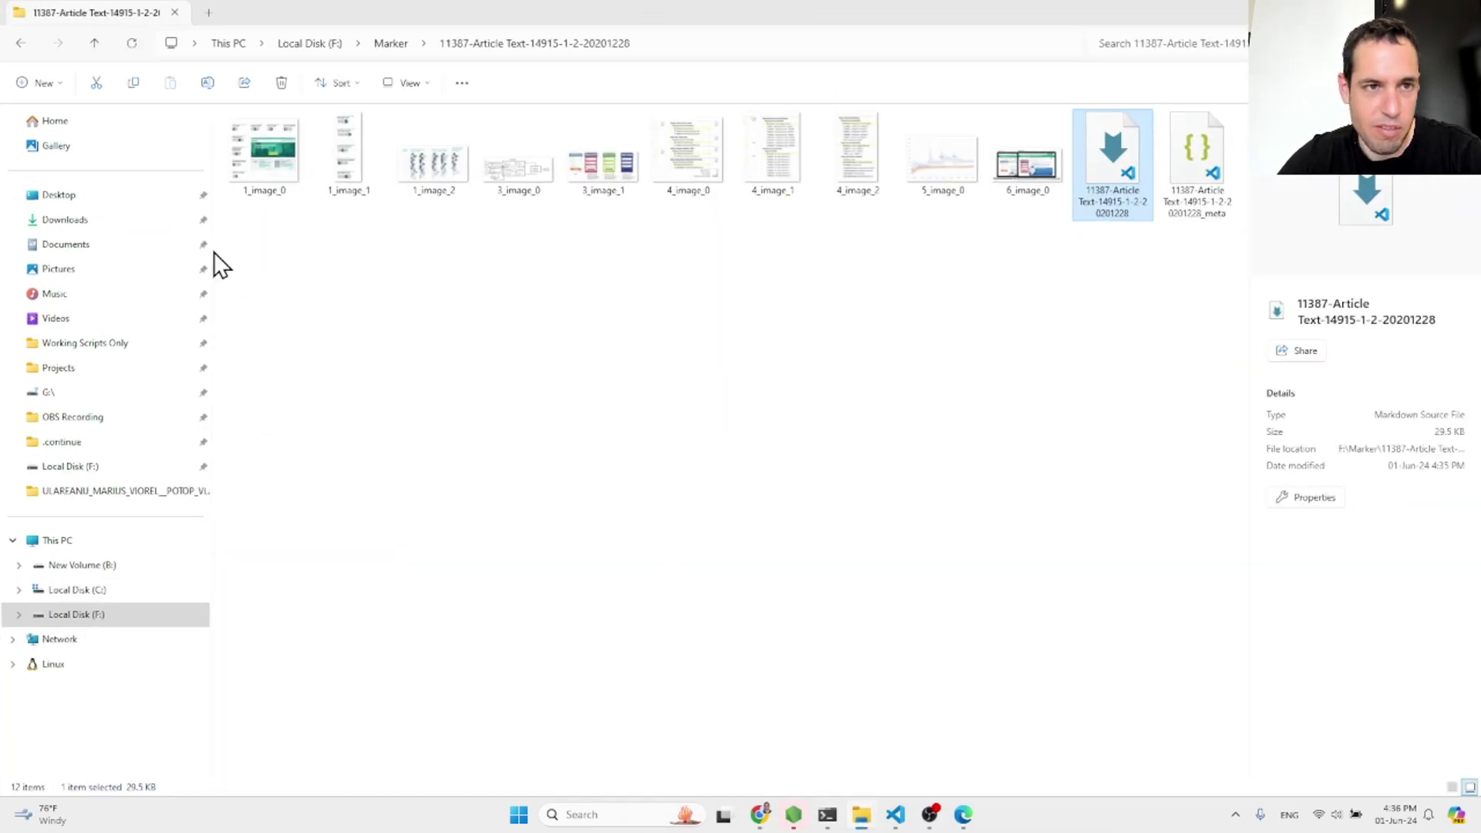
pyautogui.click(100, 45)
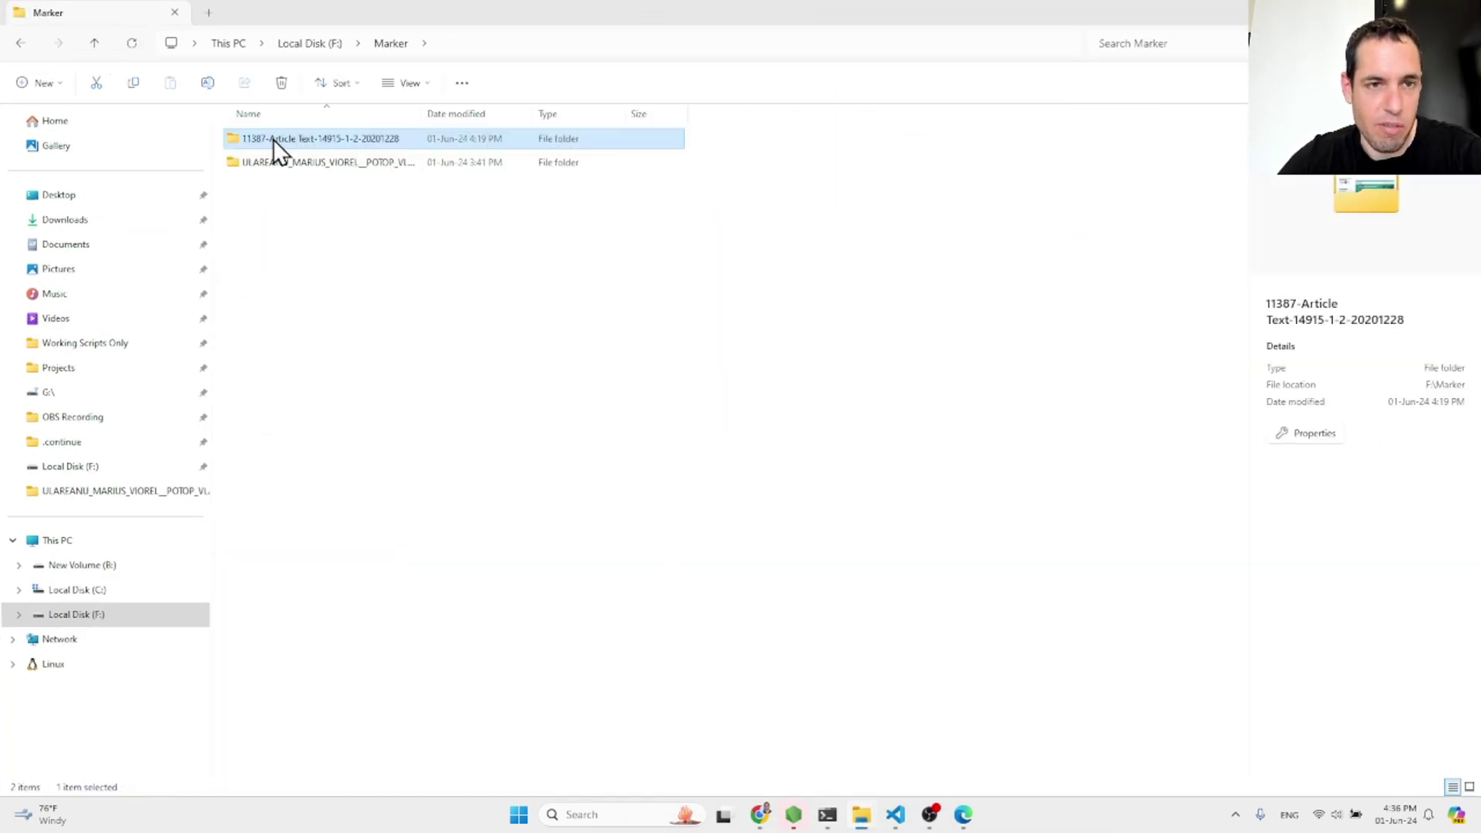
pyautogui.click(113, 219)
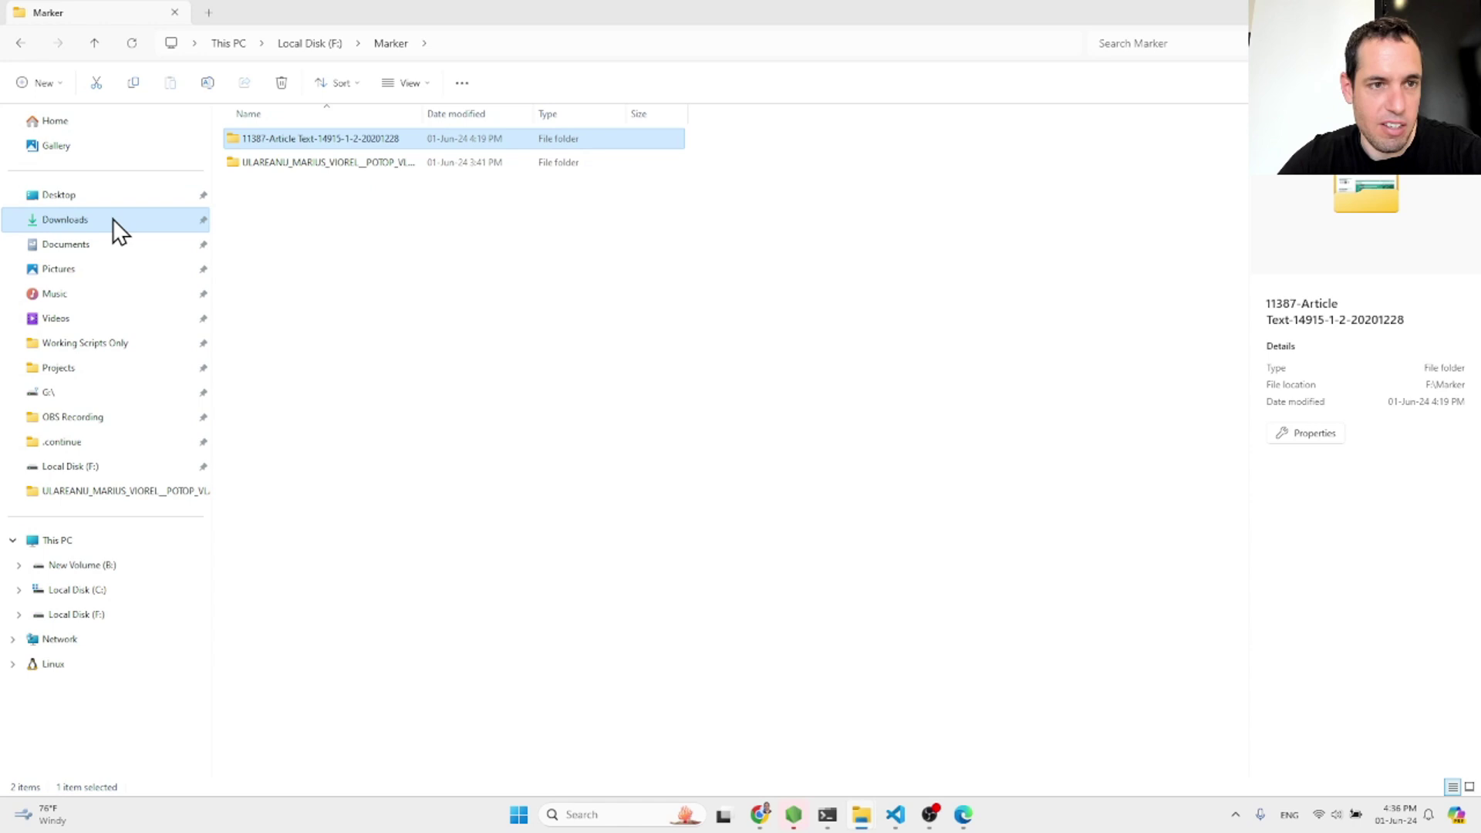
pyautogui.doubleClick(420, 139)
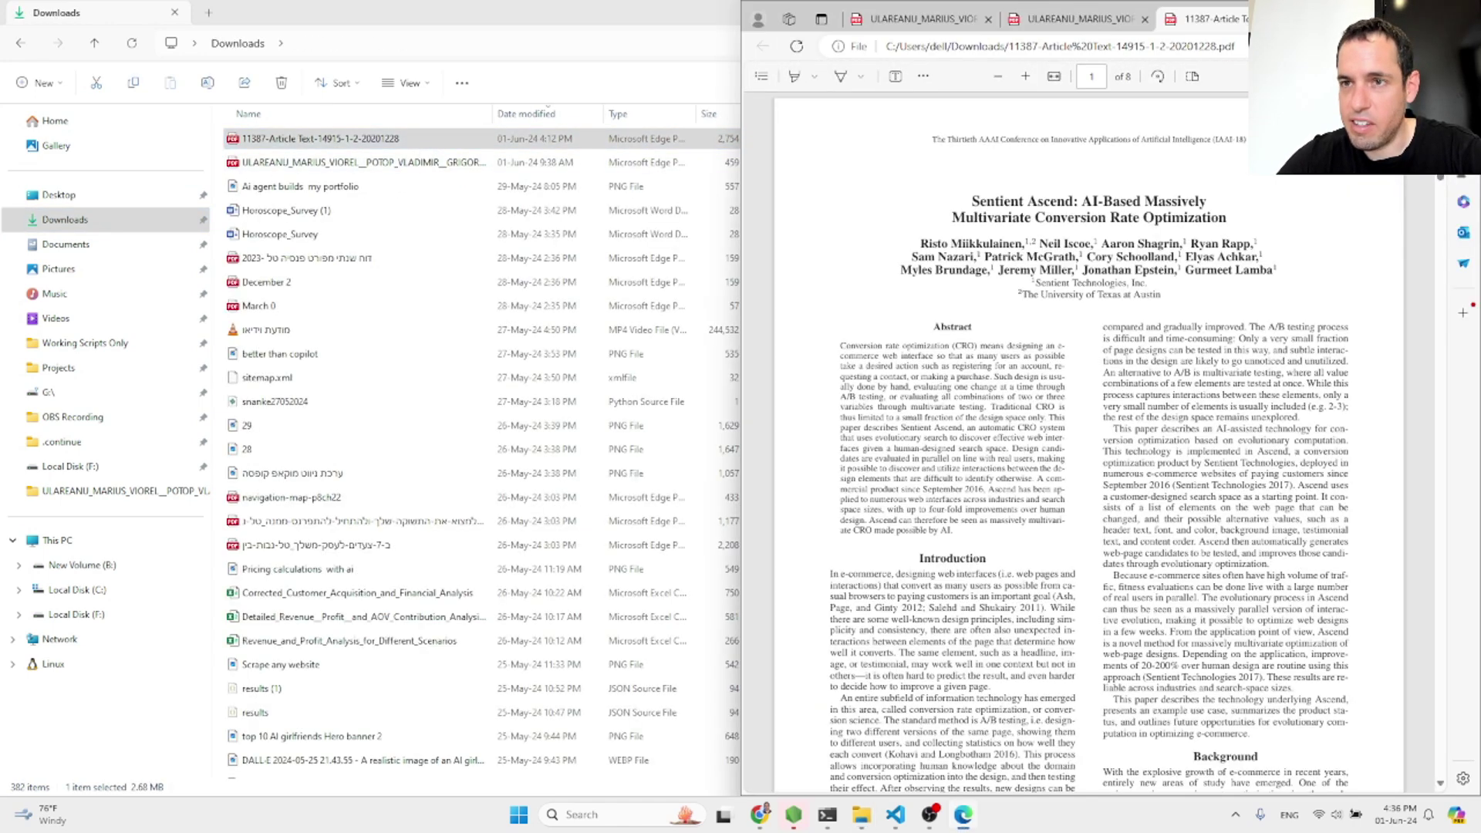
pyautogui.press('super+Up')
pyautogui.scroll(-15, 777, 316)
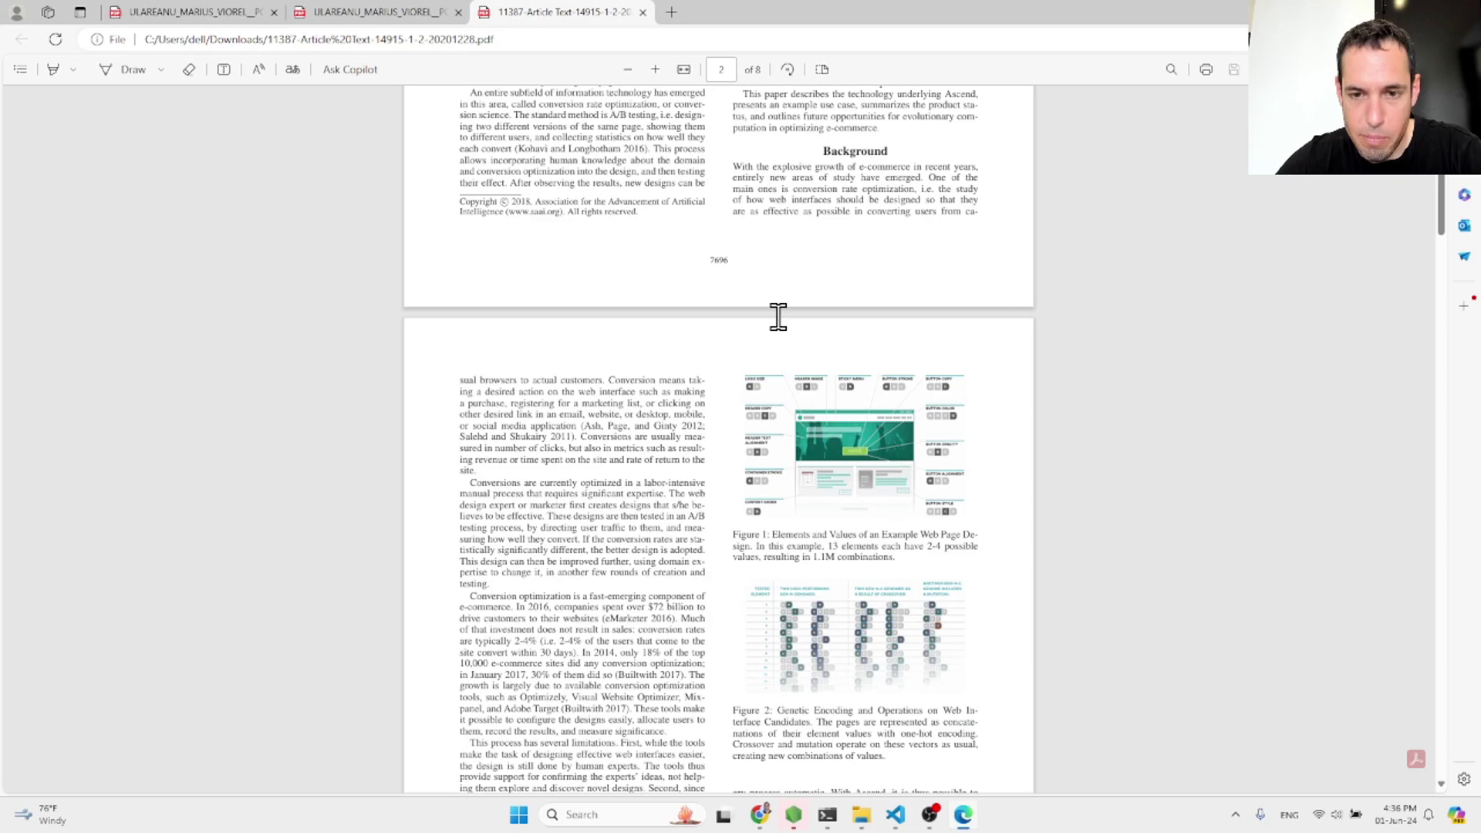
pyautogui.scroll(-9, 777, 316)
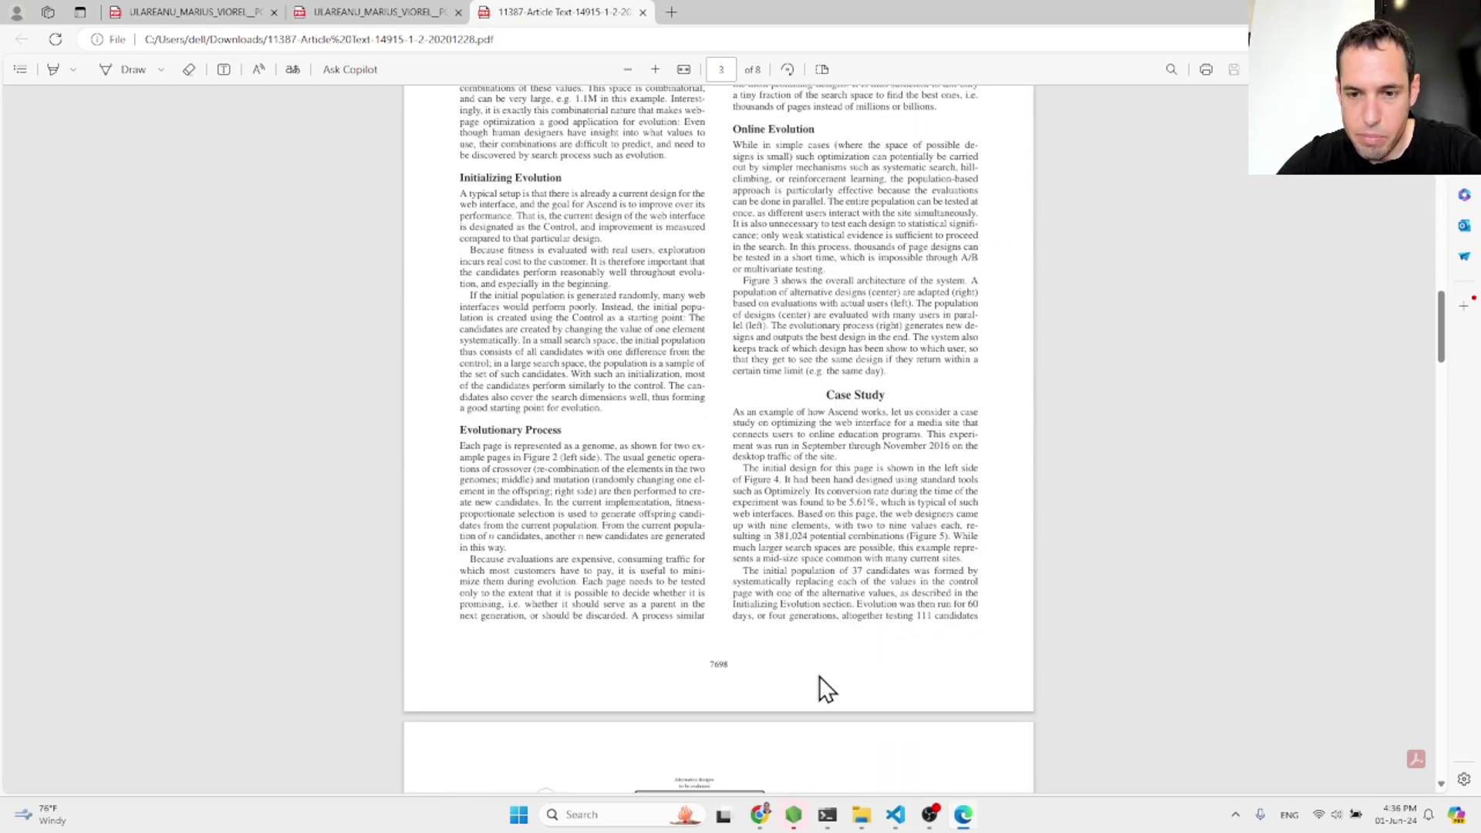
# Return to the converted markdown in VS Code and scroll back to the top.
pyautogui.click(894, 814)
pyautogui.scroll(10, 775, 447)
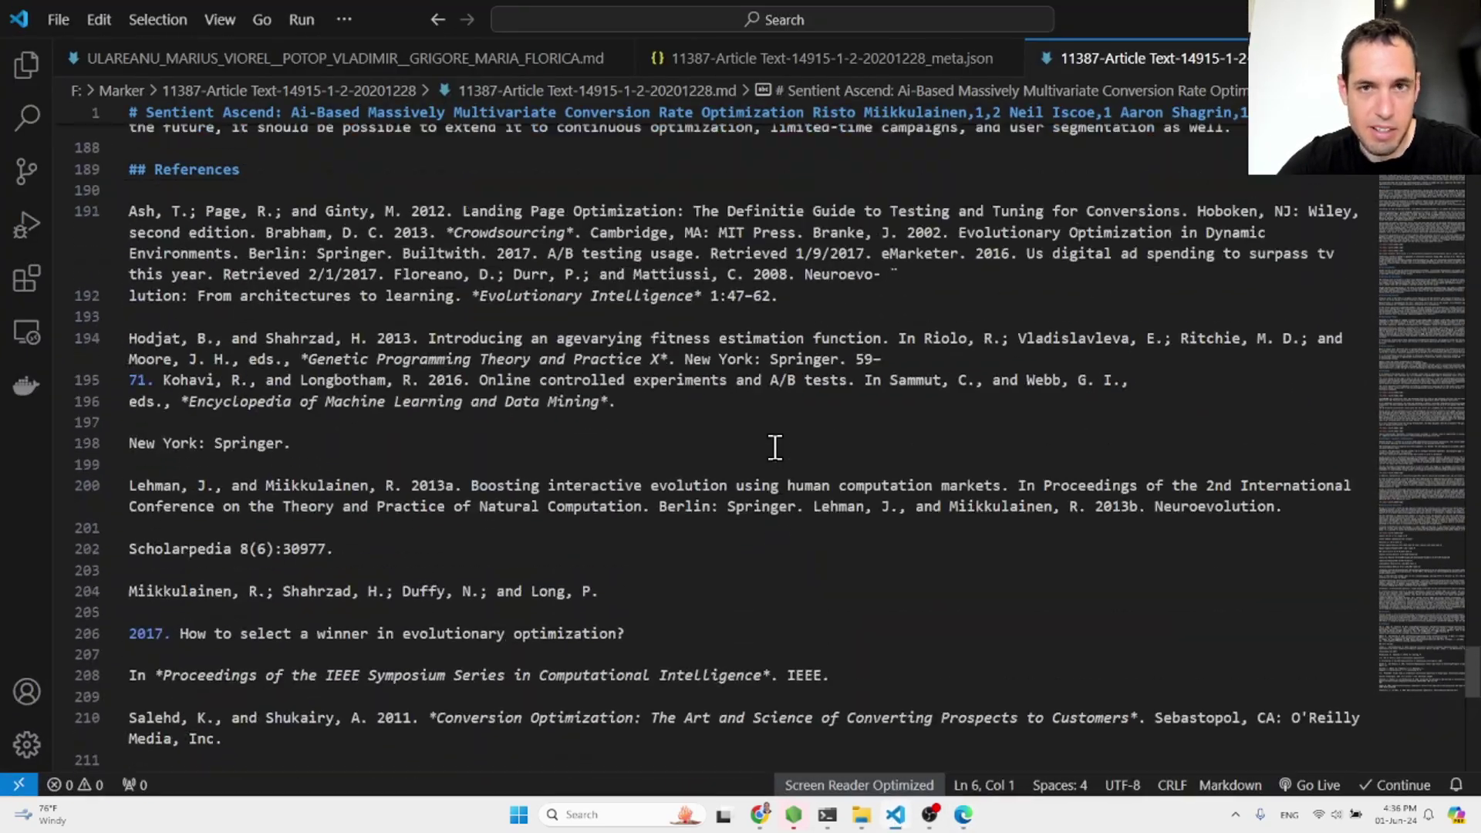
pyautogui.scroll(20, 775, 448)
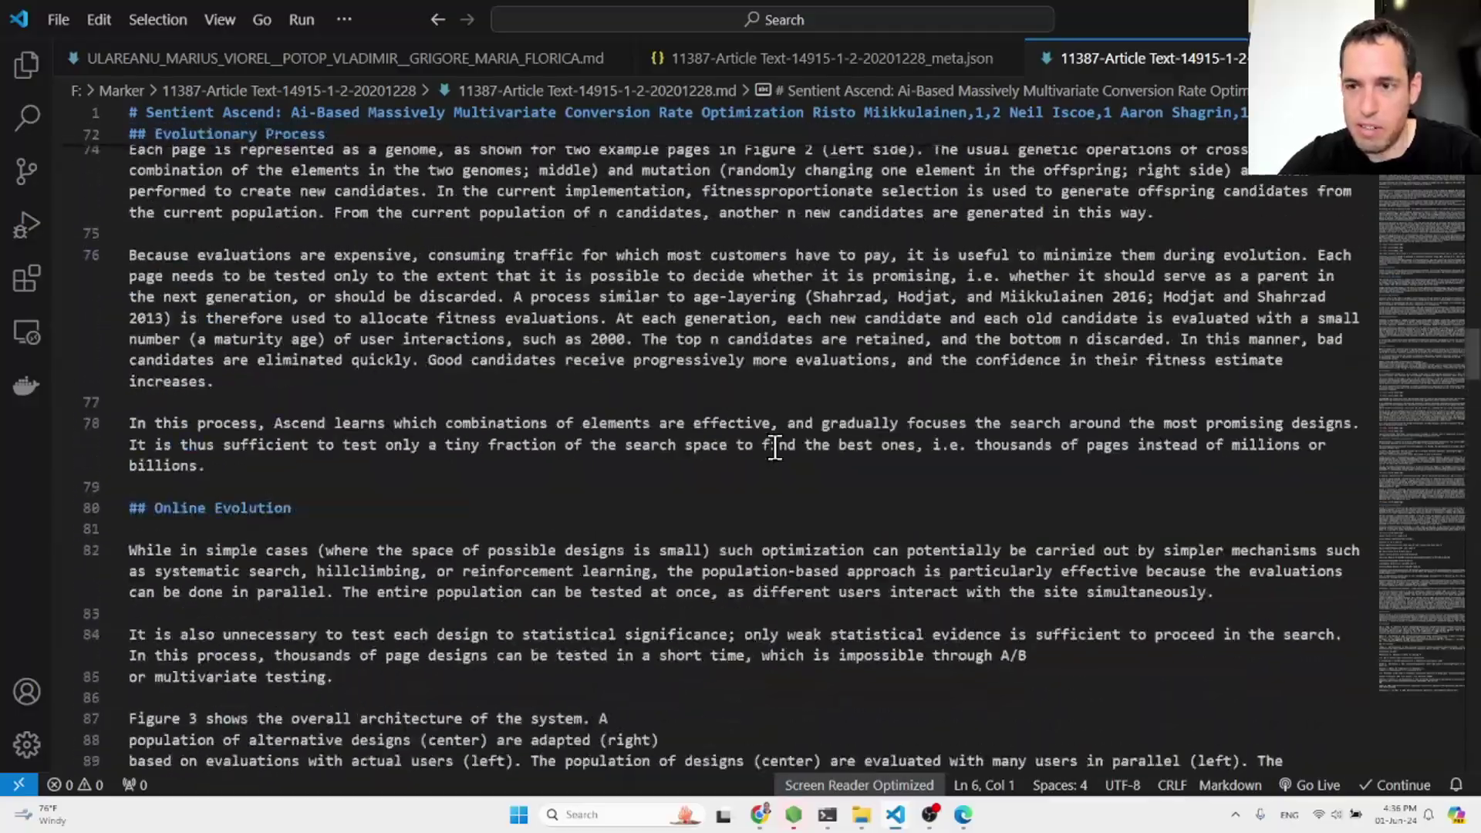
pyautogui.scroll(12, 775, 447)
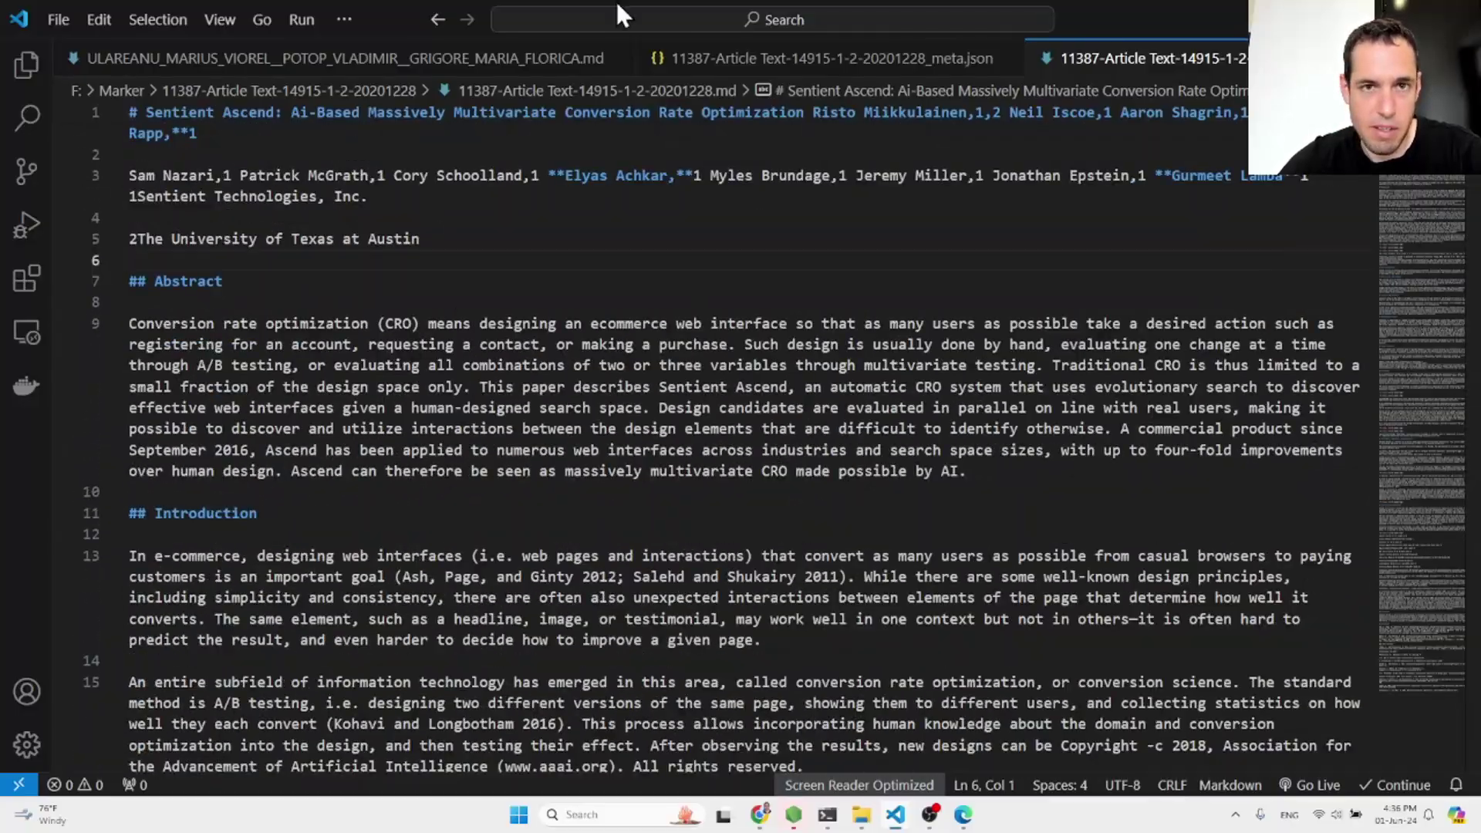
# Snap the markdown editor left and the Edge PDF right, then compare the opening sections.
pyautogui.moveTo(401, 20); pyautogui.dragTo(1, 159)
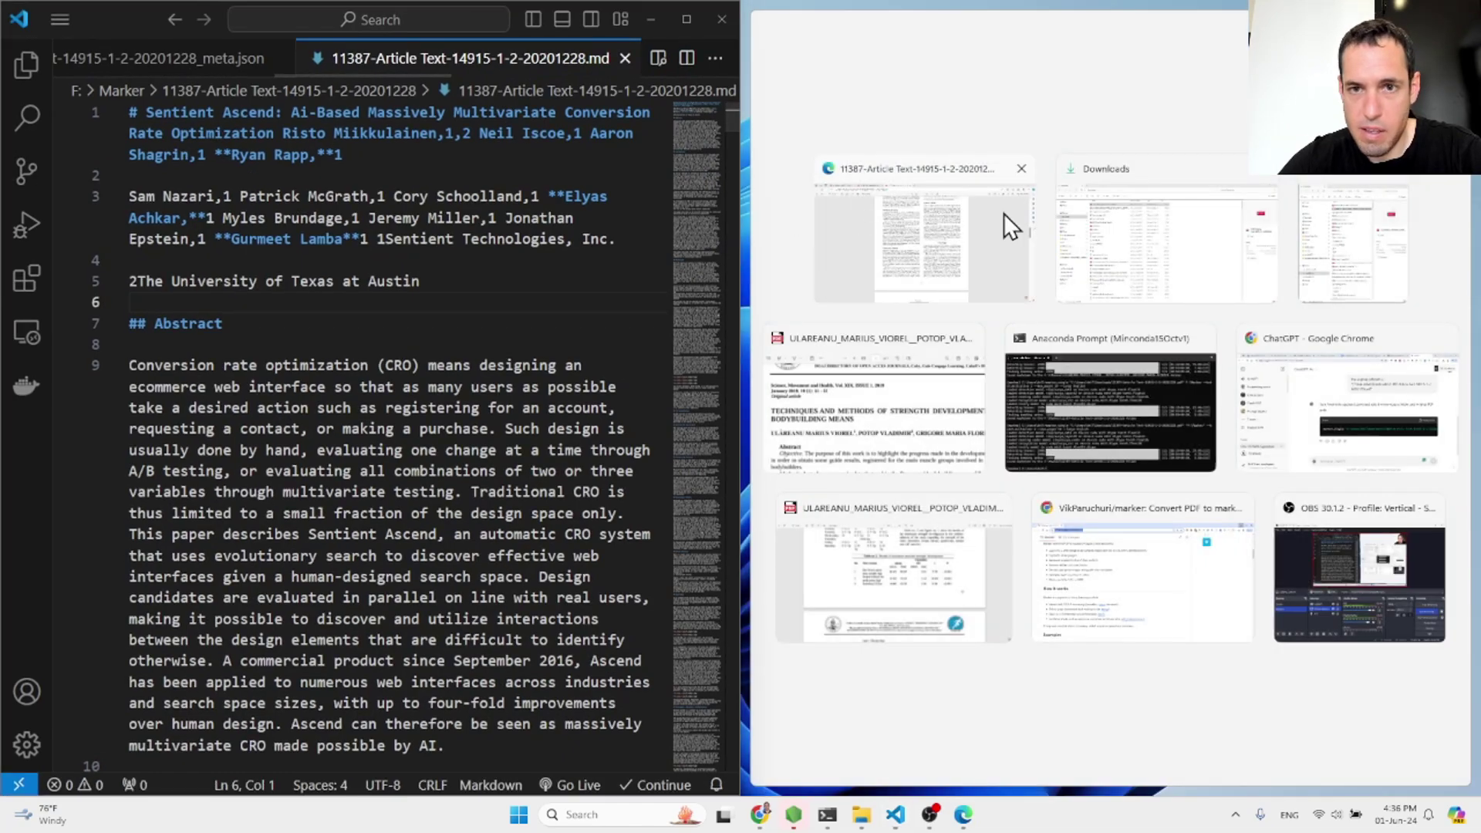
pyautogui.click(1002, 212)
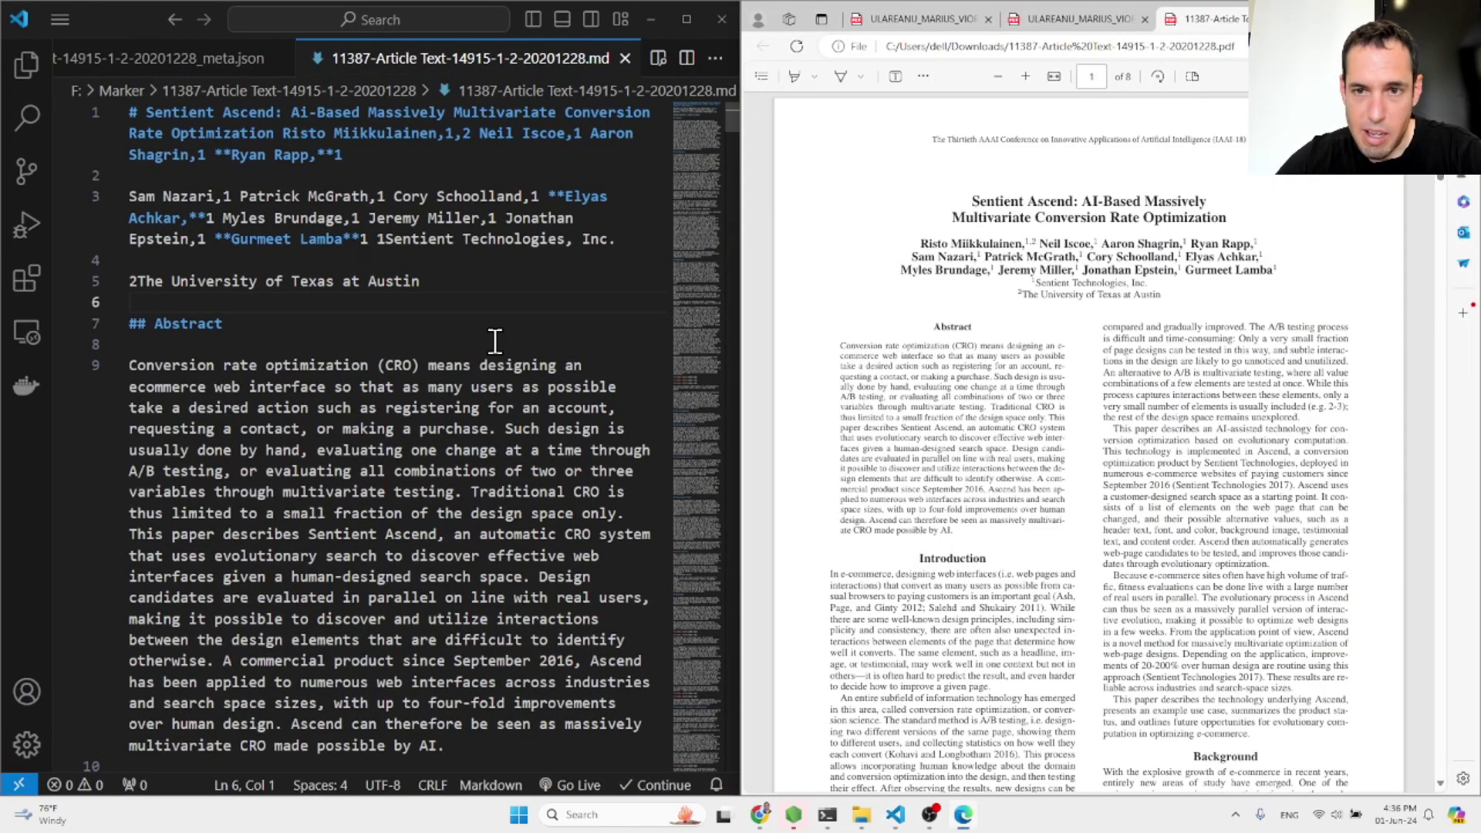
pyautogui.scroll(-10, 372, 430)
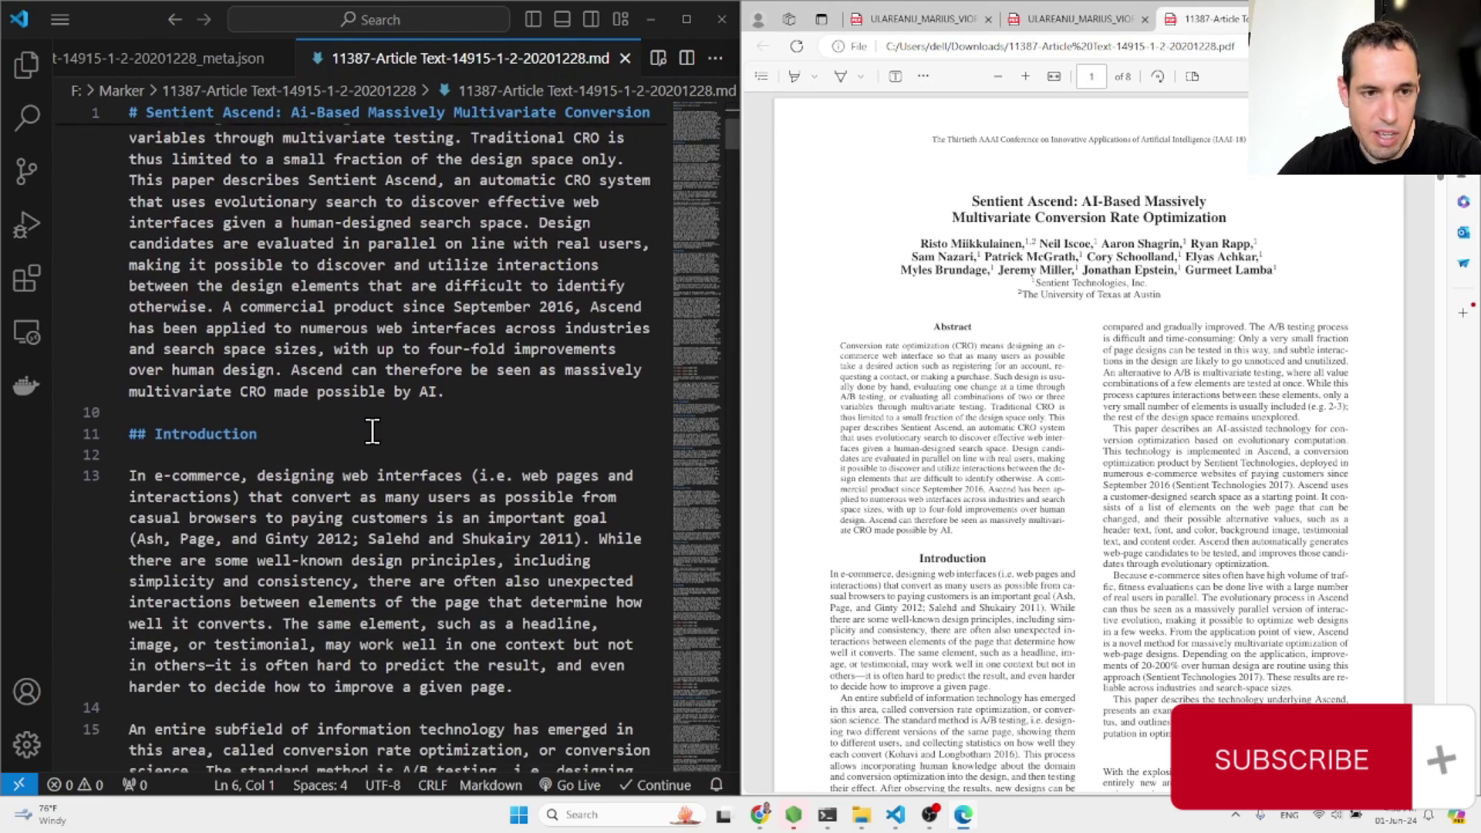
pyautogui.scroll(-15, 372, 430)
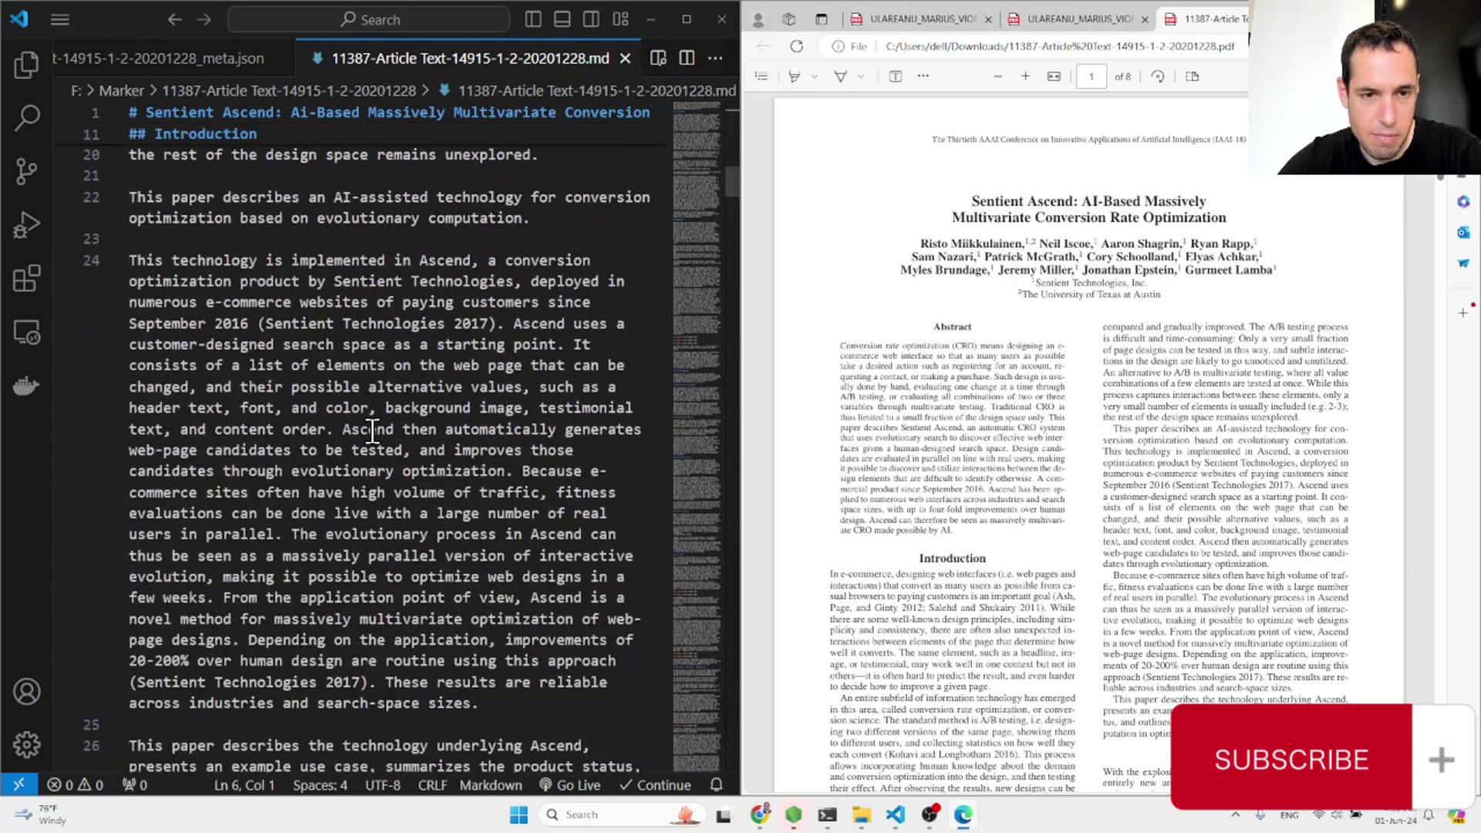
pyautogui.scroll(-7, 1089, 457)
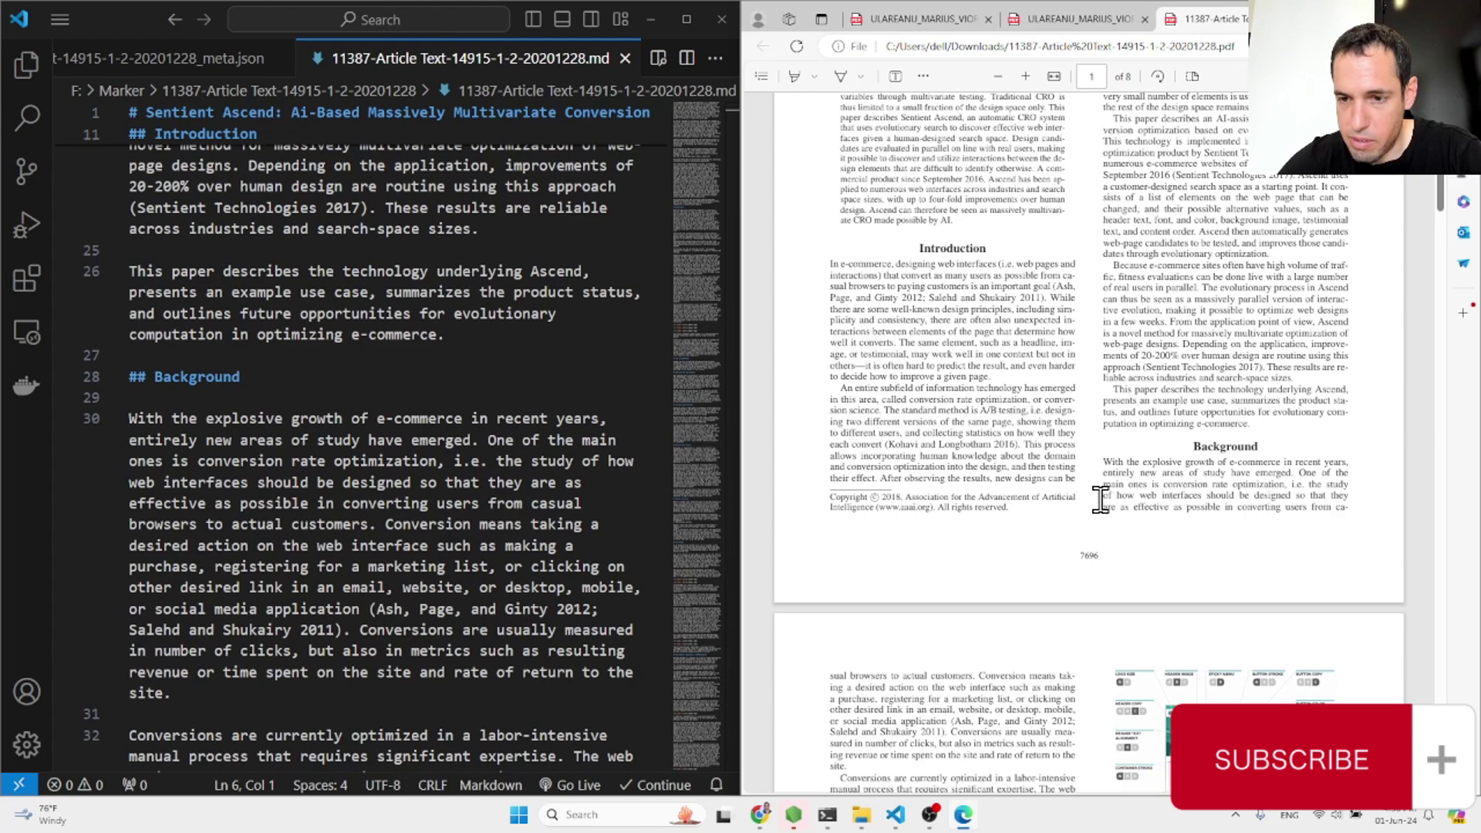
pyautogui.scroll(-15, 553, 535)
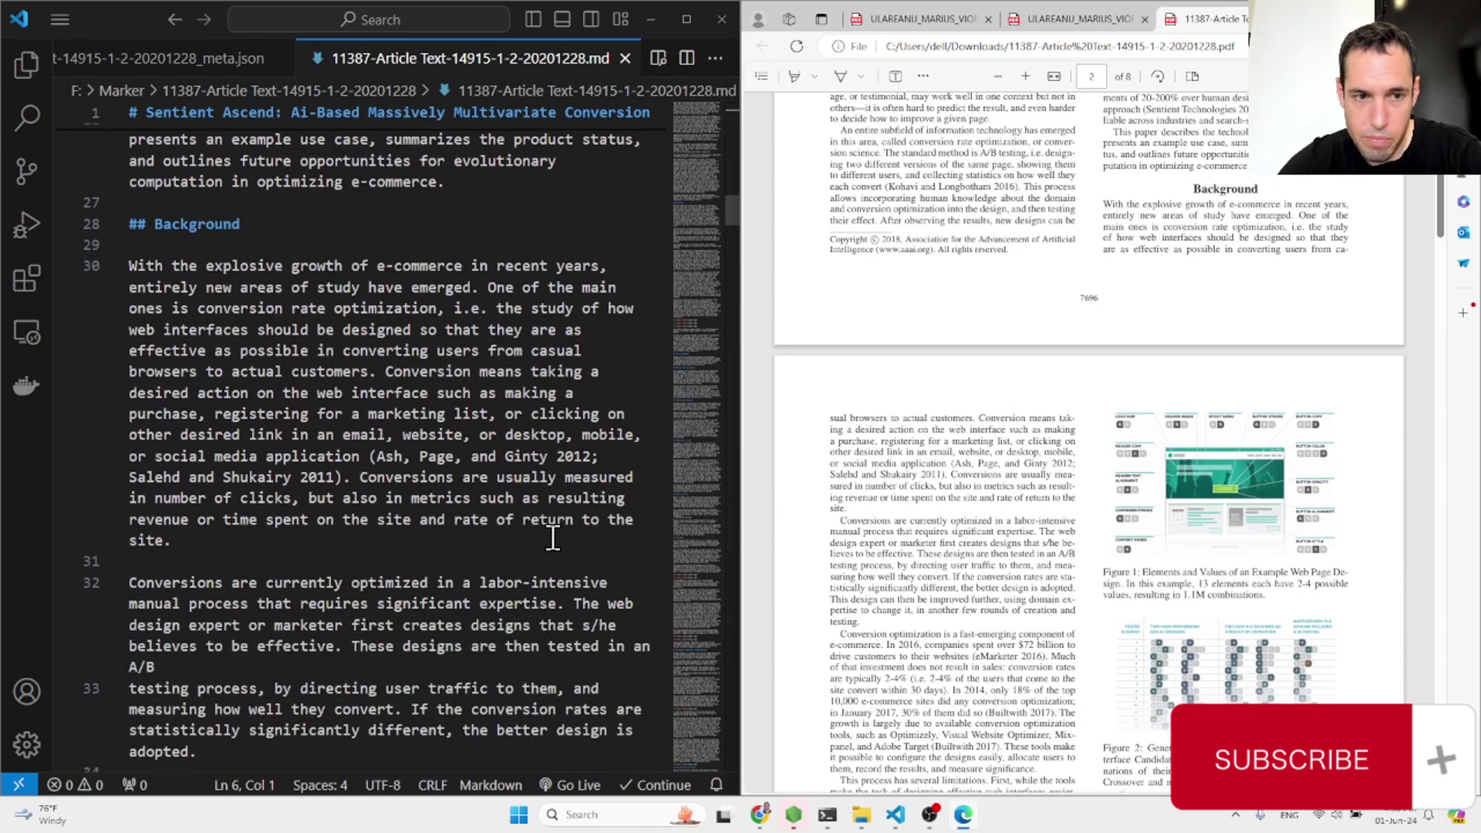
pyautogui.scroll(-5, 552, 534)
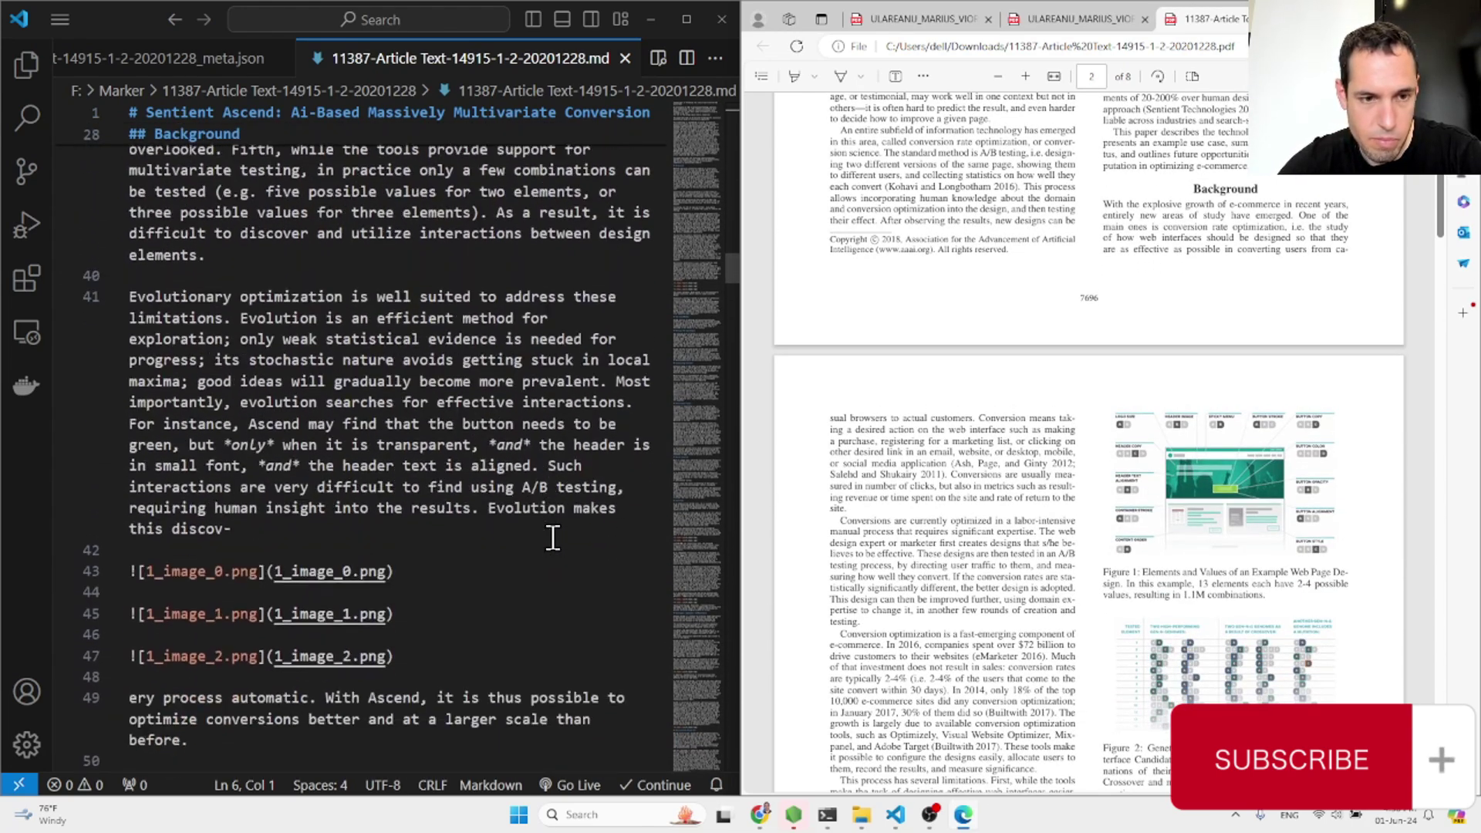
# Check the markdown image links and continue comparing text and figures further down.
pyautogui.moveTo(346, 565)
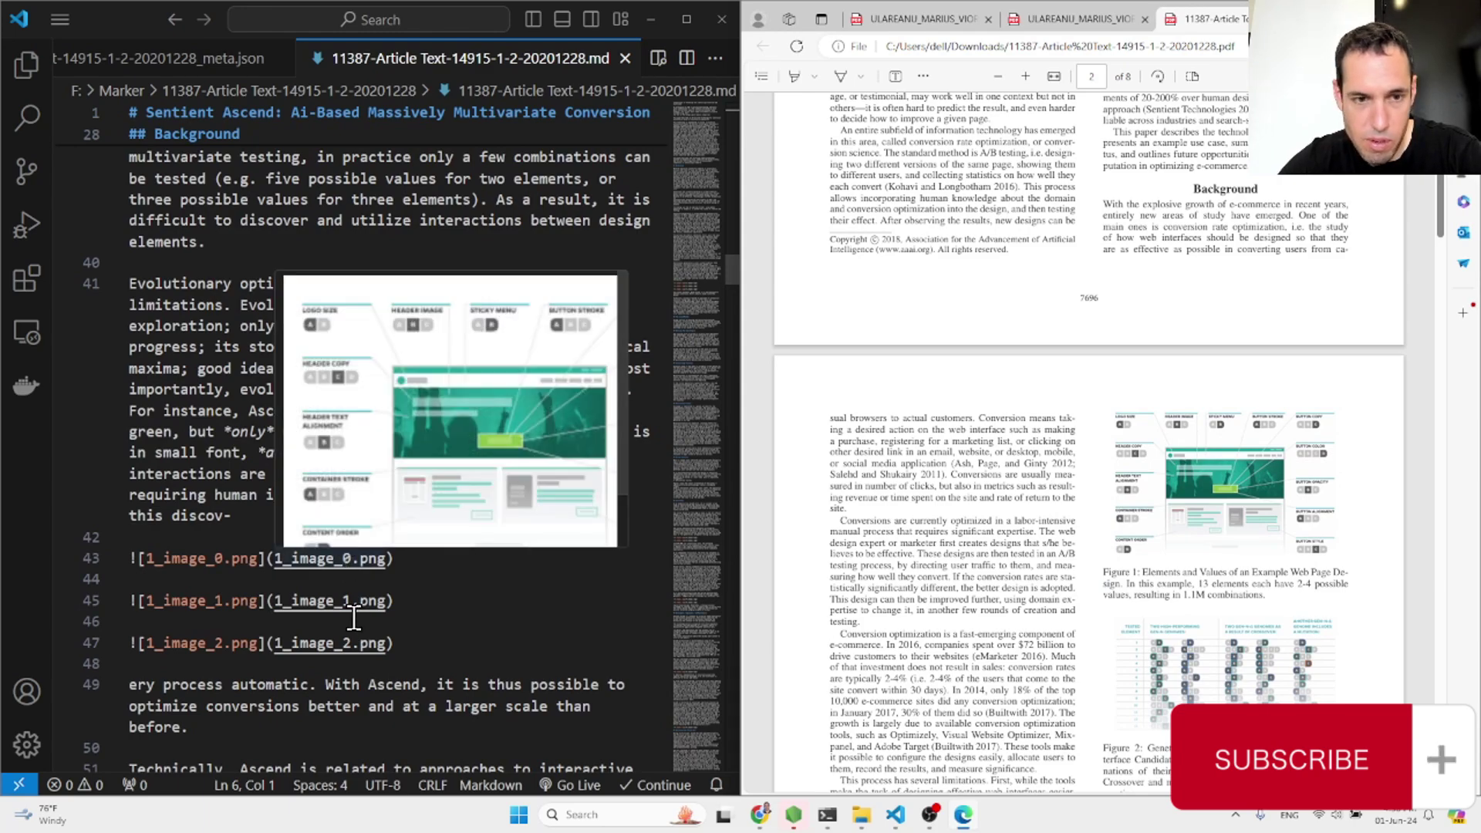
pyautogui.moveTo(334, 607)
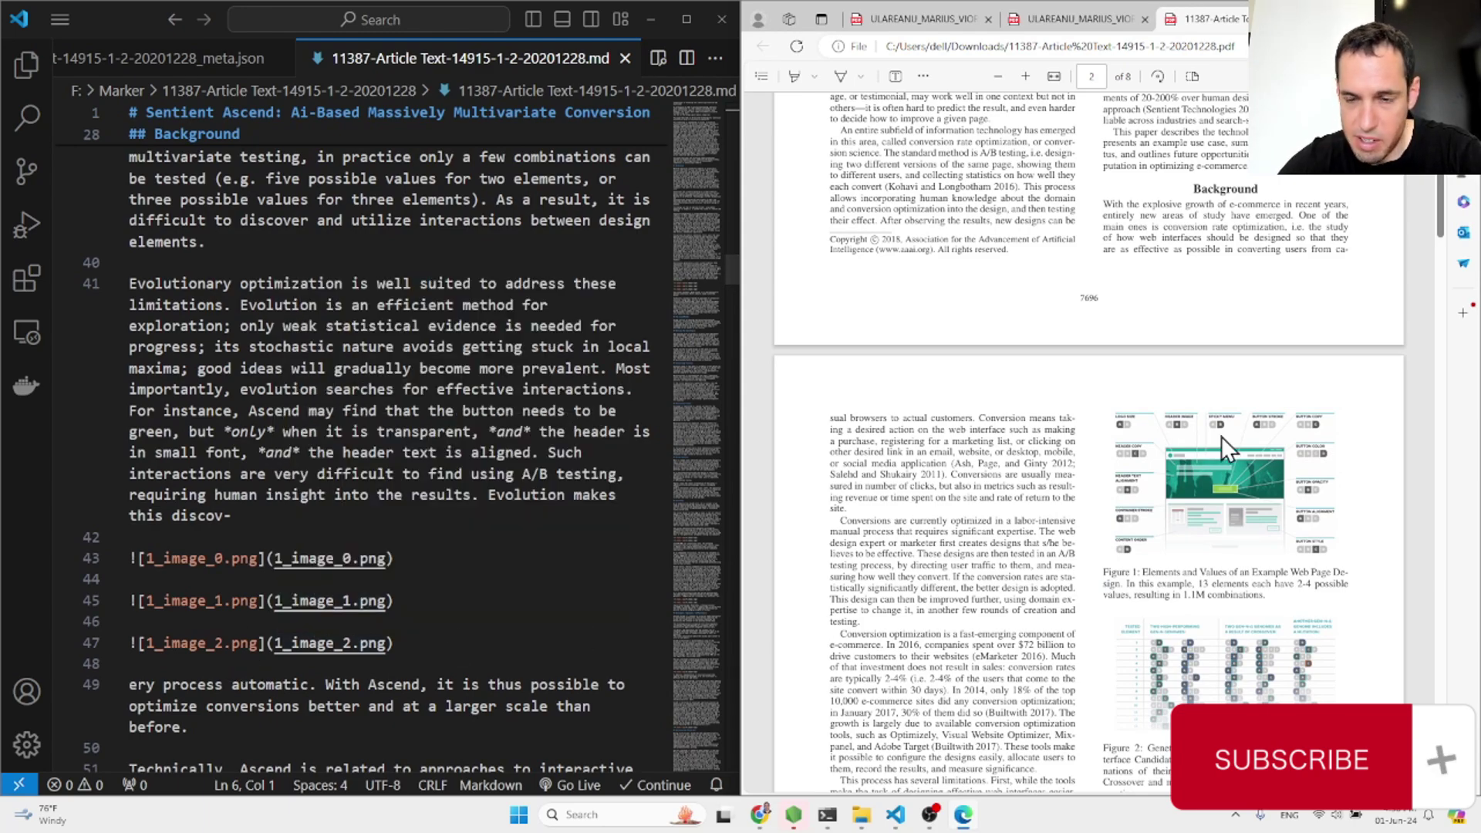
pyautogui.scroll(-15, 1207, 461)
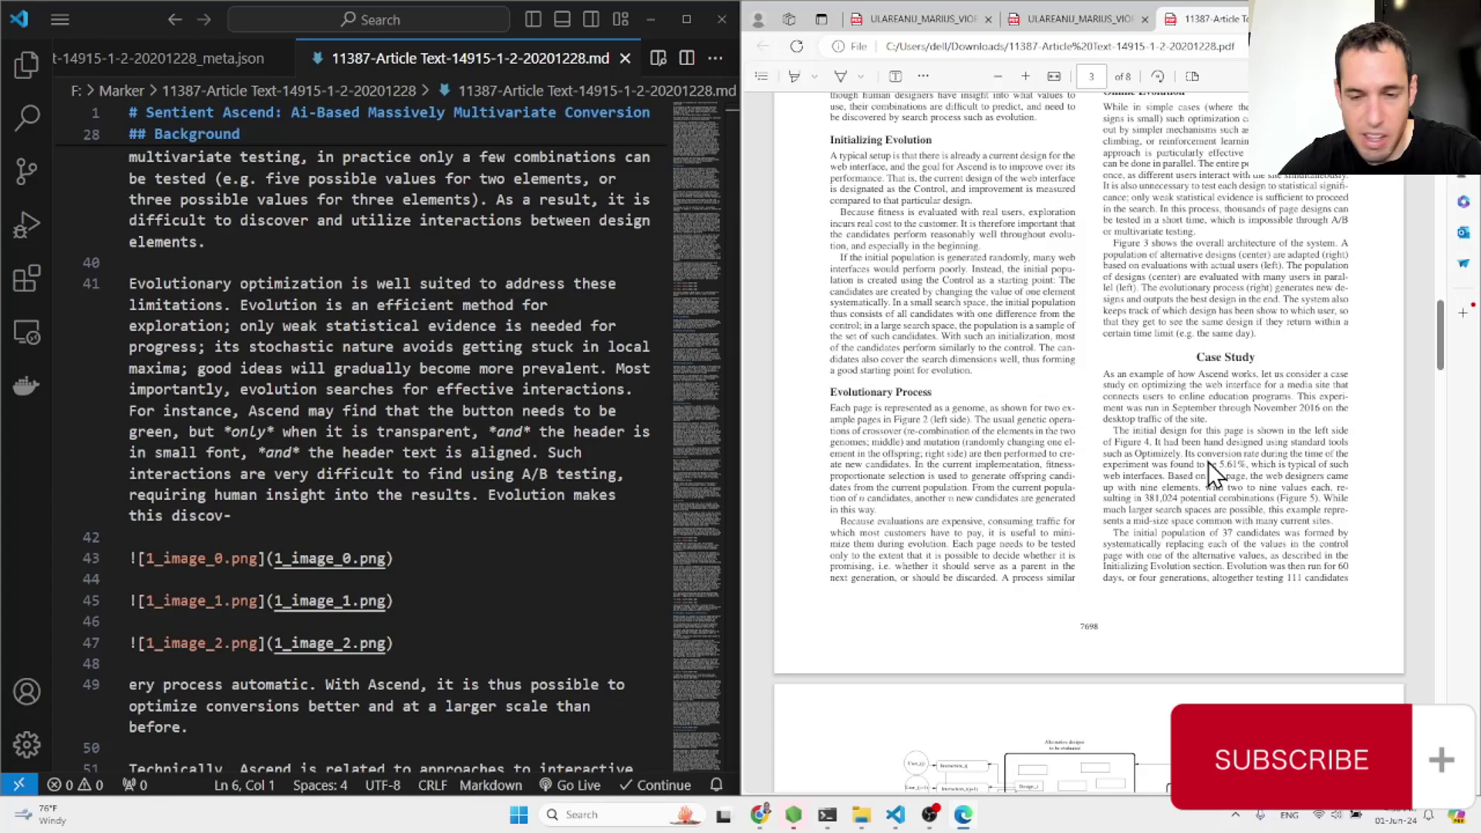
pyautogui.scroll(-8, 1207, 461)
pyautogui.scroll(-2, 437, 534)
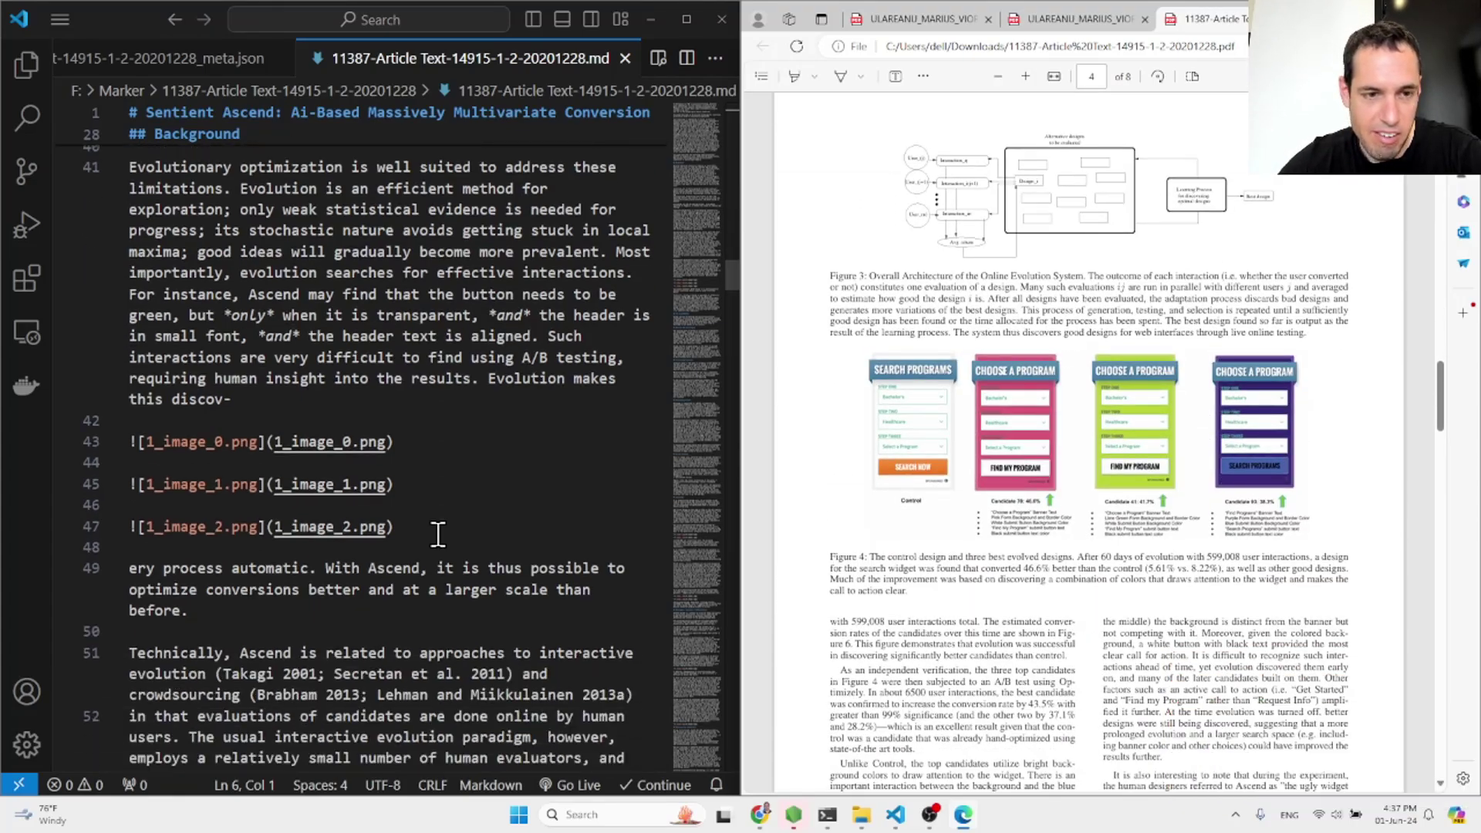
pyautogui.scroll(-12, 437, 534)
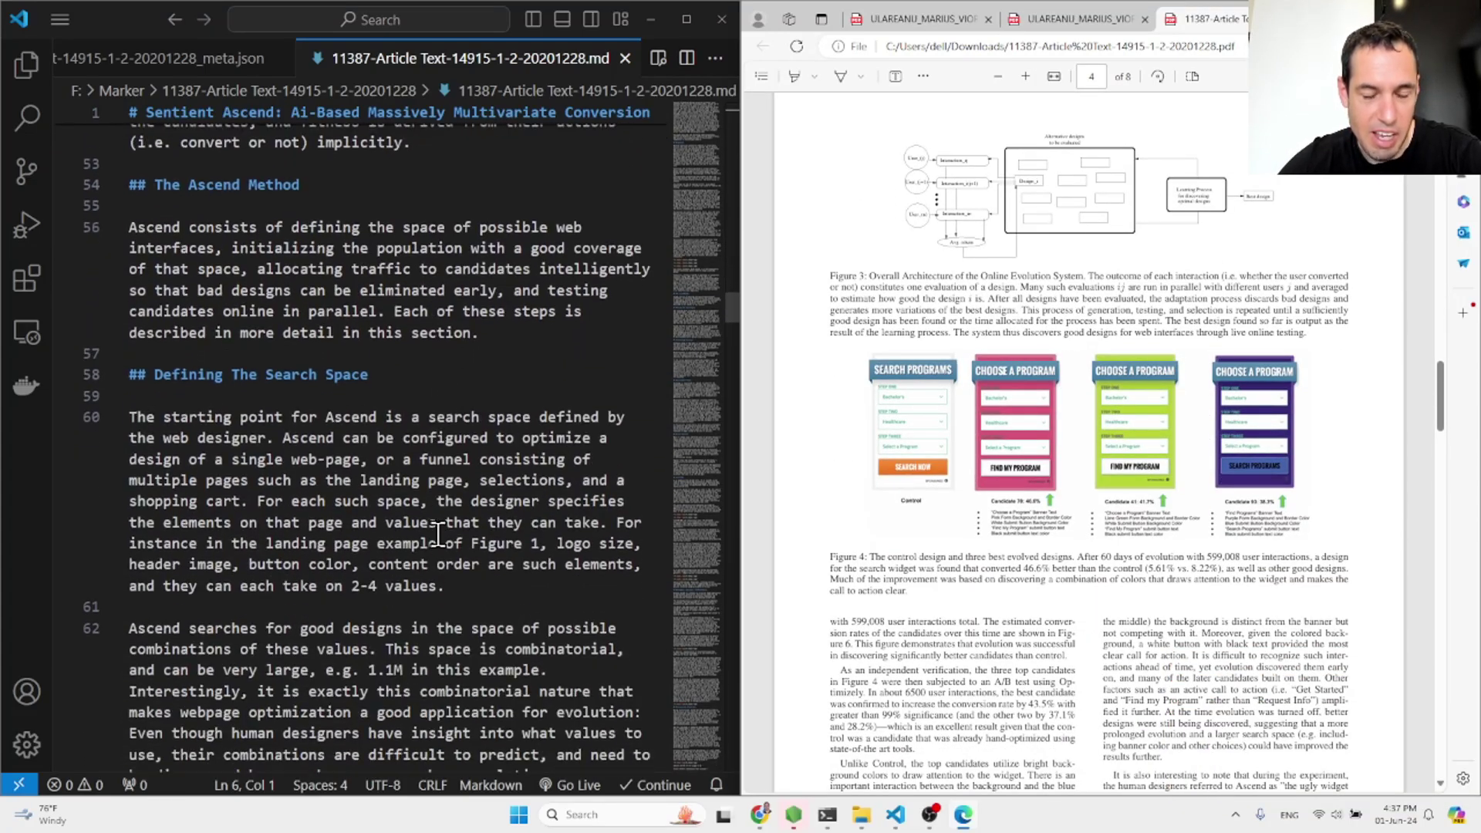
pyautogui.scroll(-3, 438, 534)
pyautogui.scroll(-2, 437, 534)
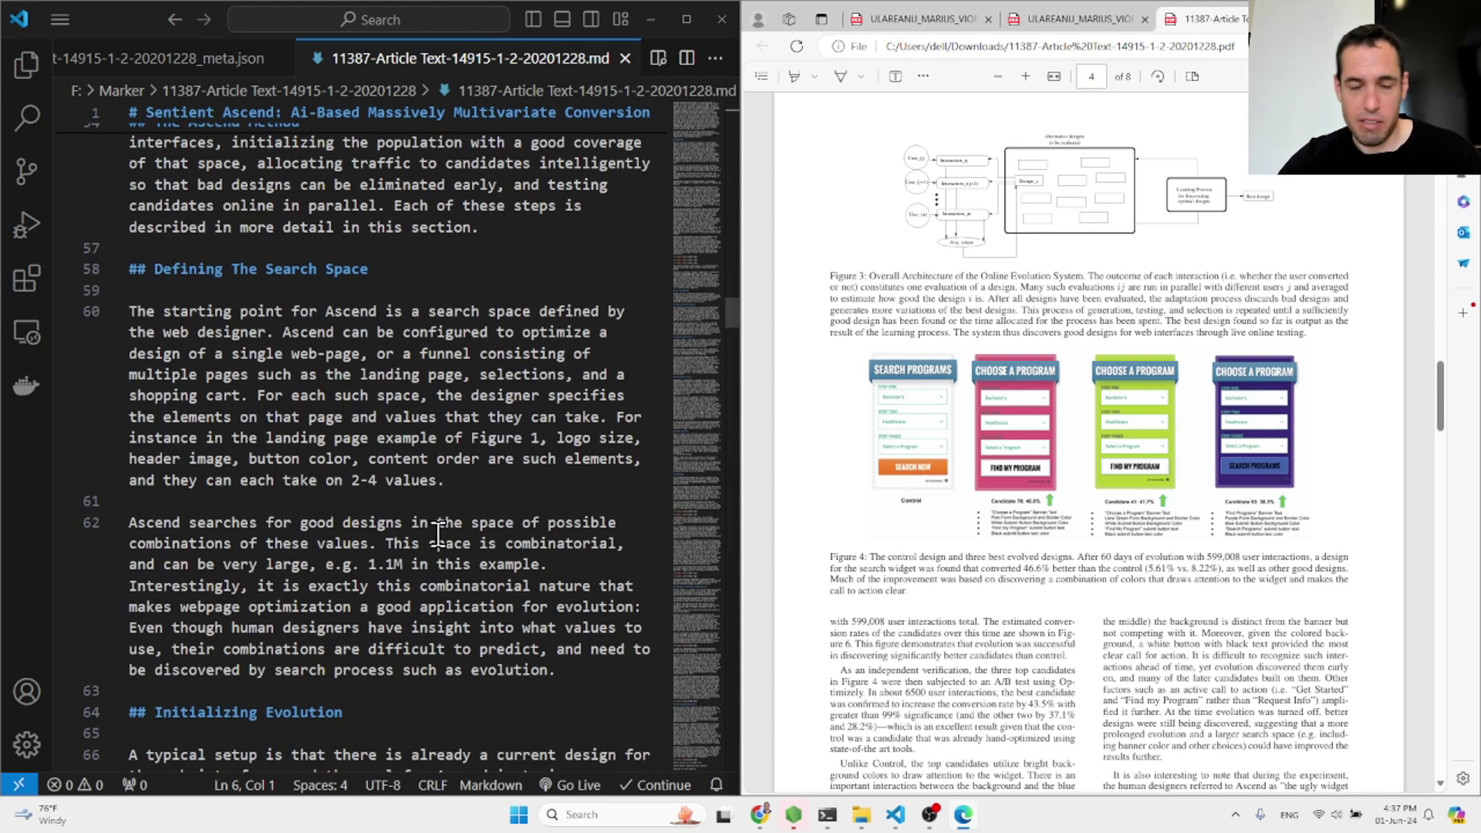
pyautogui.scroll(-3, 437, 533)
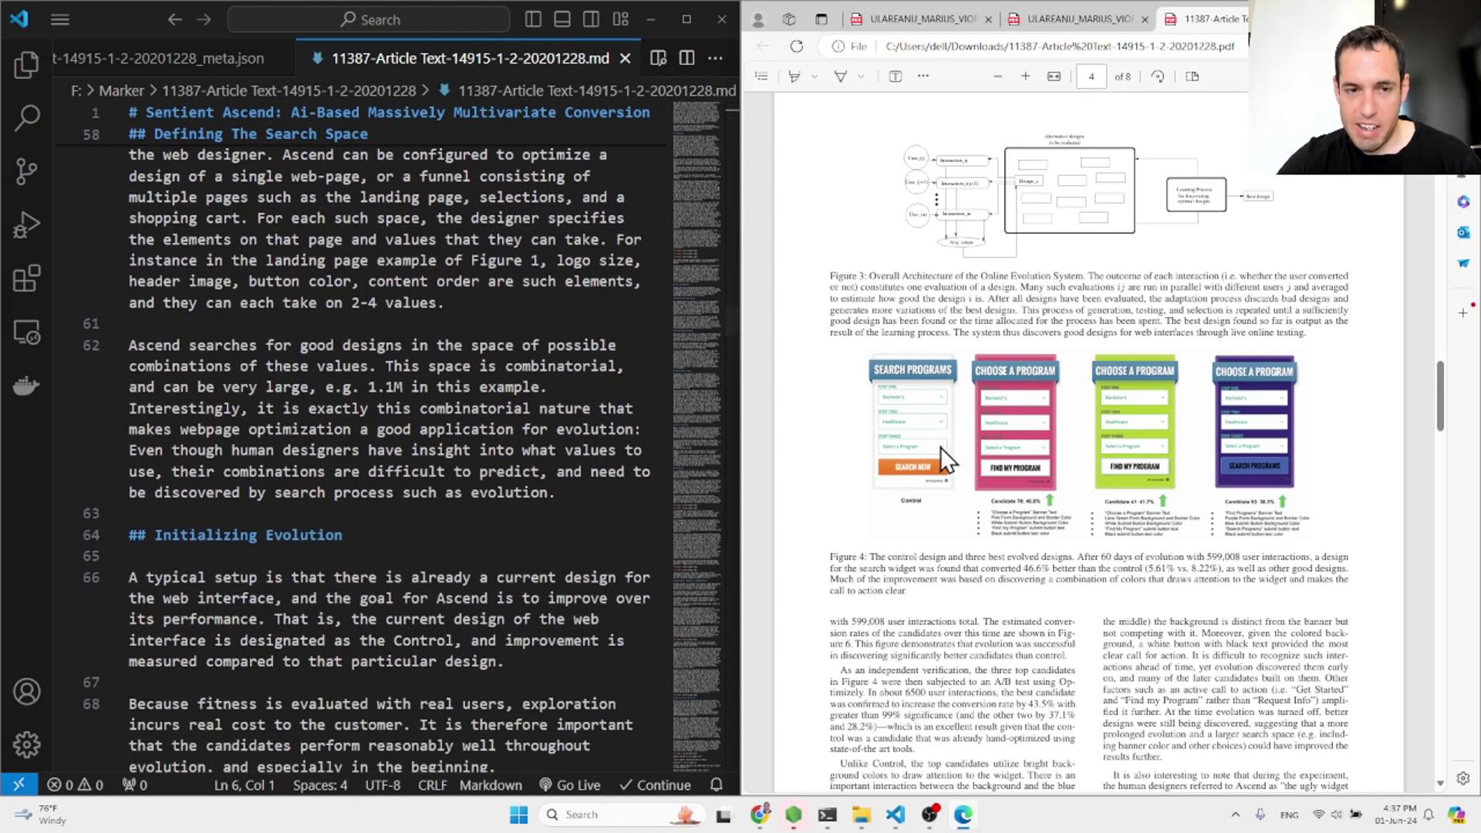
pyautogui.scroll(-2, 416, 523)
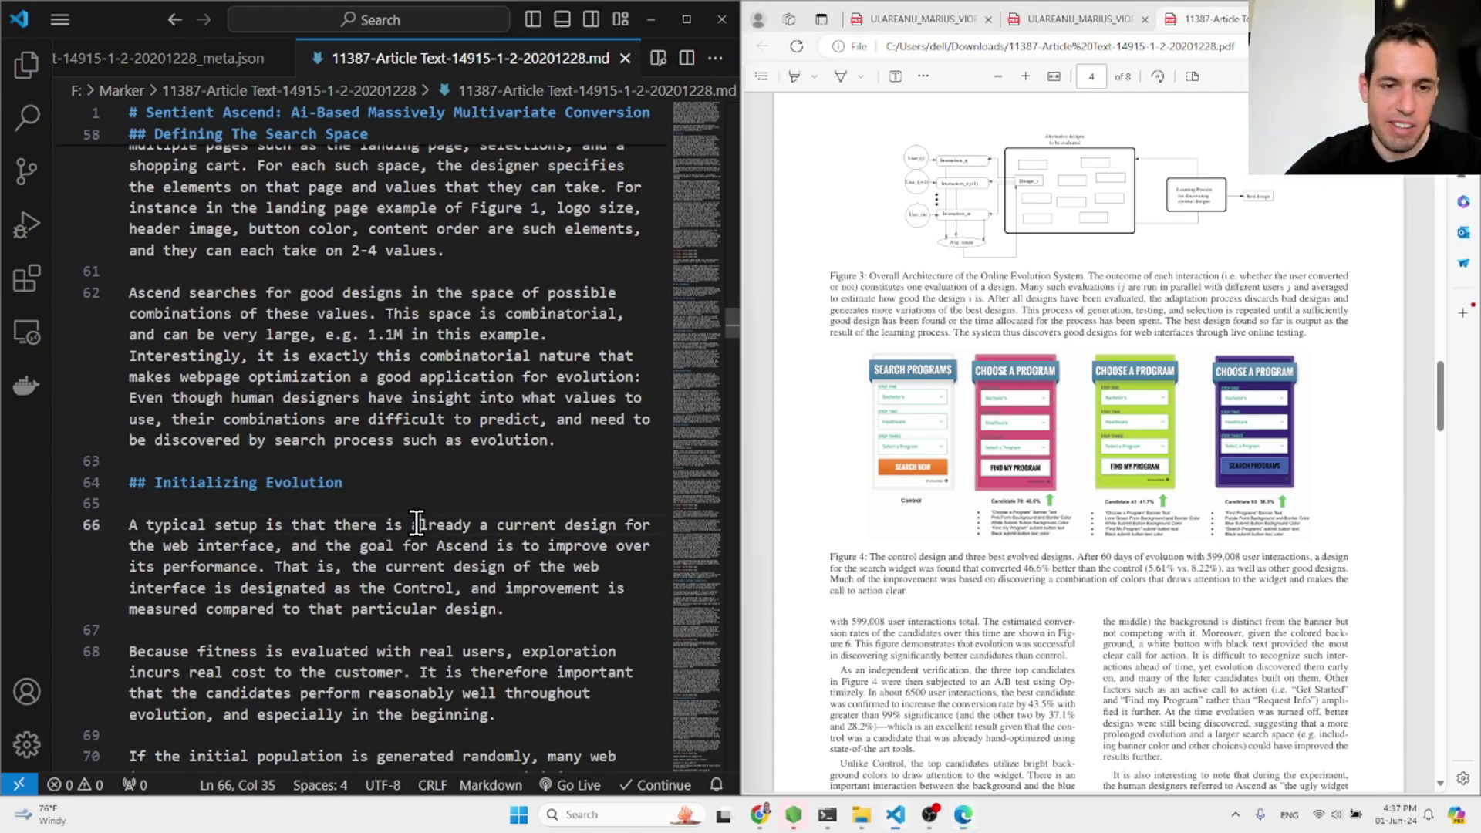
# Select the first paragraph under Initializing Evolution, then scroll back to the Figure 4 section.
pyautogui.tripleClick(416, 525)
pyautogui.click(448, 454)
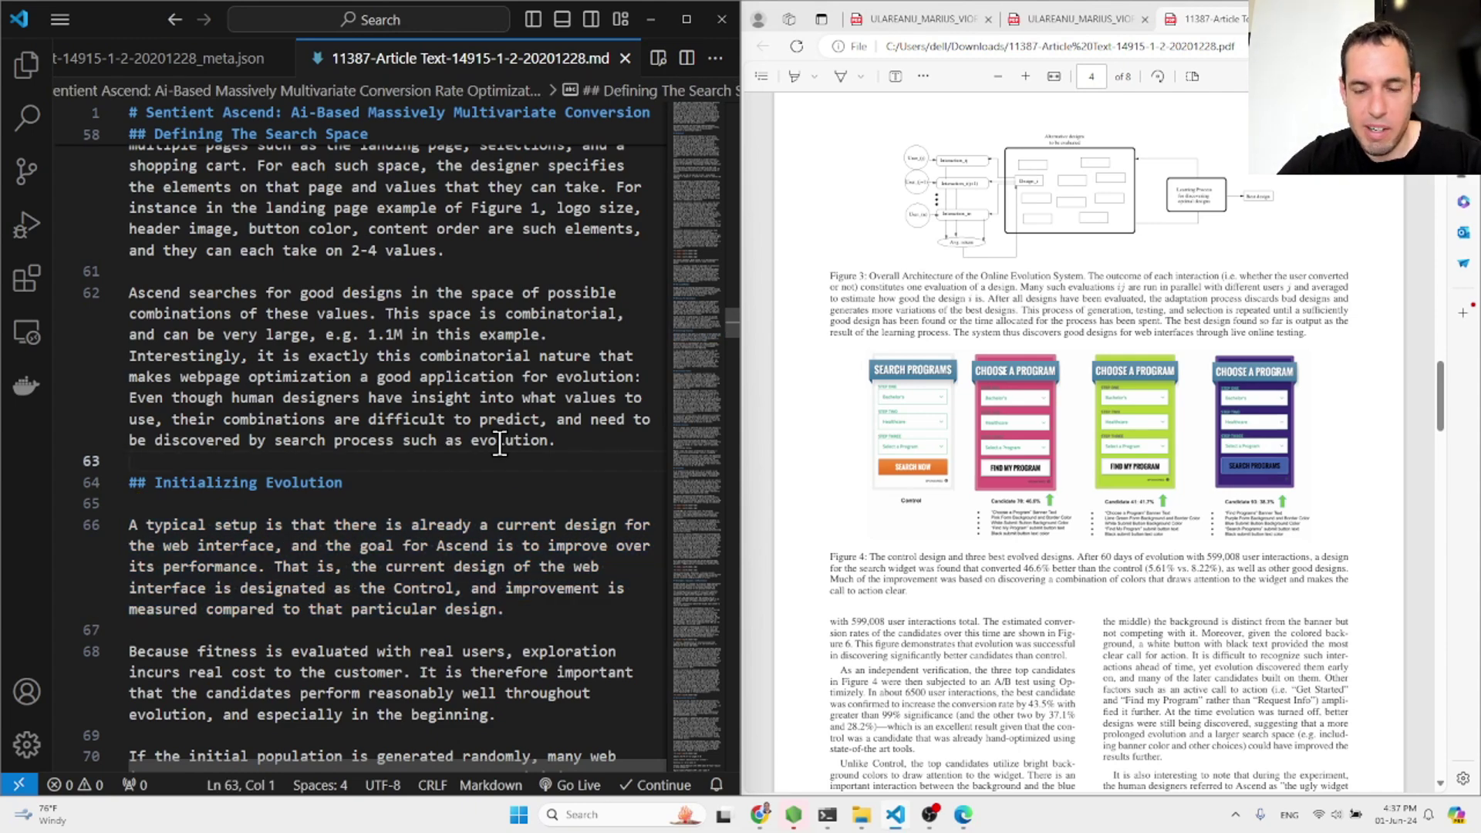
pyautogui.scroll(-5, 500, 443)
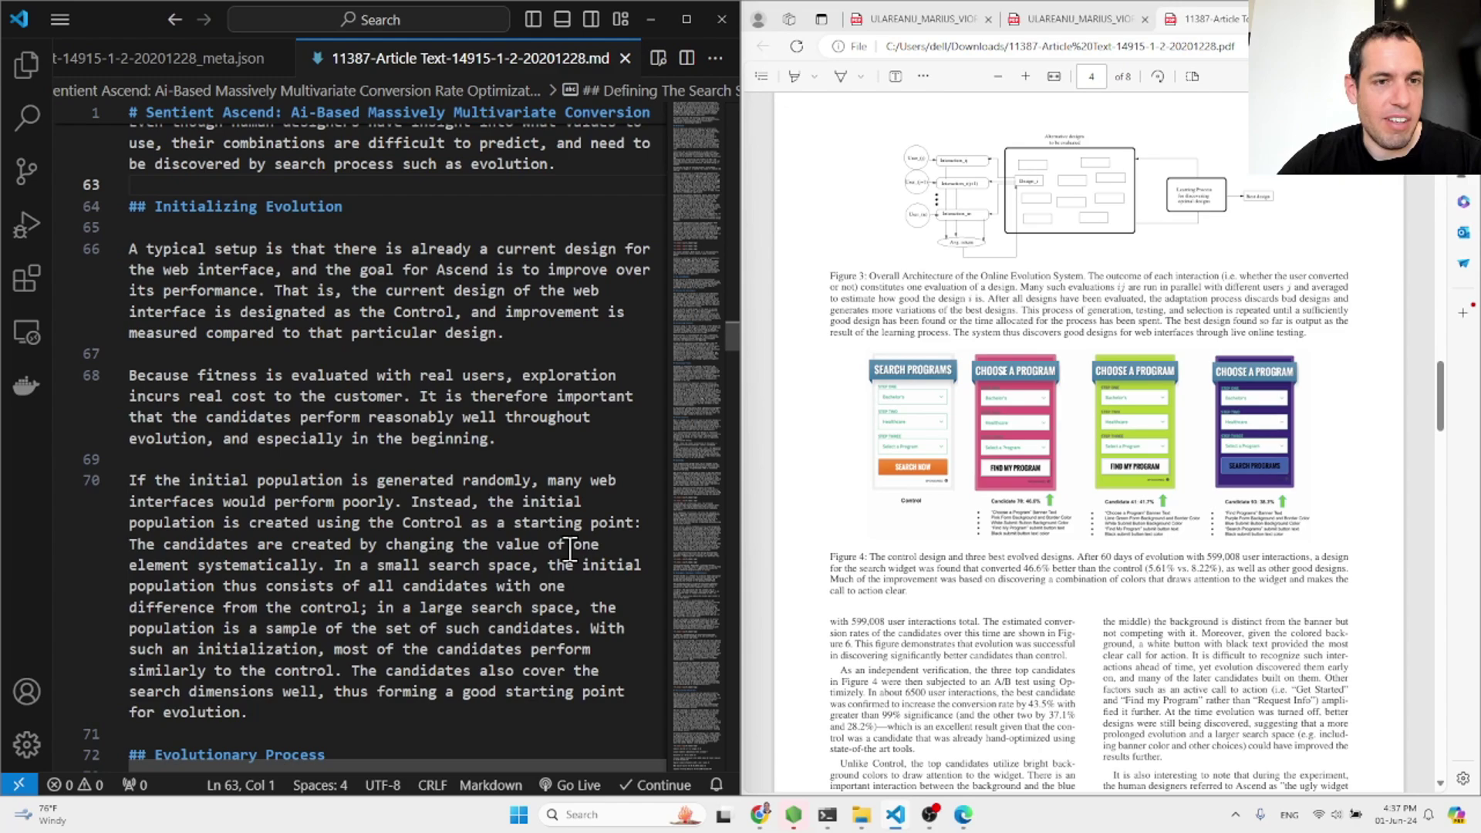
pyautogui.scroll(6, 581, 480)
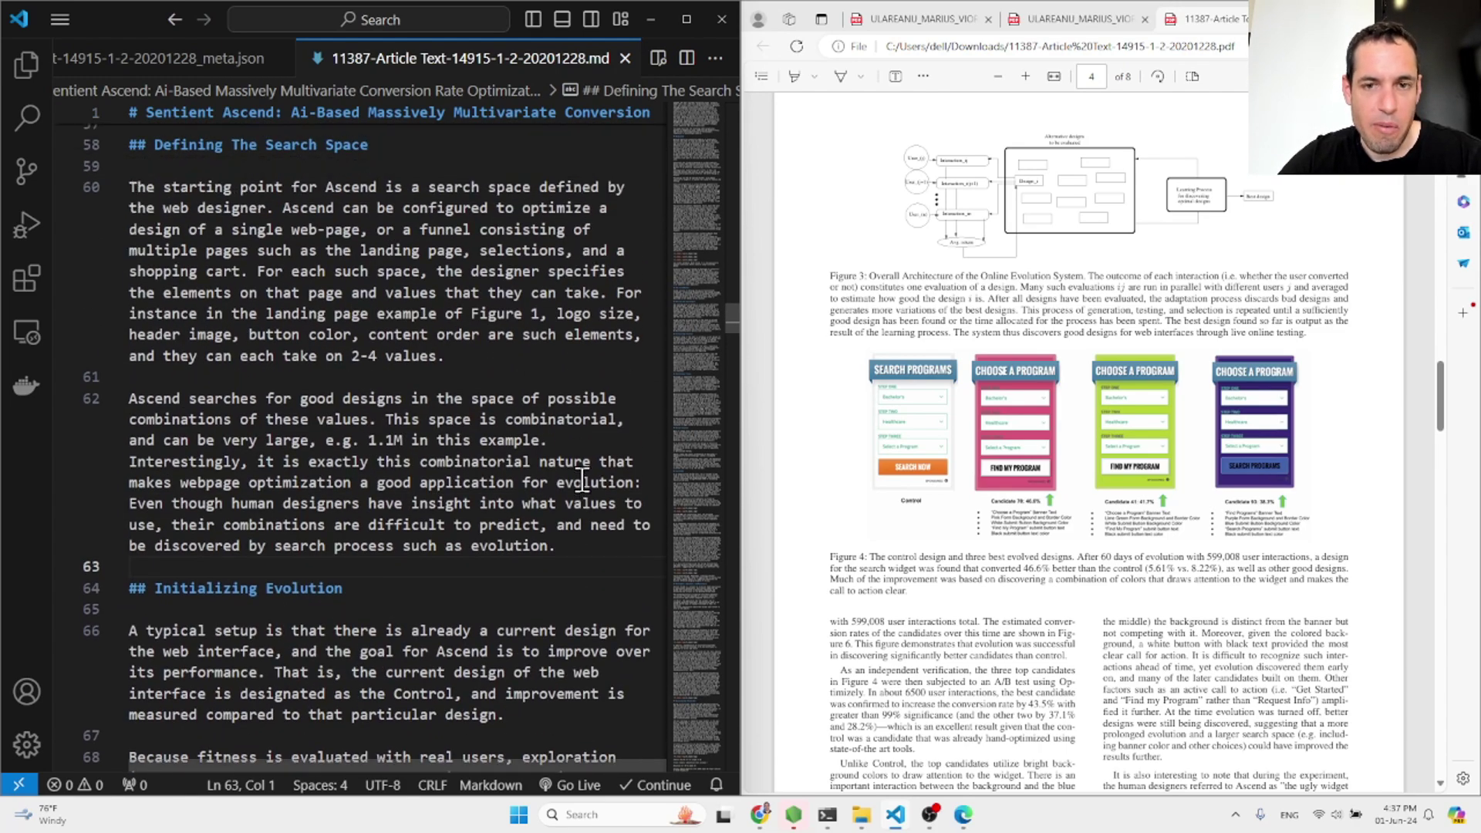
pyautogui.scroll(12, 580, 480)
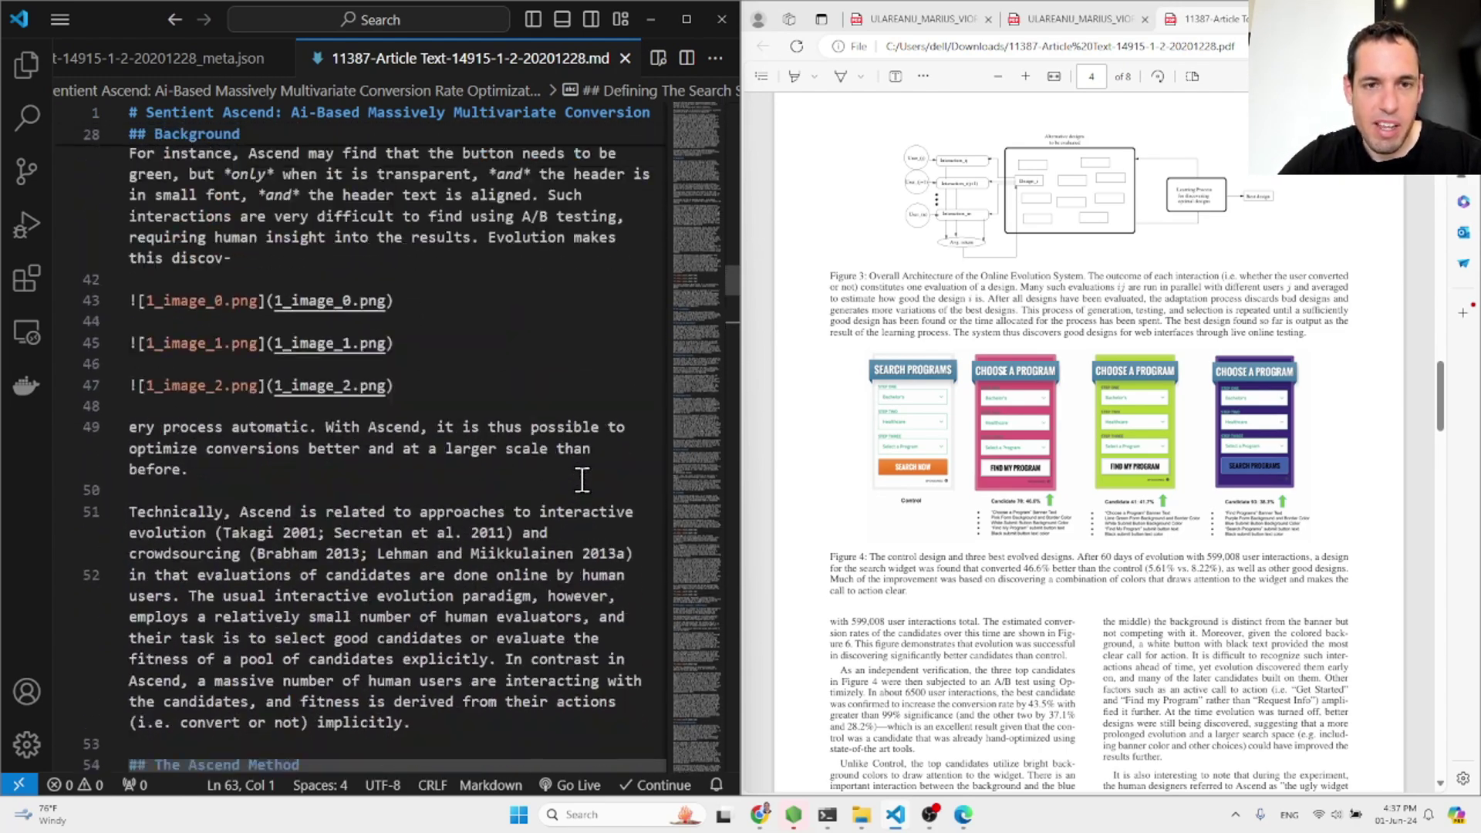
pyautogui.scroll(8, 580, 479)
# Switch to the Marker video outline in Google Docs and inspect its GitHub repo link.
pyautogui.moveTo(761, 819)
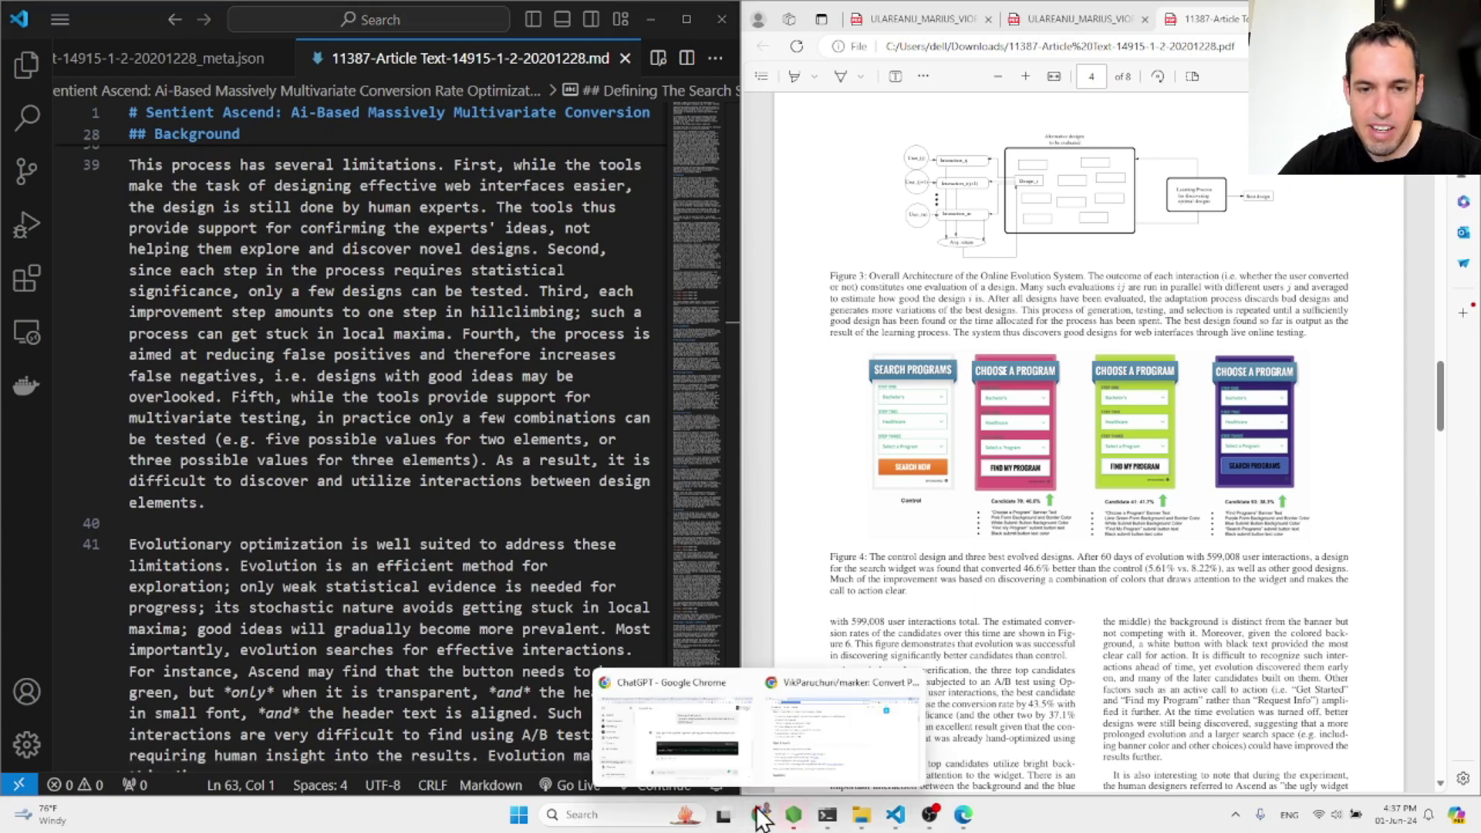
pyautogui.click(694, 739)
pyautogui.click(790, 14)
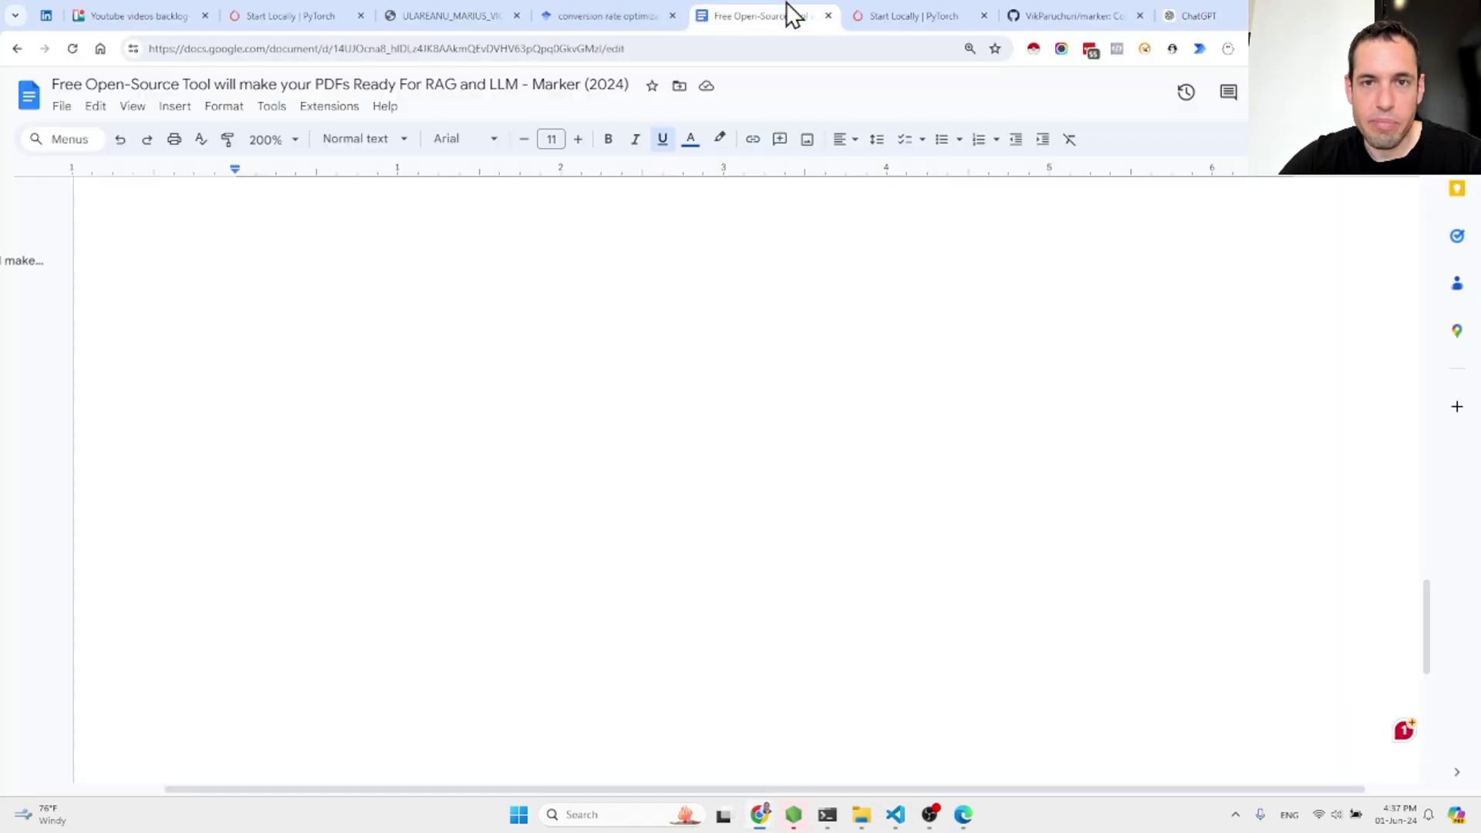
pyautogui.scroll(20, 674, 440)
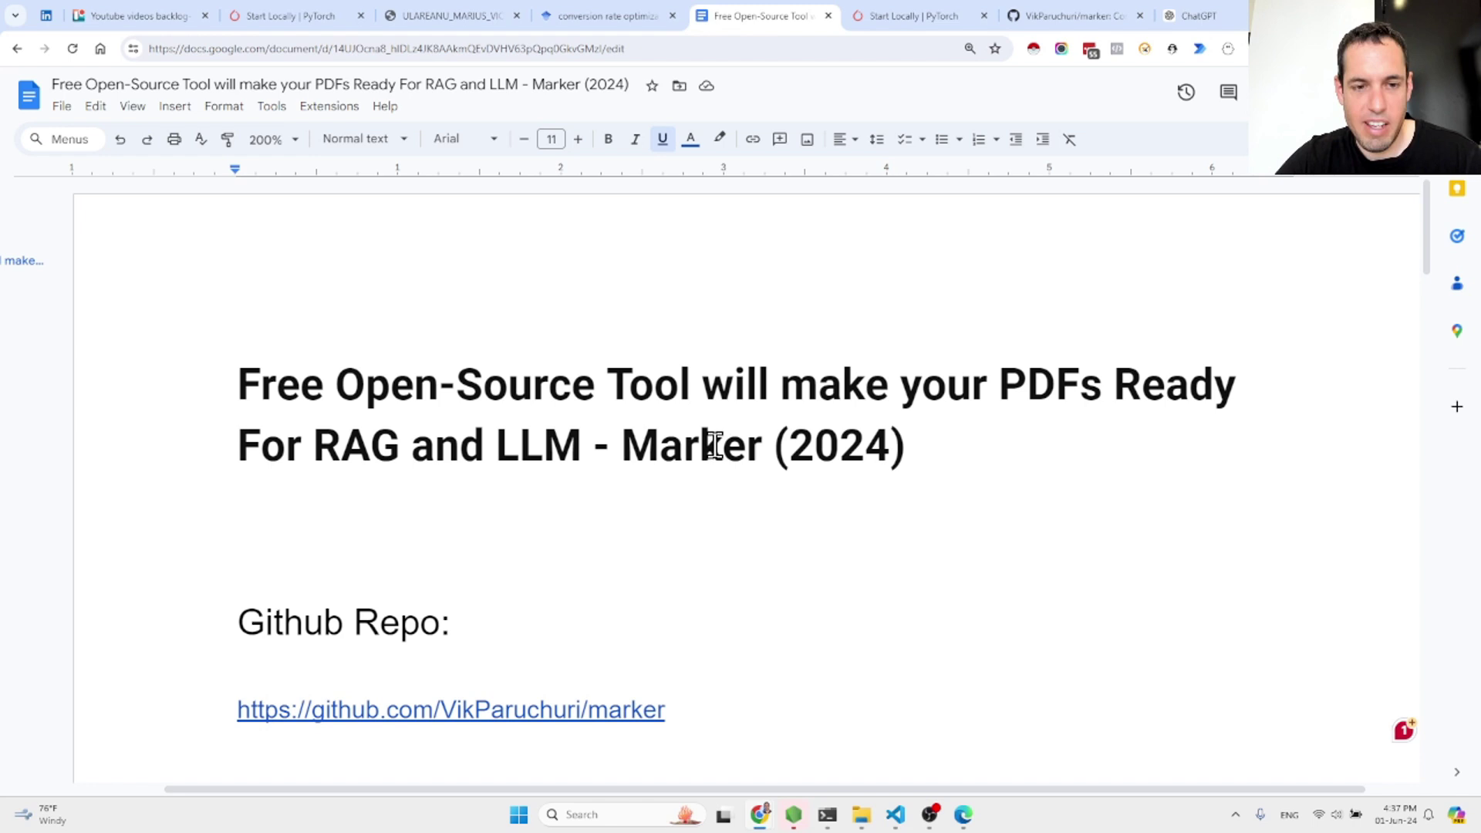
pyautogui.click(638, 711)
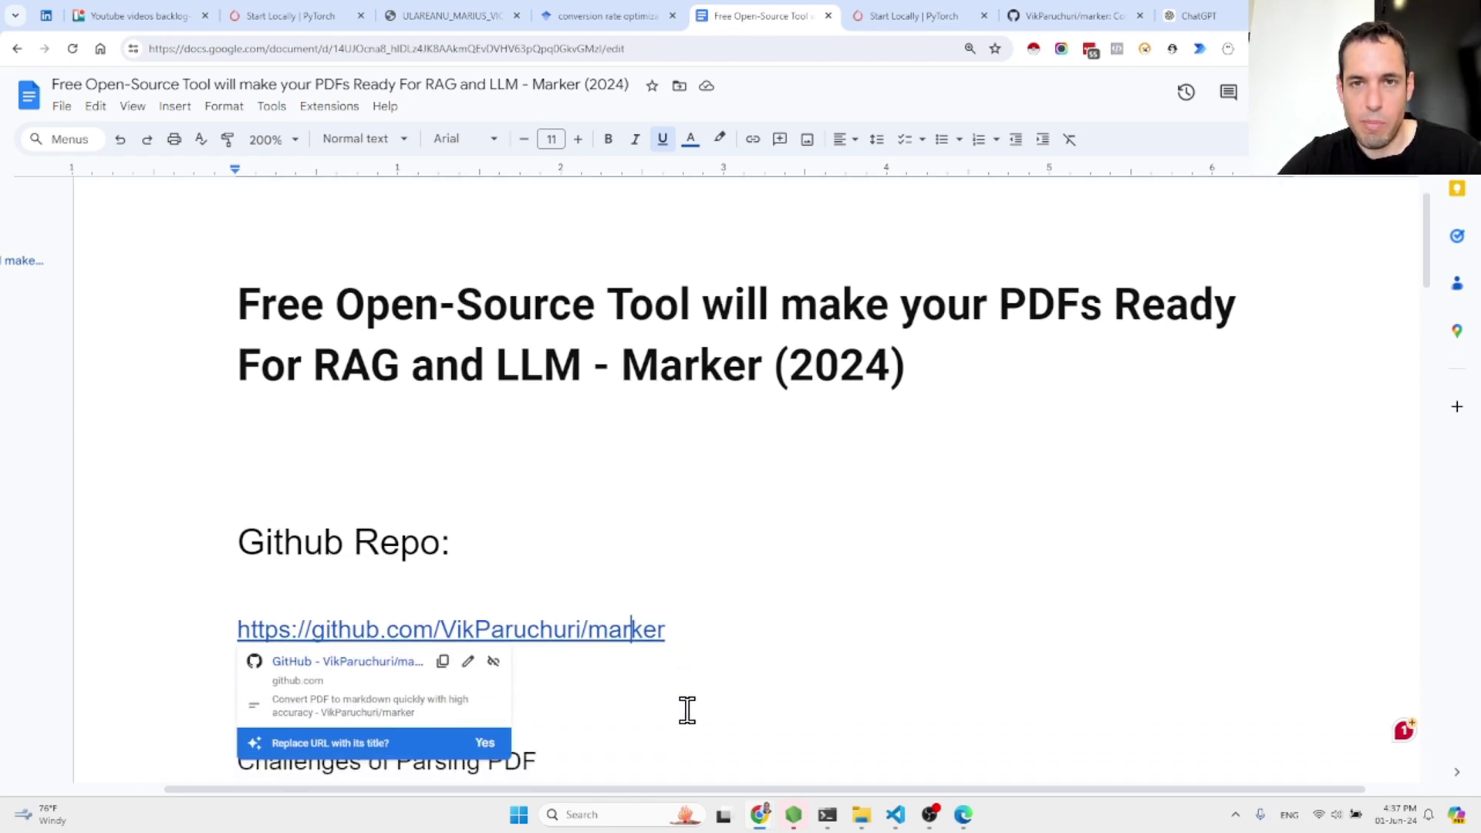
pyautogui.scroll(-2, 687, 710)
pyautogui.click(695, 661)
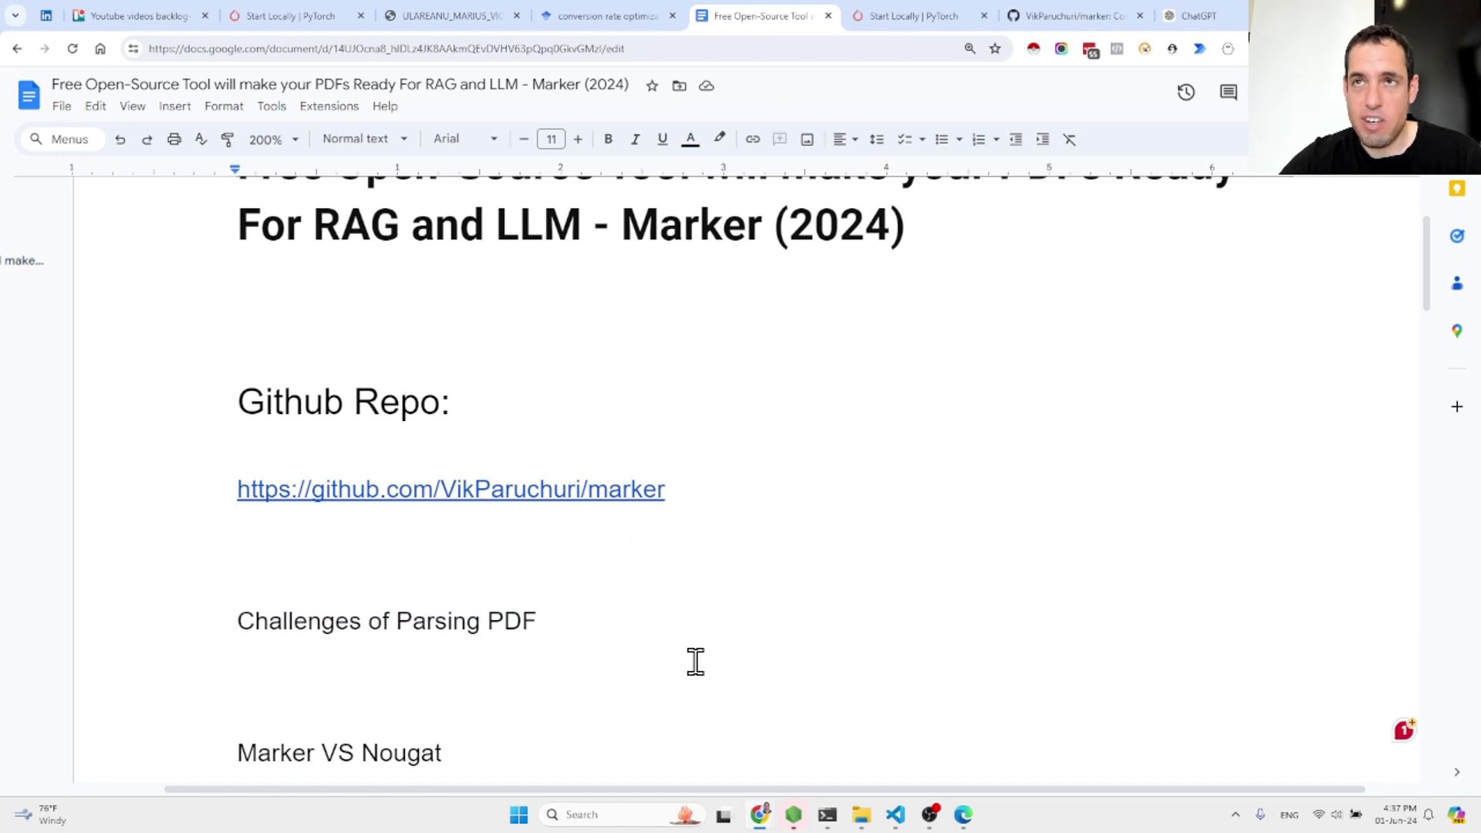